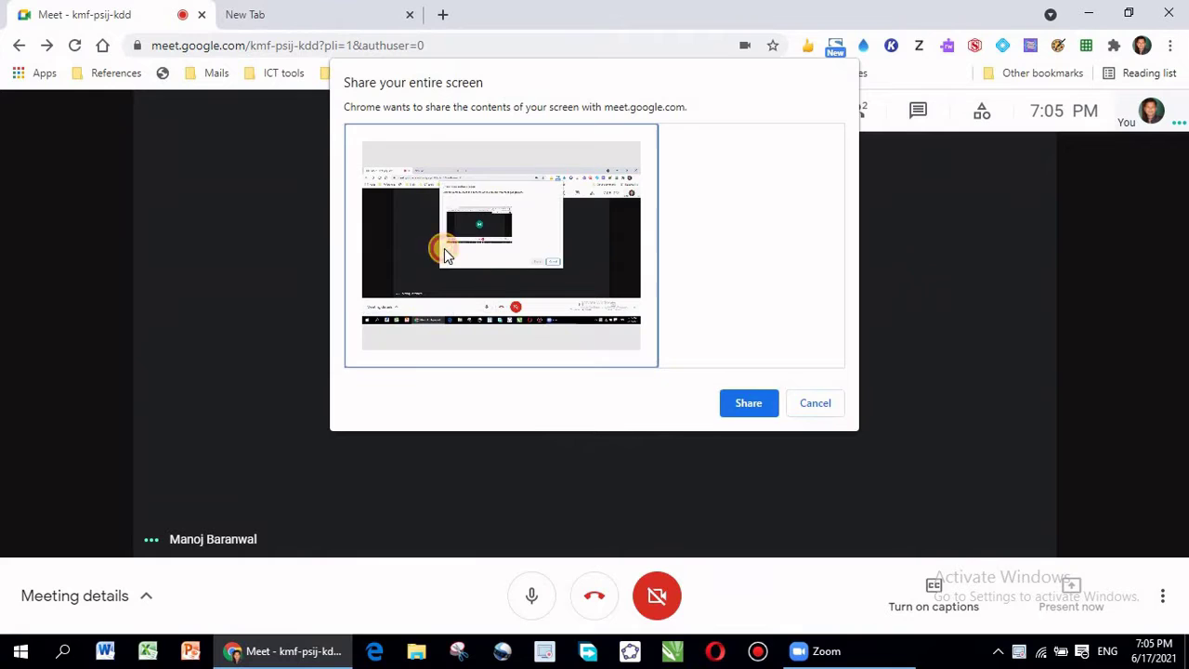
- Share the entire screen with the Google Meet call and switch to the empty new browser tab
{"action": "left_click", "coordinate": [749, 403]}
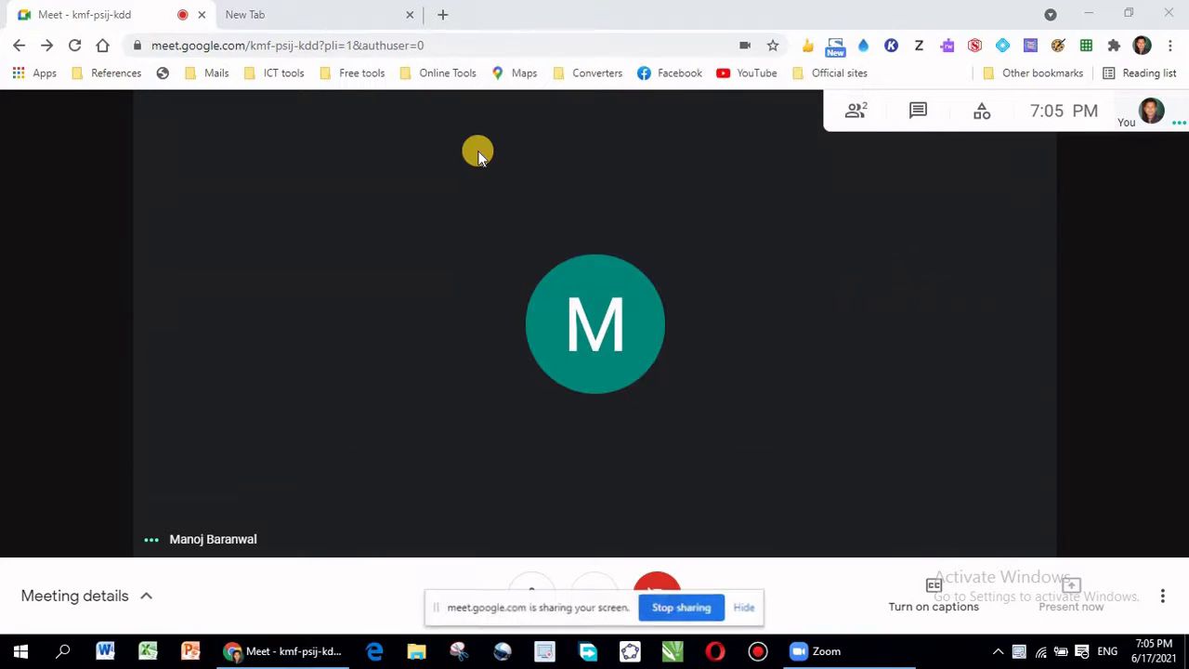
{"action": "left_click", "coordinate": [276, 16]}
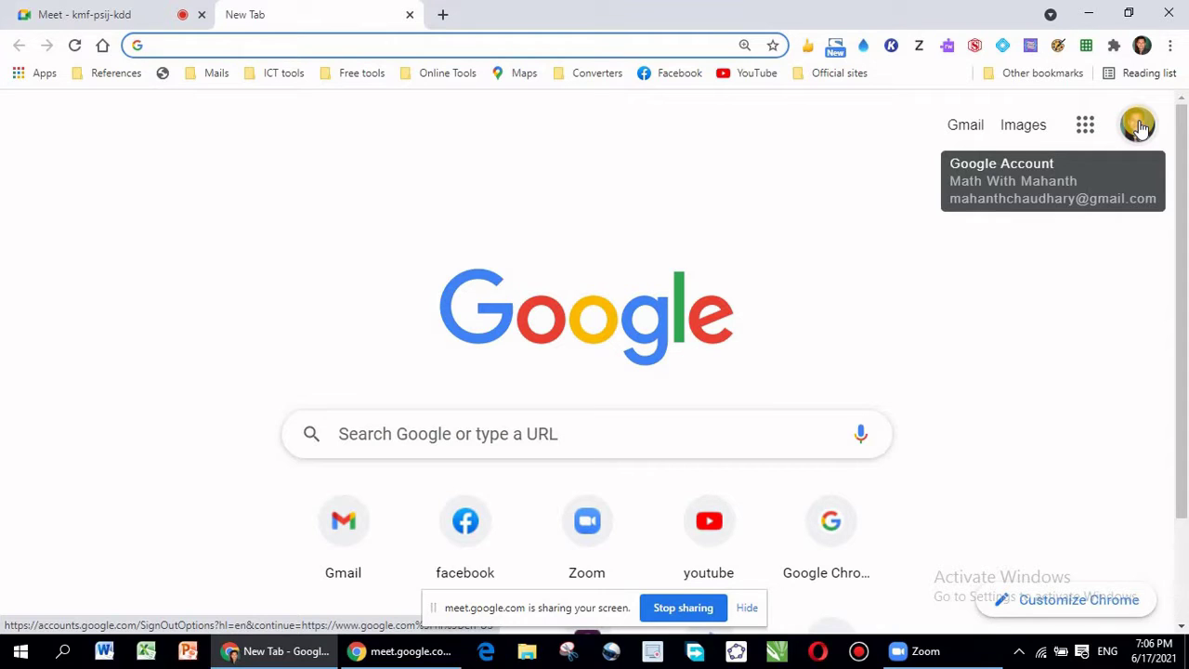
- Display the Google apps list and locate Drive among the available apps
{"action": "left_click", "coordinate": [1083, 135]}
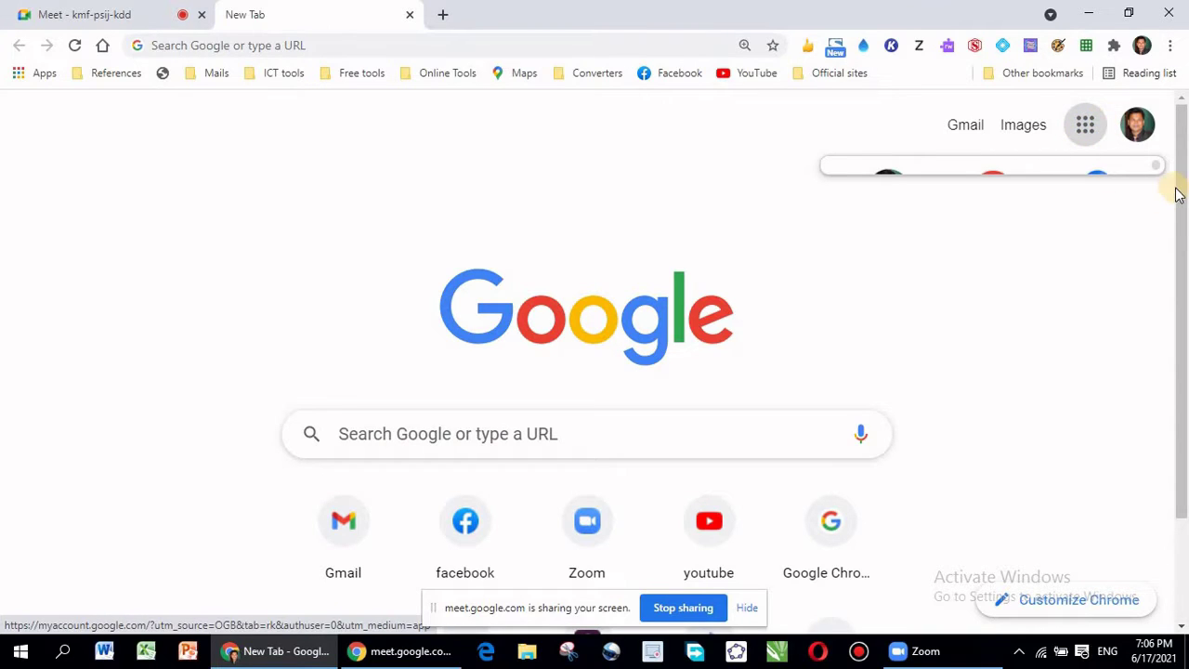
{"action": "scroll", "coordinate": [1178, 186], "scroll_direction": "down", "scroll_amount": 1}
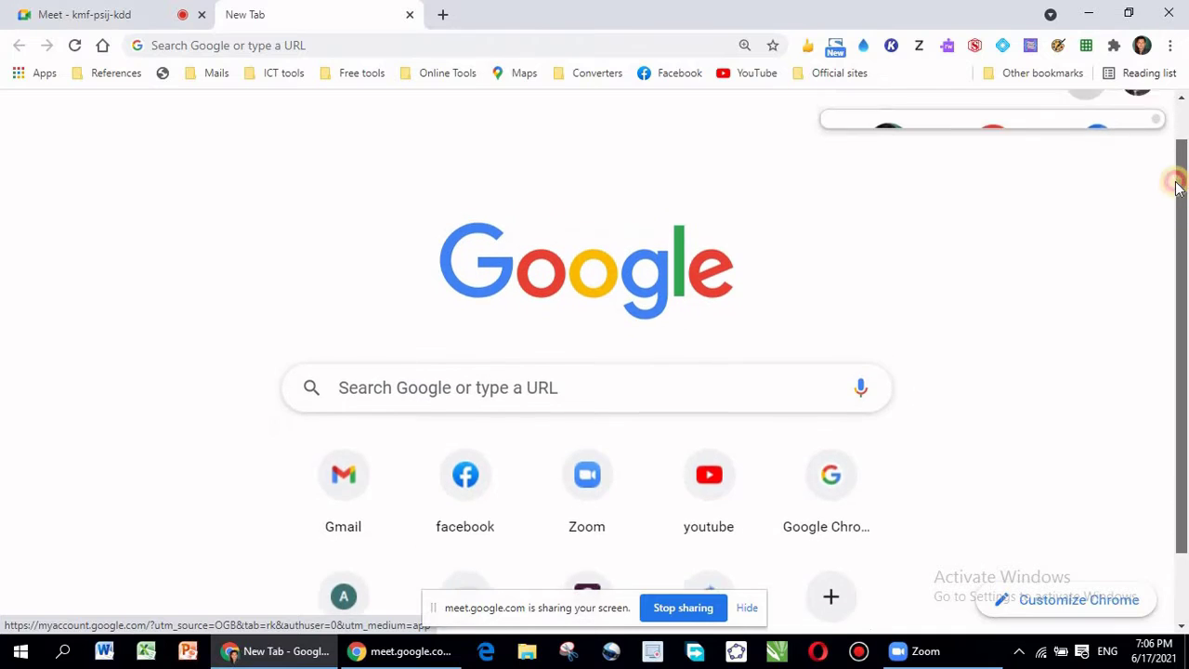
{"action": "scroll", "coordinate": [1177, 181], "scroll_direction": "up", "scroll_amount": 1}
{"action": "left_click", "coordinate": [1084, 127]}
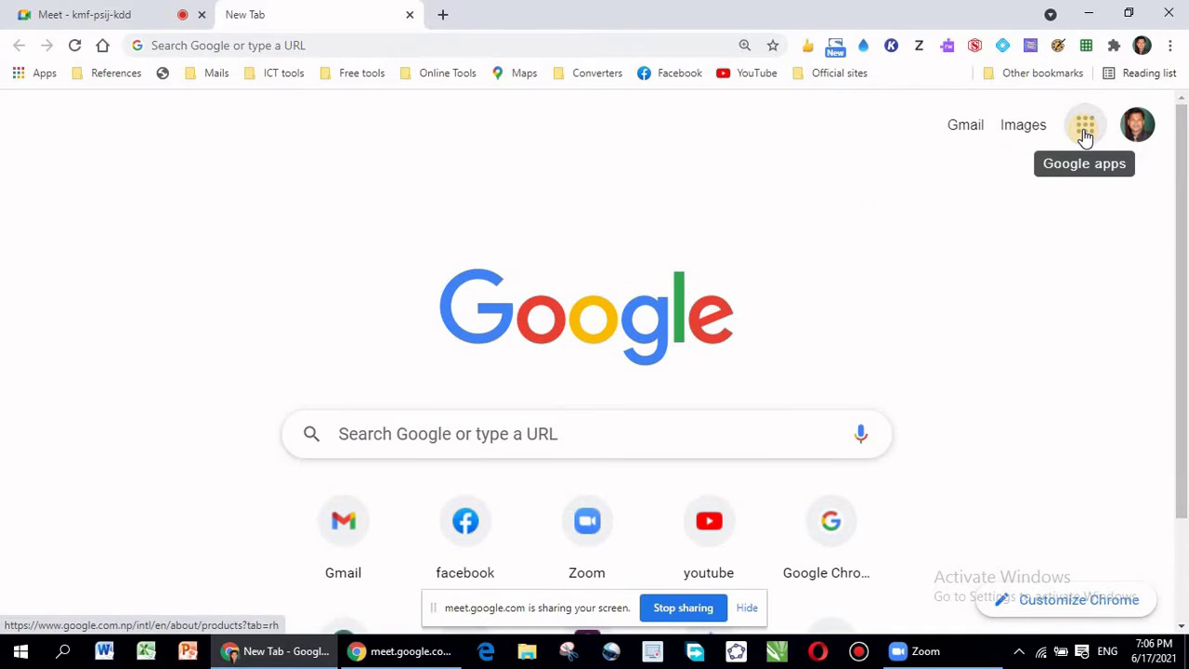
{"action": "left_click", "coordinate": [1084, 129]}
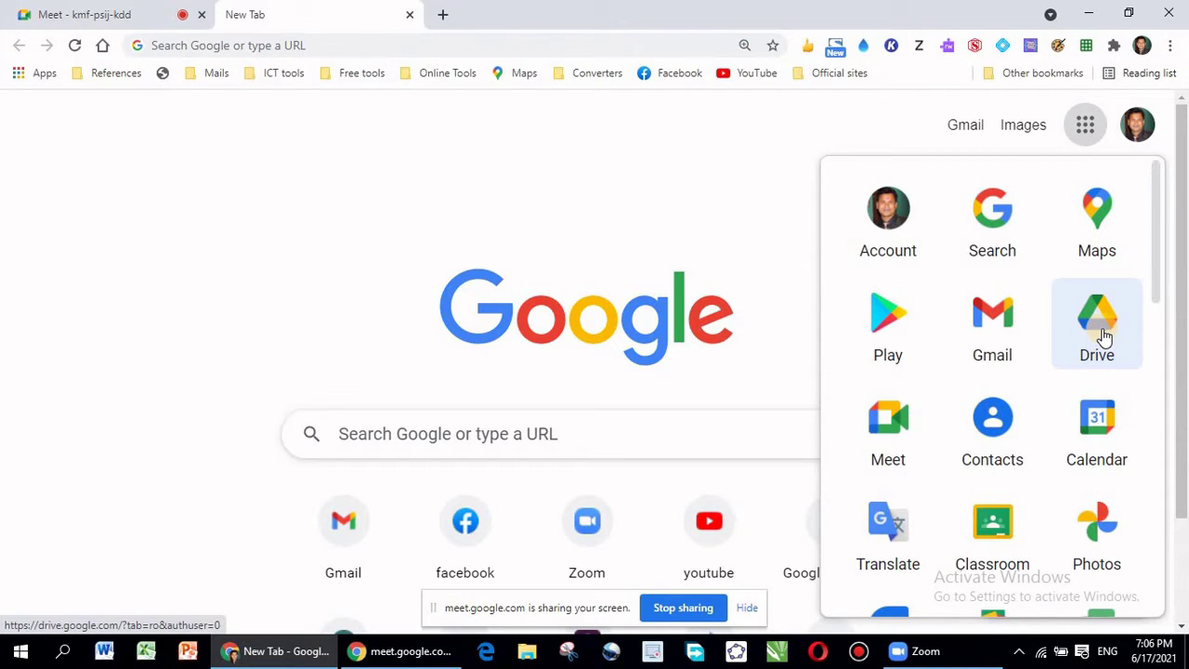
- Open Google Drive by going to the address drive.google.com
{"action": "left_click", "coordinate": [226, 47]}
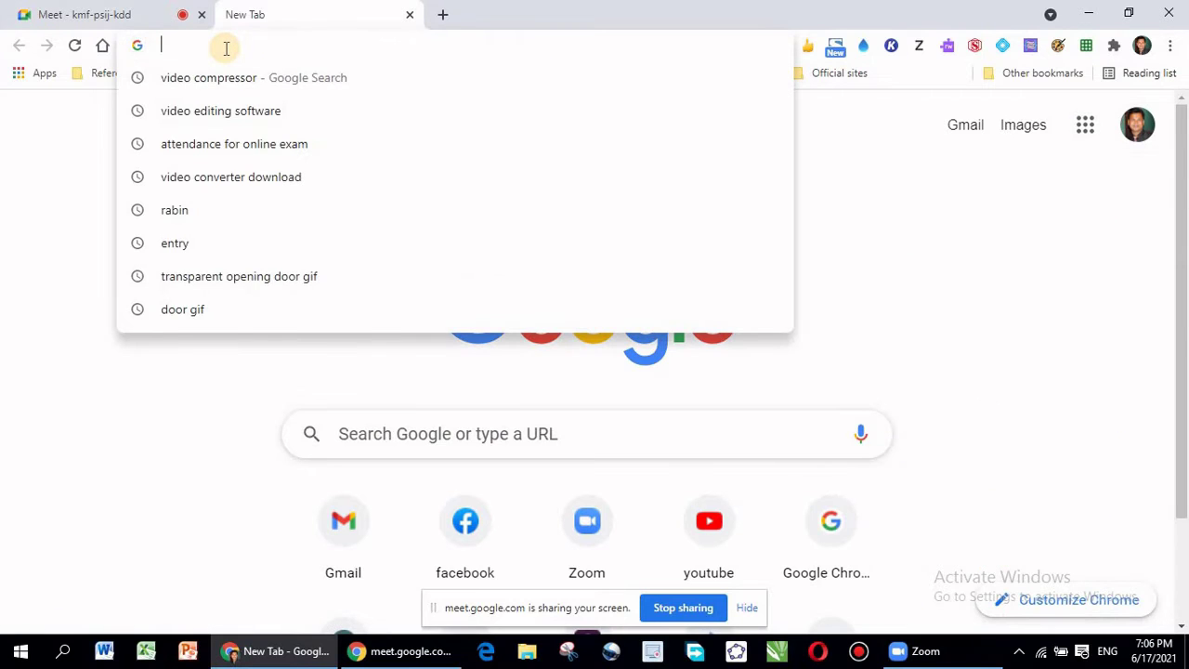
{"action": "type", "text": "drive."}
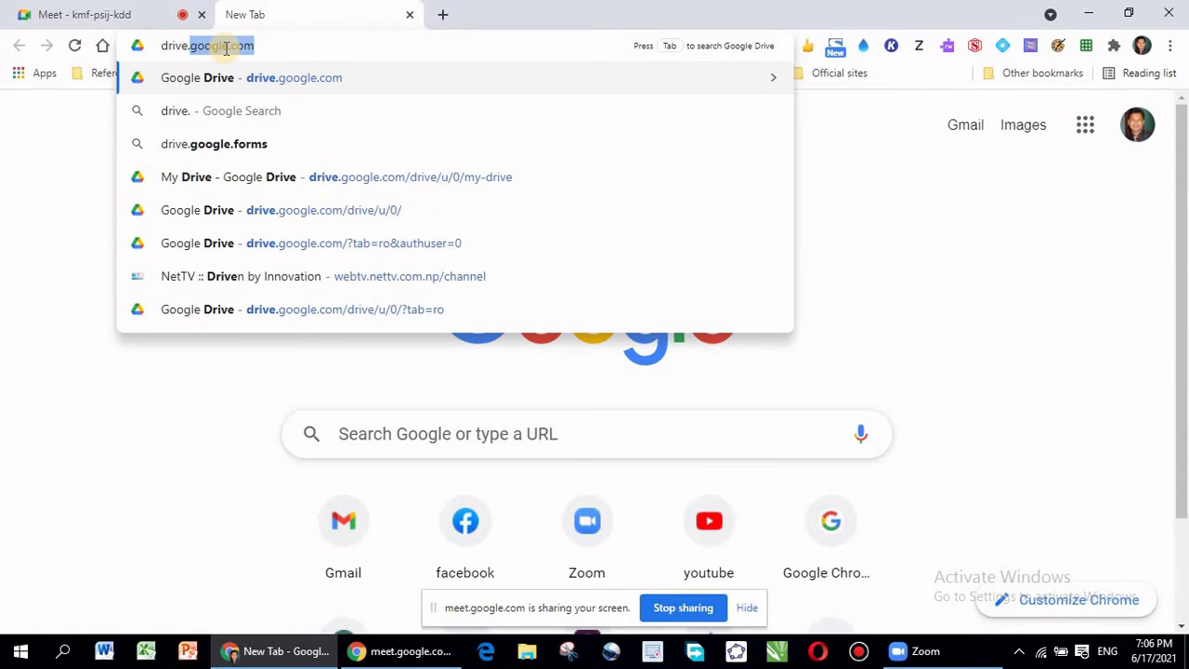
{"action": "key", "text": "Right"}
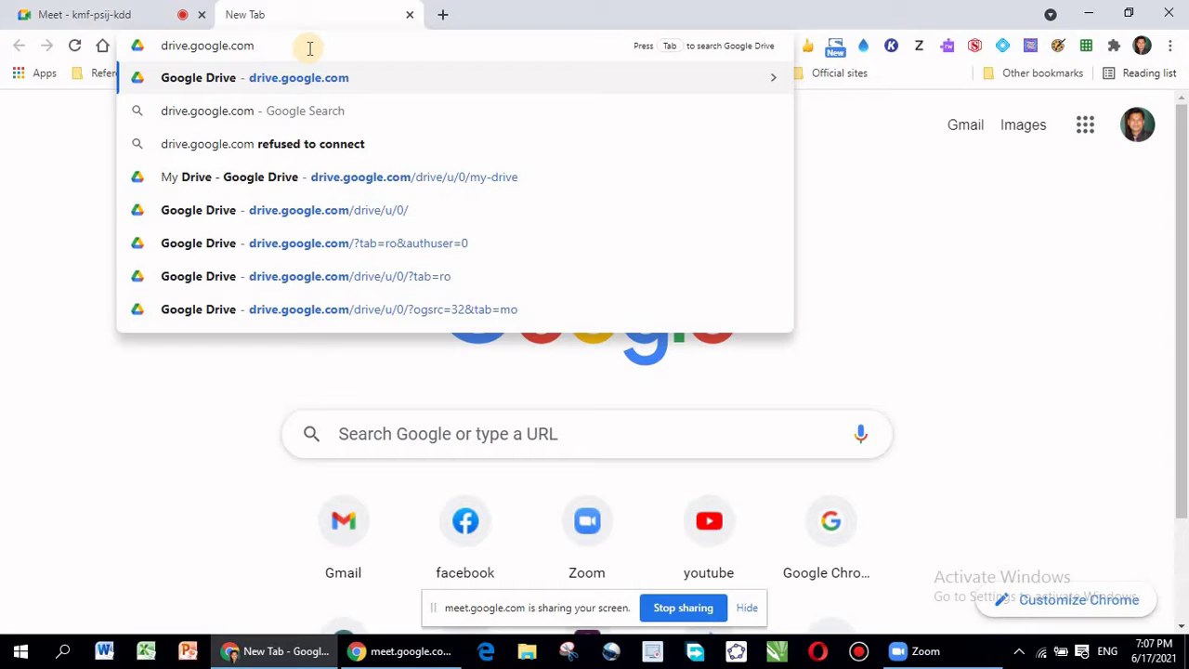
{"action": "key", "text": "BackSpace"}
{"action": "key", "text": "BackSpace"}
{"action": "key", "text": "BackSpace"}
{"action": "key", "text": "BackSpace"}
{"action": "key", "text": "BackSpace"}
{"action": "key", "text": "BackSpace"}
{"action": "key", "text": "BackSpace"}
{"action": "key", "text": "BackSpace"}
{"action": "key", "text": "BackSpace"}
{"action": "key", "text": "BackSpace"}
{"action": "key", "text": "BackSpace"}
{"action": "key", "text": "BackSpace"}
{"action": "key", "text": "BackSpace"}
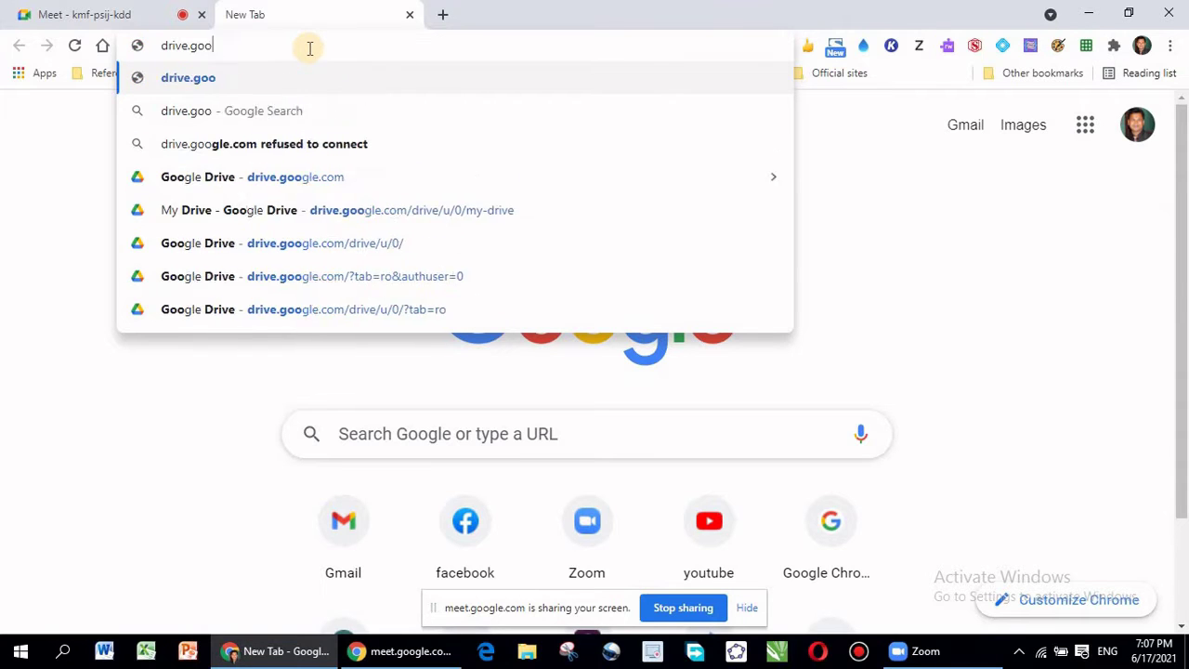
{"action": "key", "text": "BackSpace"}
{"action": "key", "text": "BackSpace"}
{"action": "type", "text": "riv"}
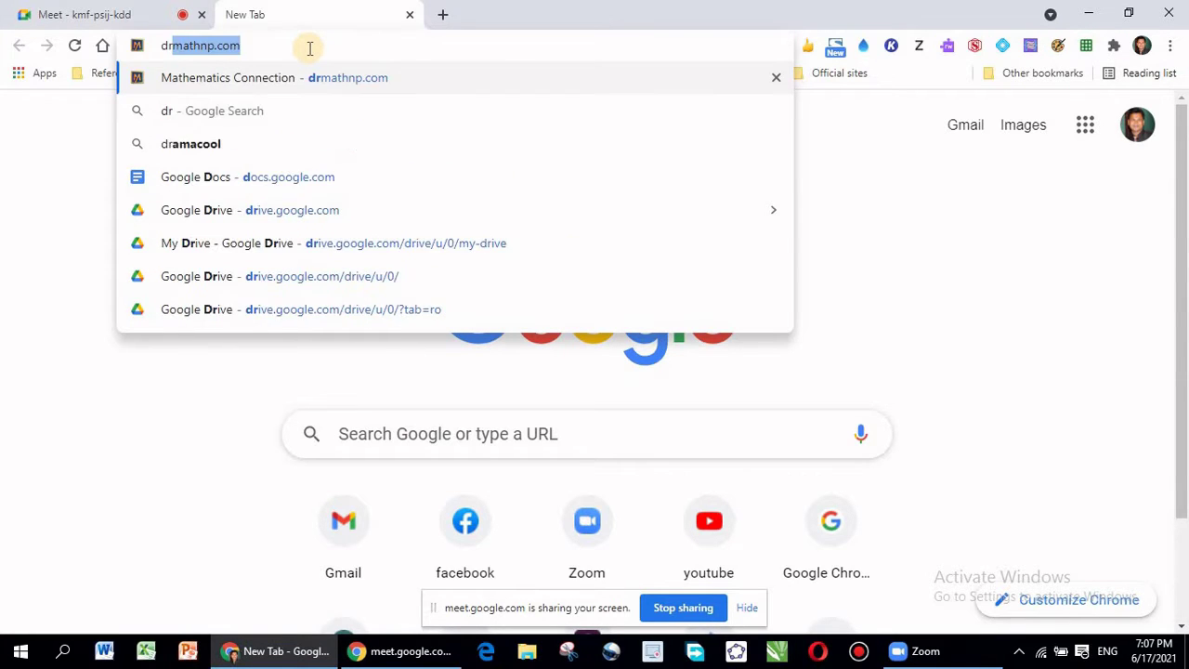
{"action": "type", "text": "e.goo"}
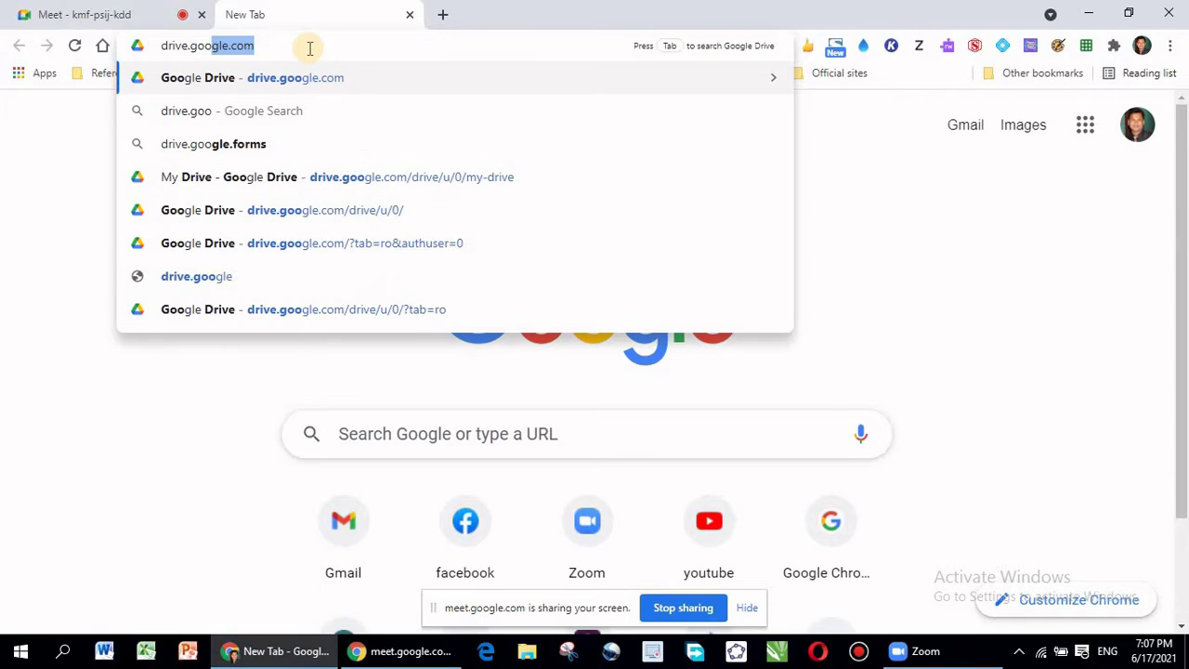
{"action": "key", "text": "Right"}
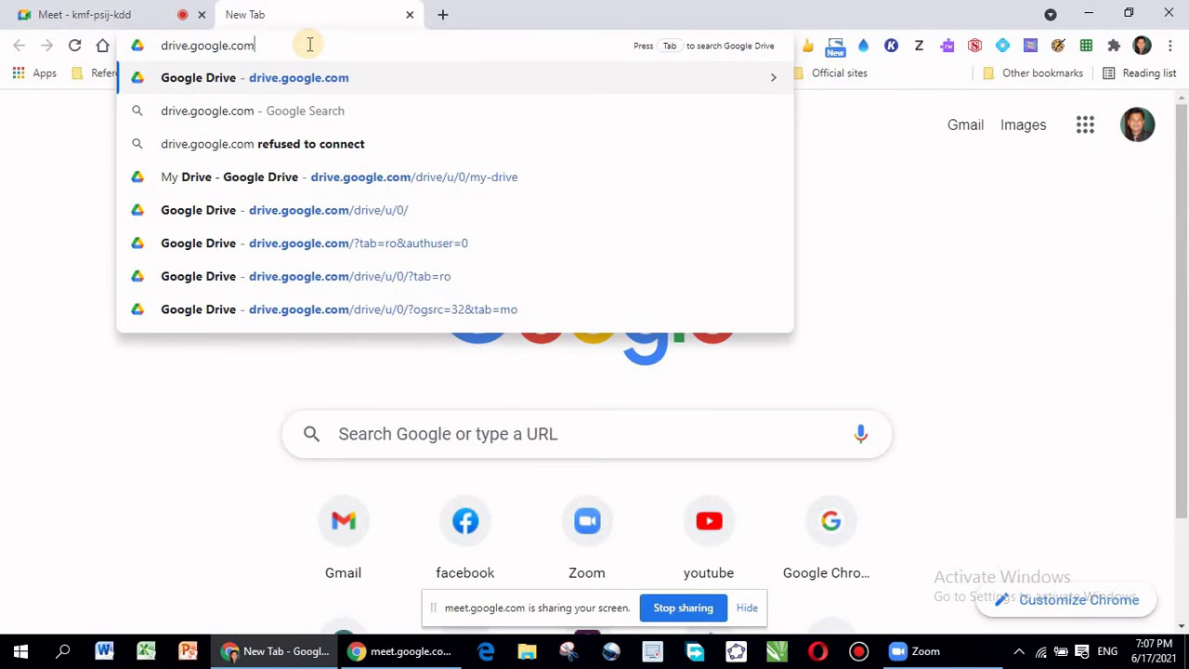
{"action": "key", "text": "Return"}
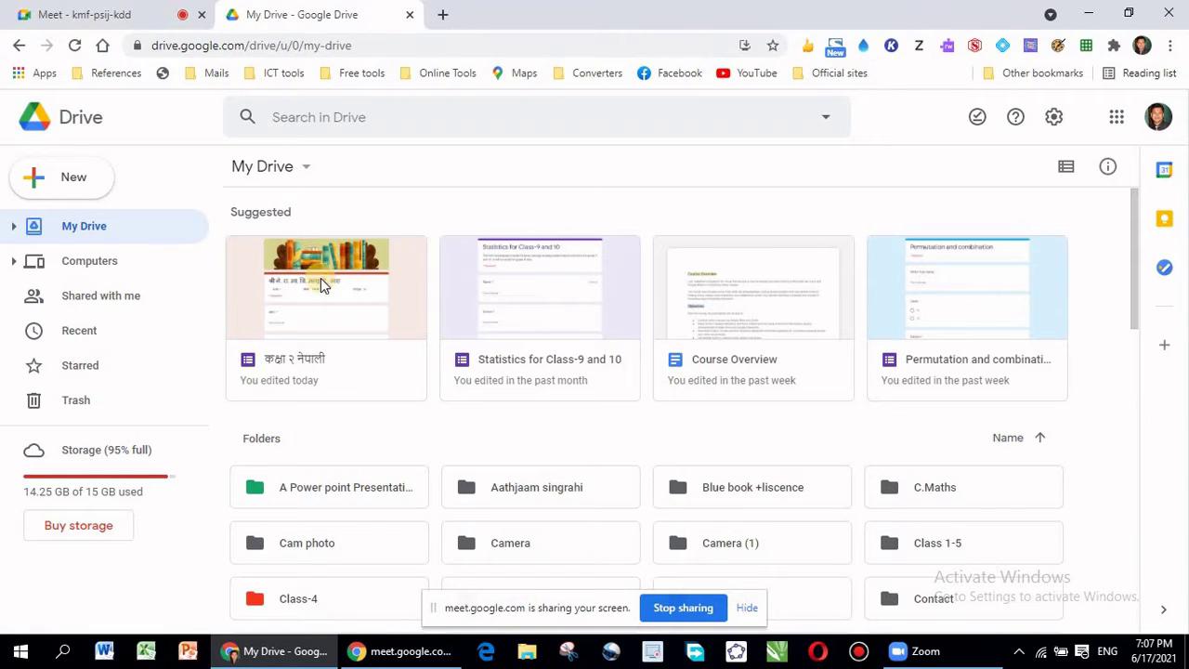
- Create a new blank Google Form in My Drive
{"action": "left_click", "coordinate": [67, 189]}
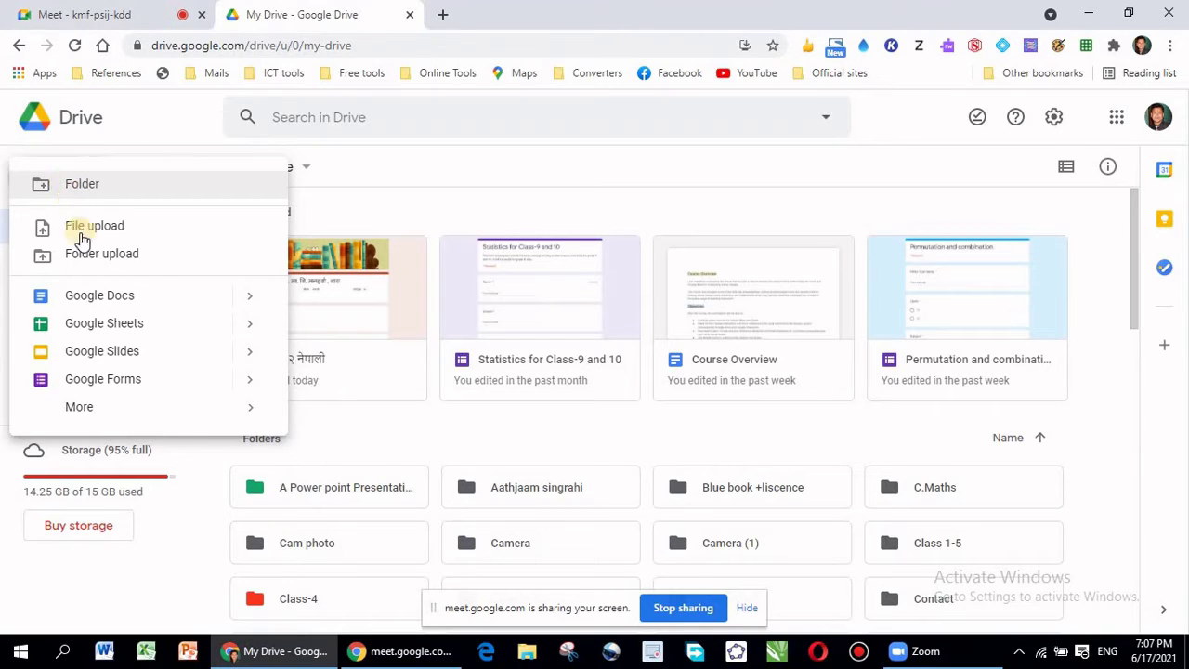
{"action": "left_click", "coordinate": [113, 381]}
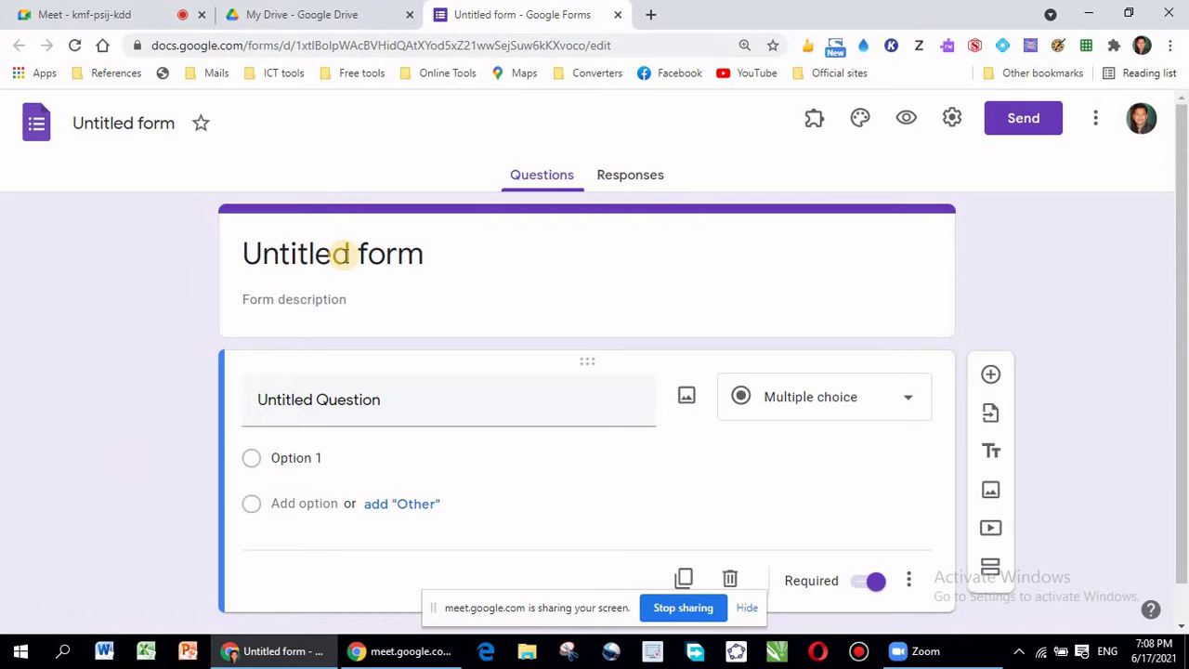
- Replace the form's placeholder title with "Shree Nepal National Secondary School, Manharwa,Bara"
{"action": "left_click", "coordinate": [340, 254]}
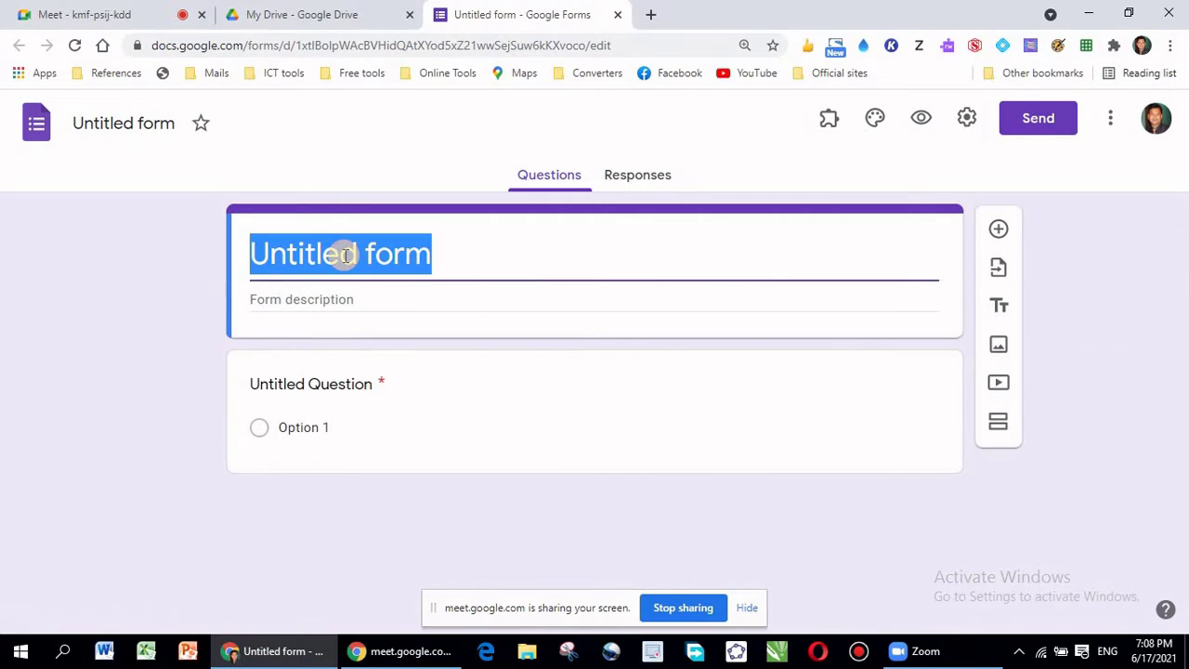
{"action": "type", "text": "Sh"}
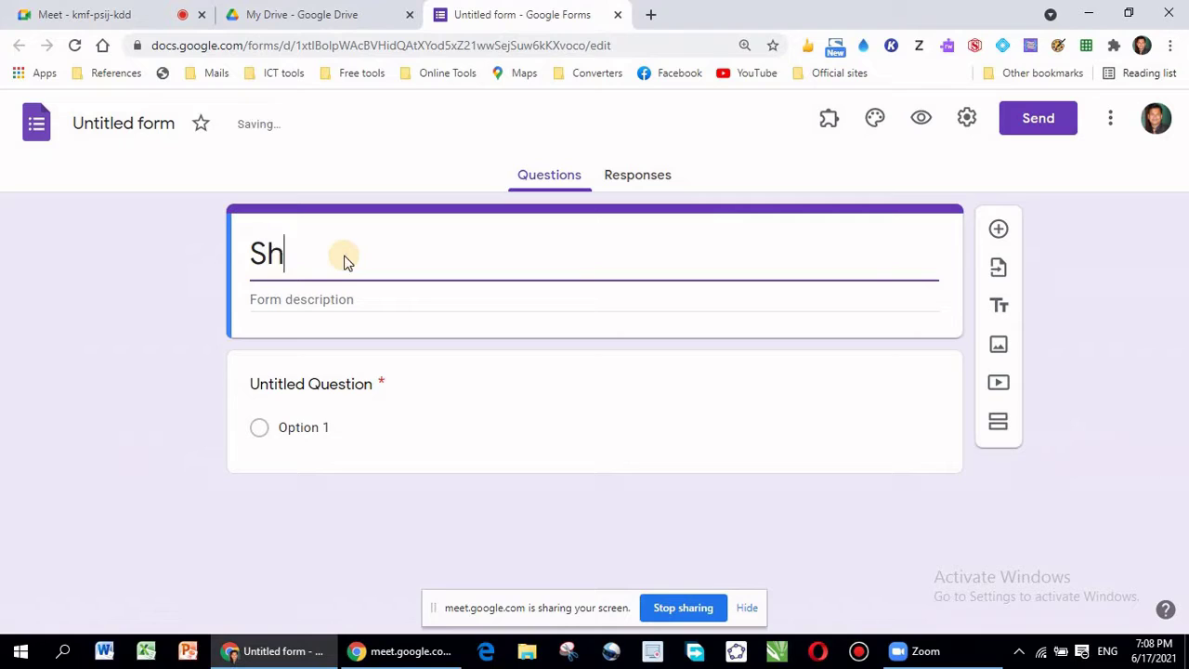
{"action": "type", "text": "ree Nepal"}
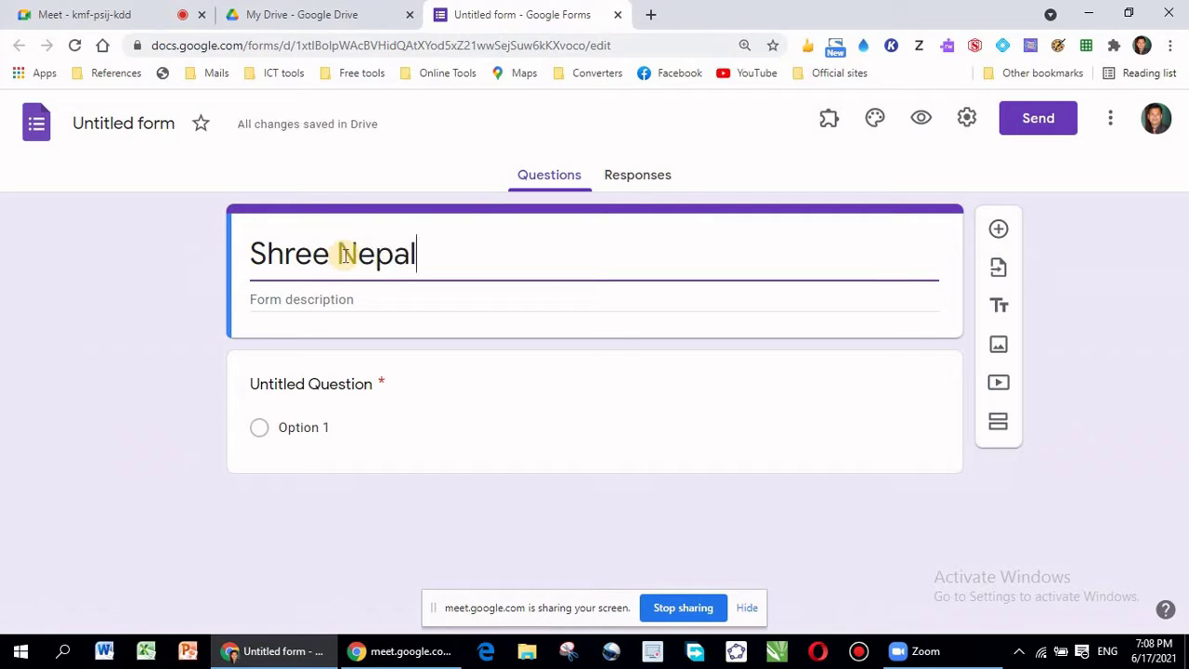
{"action": "type", "text": " Nationl"}
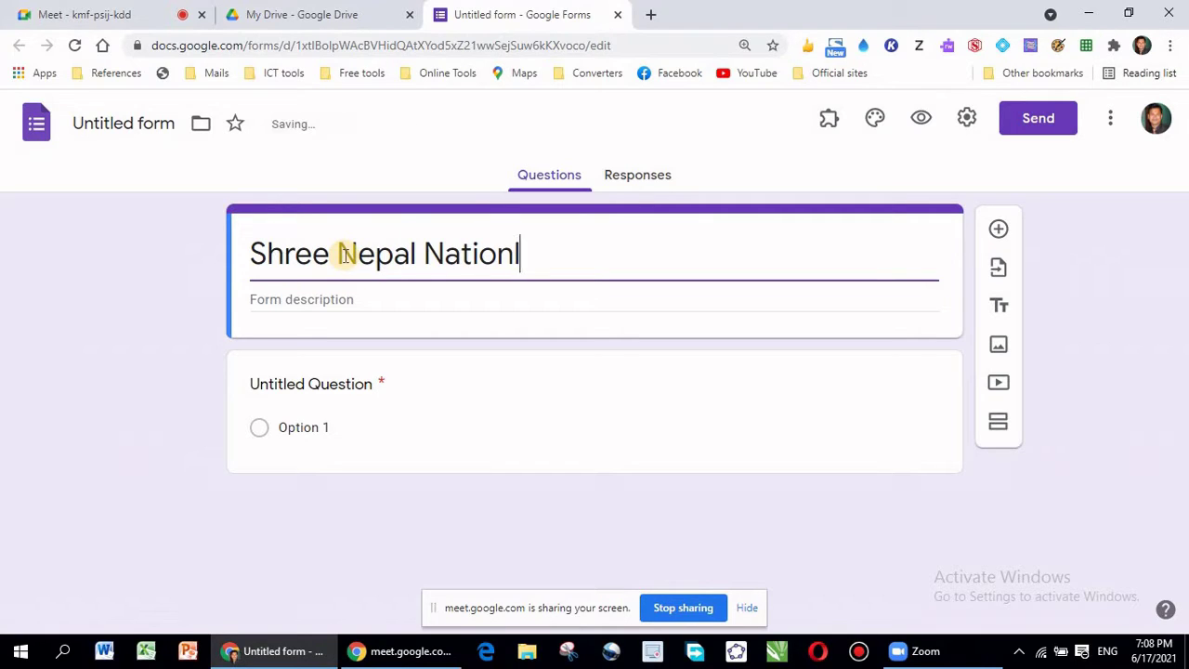
{"action": "type", "text": "a"}
{"action": "key", "text": "BackSpace"}
{"action": "key", "text": "BackSpace"}
{"action": "type", "text": "al Secon"}
{"action": "key", "text": "BackSpace"}
{"action": "type", "text": "o"}
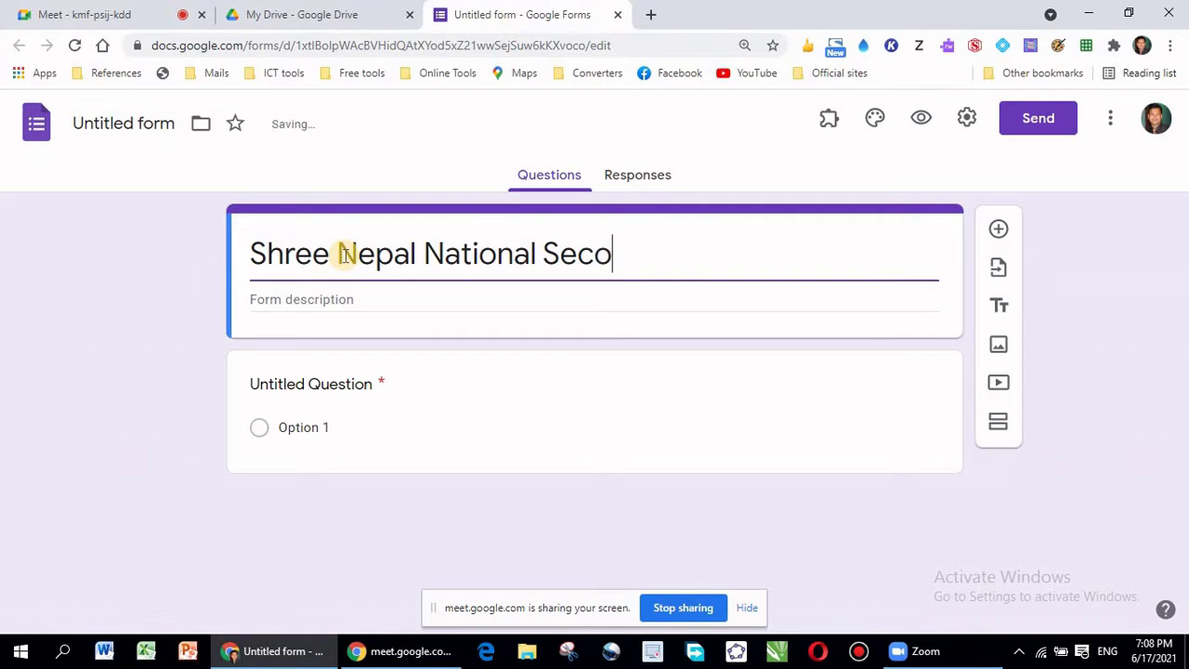
{"action": "type", "text": "ndary Schoo"}
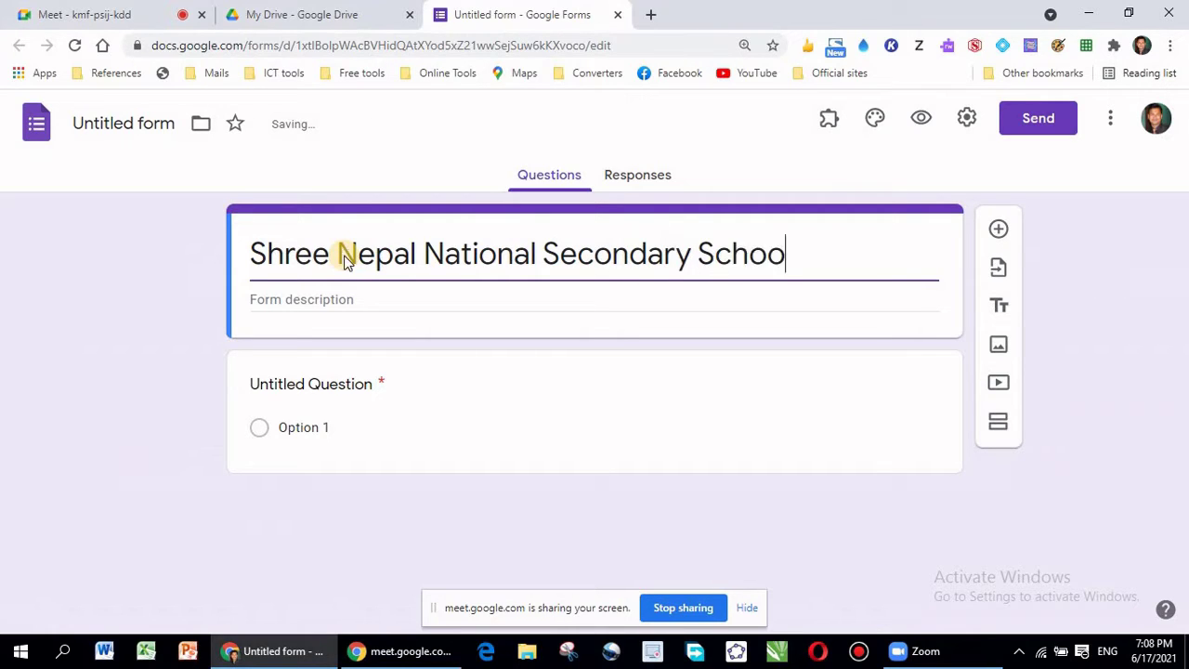
{"action": "type", "text": "l, Kala"}
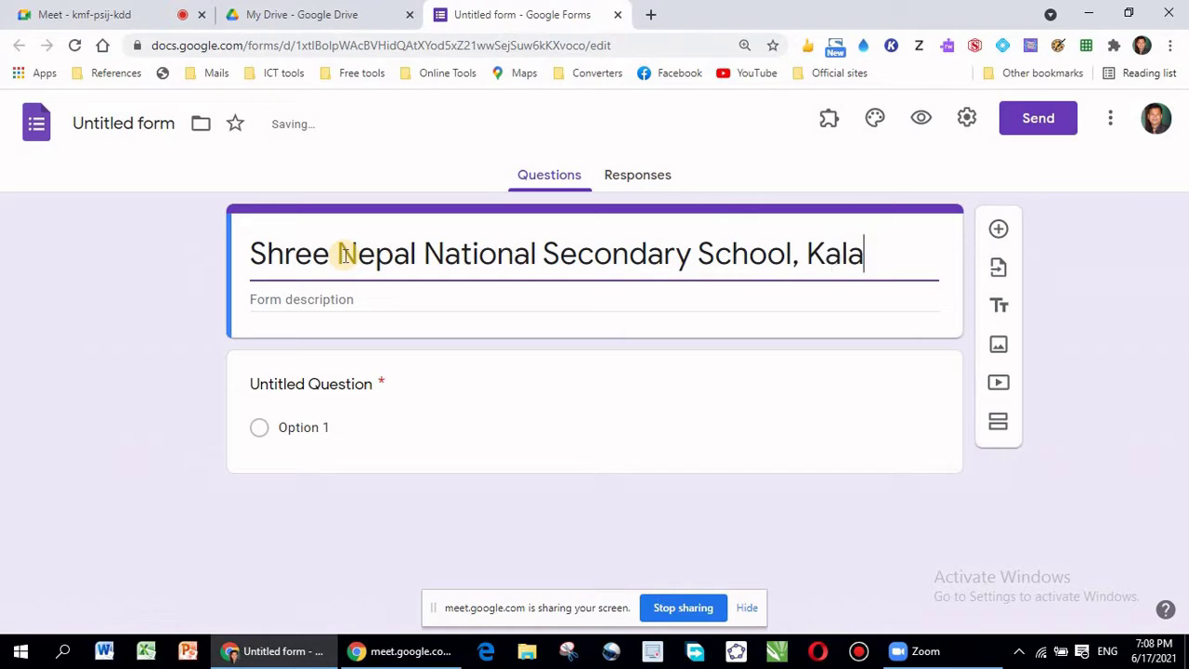
{"action": "type", "text": "iya"}
{"action": "key", "text": "BackSpace"}
{"action": "key", "text": "BackSpace"}
{"action": "key", "text": "BackSpace"}
{"action": "key", "text": "BackSpace"}
{"action": "key", "text": "BackSpace"}
{"action": "key", "text": "BackSpace"}
{"action": "key", "text": "BackSpace"}
{"action": "type", "text": "Man"}
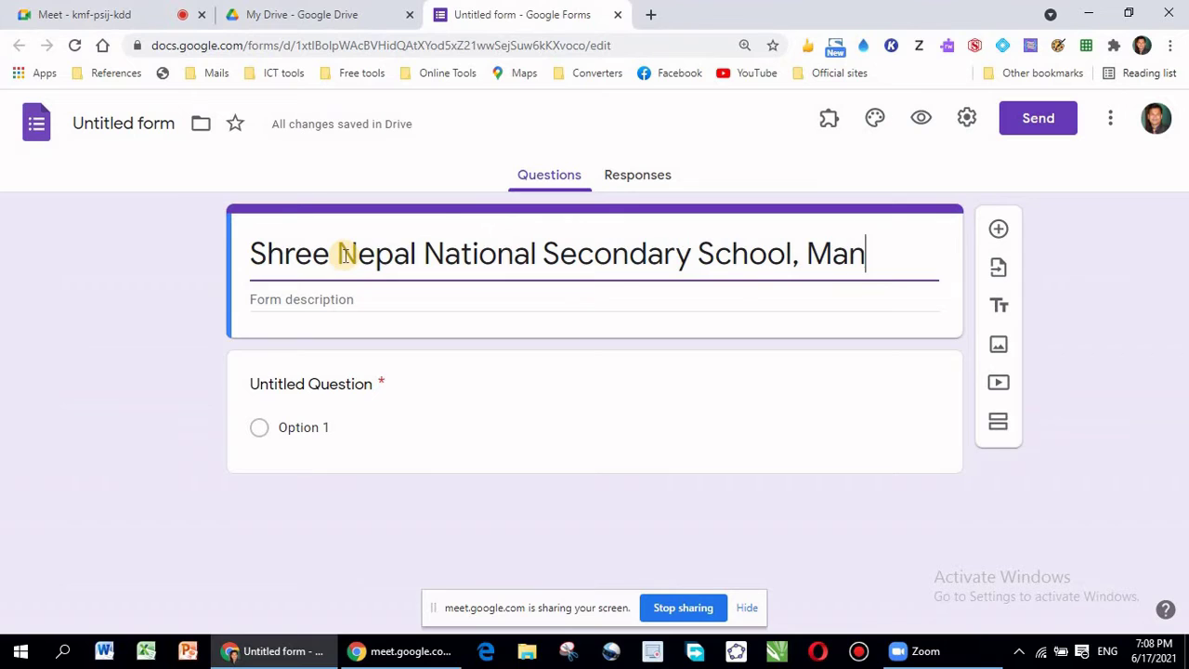
{"action": "type", "text": "harwa,"}
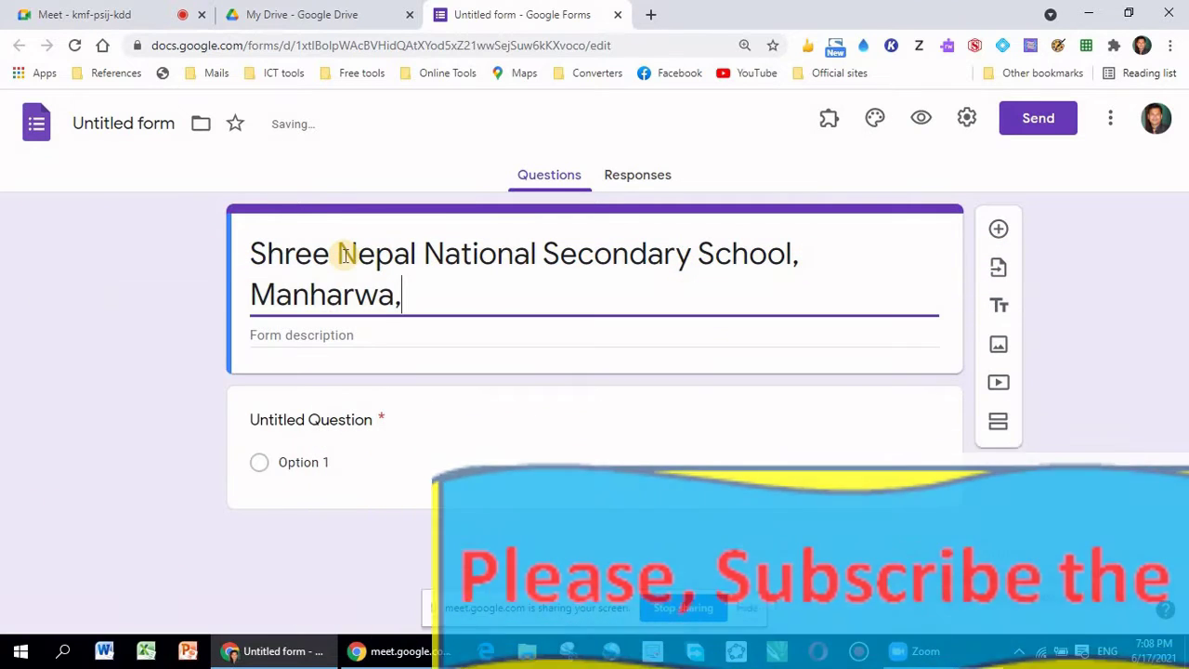
{"action": "type", "text": "Bara"}
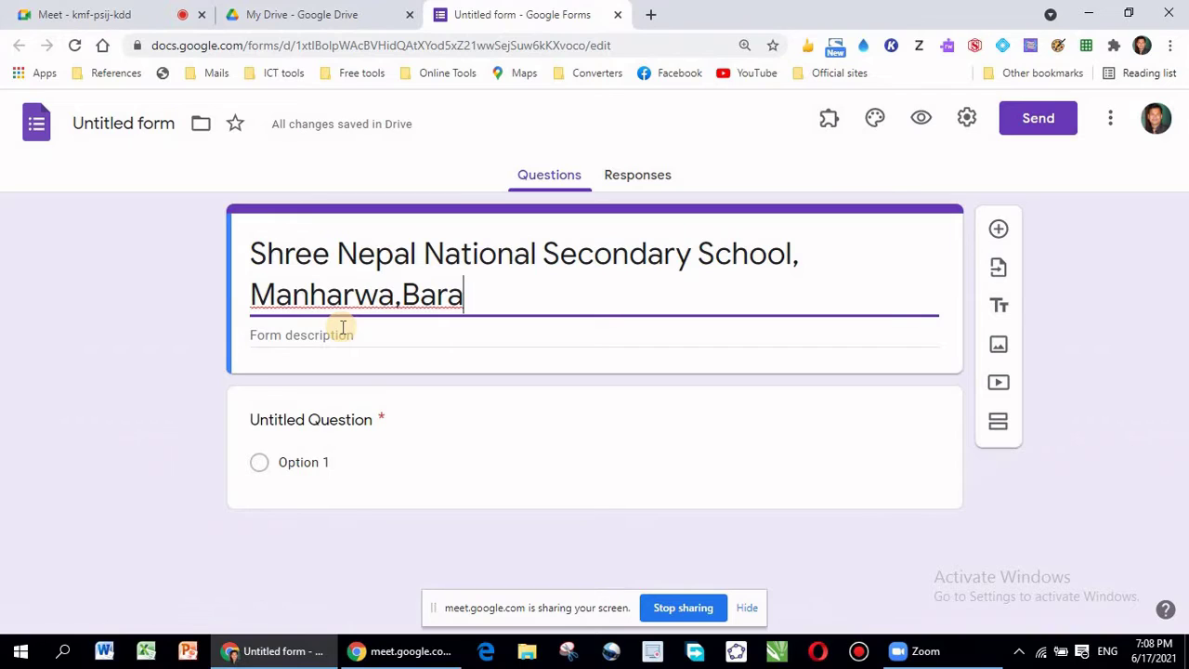
- Enter "Online Exam" as the form description
{"action": "left_click", "coordinate": [314, 337]}
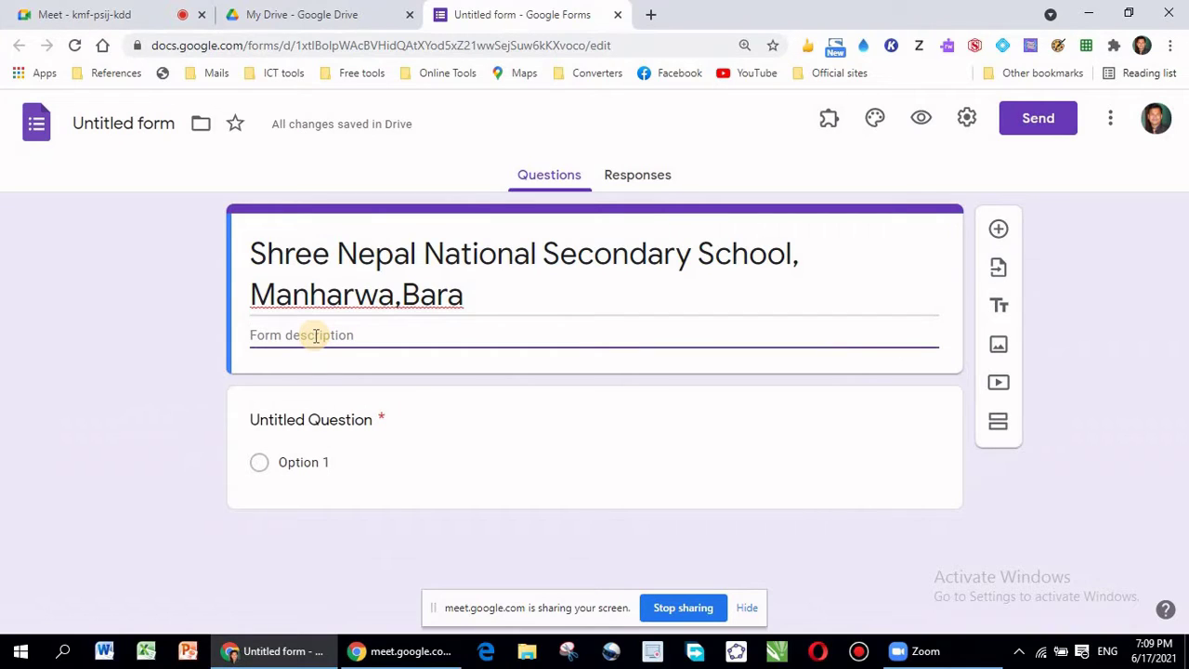
{"action": "type", "text": "O"}
{"action": "key", "text": "BackSpace"}
{"action": "type", "text": "Online Exam"}
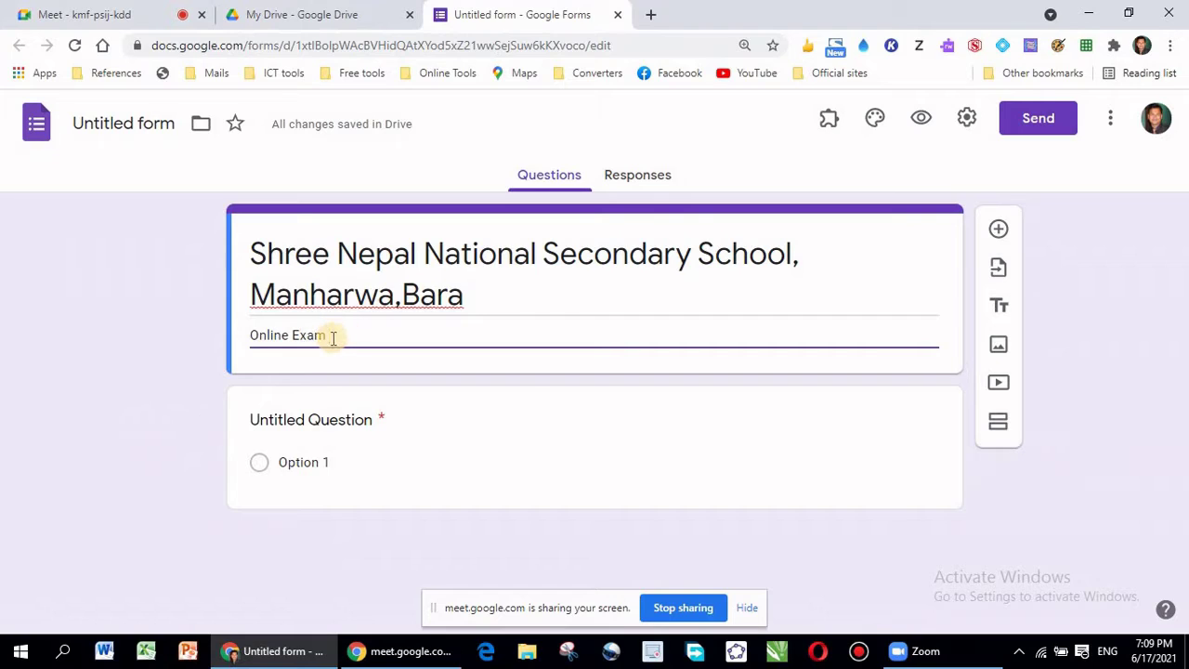
{"action": "type", "text": "for"}
{"action": "type", "text": "ade-"}
{"action": "type", "text": "2"}
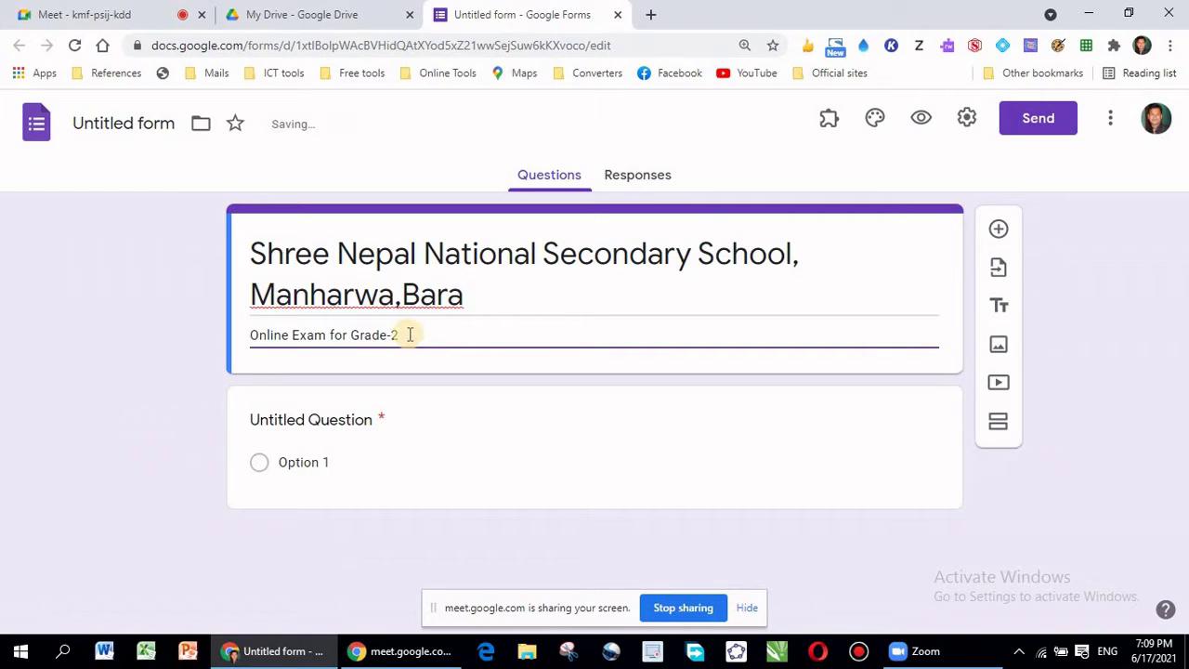
{"action": "key", "text": "BackSpace"}
{"action": "key", "text": "BackSpace"}
{"action": "key", "text": "BackSpace"}
{"action": "key", "text": "BackSpace"}
{"action": "key", "text": "BackSpace"}
{"action": "key", "text": "BackSpace"}
{"action": "key", "text": "BackSpace"}
{"action": "key", "text": "BackSpace"}
{"action": "key", "text": "BackSpace"}
{"action": "key", "text": "BackSpace"}
{"action": "key", "text": "BackSpace"}
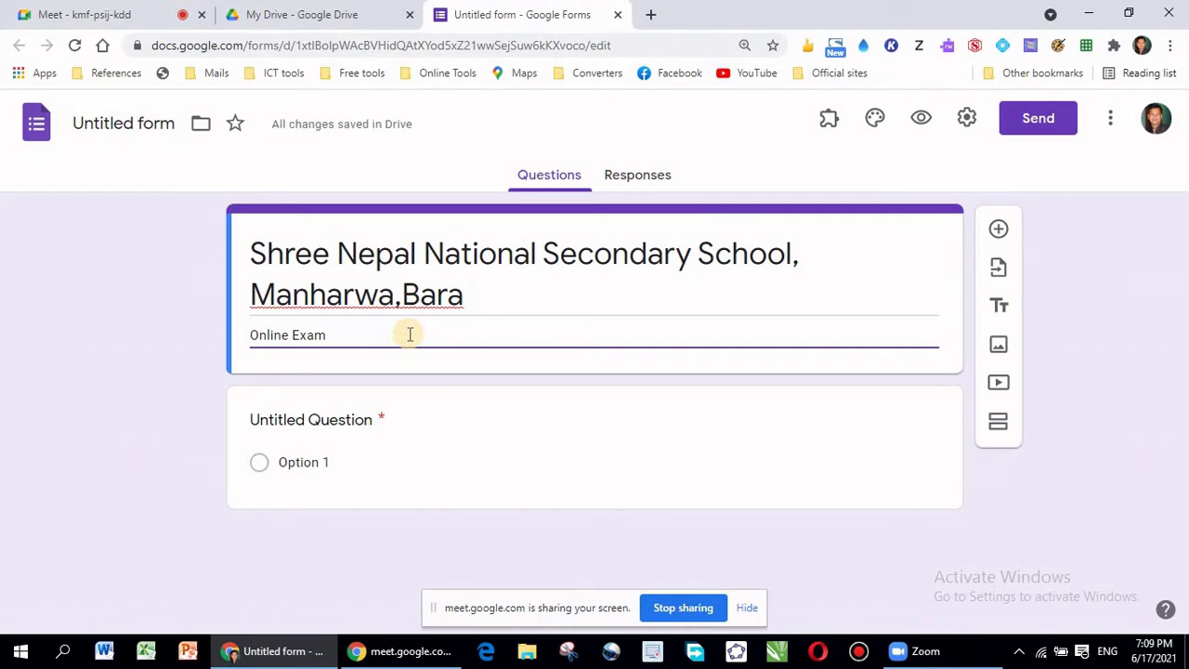
- Extend the form description with "Class : 2", "Subject : Nepali" and "Full Marks : 10", spaced apart on the same line
{"action": "type", "text": "Class "}
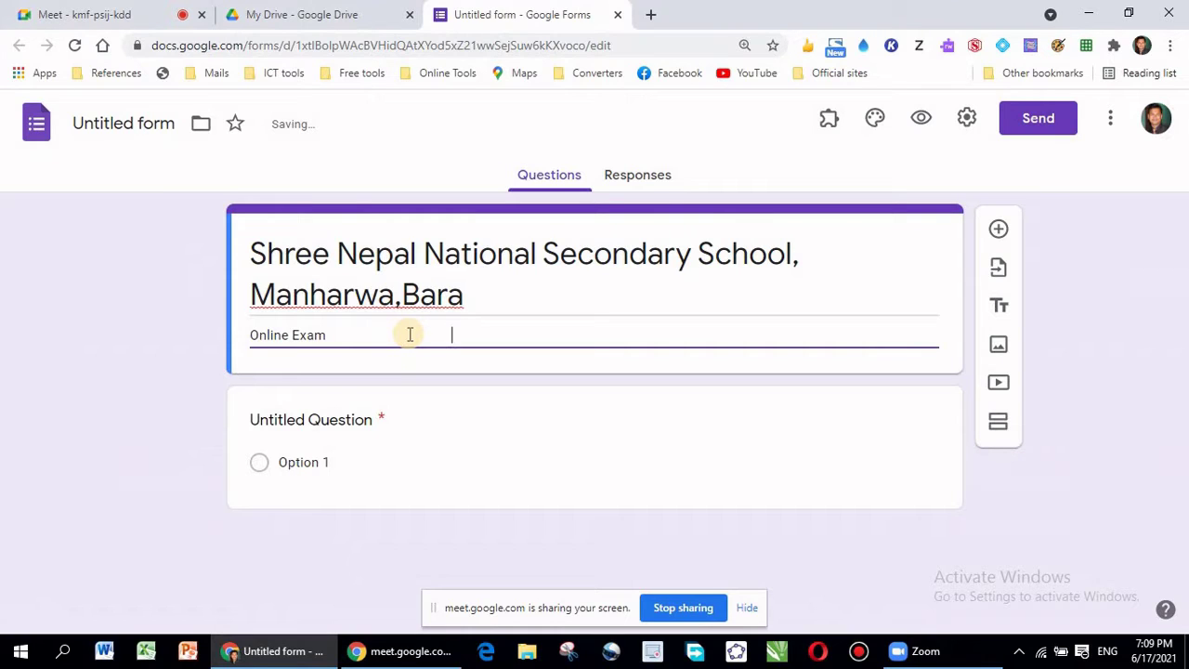
{"action": "type", "text": ": "}
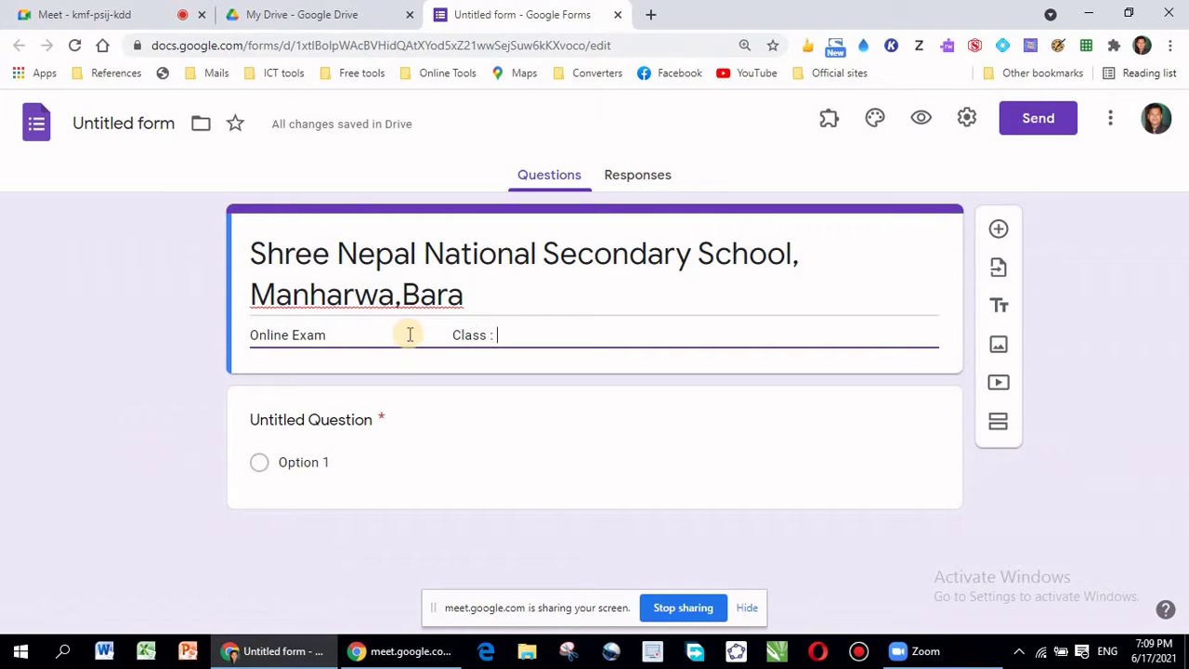
{"action": "type", "text": "2                Su"}
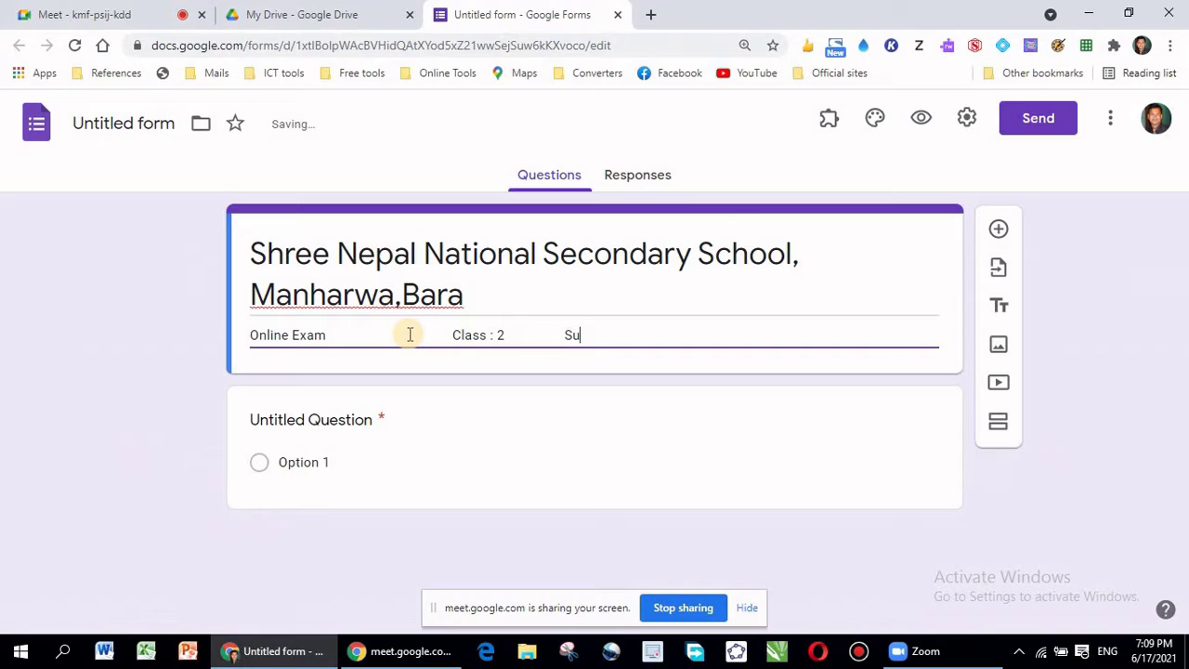
{"action": "type", "text": "bject : Nepali                        Full "}
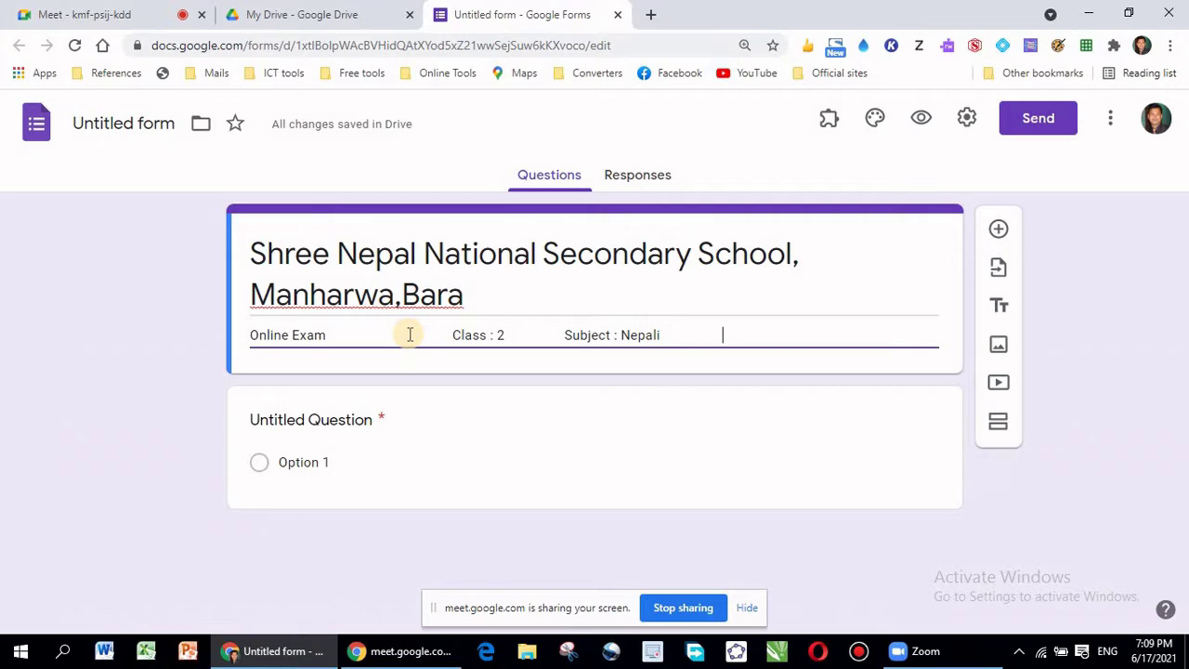
{"action": "type", "text": "Marks"}
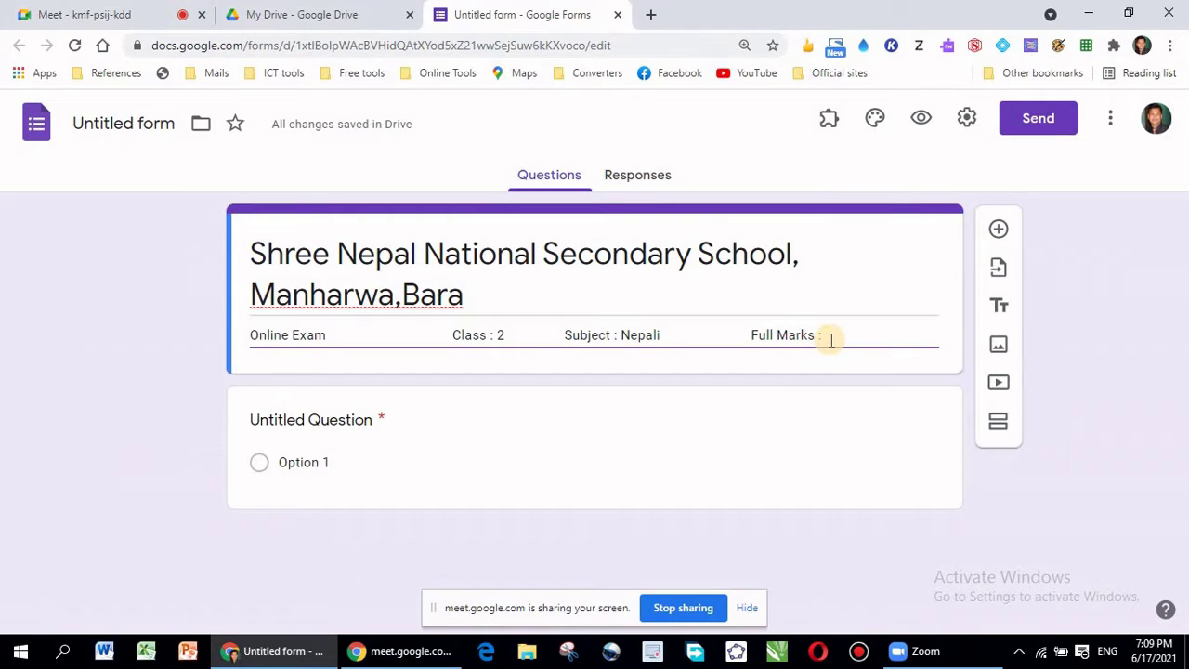
{"action": "type", "text": ": 10"}
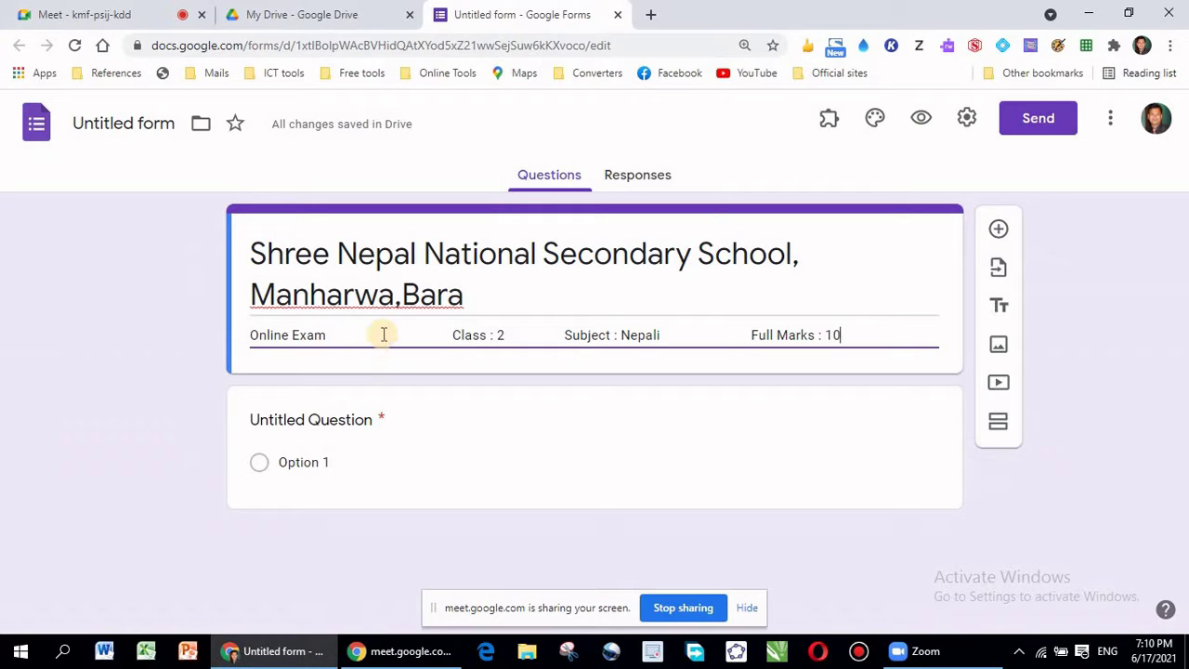
- Try to shift the first line of the form title towards the centre with leading spaces
{"action": "double_click", "coordinate": [251, 244]}
{"action": "key", "text": "ctrl+x"}
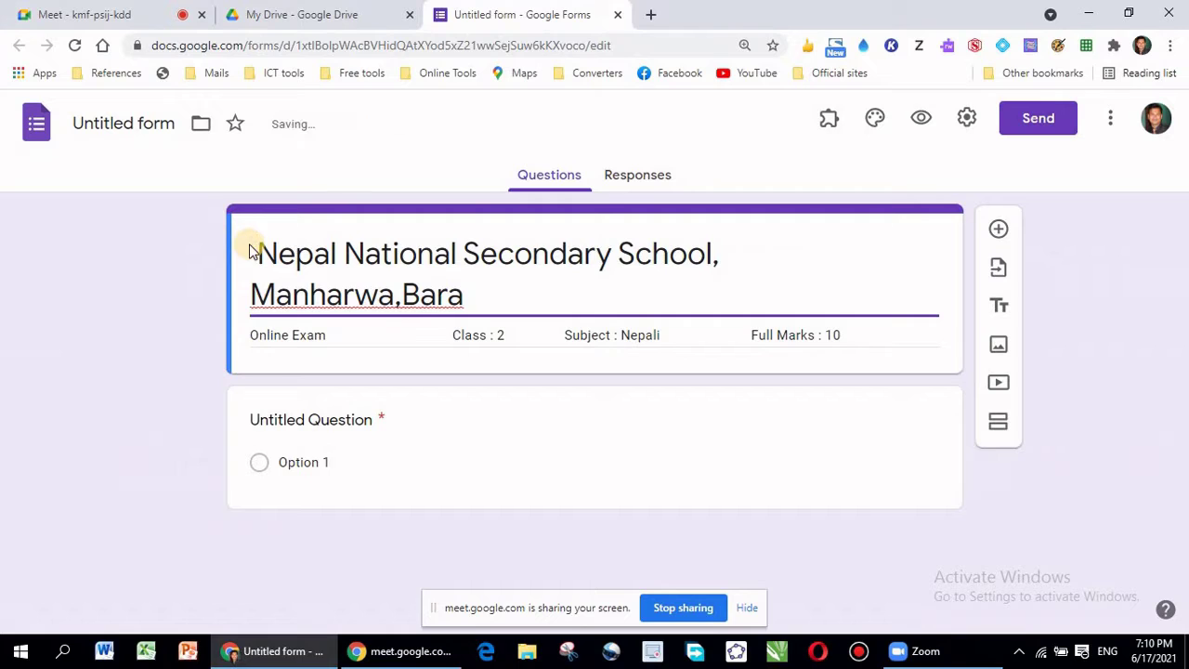
{"action": "key", "text": "ctrl+v"}
{"action": "left_click", "coordinate": [253, 253]}
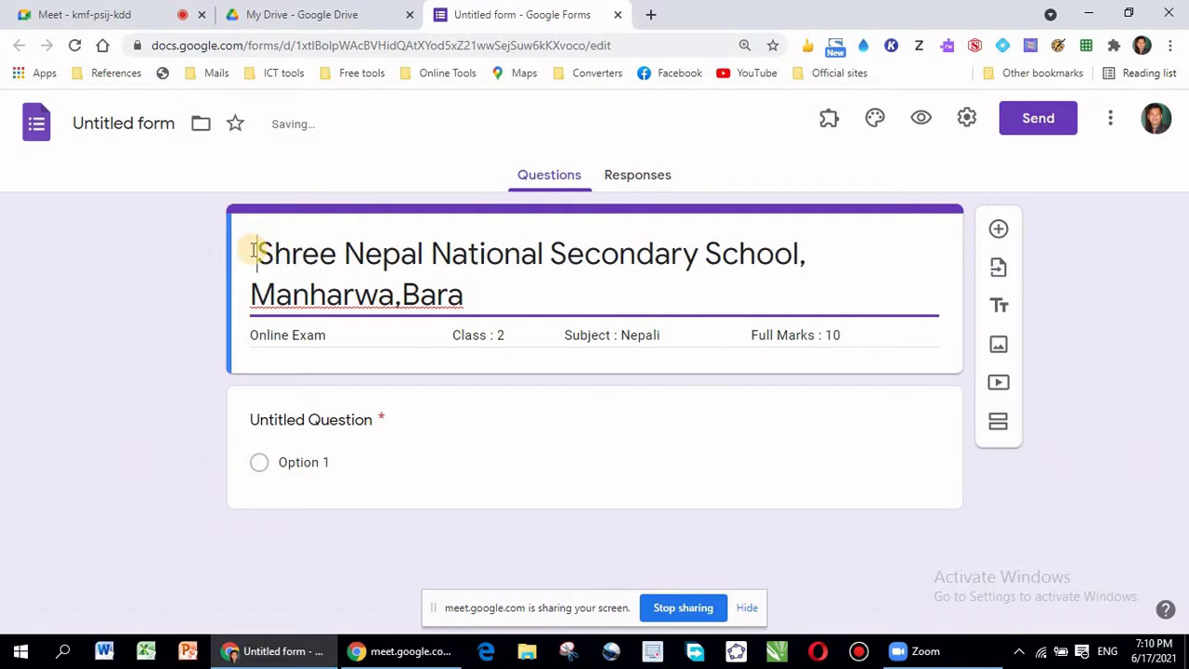
{"action": "left_click", "coordinate": [251, 286]}
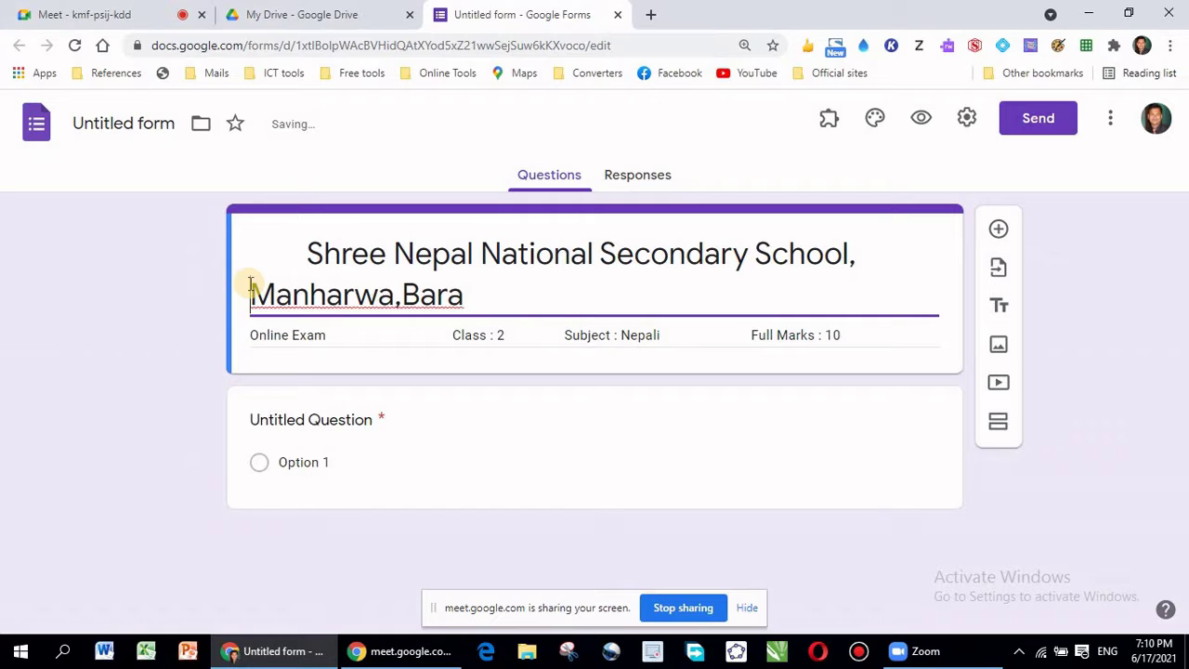
- Remove the leading spaces from the form title
{"action": "left_click", "coordinate": [298, 253]}
{"action": "key", "text": "BackSpace"}
{"action": "key", "text": "BackSpace"}
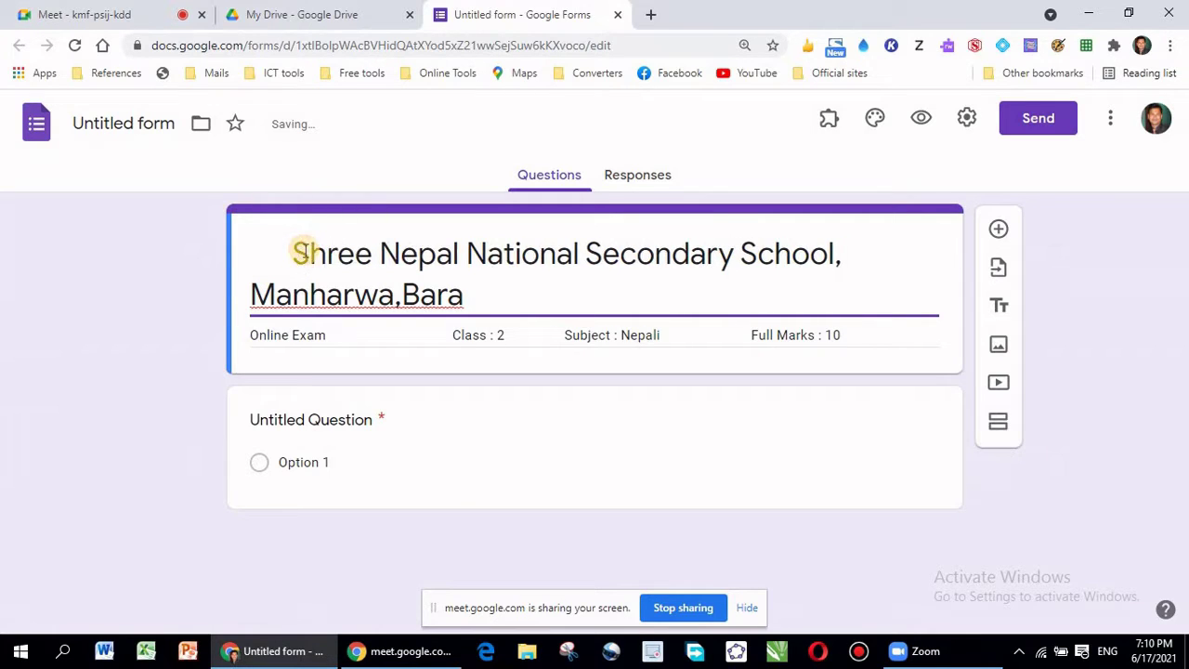
{"action": "key", "text": "BackSpace"}
{"action": "key", "text": "BackSpace"}
{"action": "key", "text": "BackSpace"}
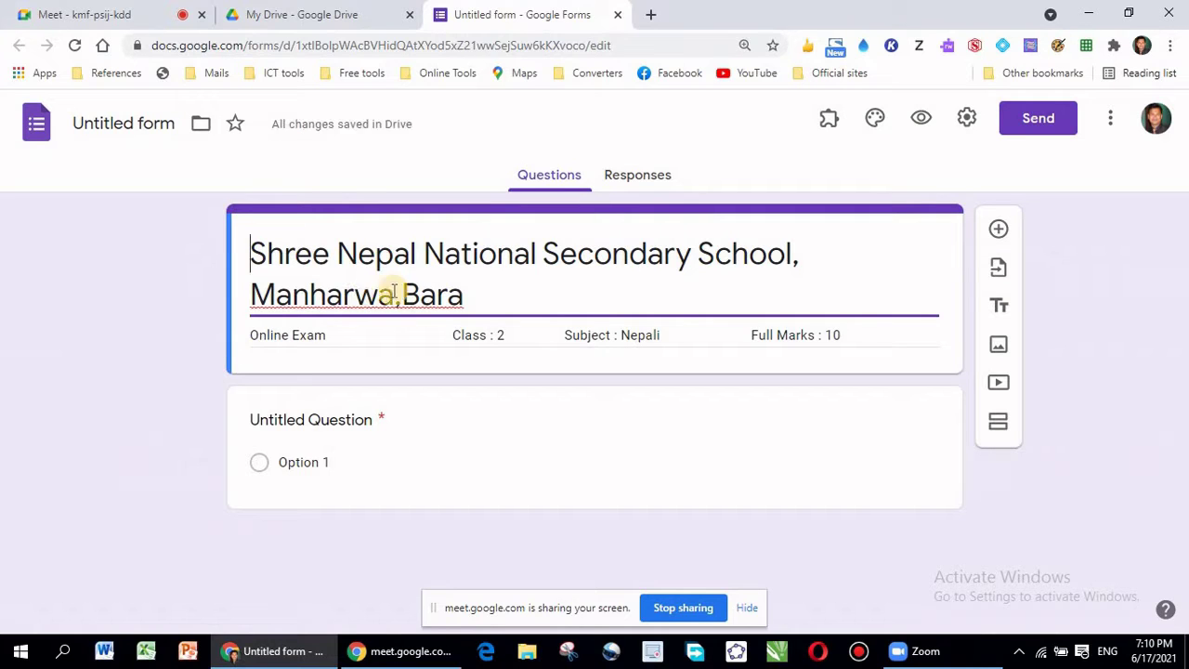
{"action": "triple_click", "coordinate": [341, 336]}
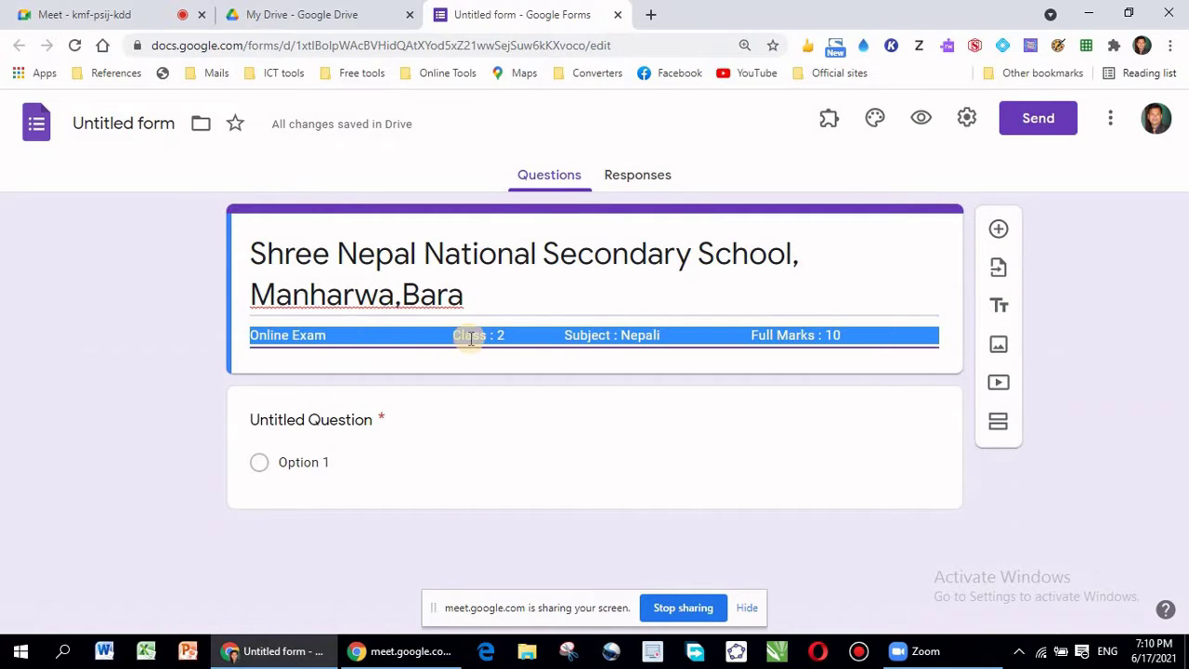
{"action": "left_click", "coordinate": [540, 333]}
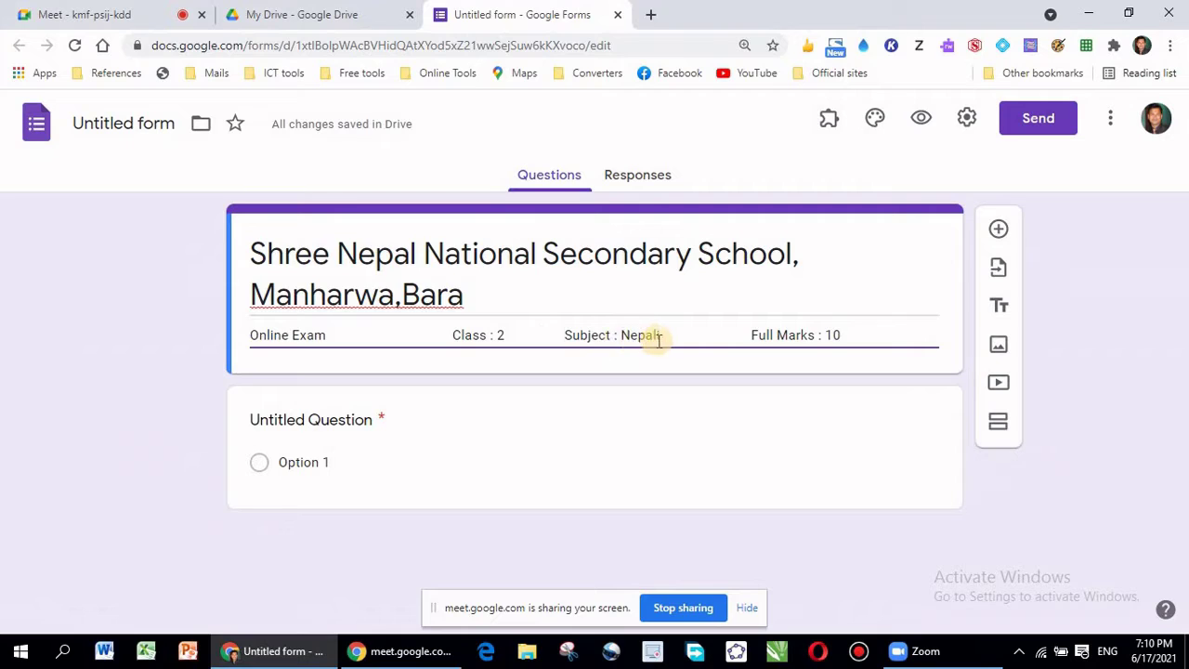
{"action": "left_click", "coordinate": [658, 339]}
{"action": "left_click", "coordinate": [852, 332]}
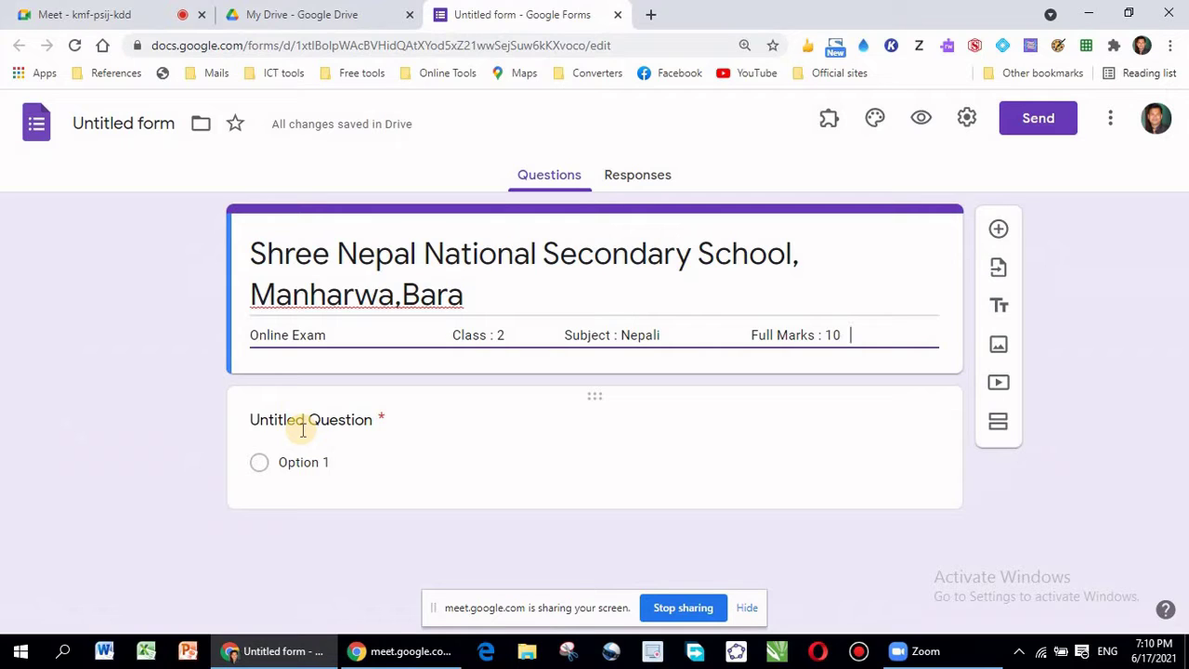
{"action": "left_click", "coordinate": [363, 427]}
{"action": "type", "text": "W"}
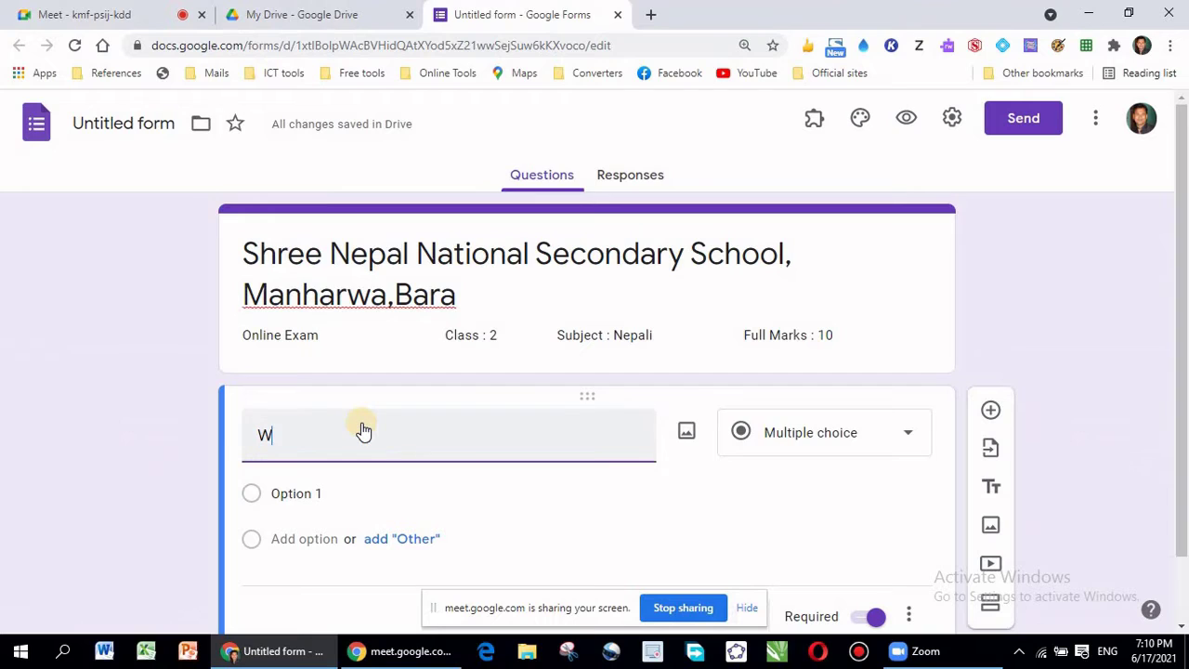
{"action": "type", "text": "rite your N"}
{"action": "key", "text": "BackSpace"}
{"action": "key", "text": "ctrl+BackSpace"}
{"action": "key", "text": "ctrl+BackSpace"}
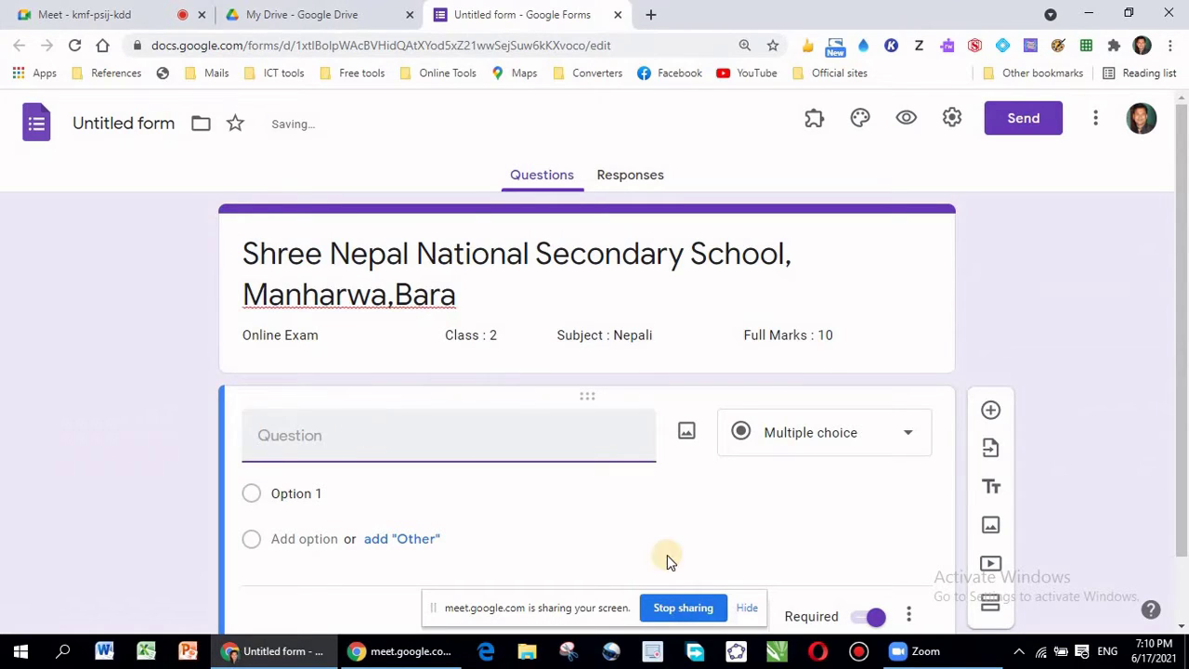
- Switch the keyboard input language to Nepali (Nepal) with Google Input Tools
{"action": "left_click", "coordinate": [1123, 651]}
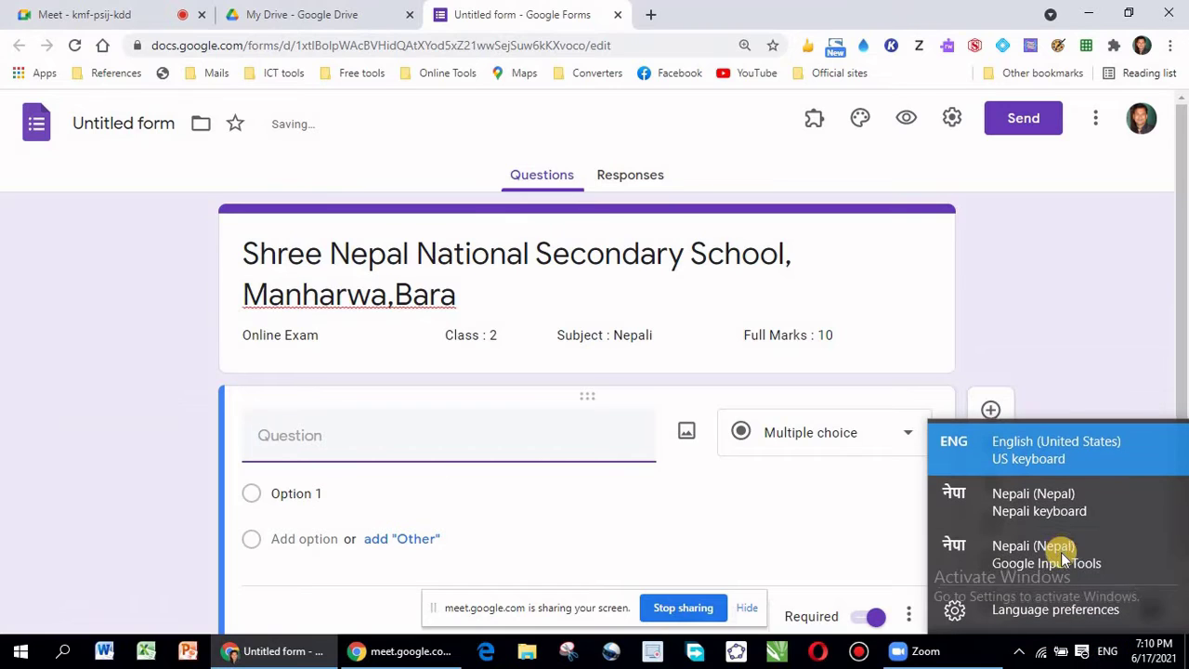
{"action": "left_click", "coordinate": [1019, 556]}
- Try wording the first question in Nepali as a full sentence starting with "तिर्म्रो नाम", and clear the text
{"action": "type", "text": "tirmo"}
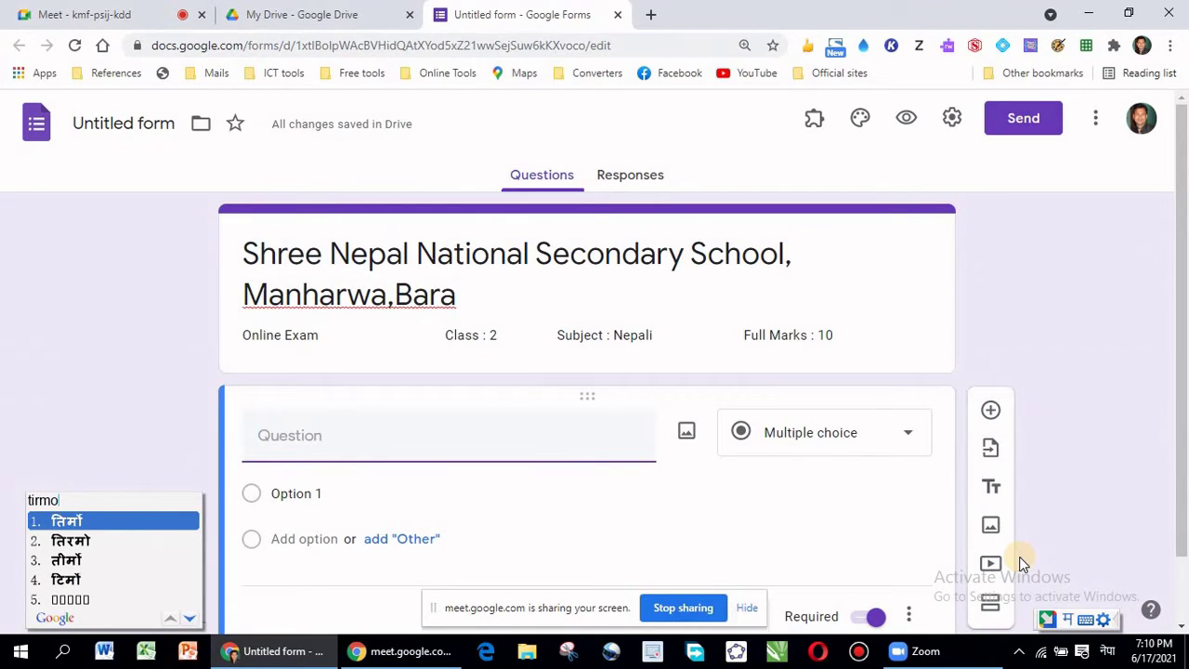
{"action": "type", "text": "r"}
{"action": "key", "text": "BackSpace"}
{"action": "key", "text": "BackSpace"}
{"action": "type", "text": "ro "}
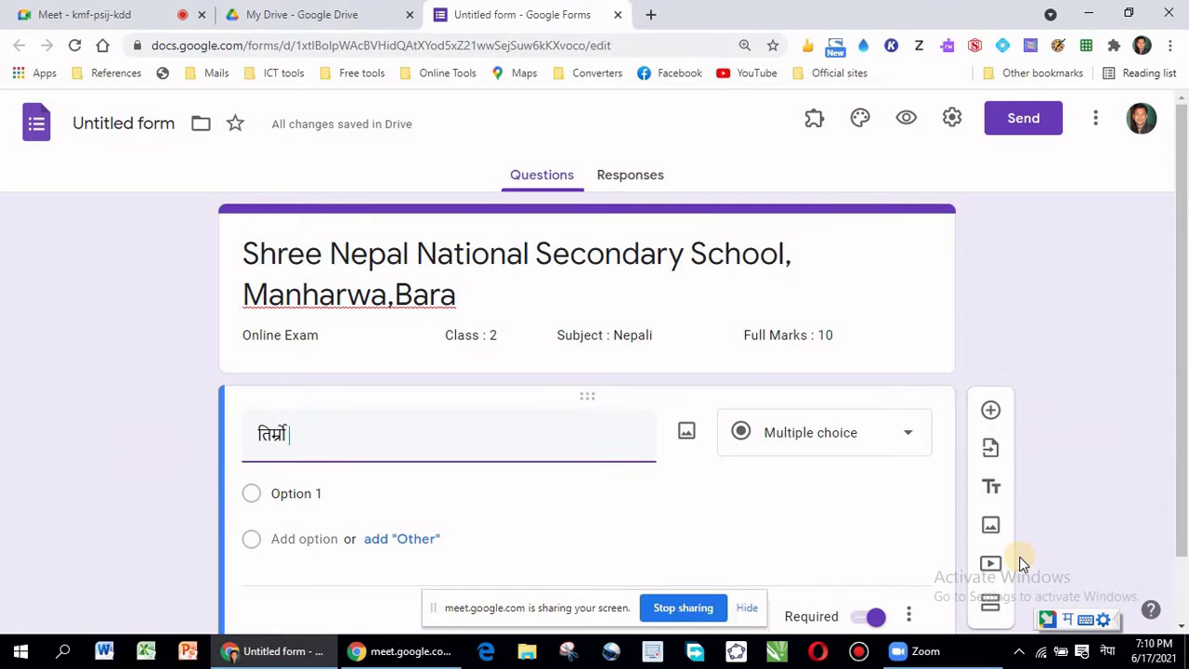
{"action": "type", "text": "naam"}
{"action": "key", "text": "Return"}
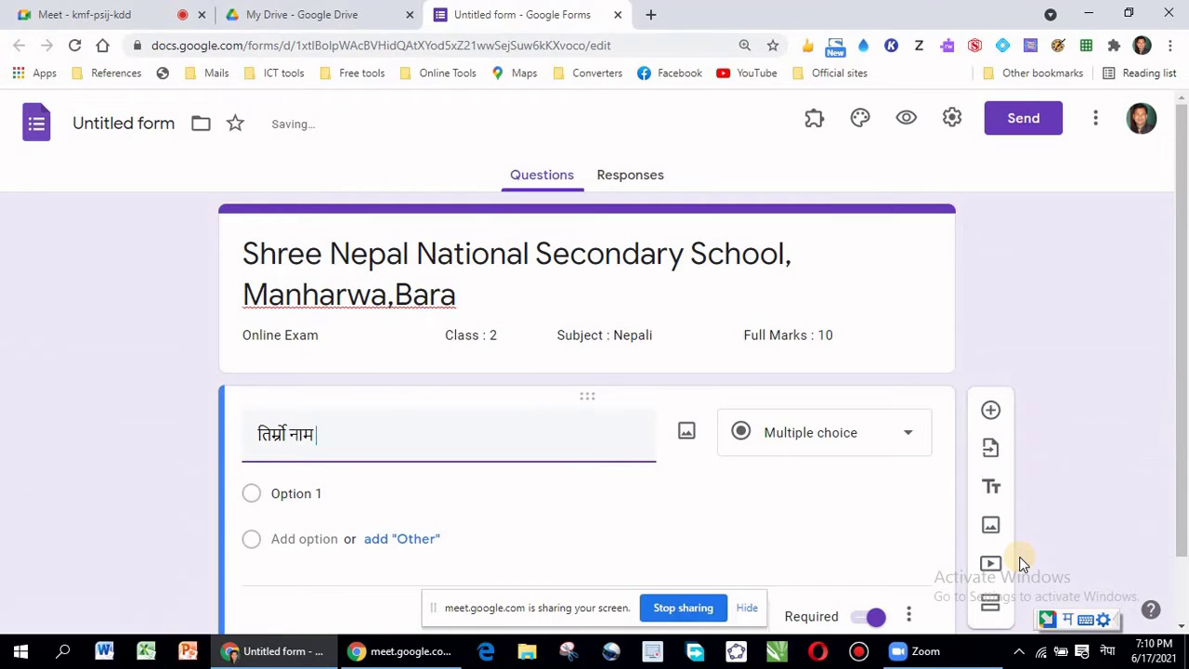
{"action": "type", "text": "ke ho"}
{"action": "key", "text": "BackSpace"}
{"action": "key", "text": "BackSpace"}
{"action": "key", "text": "BackSpace"}
{"action": "key", "text": "BackSpace"}
{"action": "key", "text": "BackSpace"}
{"action": "key", "text": "BackSpace"}
{"action": "key", "text": "BackSpace"}
{"action": "key", "text": "BackSpace"}
{"action": "key", "text": "BackSpace"}
{"action": "key", "text": "BackSpace"}
{"action": "key", "text": "BackSpace"}
{"action": "key", "text": "BackSpace"}
{"action": "key", "text": "BackSpace"}
{"action": "key", "text": "BackSpace"}
{"action": "key", "text": "BackSpace"}
{"action": "key", "text": "BackSpace"}
{"action": "key", "text": "BackSpace"}
{"action": "key", "text": "BackSpace"}
- Enter "नाम :" as the text of the first question
{"action": "type", "text": "gnn"}
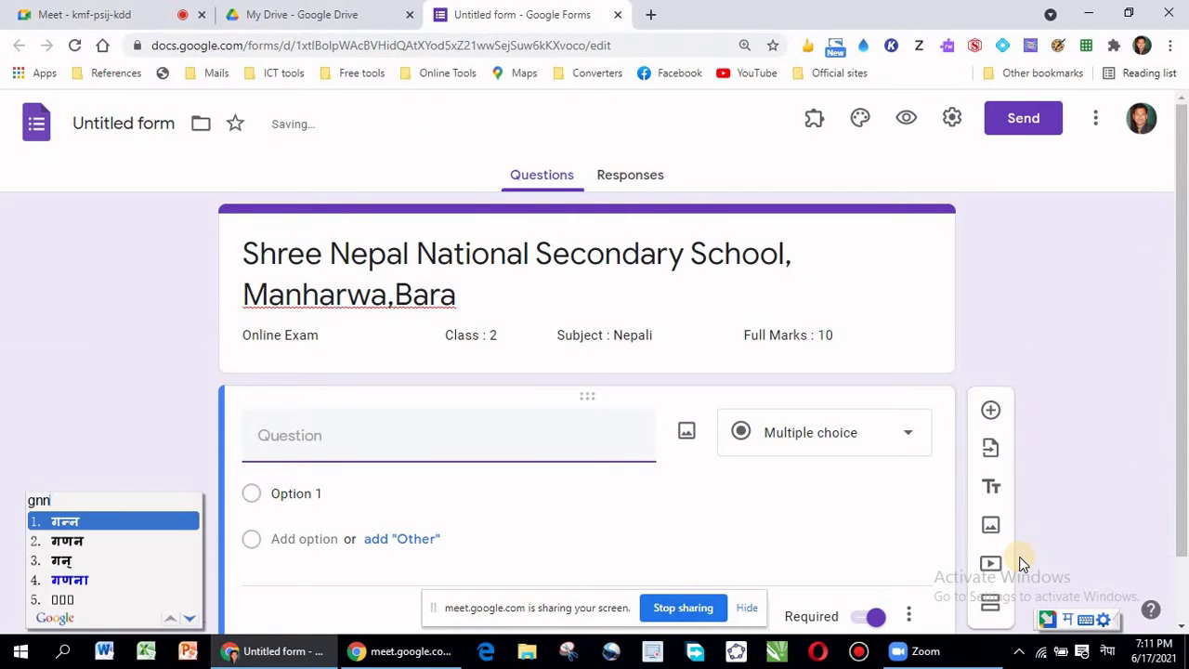
{"action": "key", "text": "BackSpace"}
{"action": "key", "text": "BackSpace"}
{"action": "key", "text": "BackSpace"}
{"action": "type", "text": "nam"}
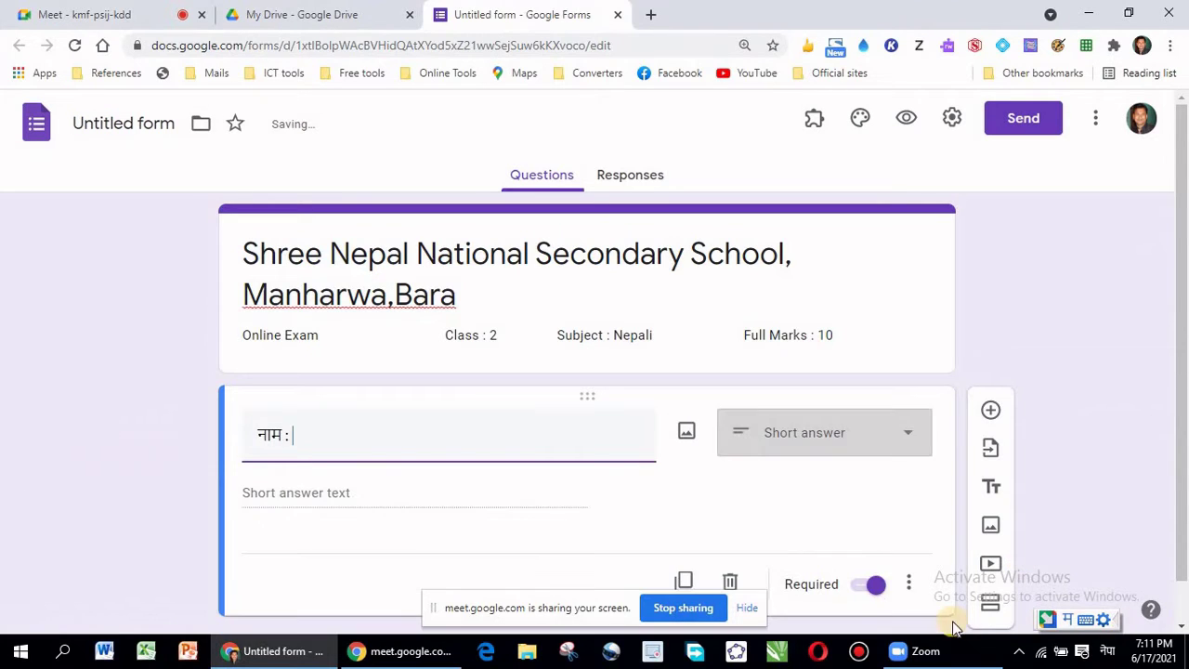
- Add a second question with the text "रोल नम्बर :"
{"action": "left_click_drag", "start_coordinate": [1184, 560], "coordinate": [1184, 648]}
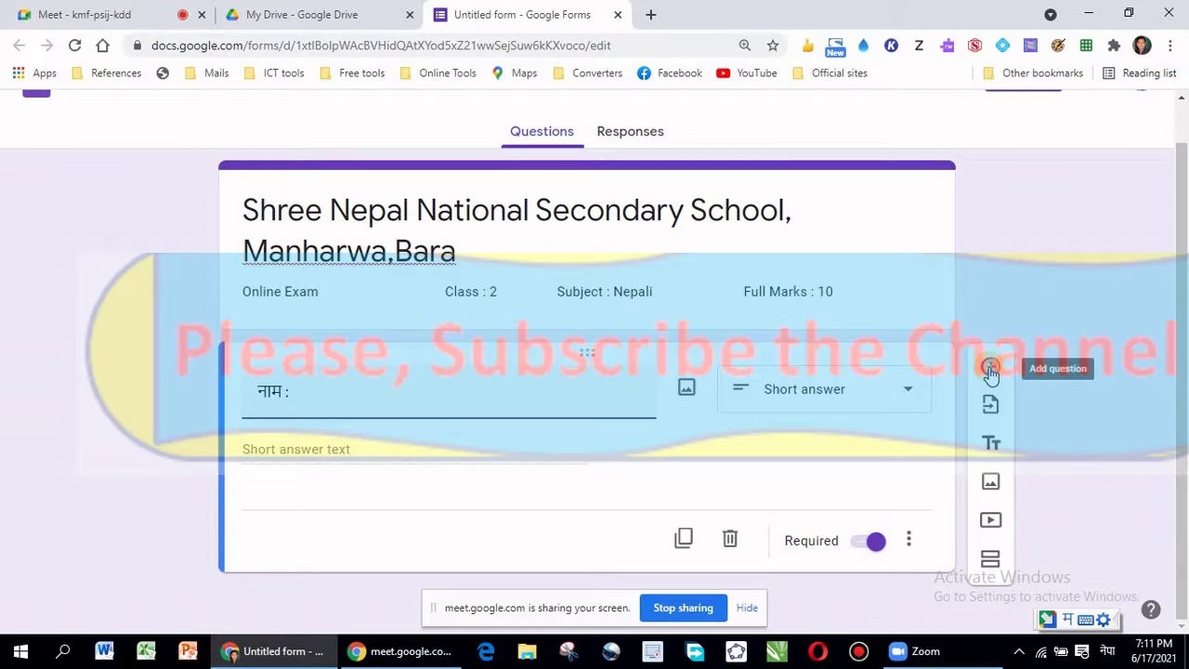
{"action": "left_click", "coordinate": [990, 370]}
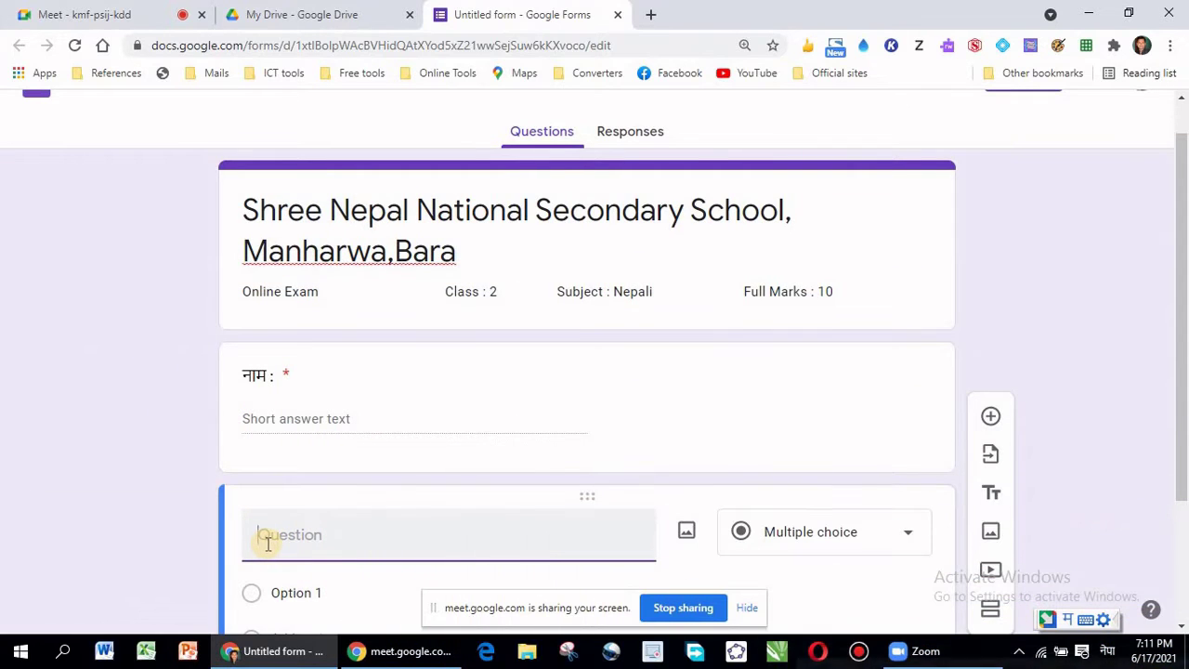
{"action": "type", "text": "rol namb"}
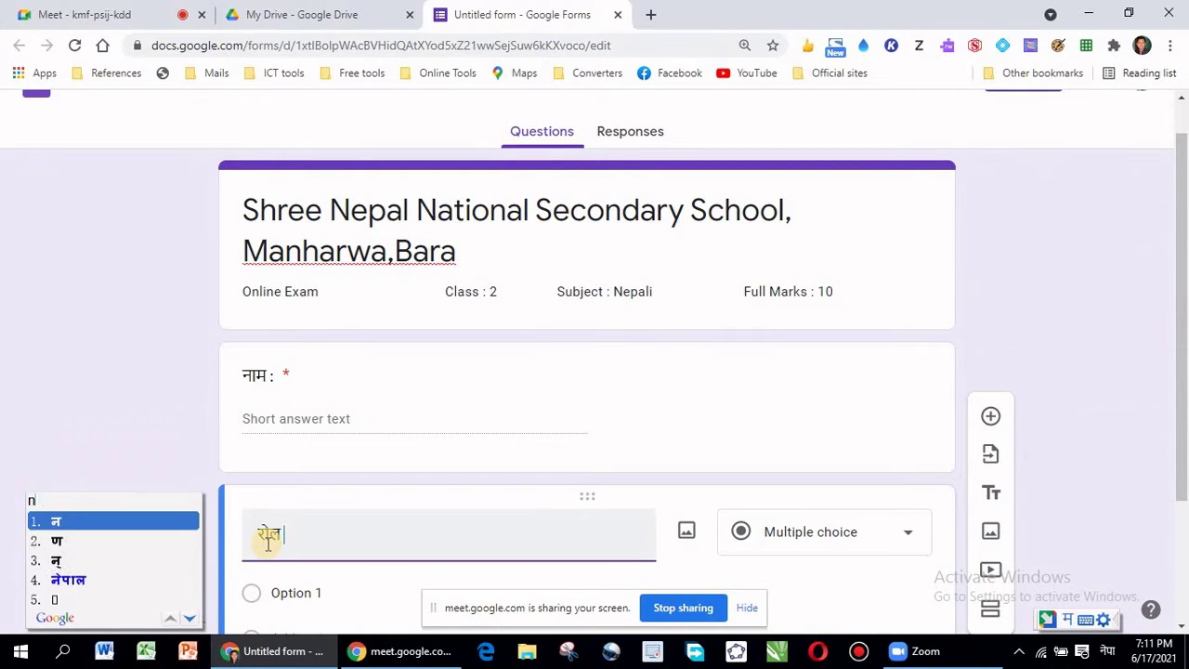
{"action": "type", "text": "ar "}
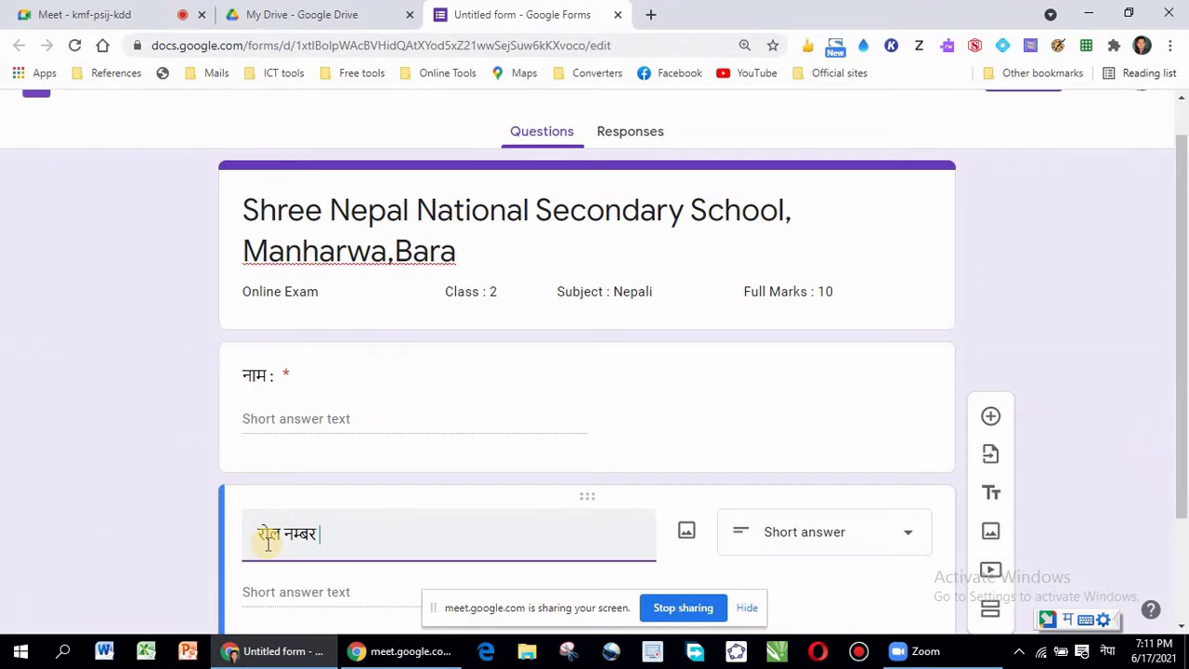
{"action": "type", "text": ":"}
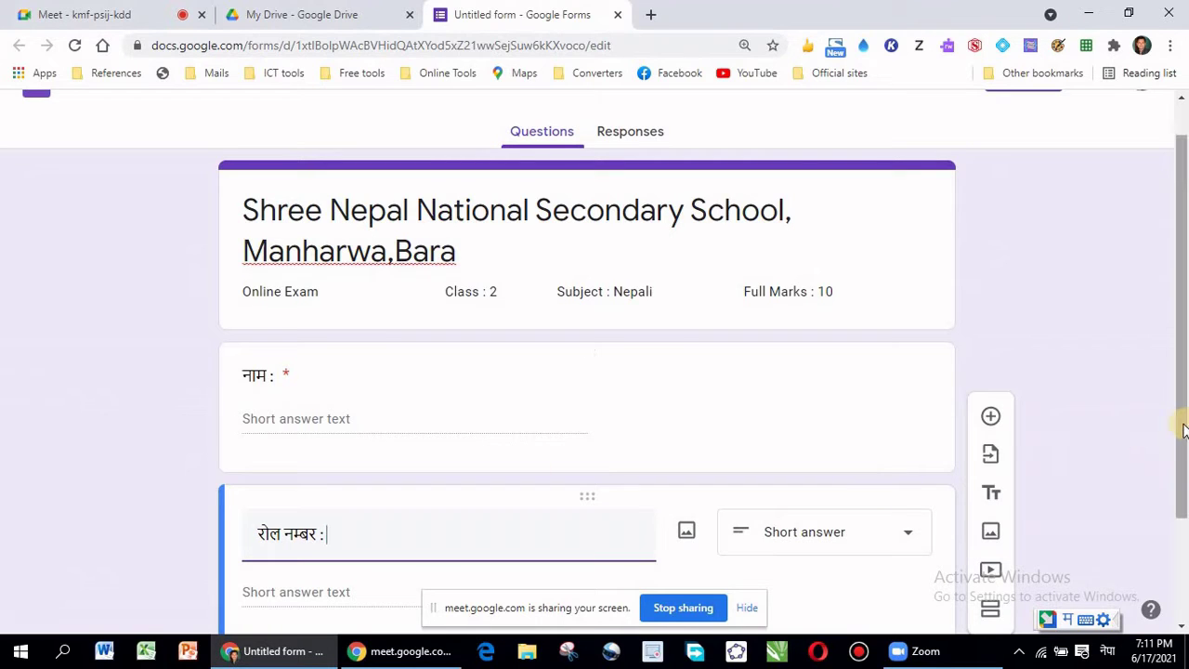
- Add a third question with the text "मिति :"
{"action": "left_click_drag", "start_coordinate": [1183, 428], "coordinate": [1182, 518]}
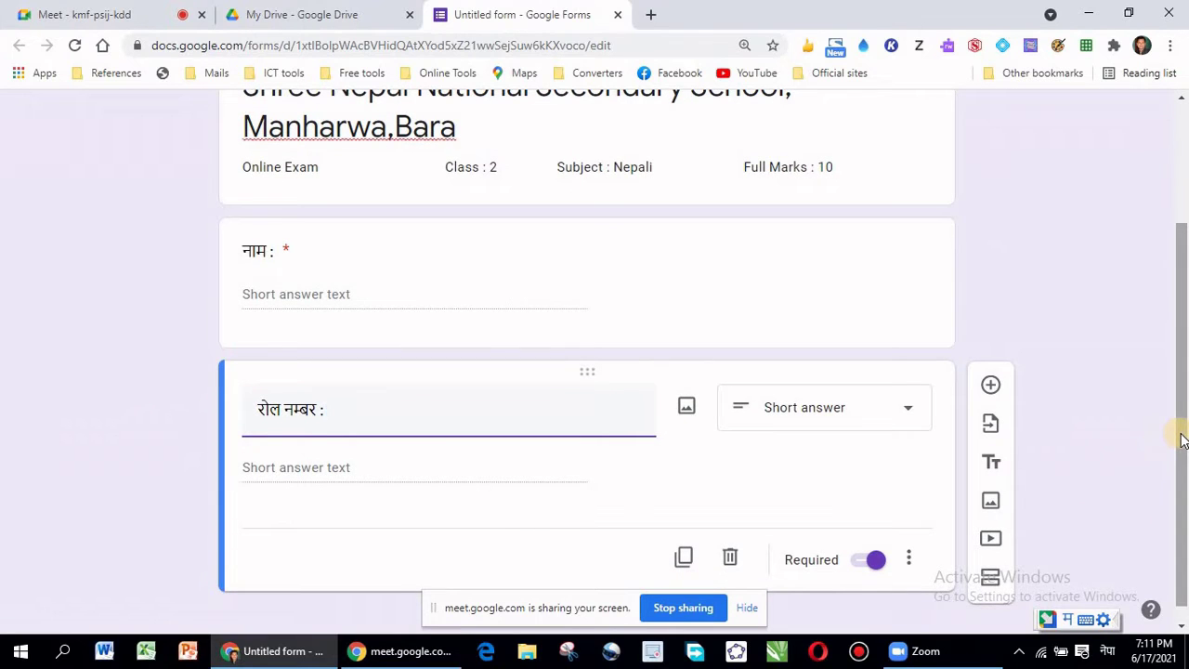
{"action": "mouse_move", "coordinate": [1183, 442]}
{"action": "left_mouse_down"}
{"action": "mouse_move", "coordinate": [1183, 393]}
{"action": "mouse_move", "coordinate": [1182, 434]}
{"action": "left_mouse_up"}
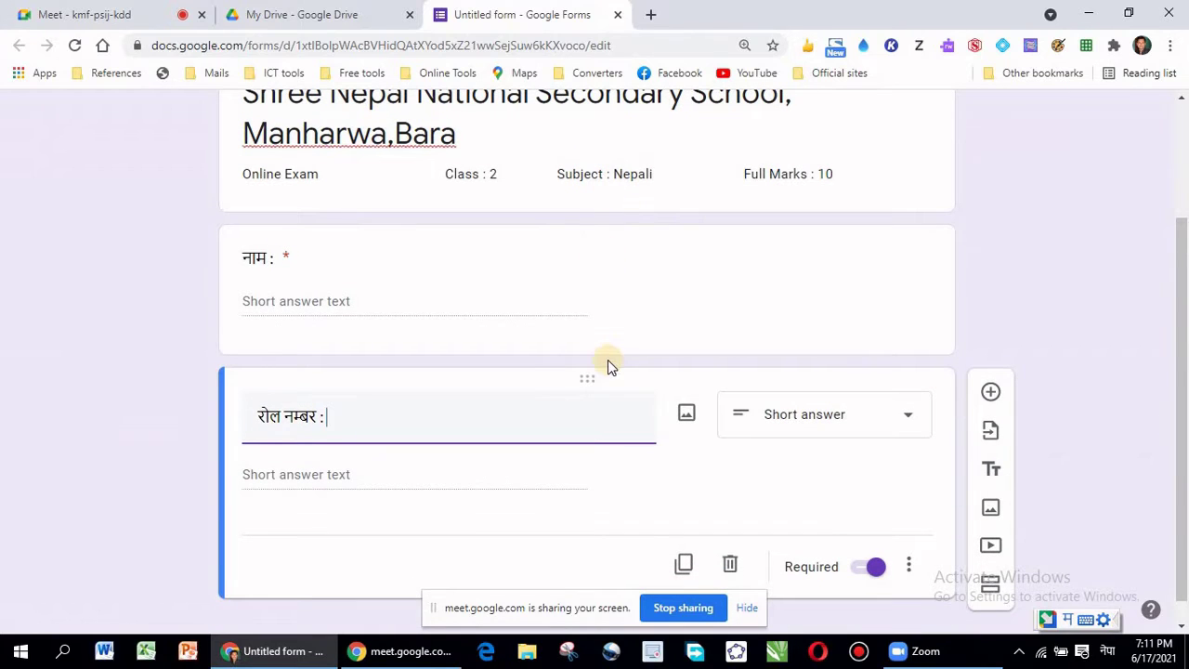
{"action": "left_click", "coordinate": [991, 397]}
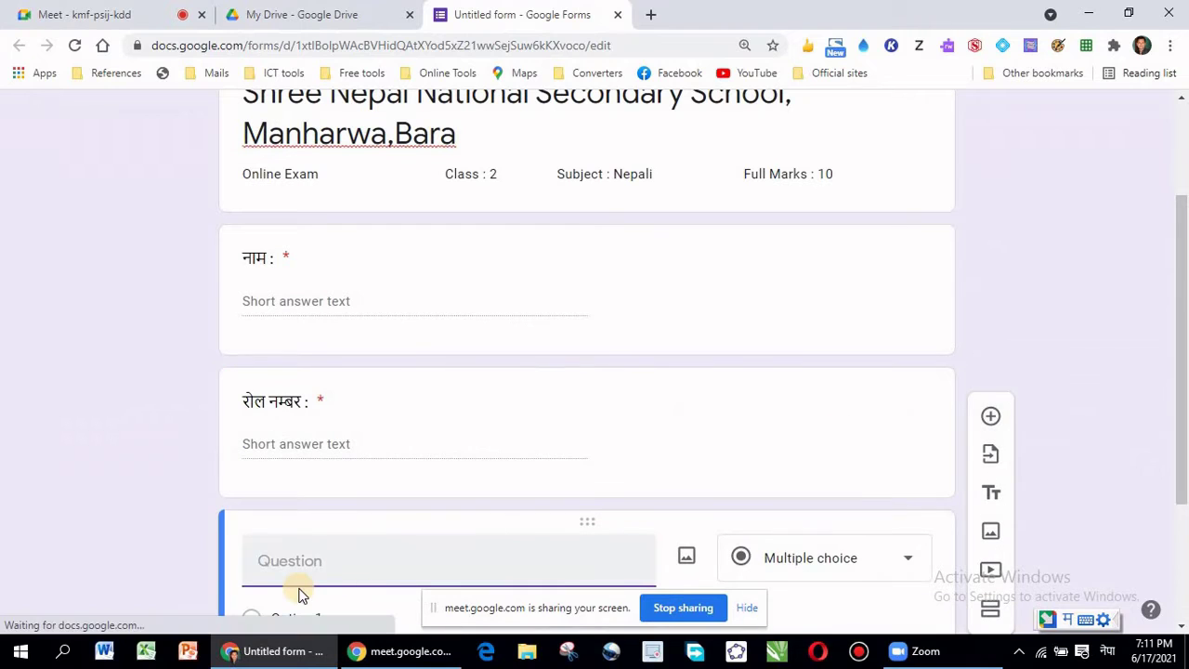
{"action": "type", "text": "मिति :"}
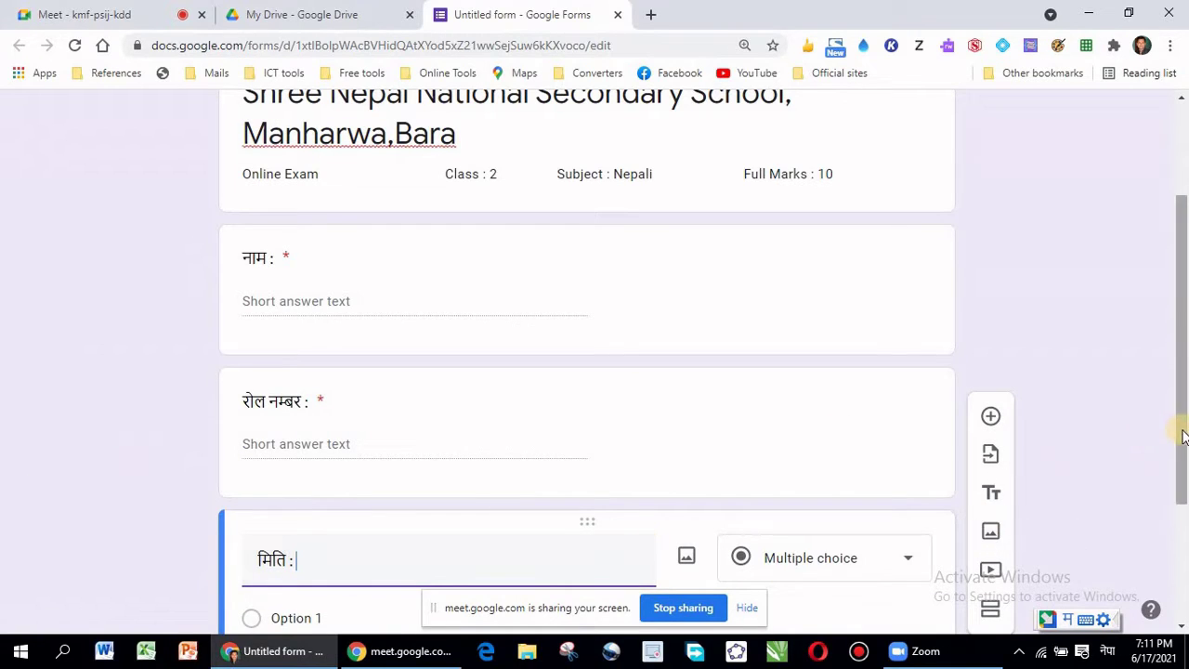
- Change the answer type of the "मिति :" question from multiple choice to Short answer
{"action": "scroll", "coordinate": [1181, 436], "scroll_direction": "down", "scroll_amount": 2}
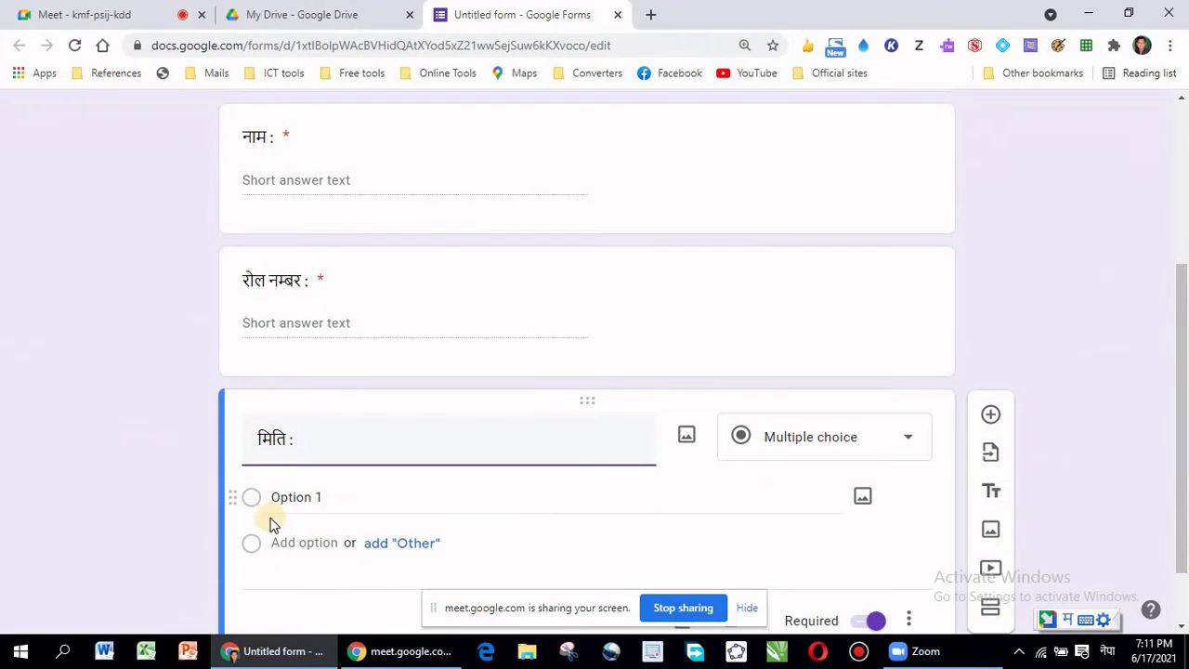
{"action": "left_click", "coordinate": [890, 436]}
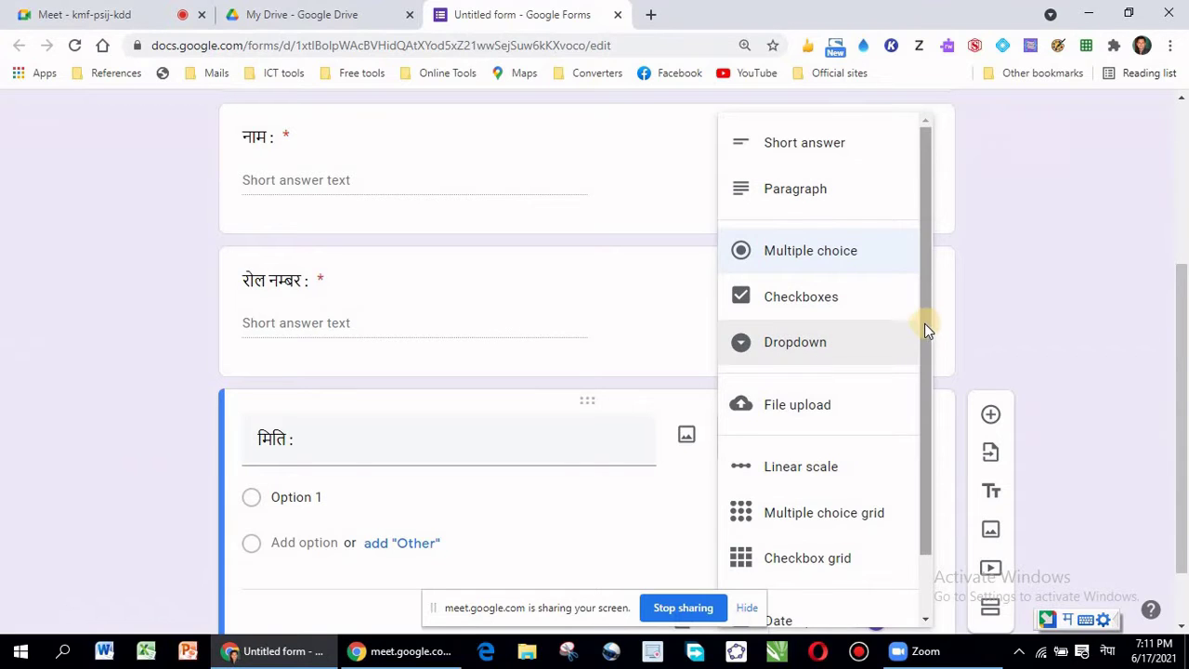
{"action": "left_click_drag", "start_coordinate": [924, 331], "coordinate": [926, 487]}
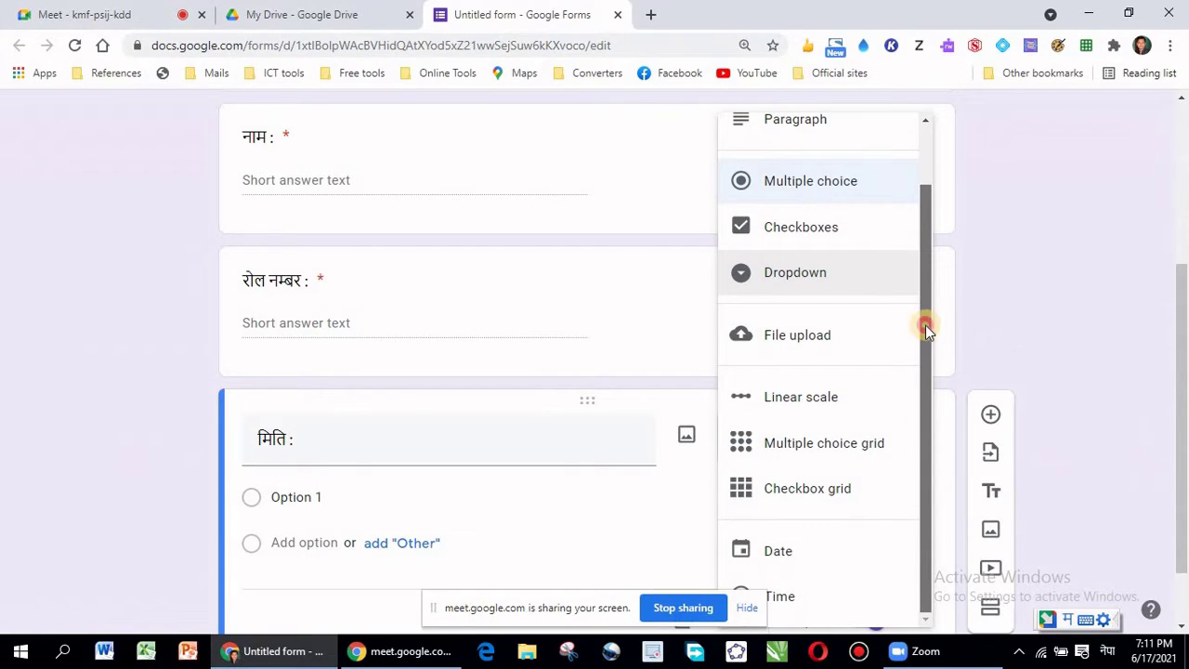
{"action": "left_click_drag", "start_coordinate": [925, 326], "coordinate": [925, 285]}
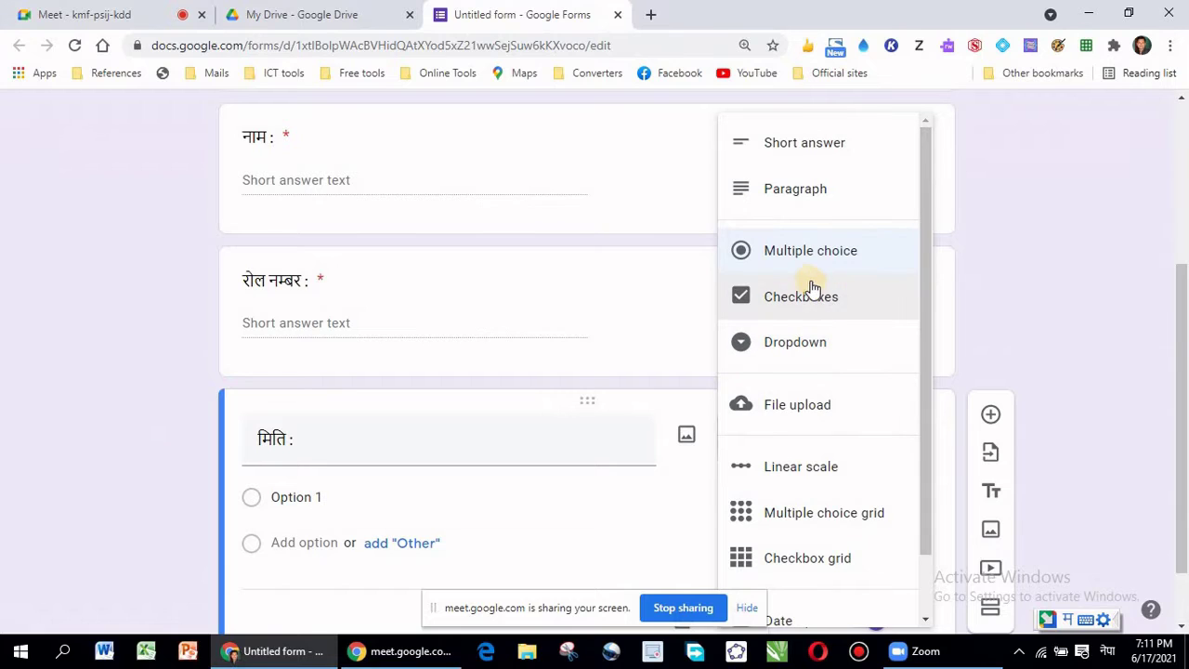
{"action": "left_click", "coordinate": [794, 165]}
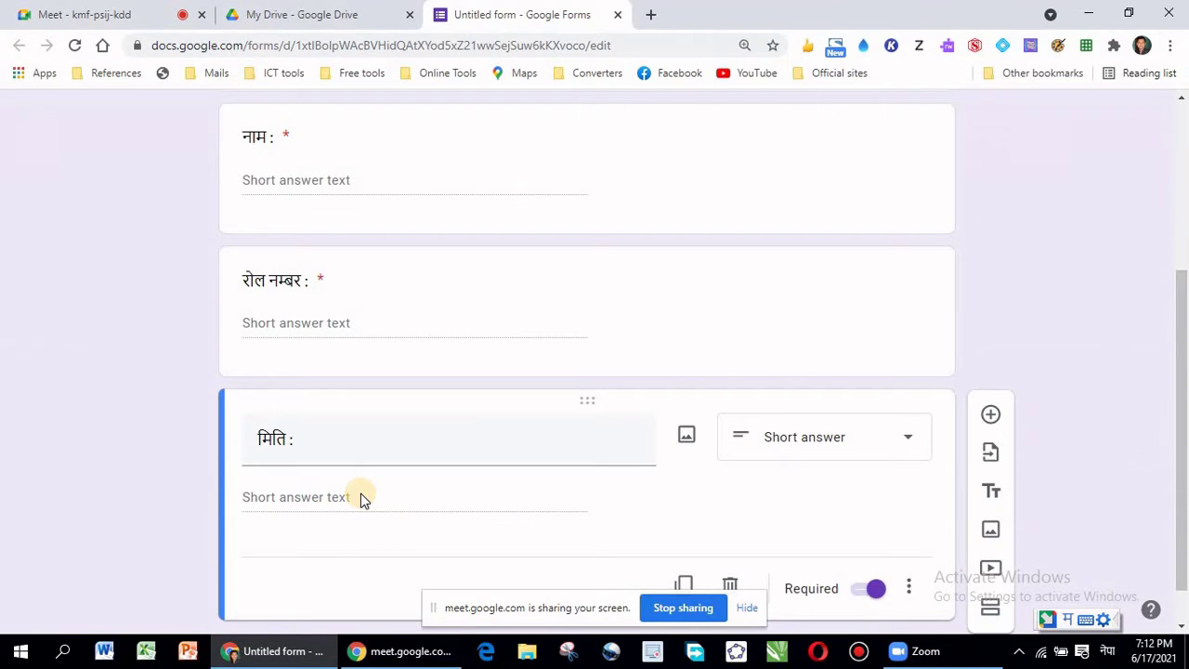
{"action": "left_click", "coordinate": [362, 499]}
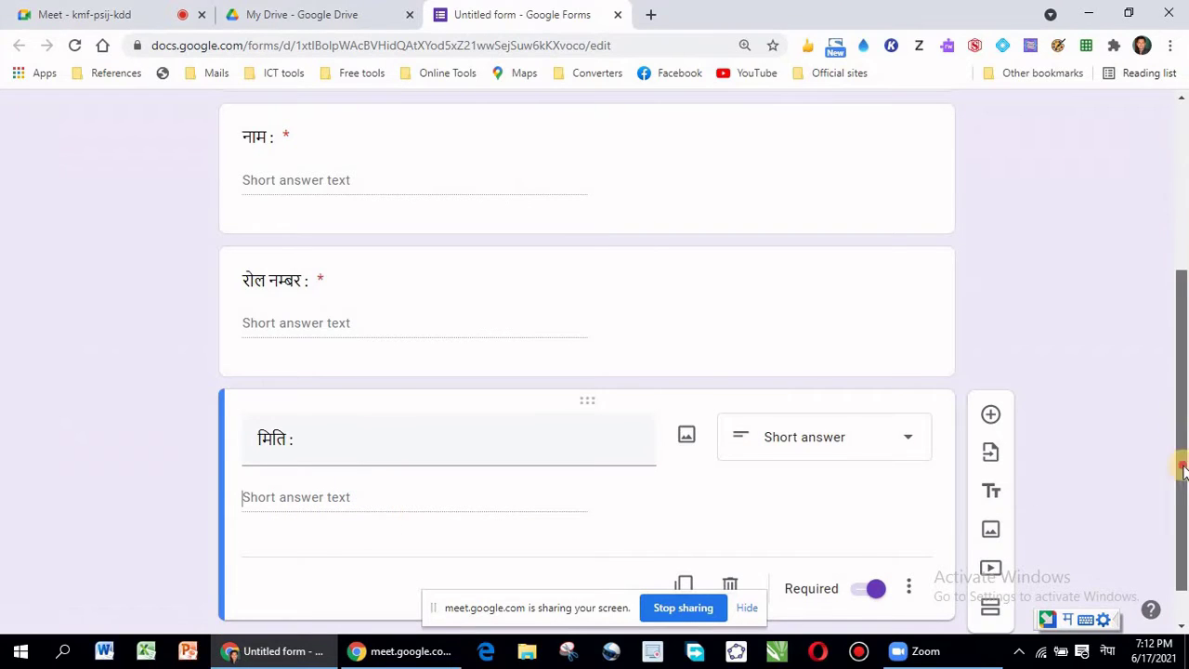
- Add a new section after the "मिति :" question
{"action": "left_click_drag", "start_coordinate": [1183, 469], "coordinate": [1184, 510]}
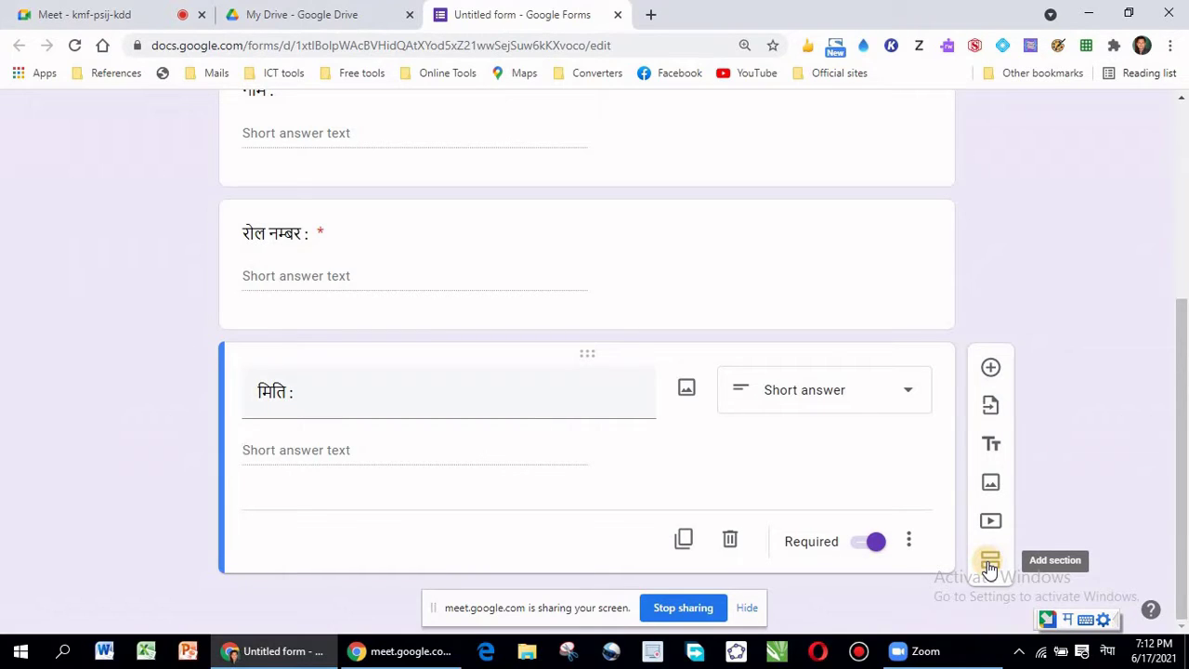
{"action": "left_click", "coordinate": [990, 562]}
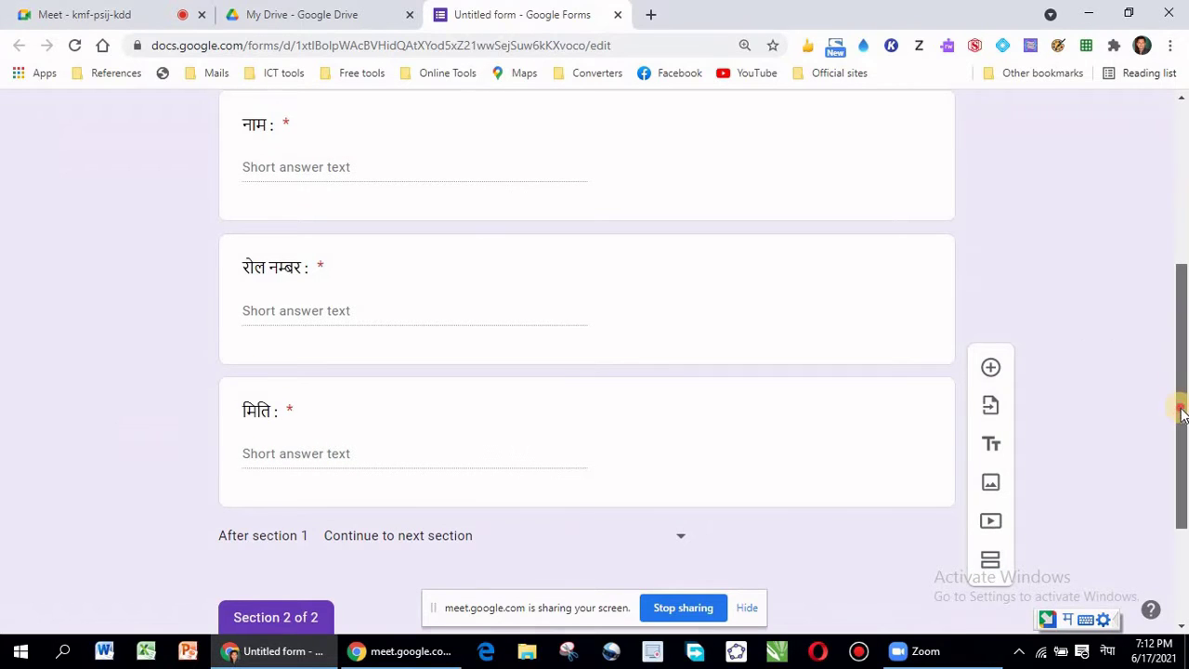
{"action": "left_click_drag", "start_coordinate": [1181, 403], "coordinate": [1182, 492]}
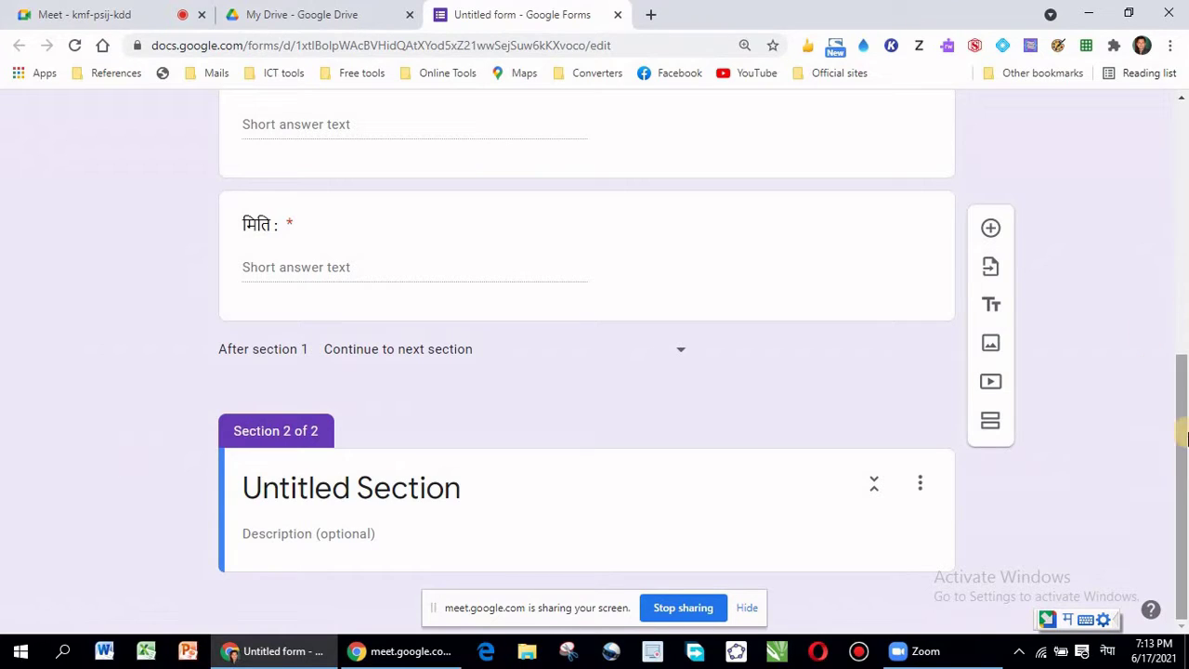
- Review the answer types offered for the "मिति :" question and keep Short answer
{"action": "left_click", "coordinate": [1182, 425]}
{"action": "left_click_drag", "start_coordinate": [1182, 426], "coordinate": [1184, 329]}
{"action": "left_click", "coordinate": [295, 409]}
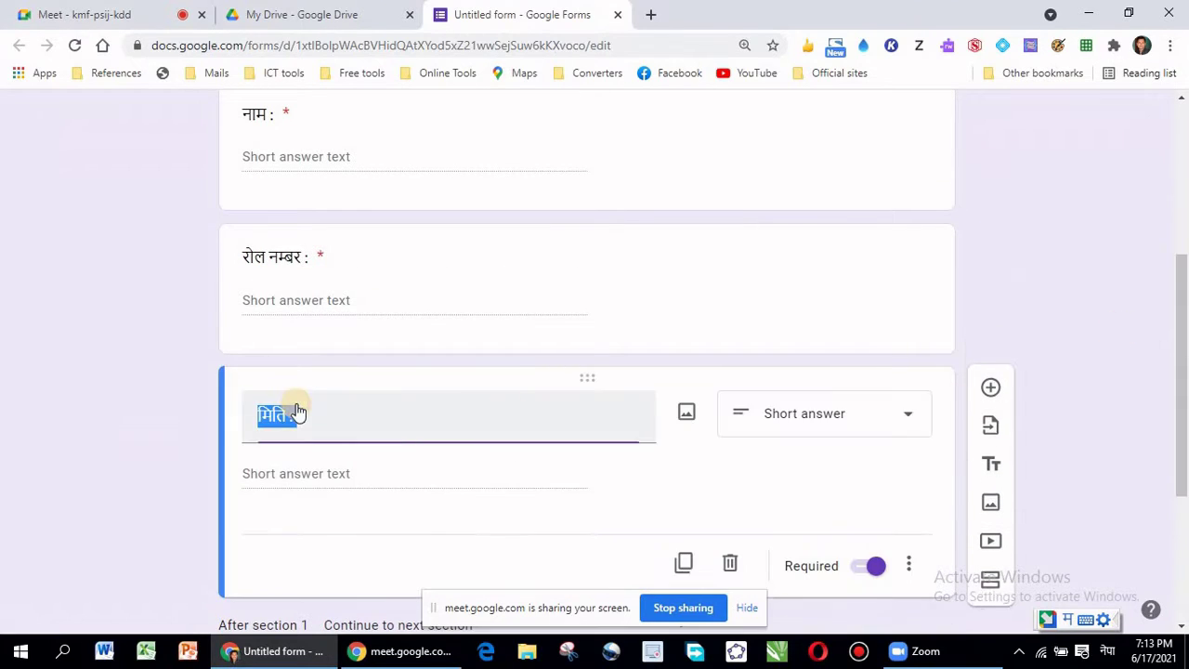
{"action": "left_click", "coordinate": [910, 414]}
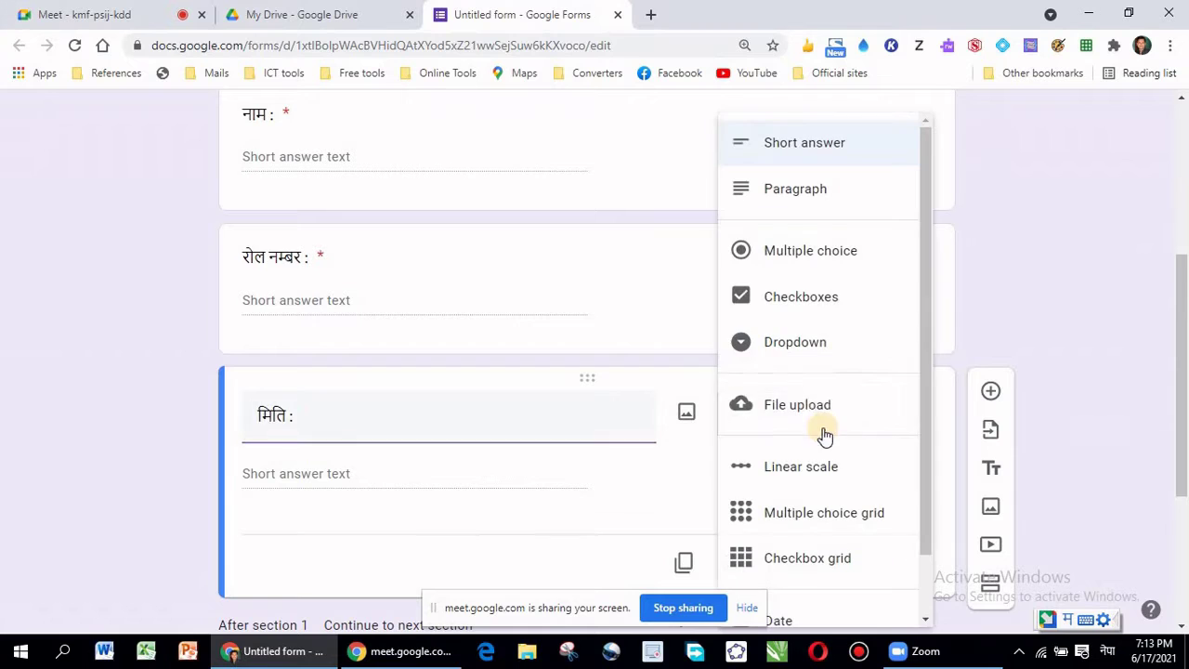
{"action": "left_click", "coordinate": [806, 146]}
{"action": "left_click_drag", "start_coordinate": [1184, 394], "coordinate": [1183, 510]}
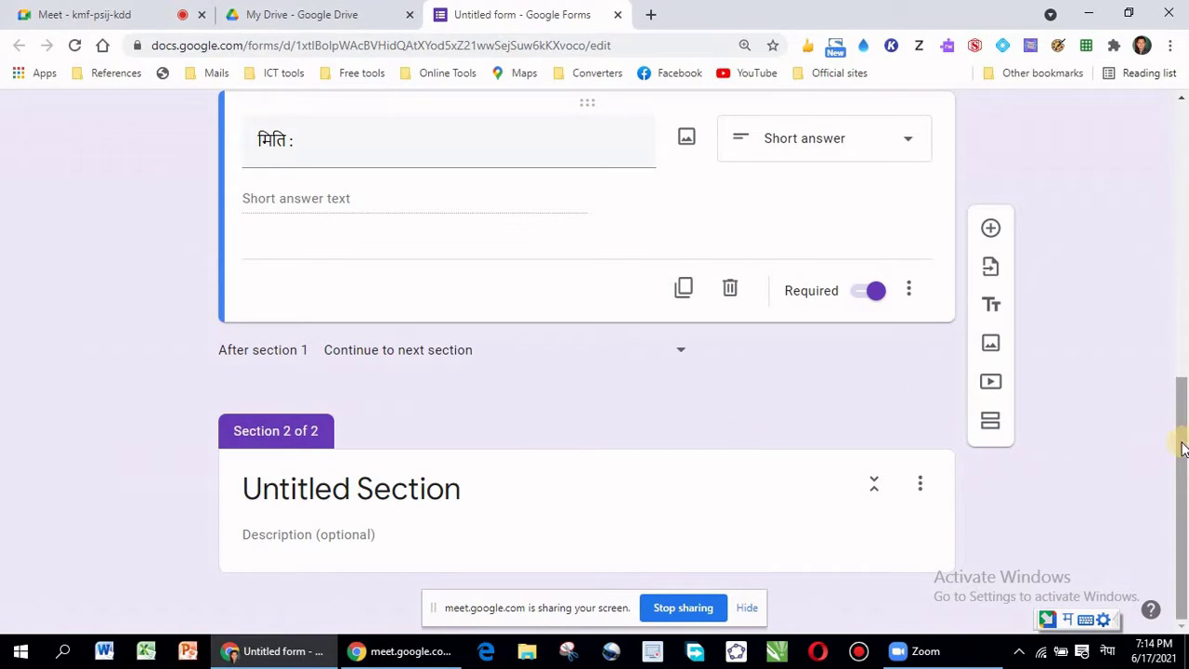
- Replace the placeholder title of section 2 with the Nepali words "ठीक वा बेठीक"
{"action": "left_click", "coordinate": [387, 485]}
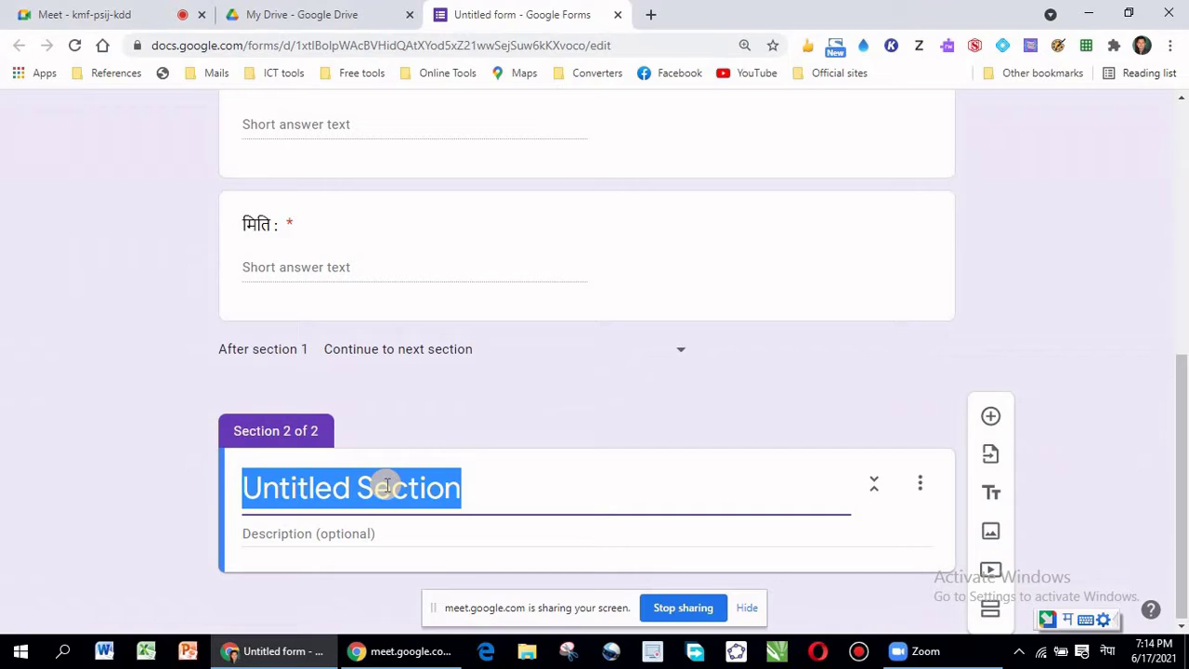
{"action": "type", "text": "thik"}
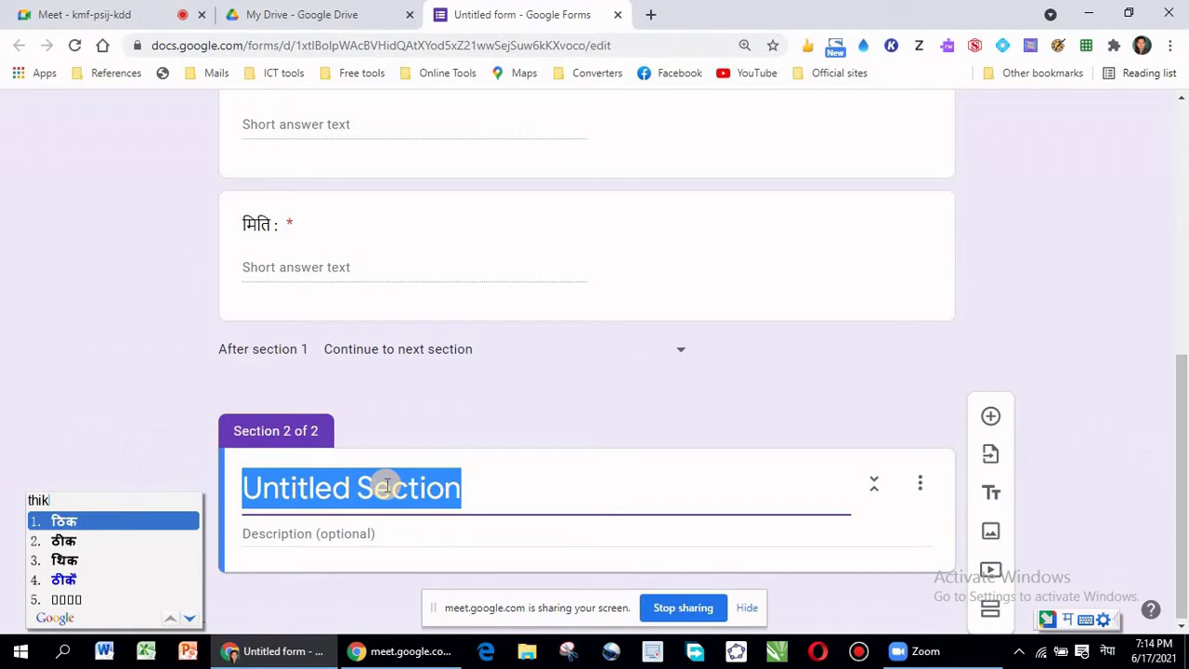
{"action": "key", "text": "Down"}
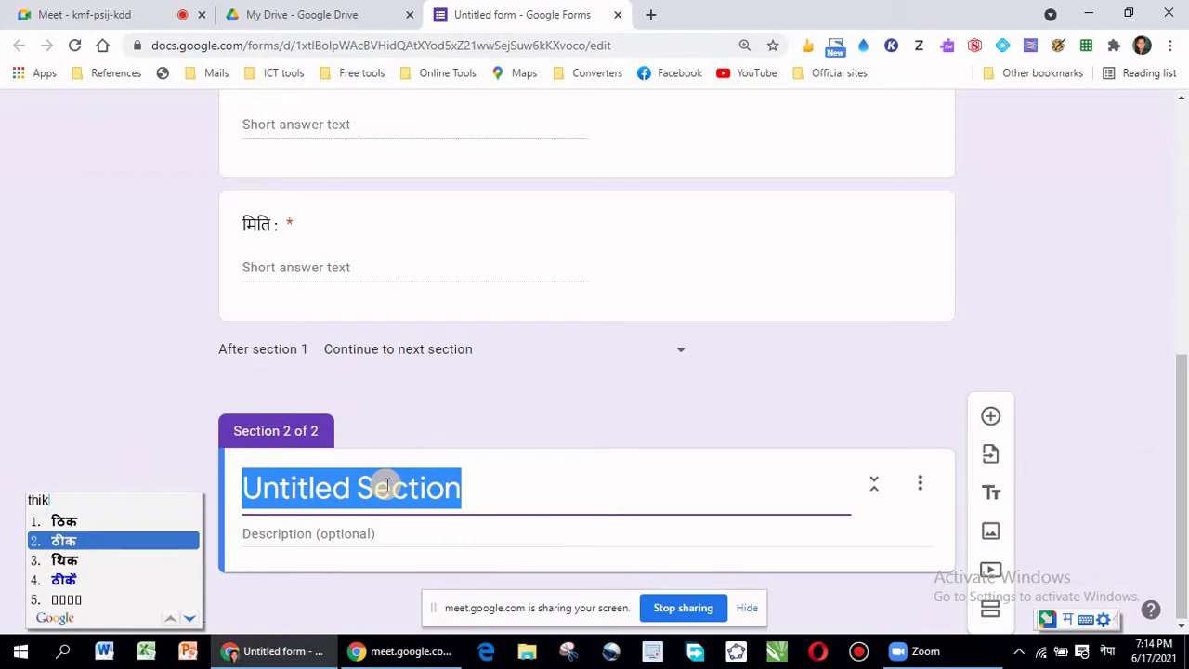
{"action": "key", "text": "Return"}
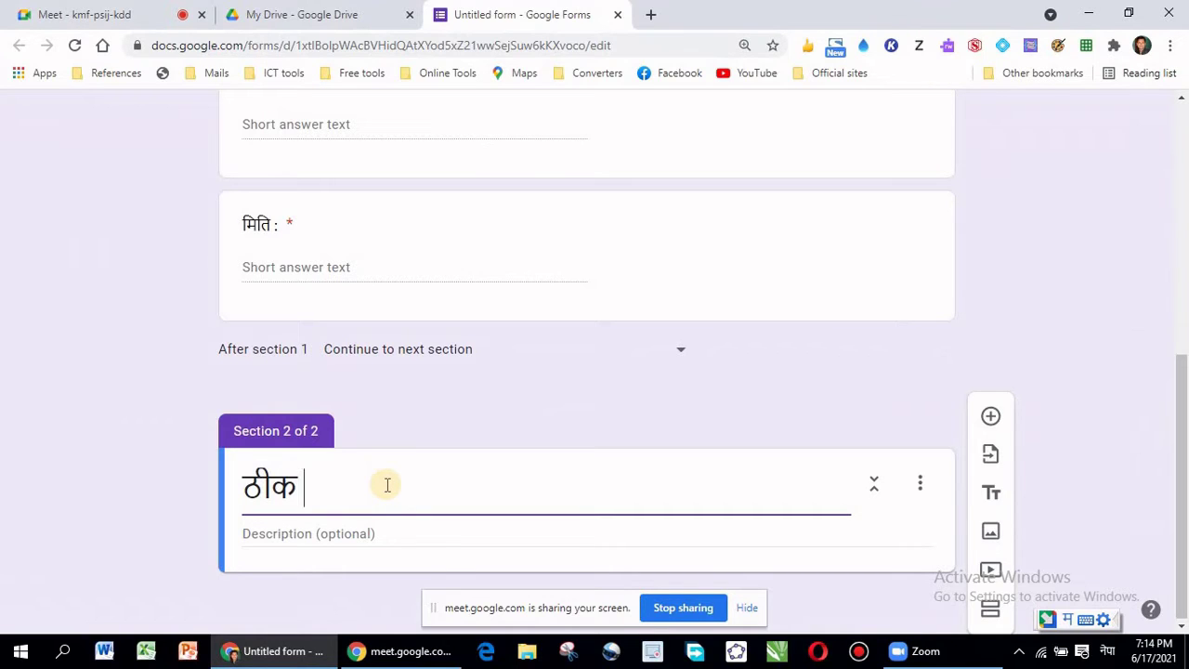
{"action": "type", "text": "r be"}
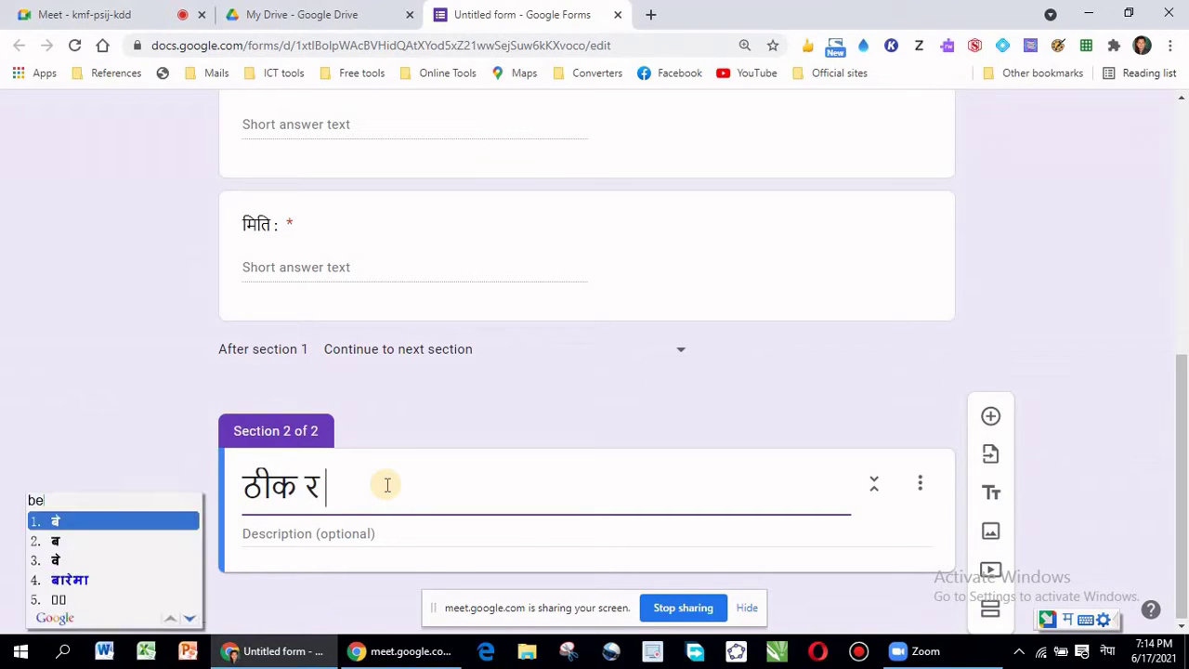
{"action": "key", "text": "BackSpace"}
{"action": "key", "text": "BackSpace"}
{"action": "key", "text": "BackSpace"}
{"action": "type", "text": "wa bethik"}
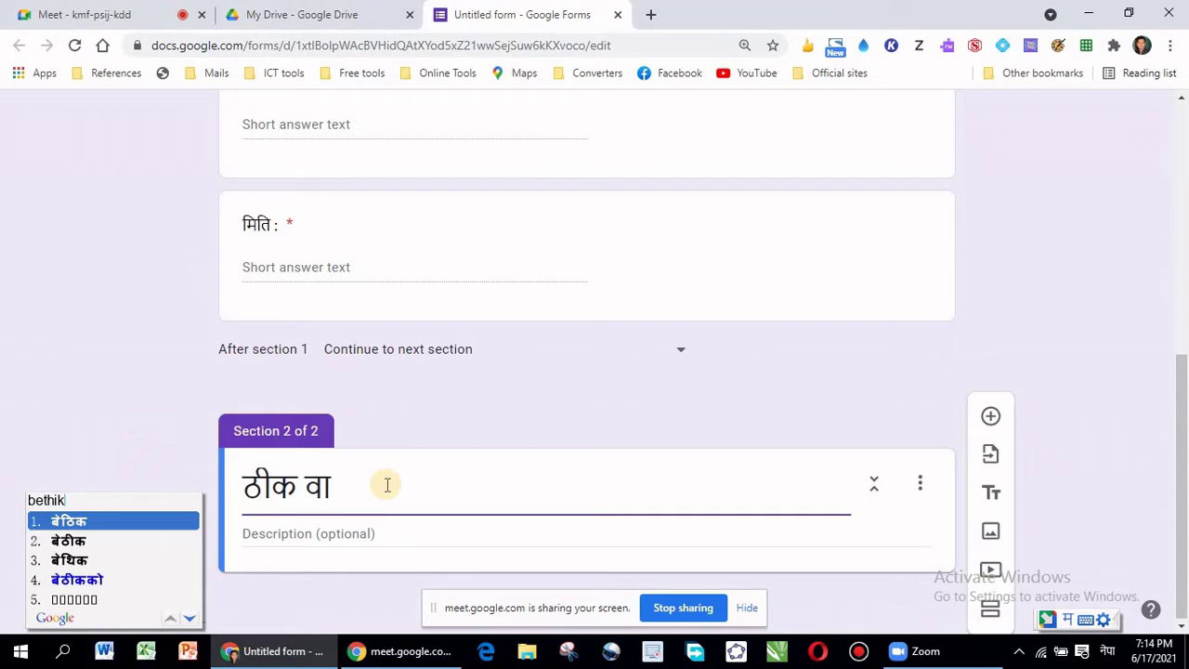
{"action": "key", "text": "Down"}
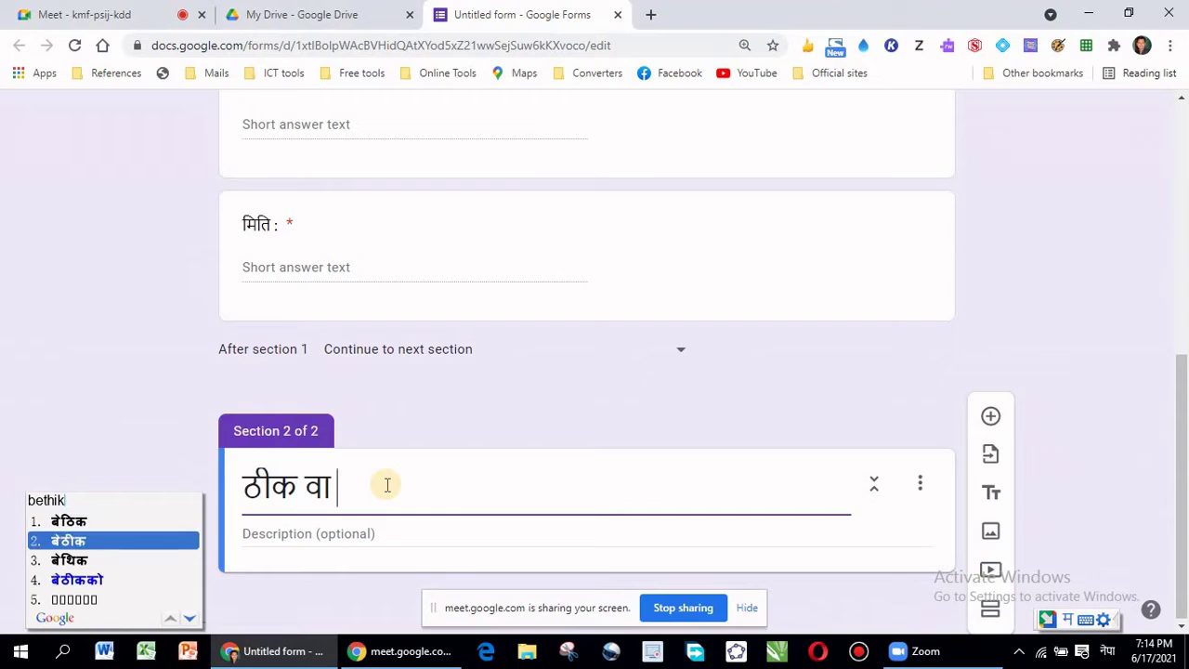
{"action": "key", "text": "space"}
- Complete the section 2 title by appending "छुट्याउनुहोस |" to it
{"action": "type", "text": "c"}
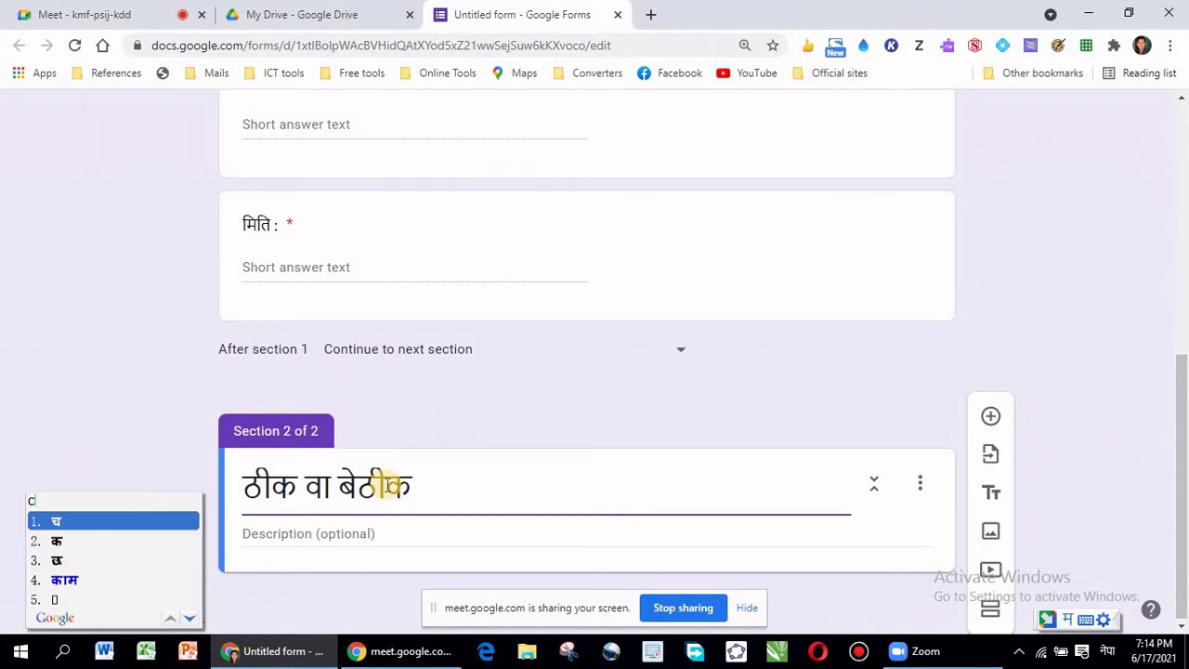
{"action": "type", "text": "hhutyaa"}
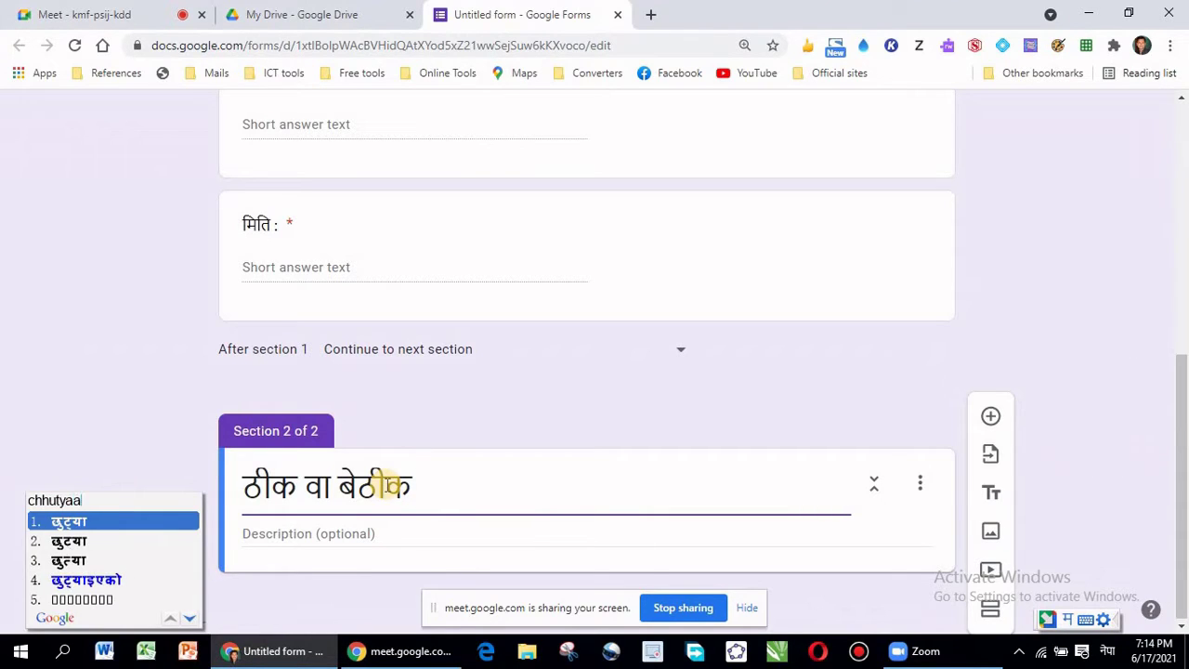
{"action": "type", "text": "unuhos"}
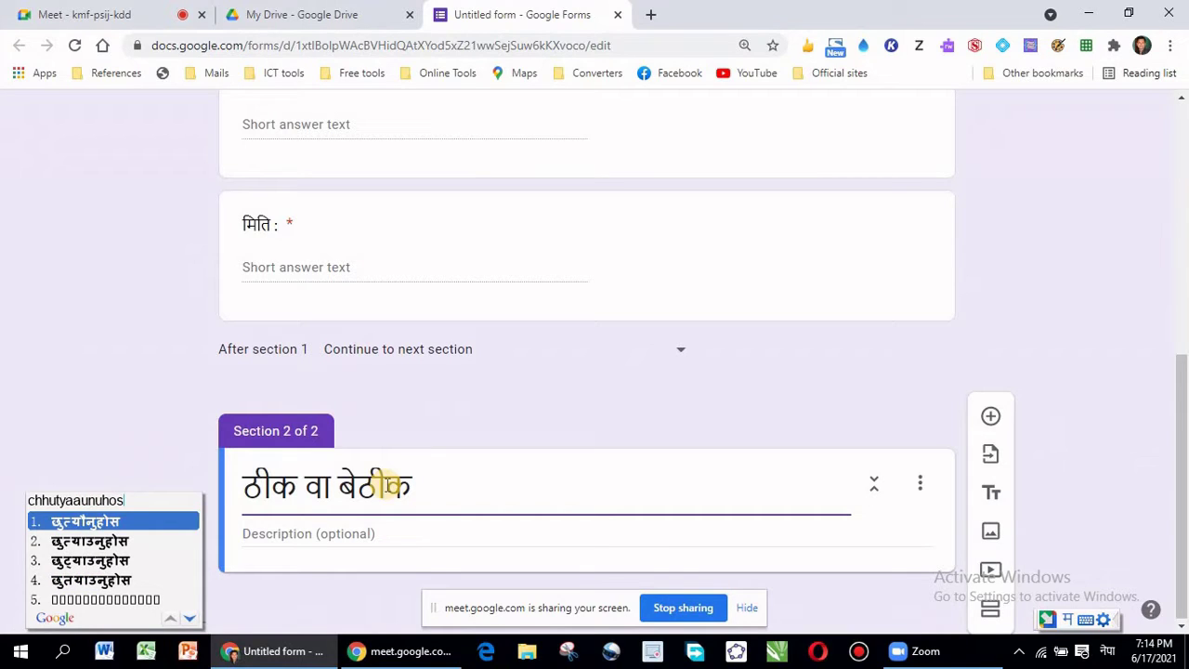
{"action": "key", "text": "Down"}
{"action": "key", "text": "space"}
{"action": "type", "text": "।"}
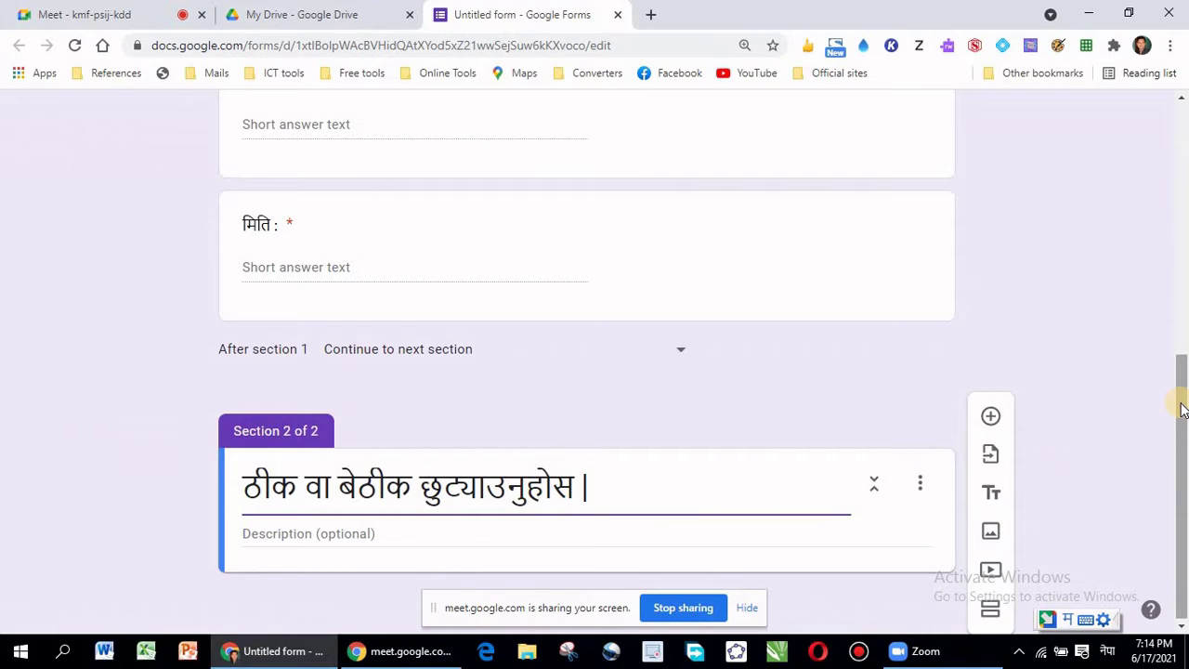
- Add a question to section 2 with the text "नेपालको राष्ट्रिय पन्छी डाँफे हो |"
{"action": "left_click_drag", "start_coordinate": [1182, 399], "coordinate": [1181, 470]}
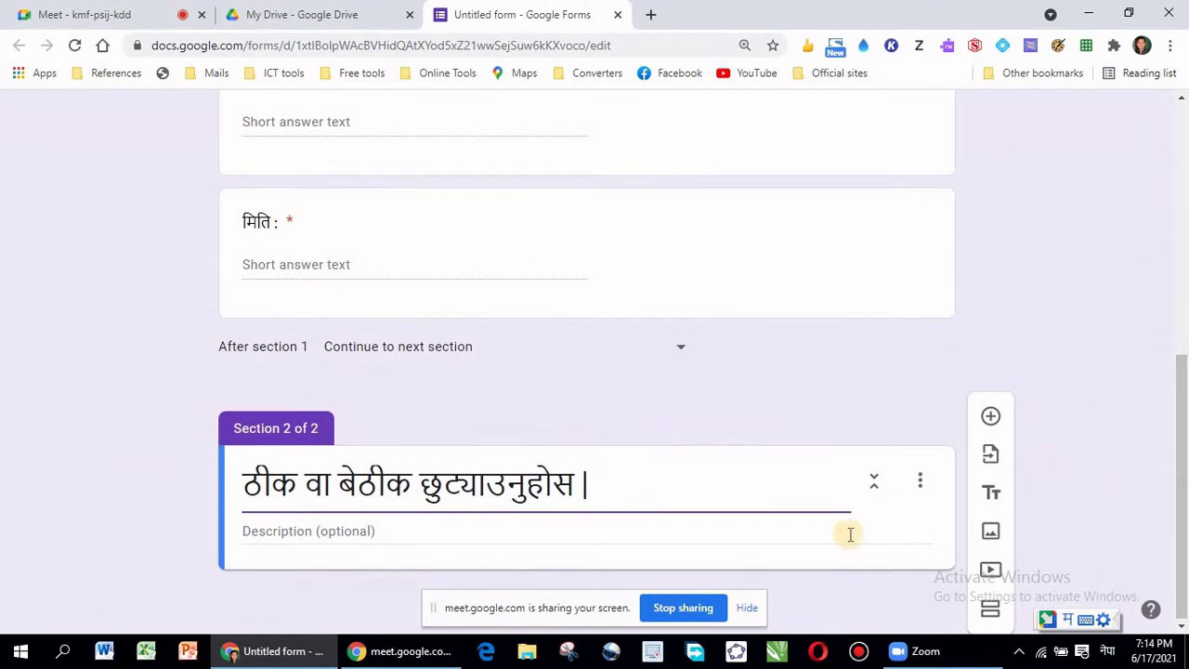
{"action": "left_click", "coordinate": [992, 419]}
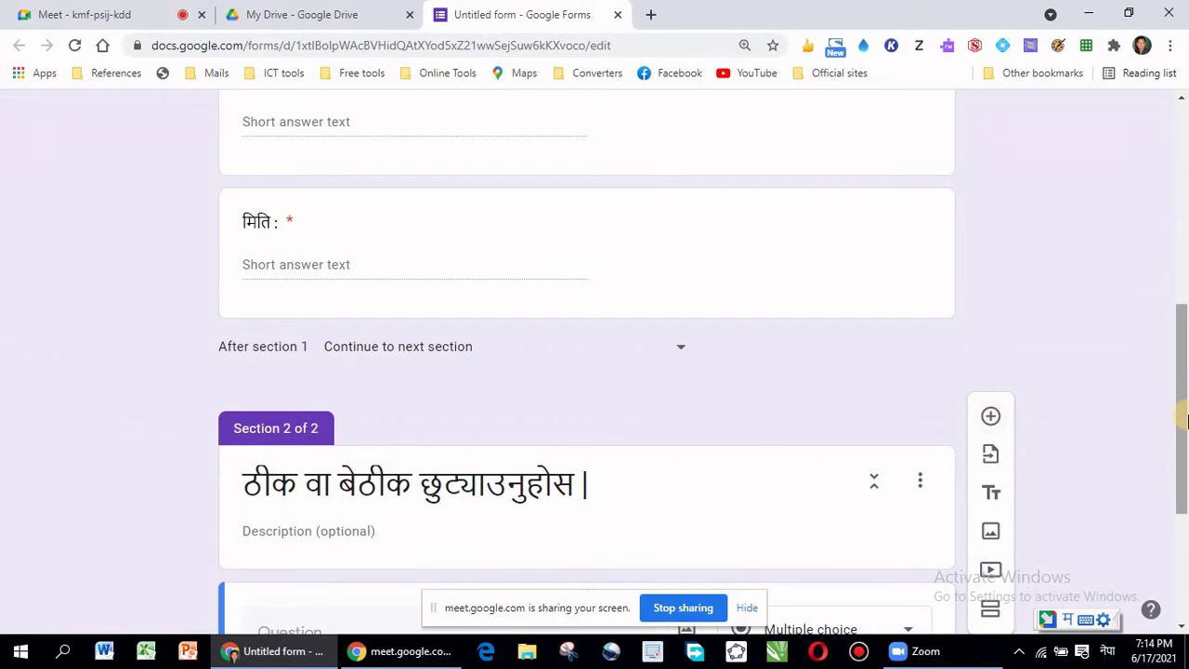
{"action": "left_click_drag", "start_coordinate": [1183, 401], "coordinate": [1172, 499]}
{"action": "left_click", "coordinate": [251, 390]}
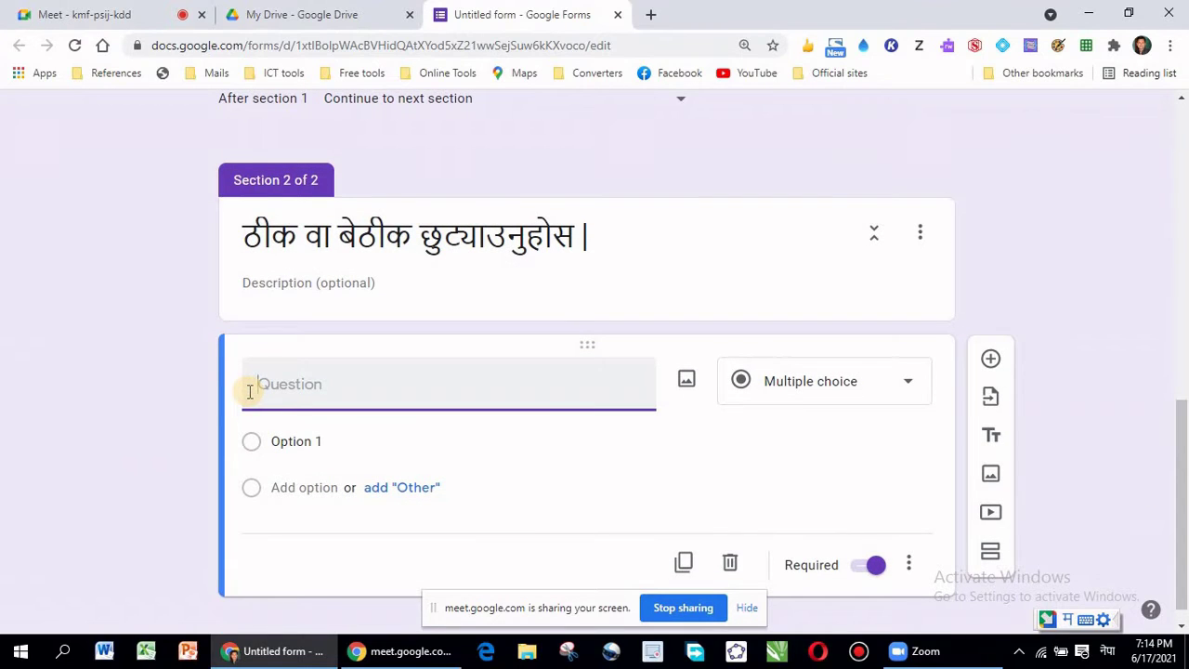
{"action": "type", "text": "nepalko rasht"}
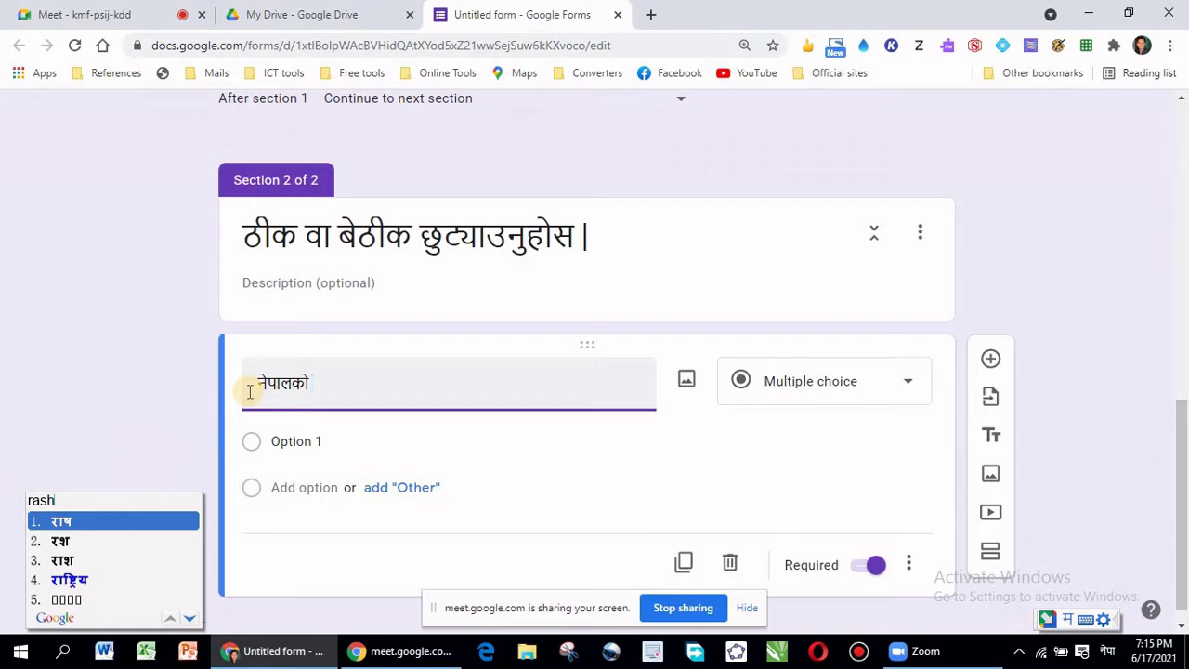
{"action": "type", "text": "riya"}
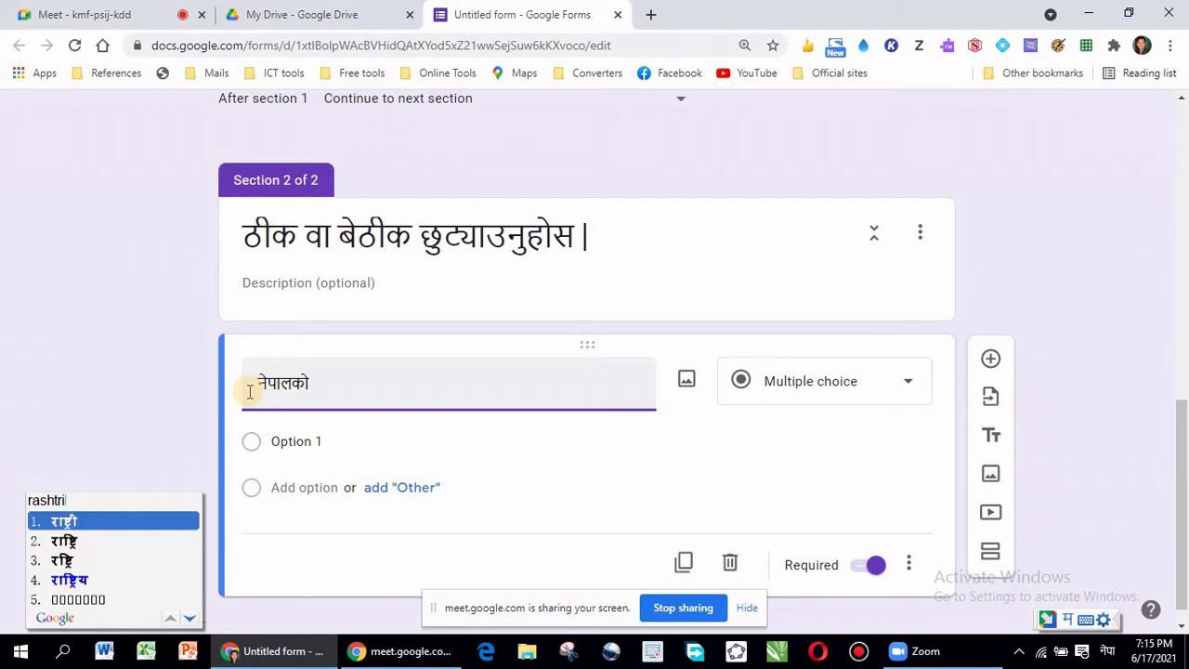
{"action": "type", "text": " panchhi"}
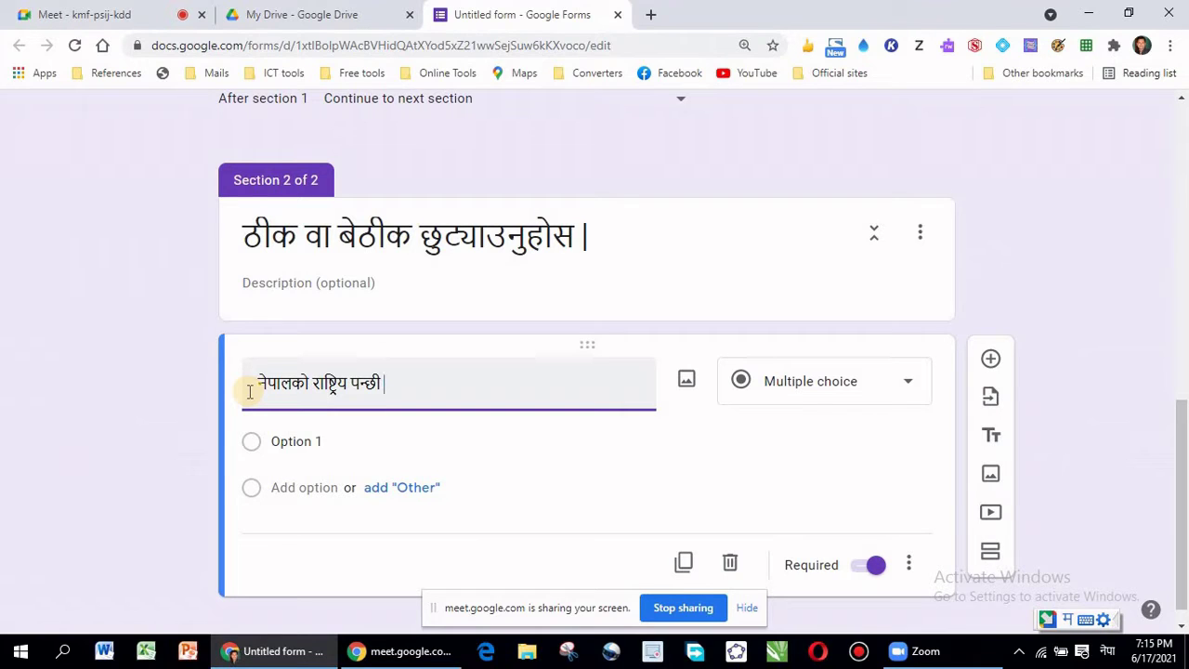
{"action": "type", "text": "daanphe ho"}
- Set the first answer option of the national bird question to "ठीक"
{"action": "left_click", "coordinate": [316, 442]}
{"action": "type", "text": "thik"}
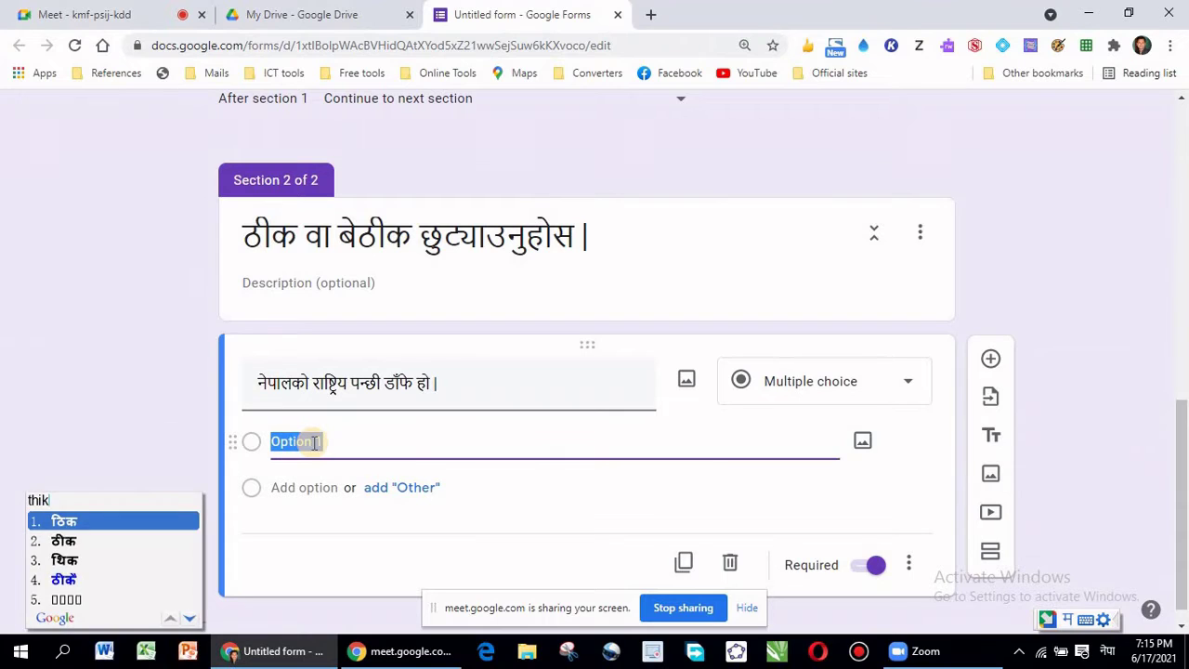
{"action": "type", "text": "2"}
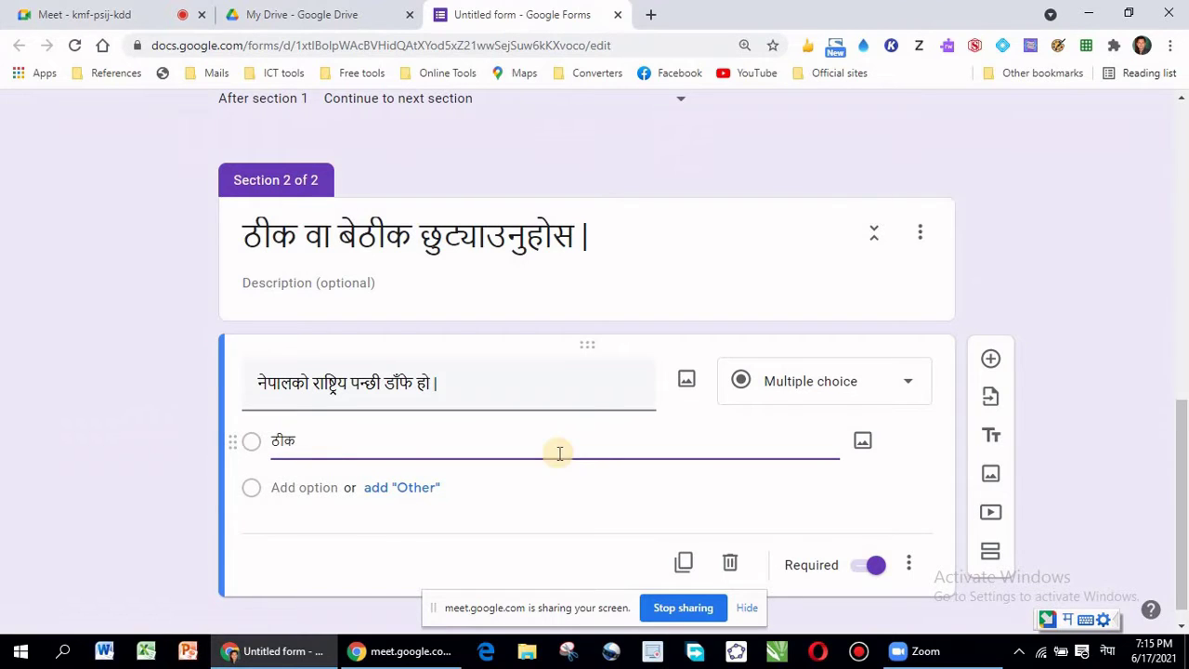
- Add a second answer option with the text "बेठिक" to the national bird question
{"action": "key", "text": "Return"}
{"action": "type", "text": "bethik"}
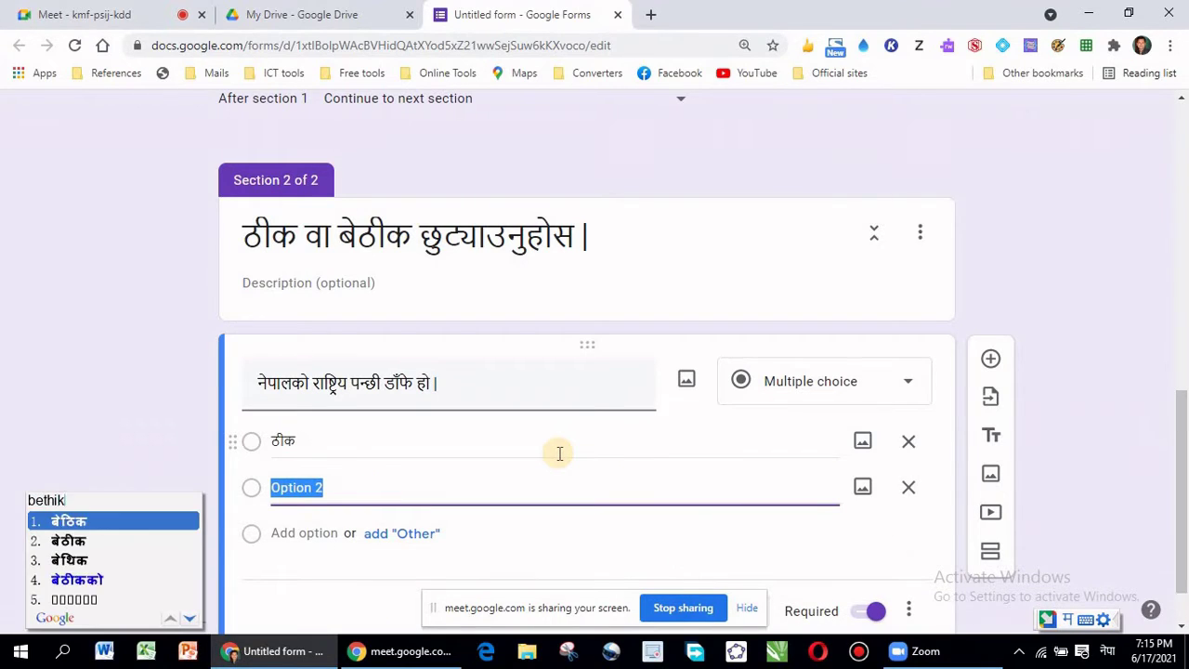
{"action": "type", "text": "2"}
{"action": "key", "text": "BackSpace"}
{"action": "key", "text": "BackSpace"}
{"action": "key", "text": "BackSpace"}
{"action": "key", "text": "BackSpace"}
{"action": "key", "text": "BackSpace"}
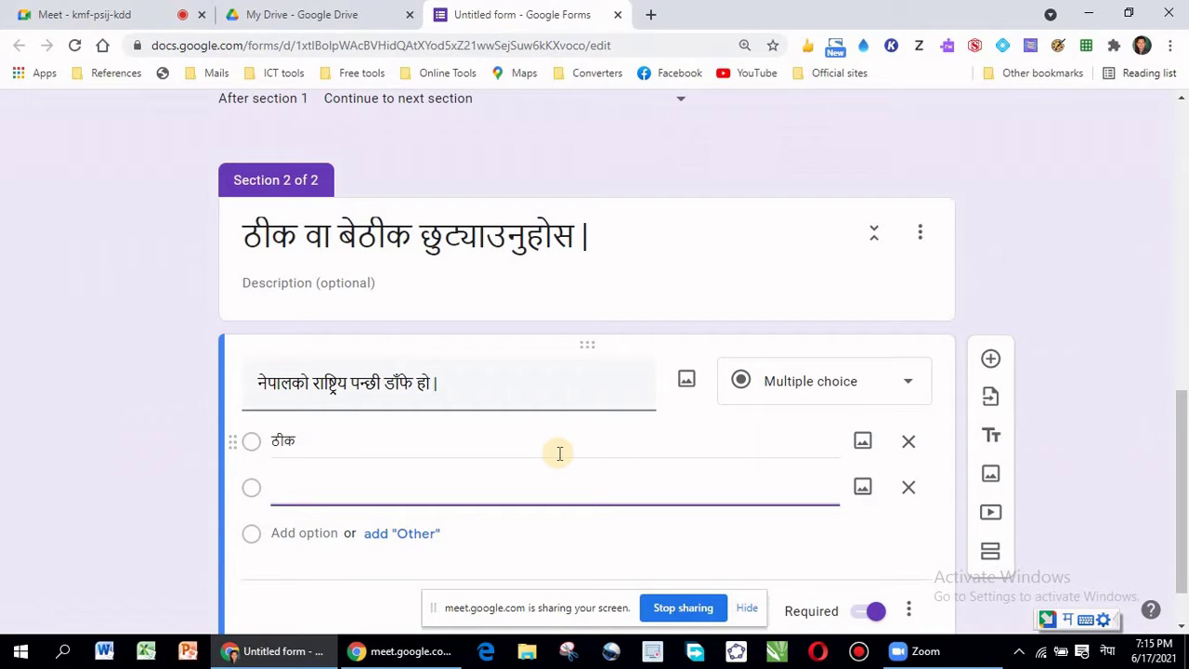
{"action": "type", "text": "bethik"}
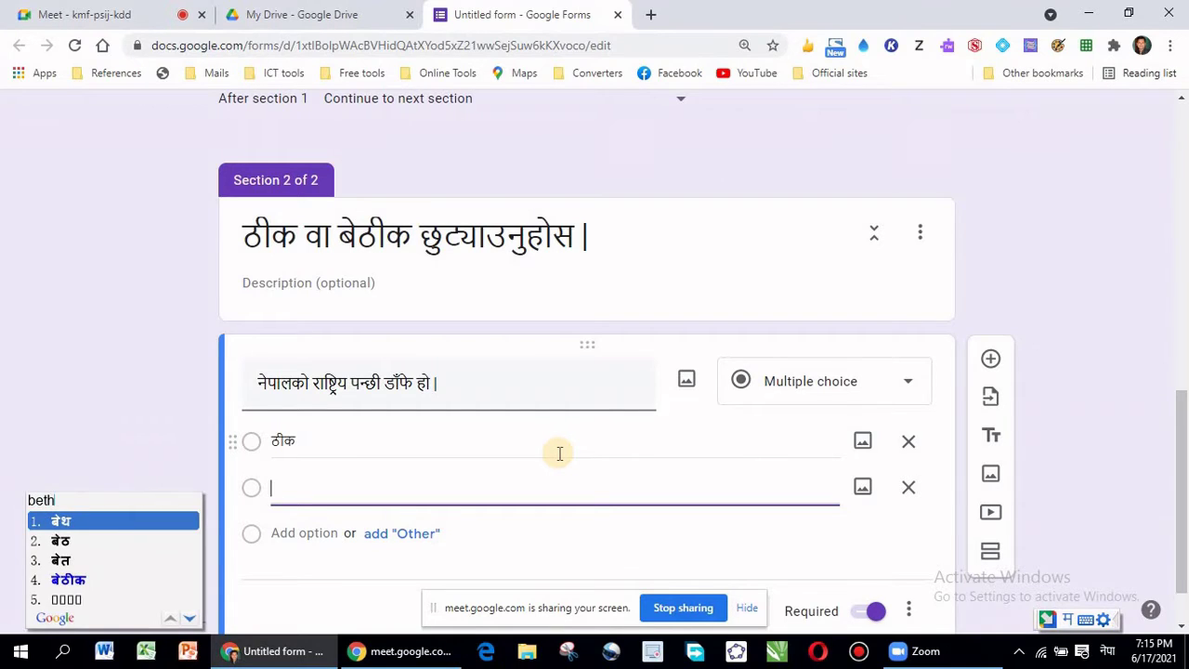
{"action": "type", "text": "1"}
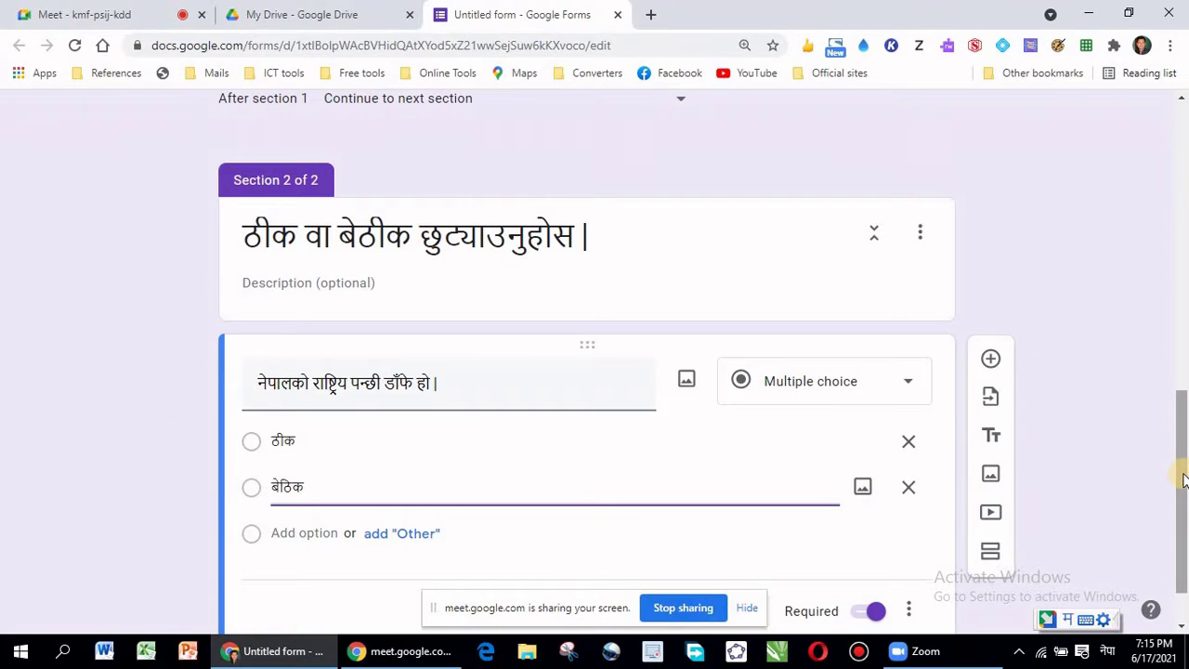
- Replace the vertical bar ending the national bird question with the Nepali full stop "।" using the Nepali on-screen keyboard
{"action": "left_click_drag", "start_coordinate": [1183, 478], "coordinate": [1186, 521]}
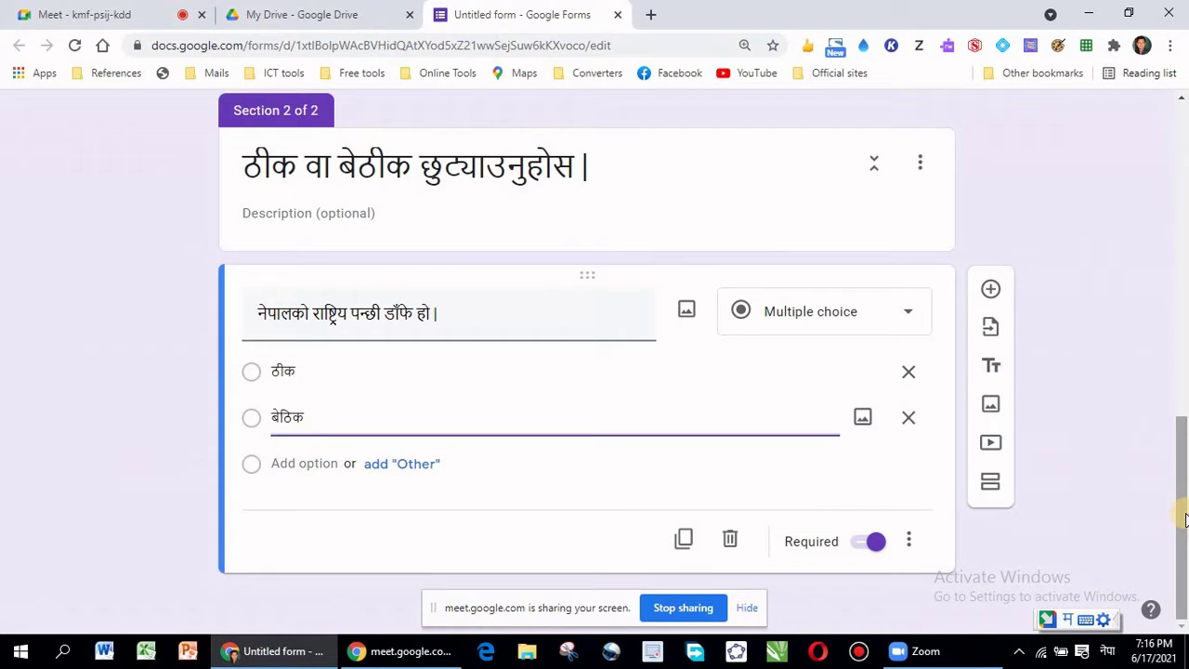
{"action": "triple_click", "coordinate": [452, 316]}
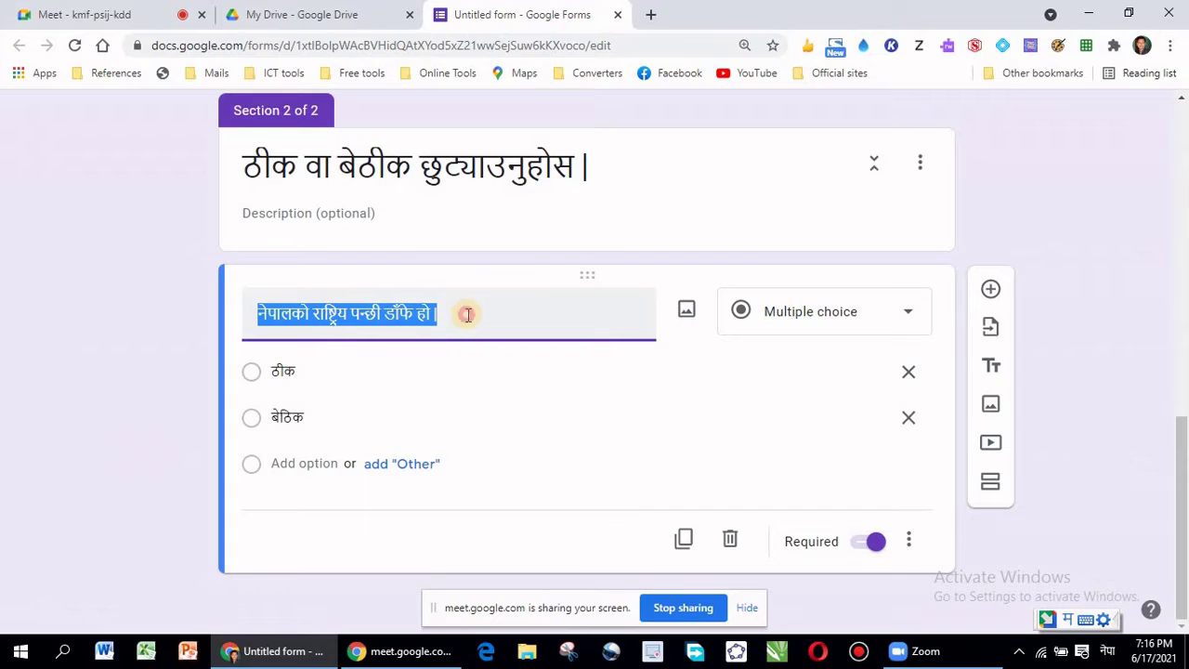
{"action": "left_click", "coordinate": [469, 315]}
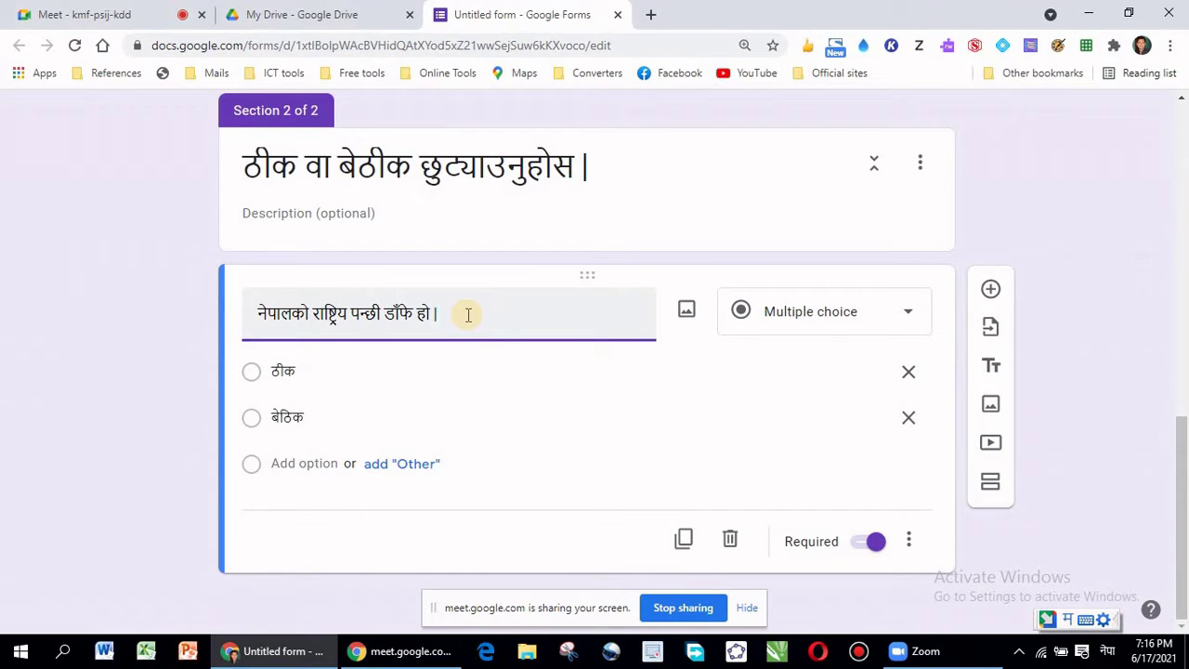
{"action": "left_click", "coordinate": [1089, 629]}
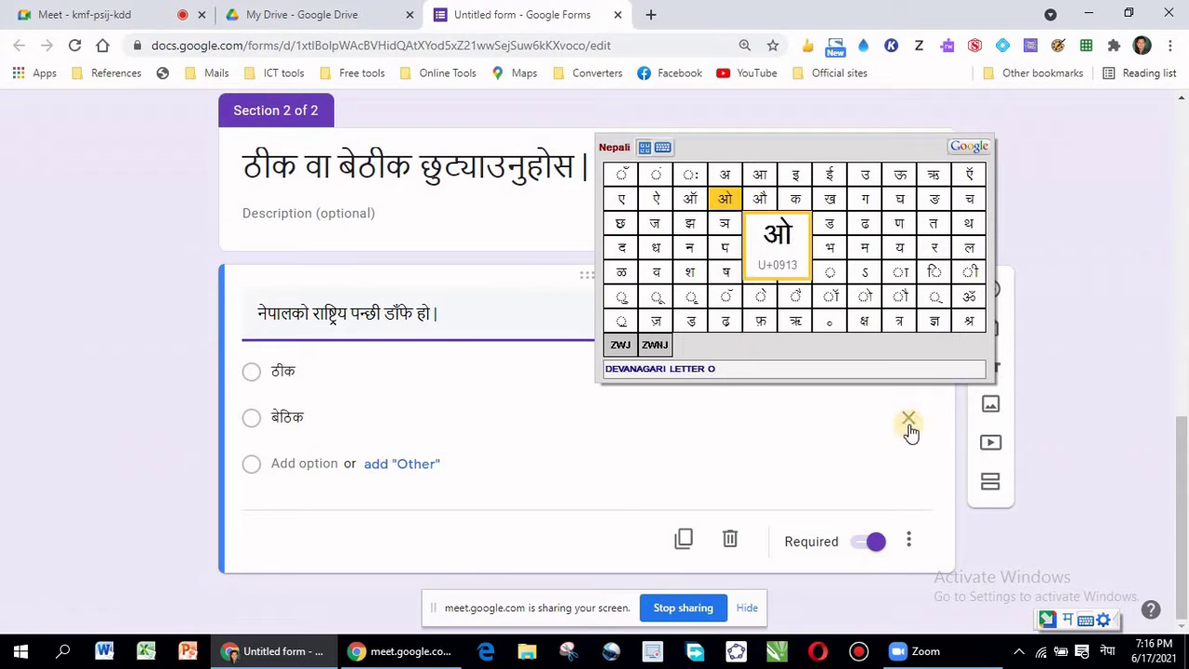
{"action": "left_click", "coordinate": [661, 152]}
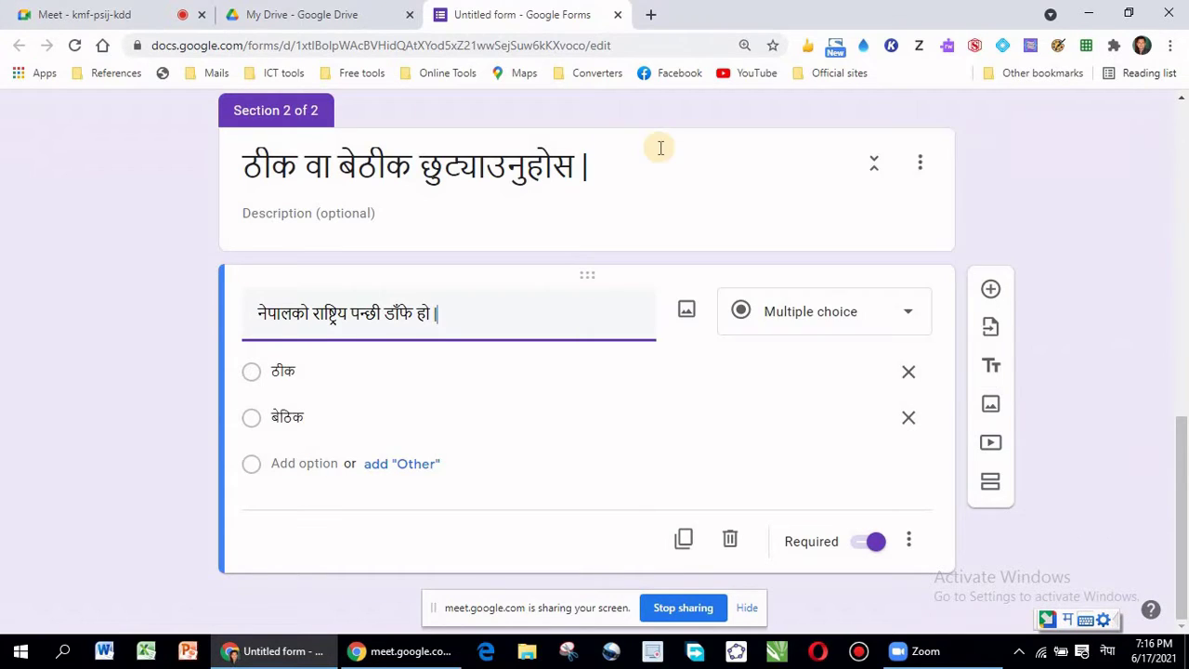
{"action": "left_click", "coordinate": [1087, 631]}
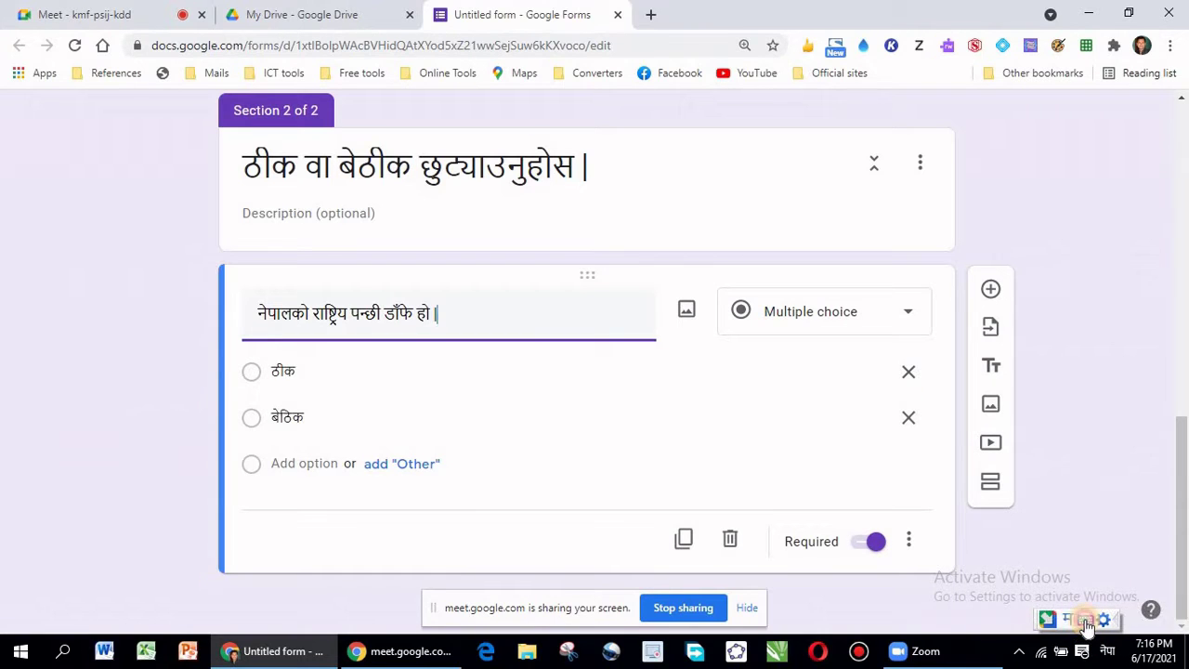
{"action": "left_click", "coordinate": [1087, 631]}
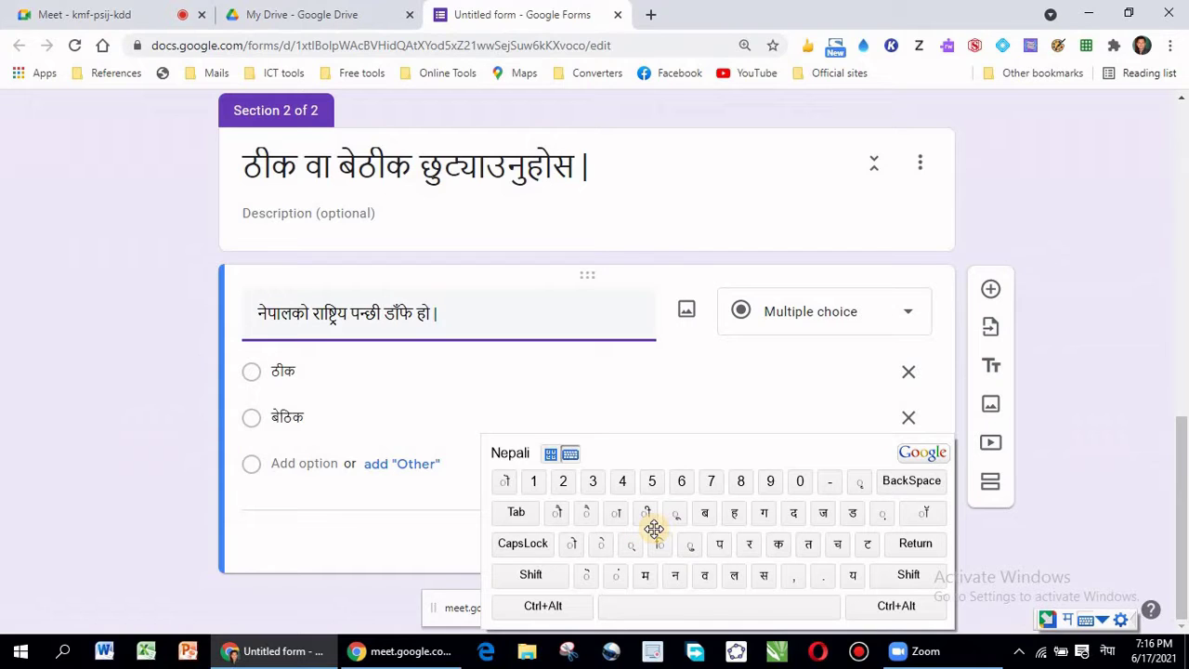
{"action": "key", "text": "shift"}
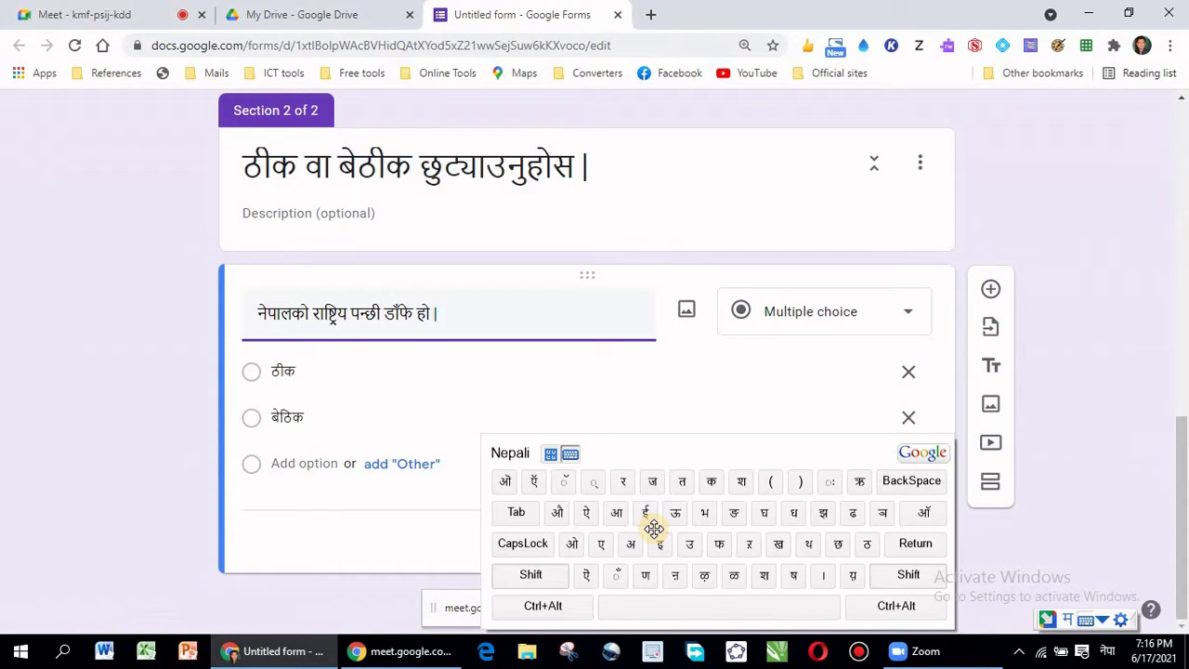
{"action": "left_click", "coordinate": [823, 576]}
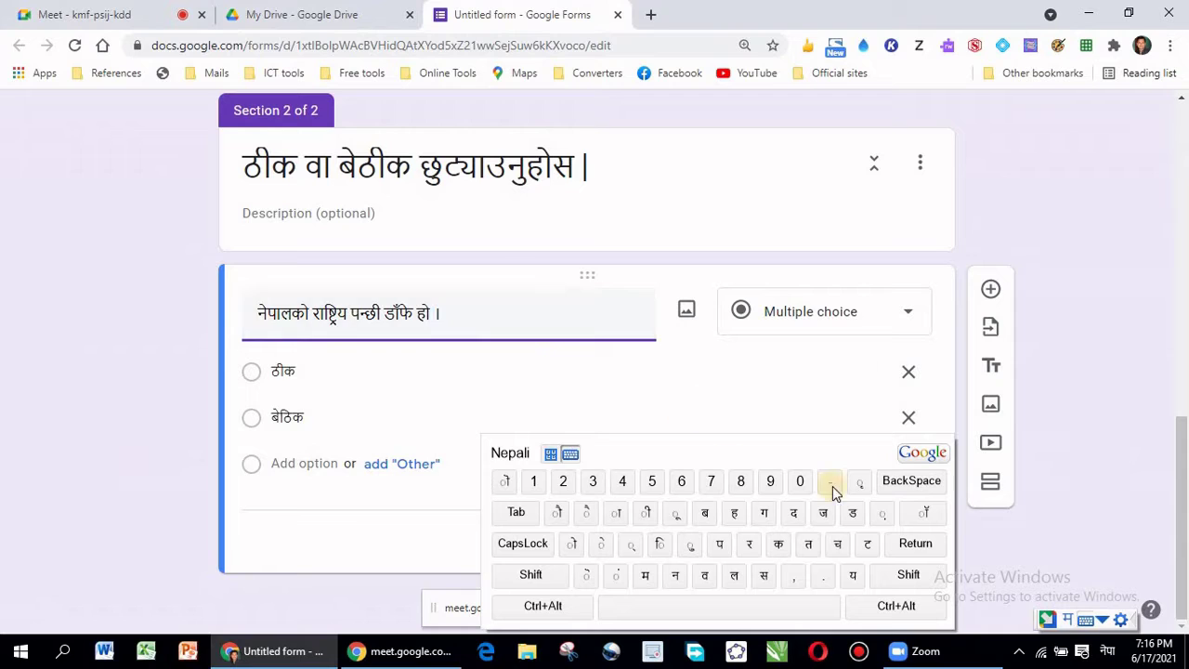
{"action": "key", "text": "shift"}
{"action": "key", "text": "shift"}
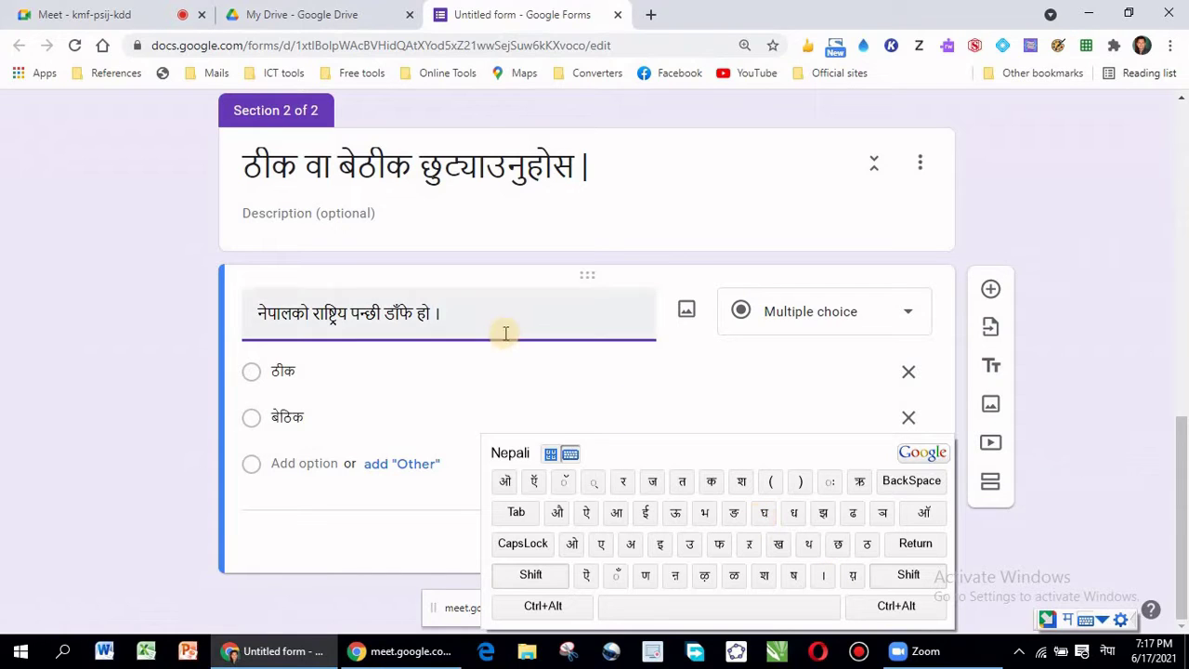
{"action": "key", "text": "shift"}
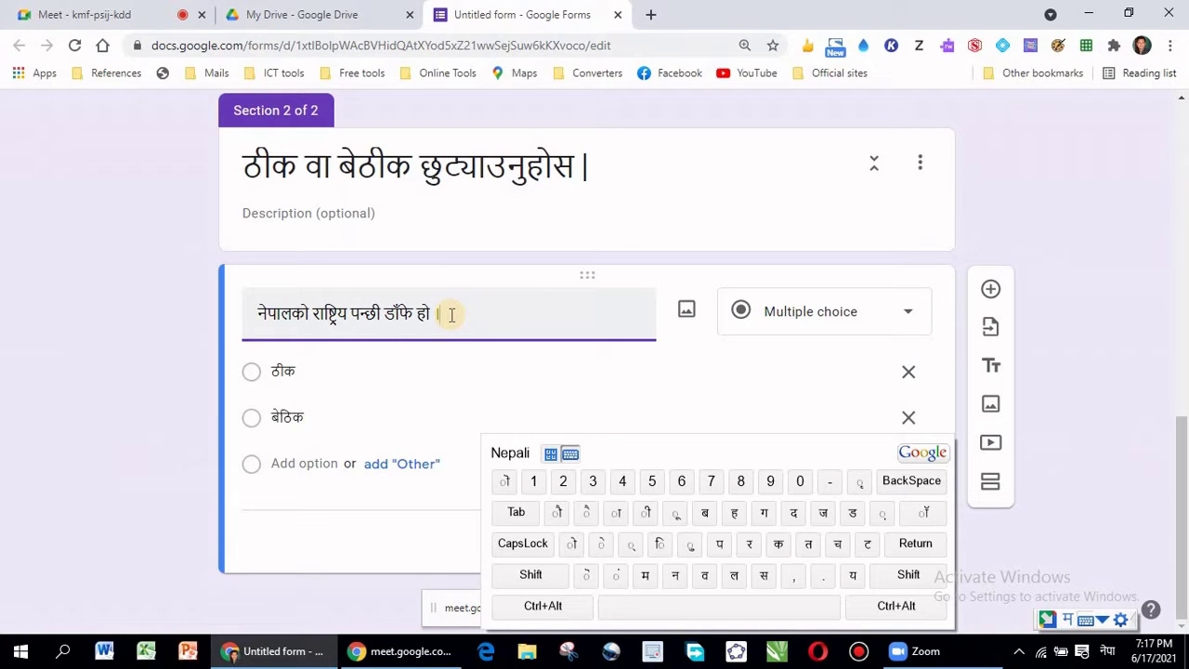
{"action": "key", "text": "shift+Left"}
{"action": "left_click", "coordinate": [493, 313]}
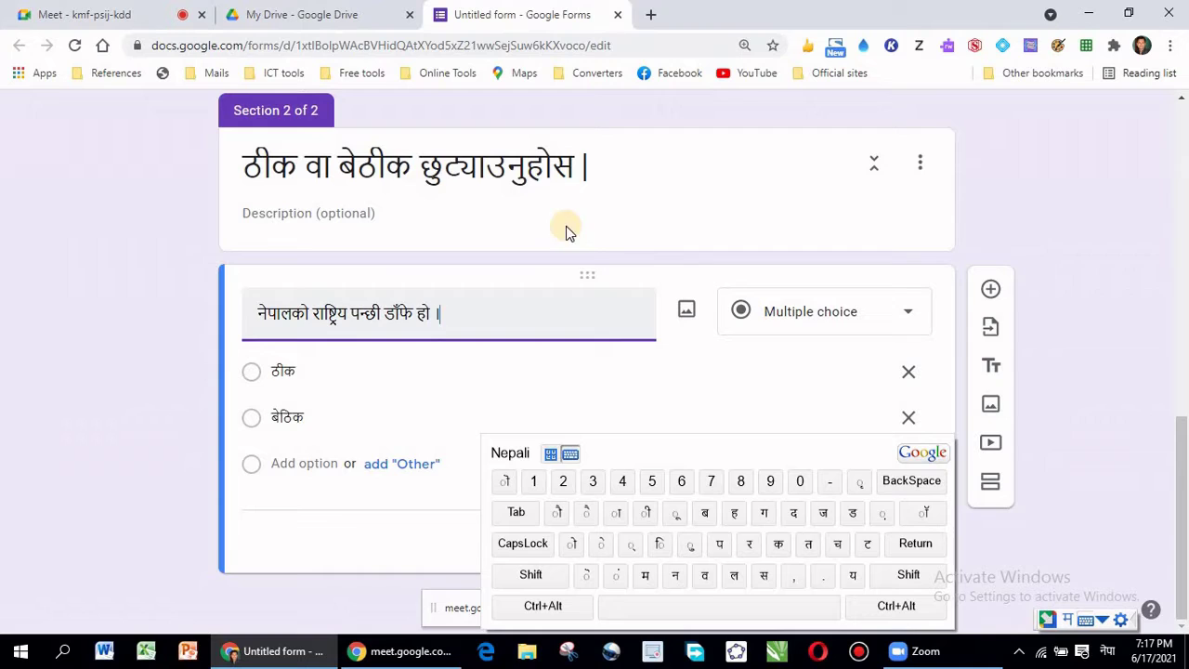
{"action": "left_click", "coordinate": [588, 163]}
{"action": "left_click", "coordinate": [595, 316]}
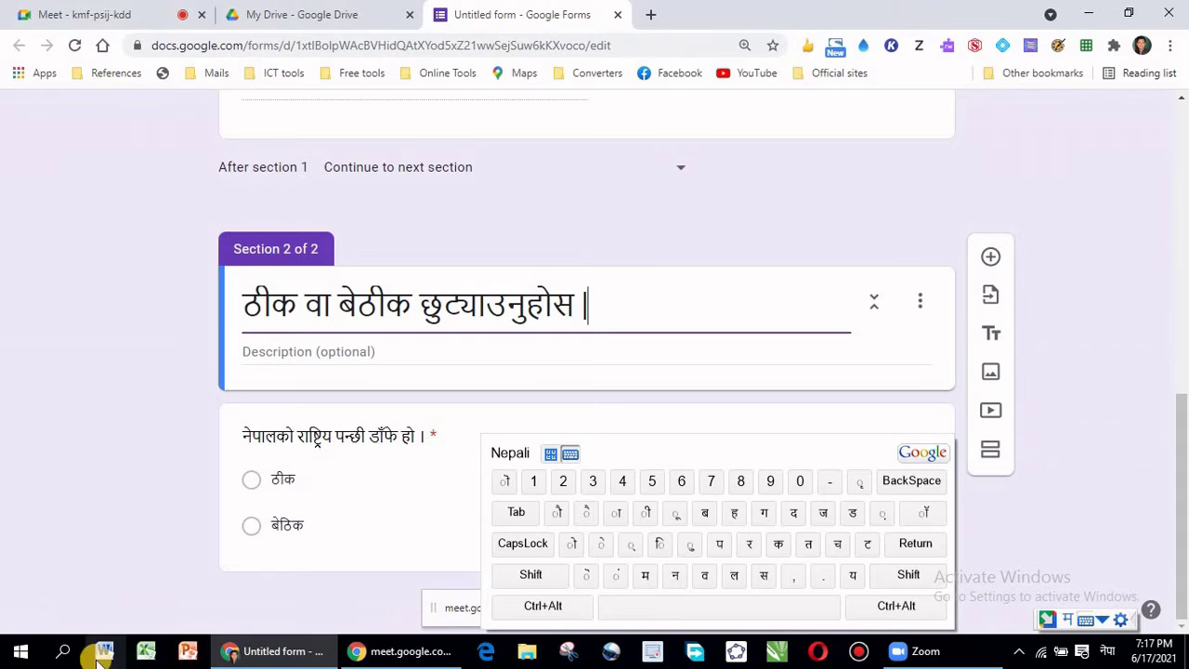
- Open the Windows On-Screen Keyboard by searching for "screen", and close both it and the Nepali keyboard
{"action": "left_click", "coordinate": [58, 655]}
{"action": "type", "text": "sc"}
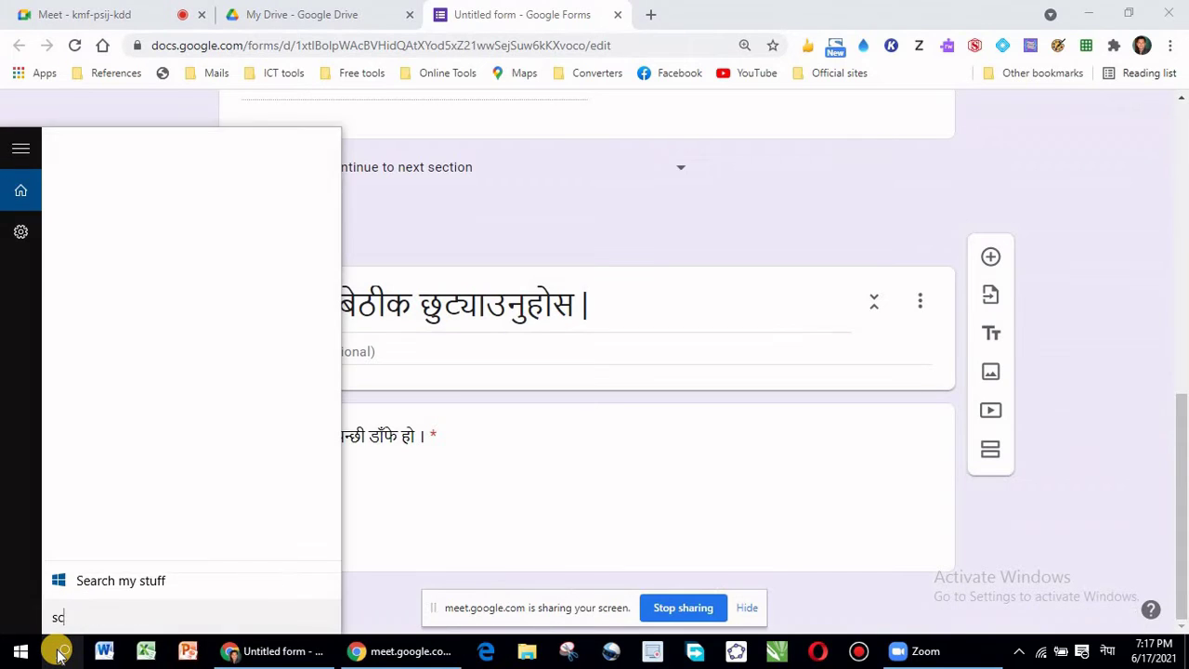
{"action": "type", "text": "reen"}
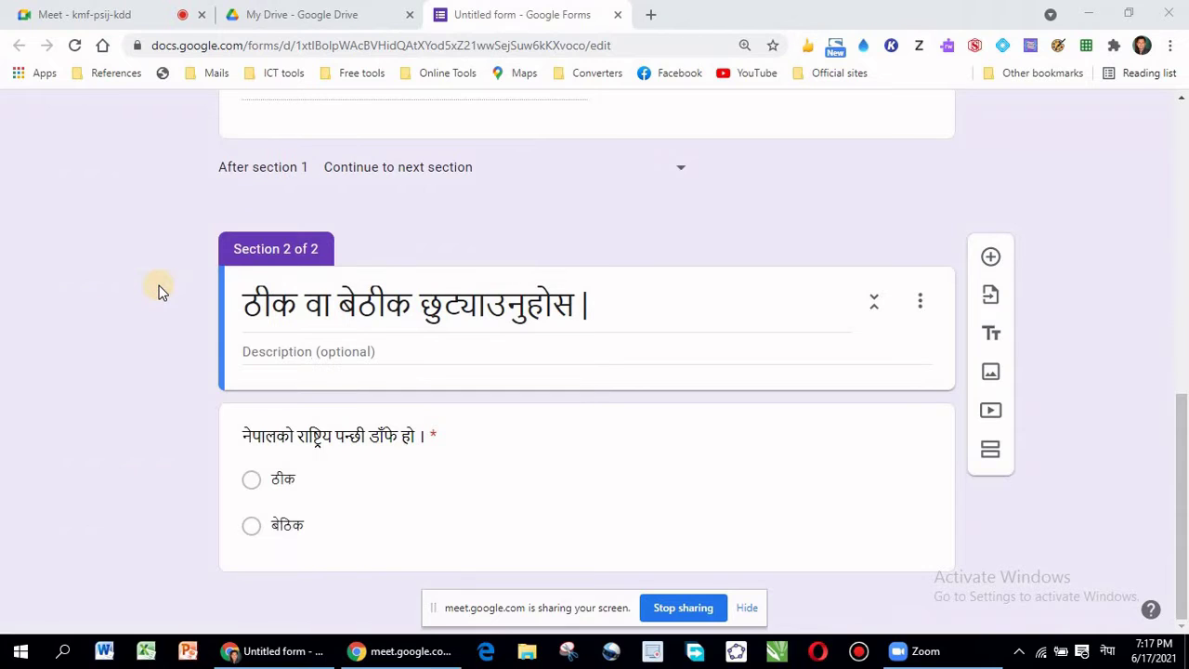
{"action": "left_click", "coordinate": [160, 286]}
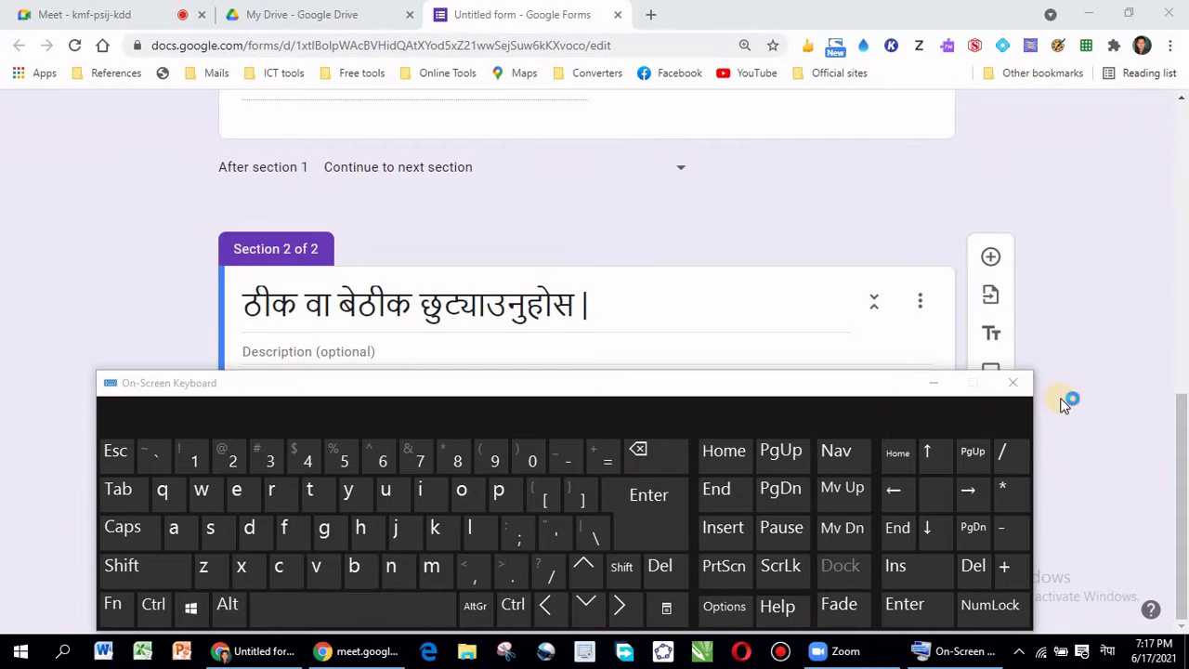
{"action": "left_click", "coordinate": [1018, 386]}
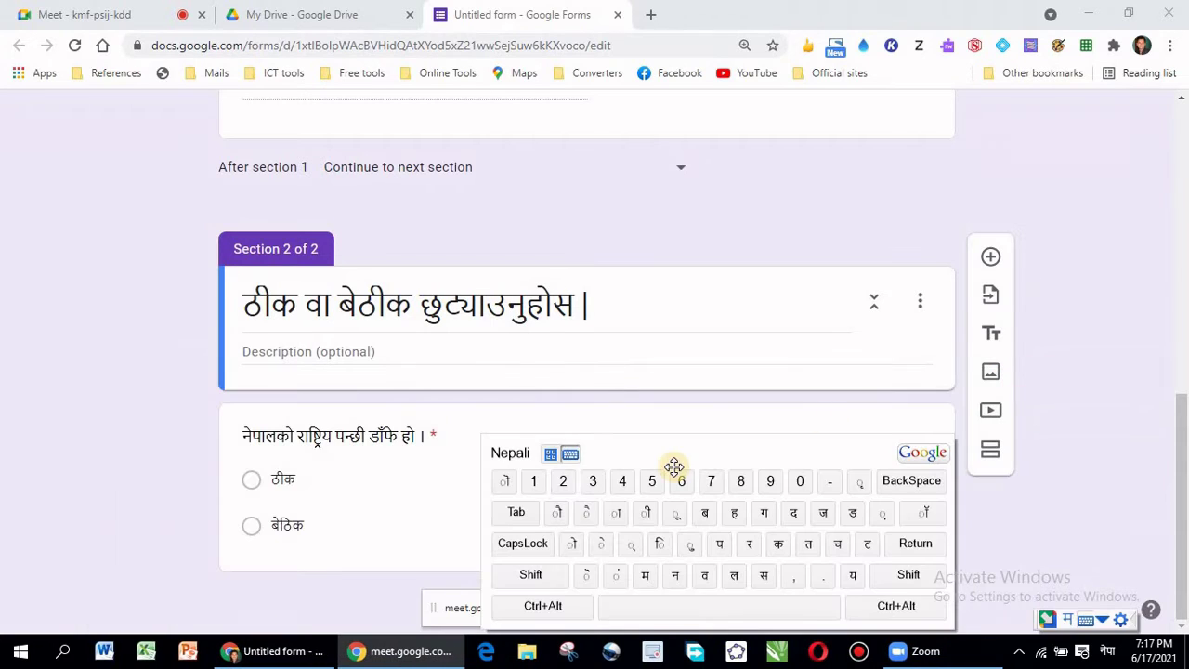
{"action": "left_click", "coordinate": [1085, 619]}
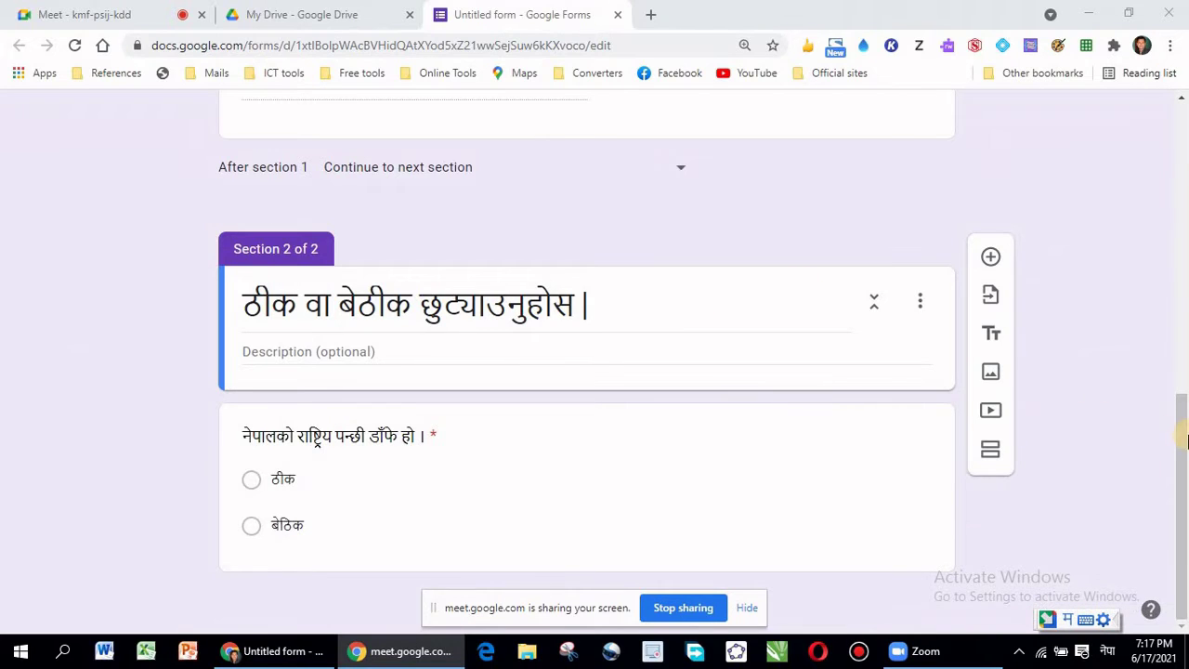
{"action": "left_click", "coordinate": [1182, 436]}
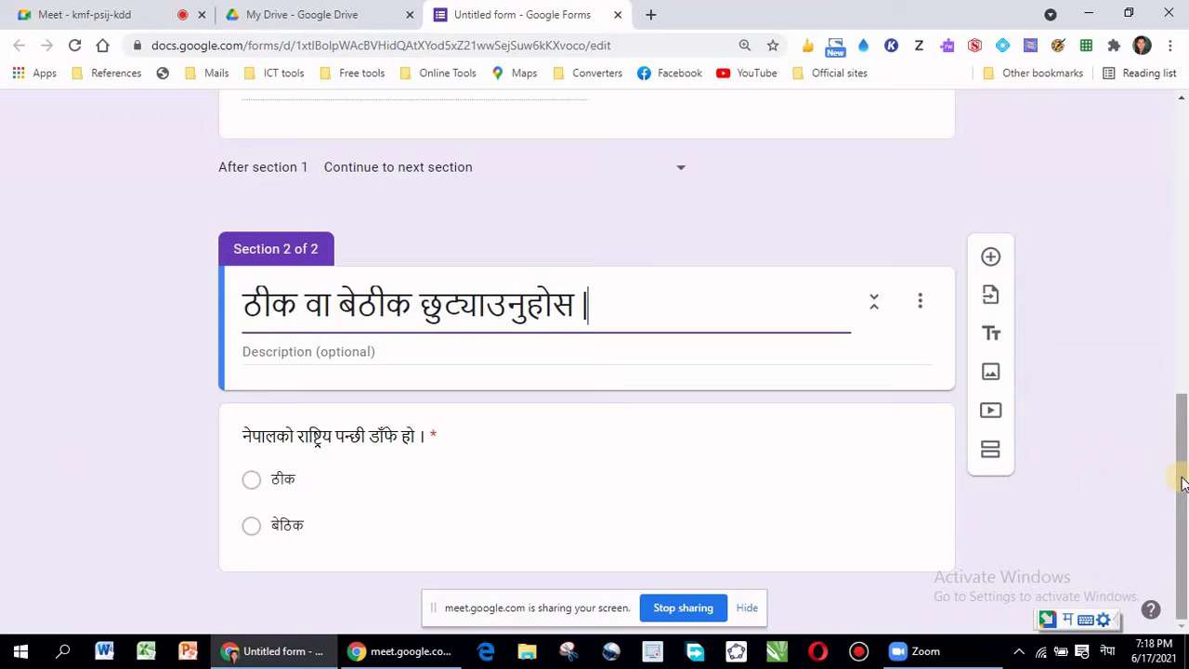
{"action": "left_click", "coordinate": [991, 258]}
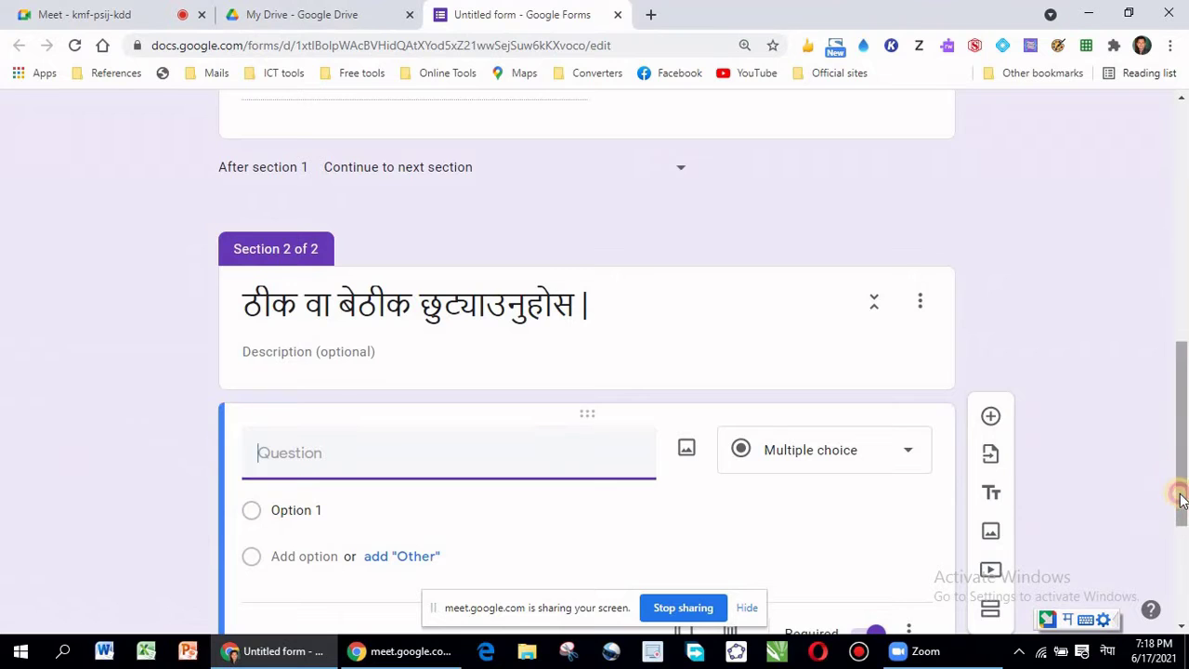
{"action": "left_click_drag", "start_coordinate": [1181, 492], "coordinate": [1181, 556]}
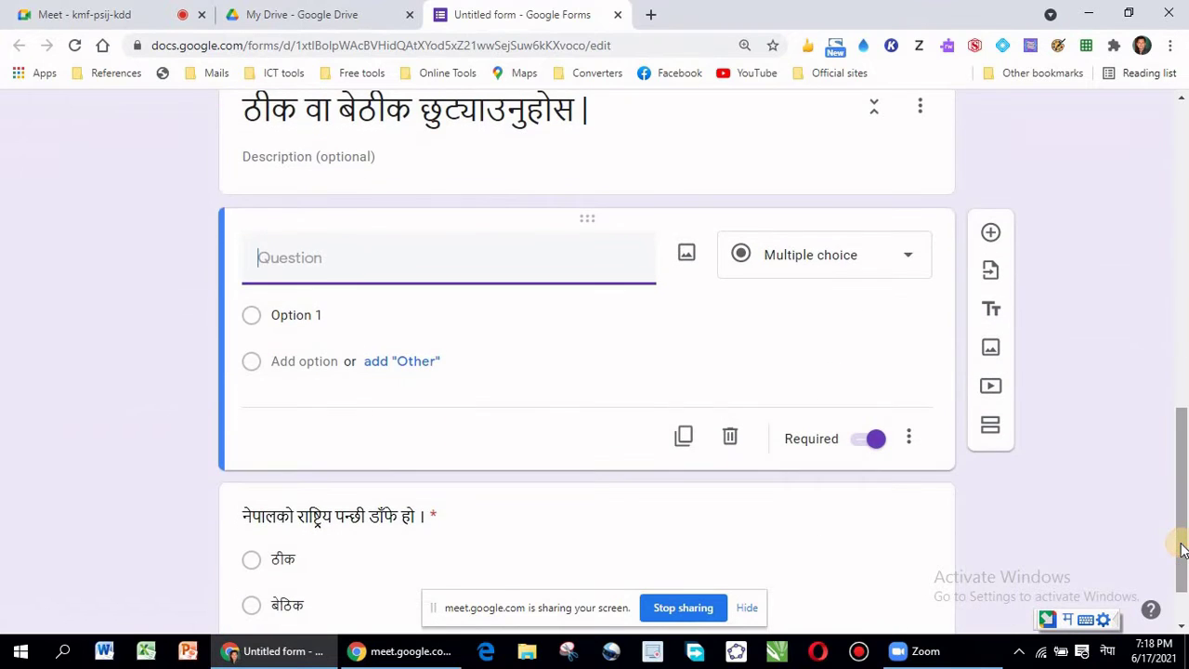
{"action": "left_click", "coordinate": [731, 438]}
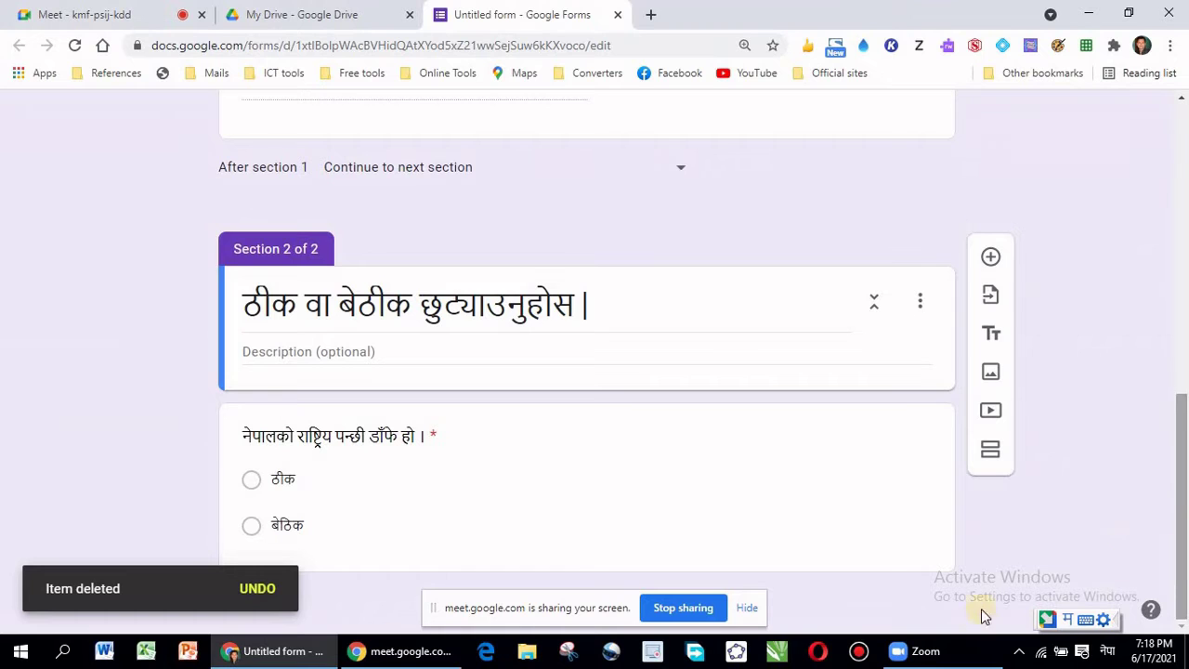
- Hide the screen-sharing notice and duplicate the national bird question in section 2
{"action": "scroll", "coordinate": [1022, 474], "scroll_direction": "up", "scroll_amount": 10}
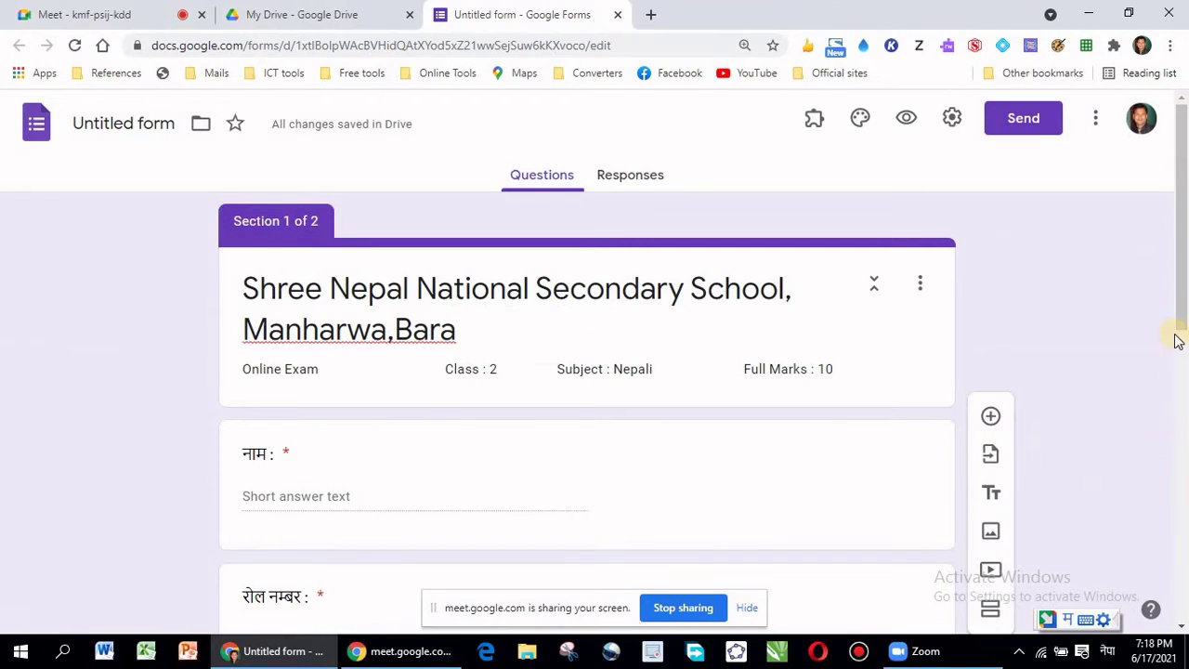
{"action": "left_click_drag", "start_coordinate": [1183, 312], "coordinate": [1183, 608]}
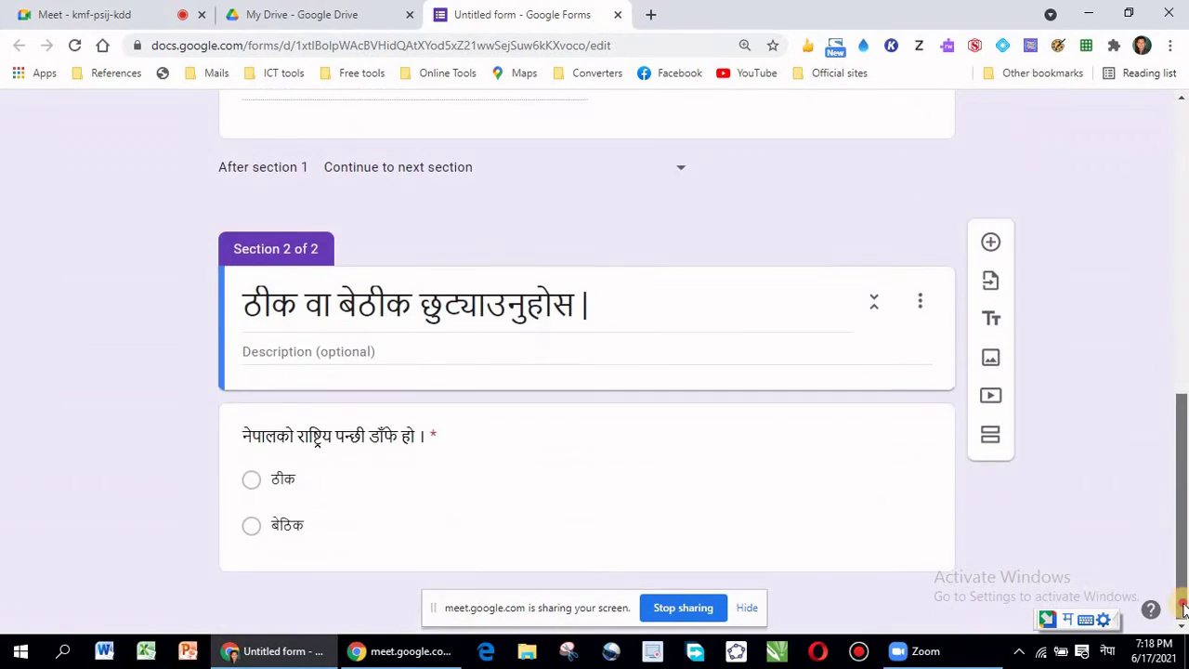
{"action": "left_click", "coordinate": [372, 465]}
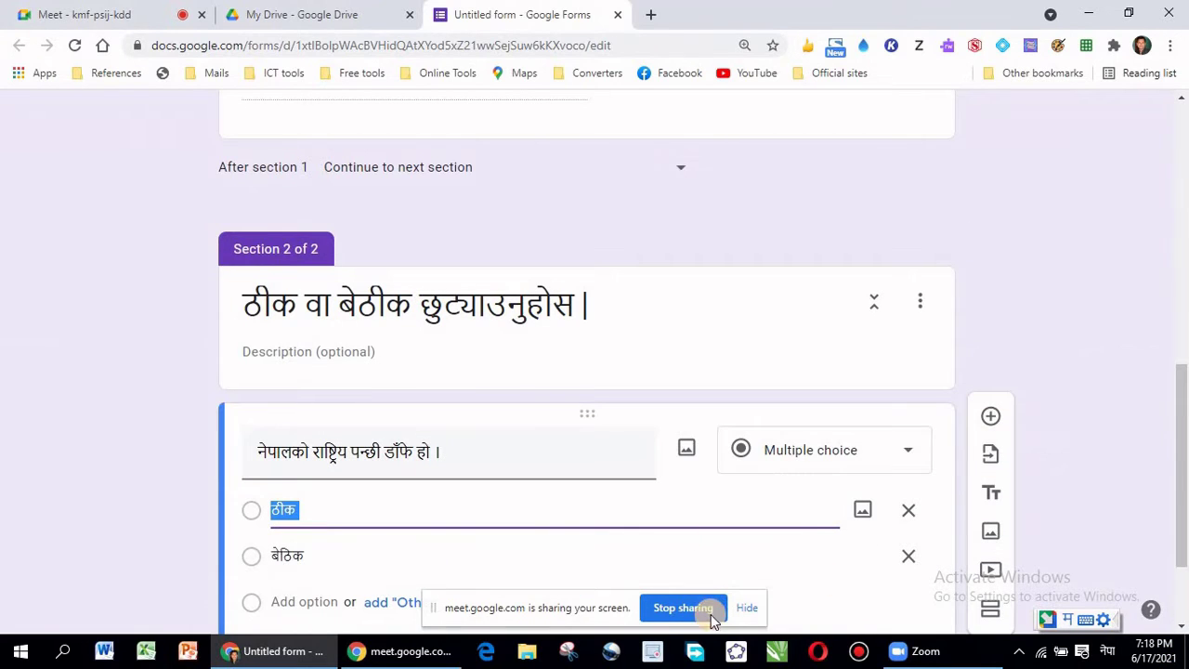
{"action": "left_click", "coordinate": [746, 608]}
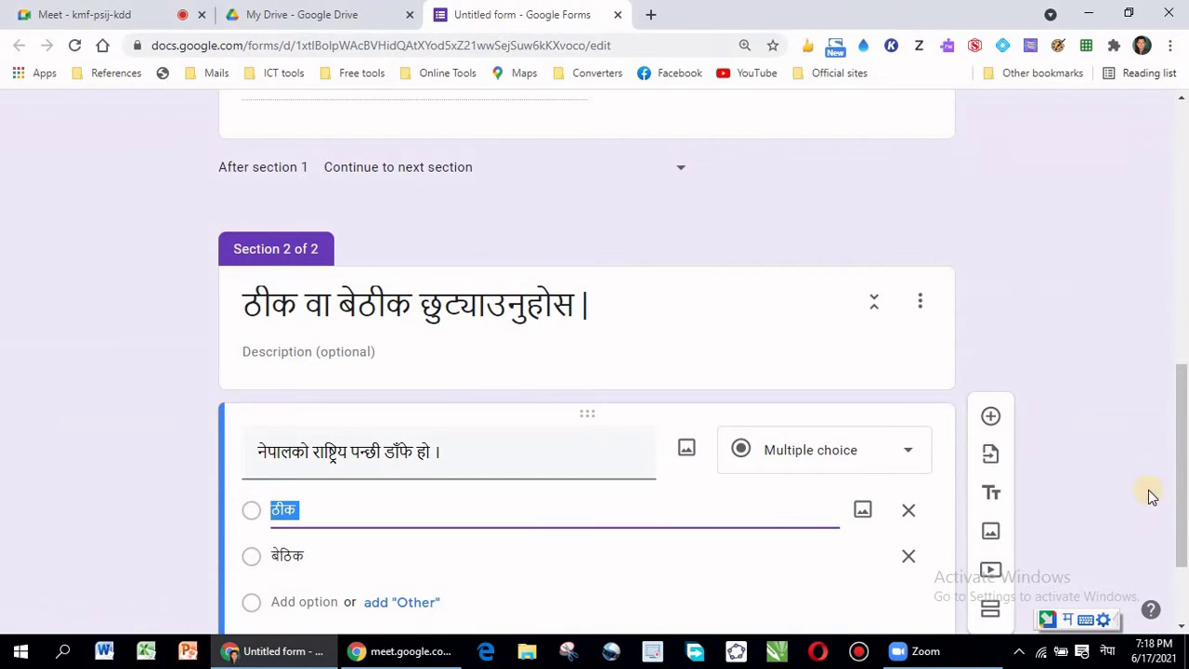
{"action": "left_click_drag", "start_coordinate": [1178, 483], "coordinate": [1182, 556]}
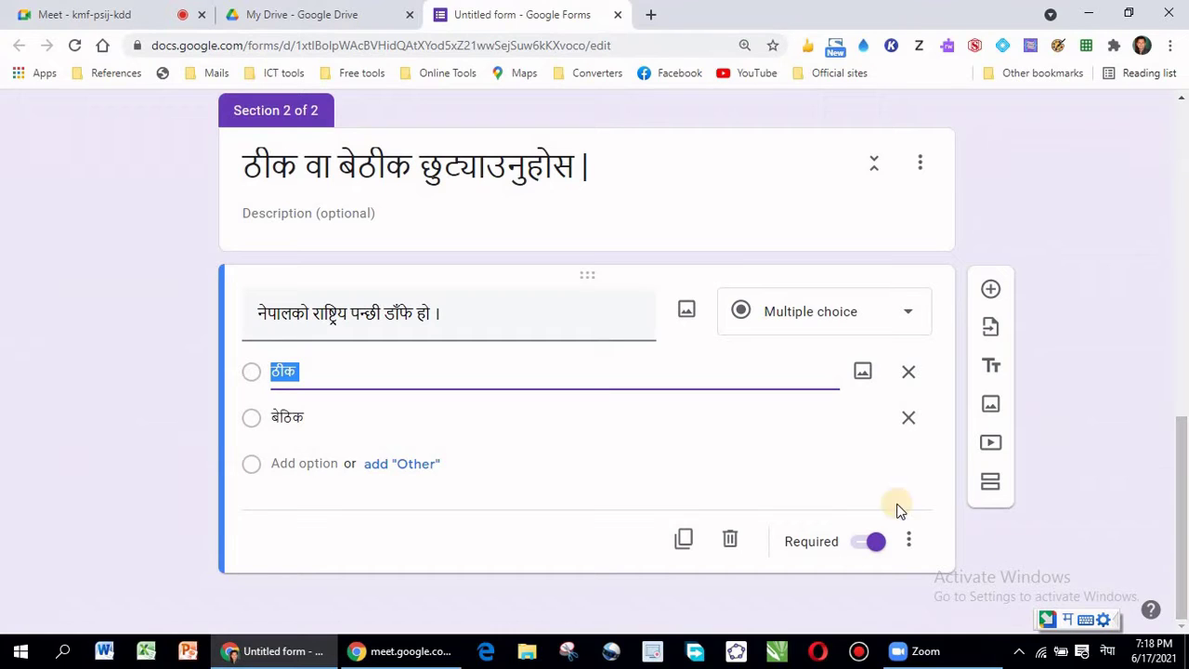
{"action": "left_click", "coordinate": [685, 543]}
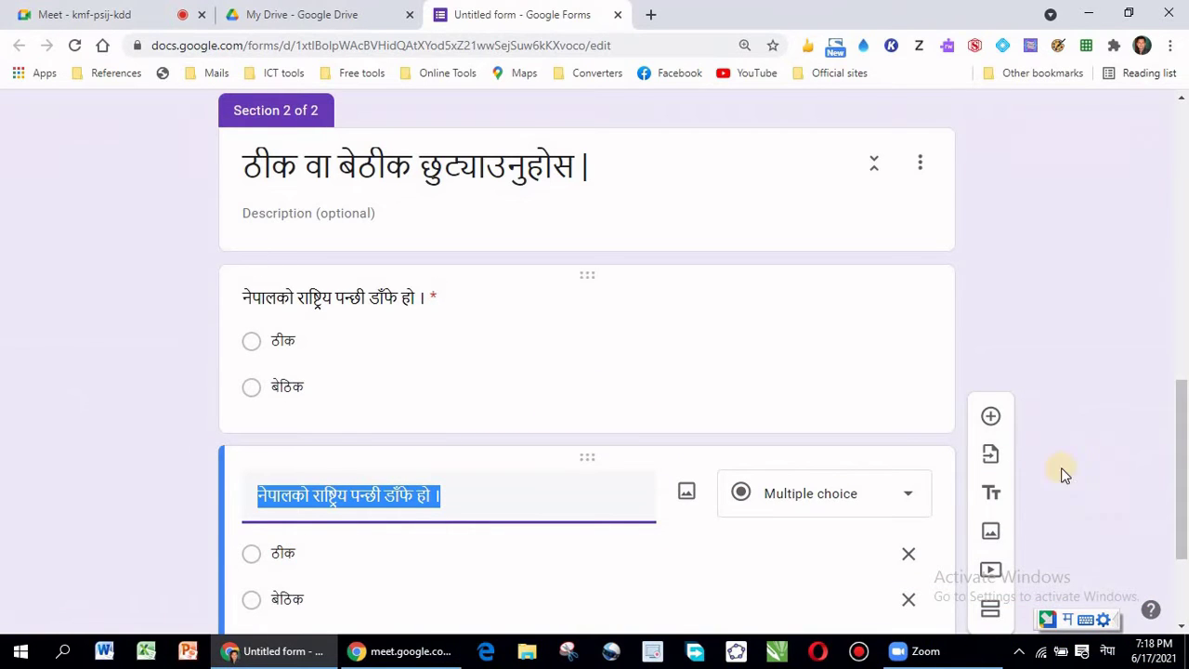
- Change the duplicated question's text to "नेपालको राष्ट्रिय जनावर बाघ हो ।" by replacing the words पन्छी and डाँफे
{"action": "left_click_drag", "start_coordinate": [1180, 462], "coordinate": [1180, 522]}
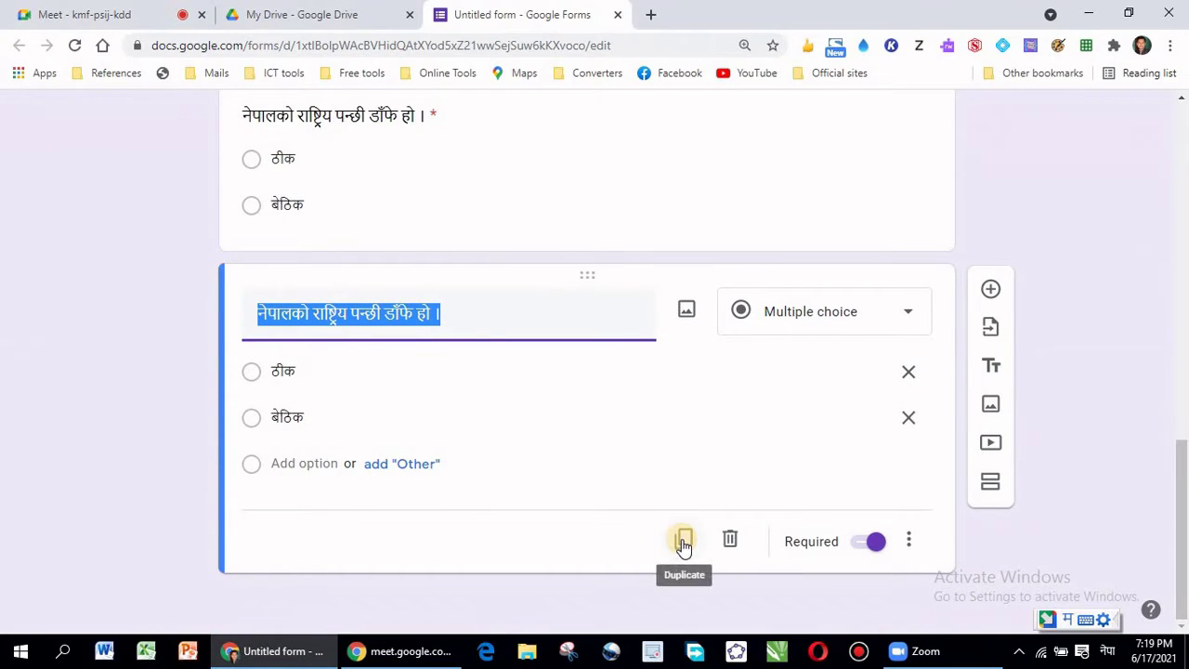
{"action": "left_click", "coordinate": [347, 310]}
{"action": "key", "text": "shift+Right"}
{"action": "key", "text": "shift+Right"}
{"action": "key", "text": "shift+Right"}
{"action": "key", "text": "shift+Right"}
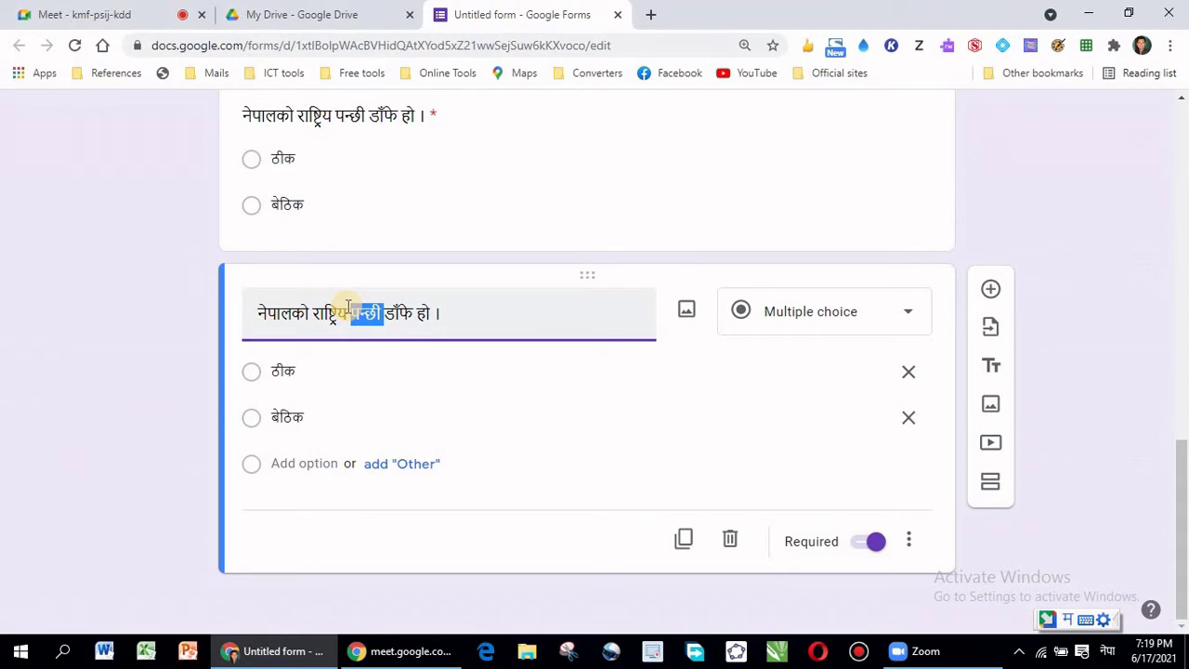
{"action": "type", "text": "janawar"}
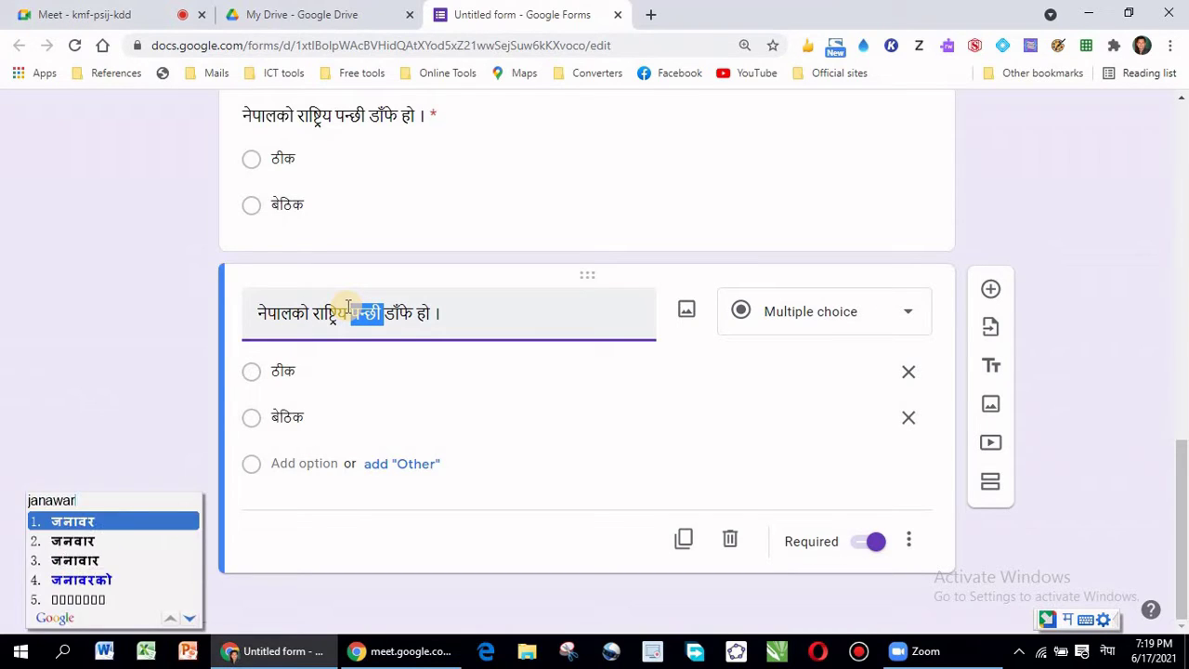
{"action": "key", "text": "space"}
{"action": "key", "text": "shift+Right"}
{"action": "key", "text": "shift+Right"}
{"action": "type", "text": "baagh"}
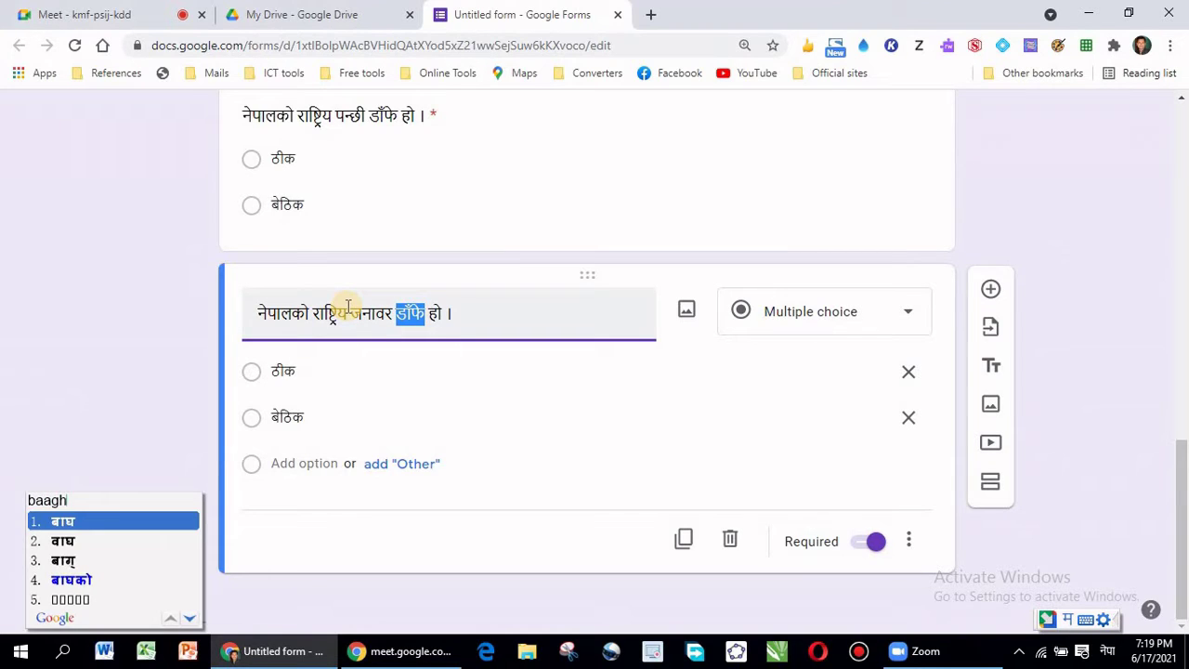
{"action": "key", "text": "space"}
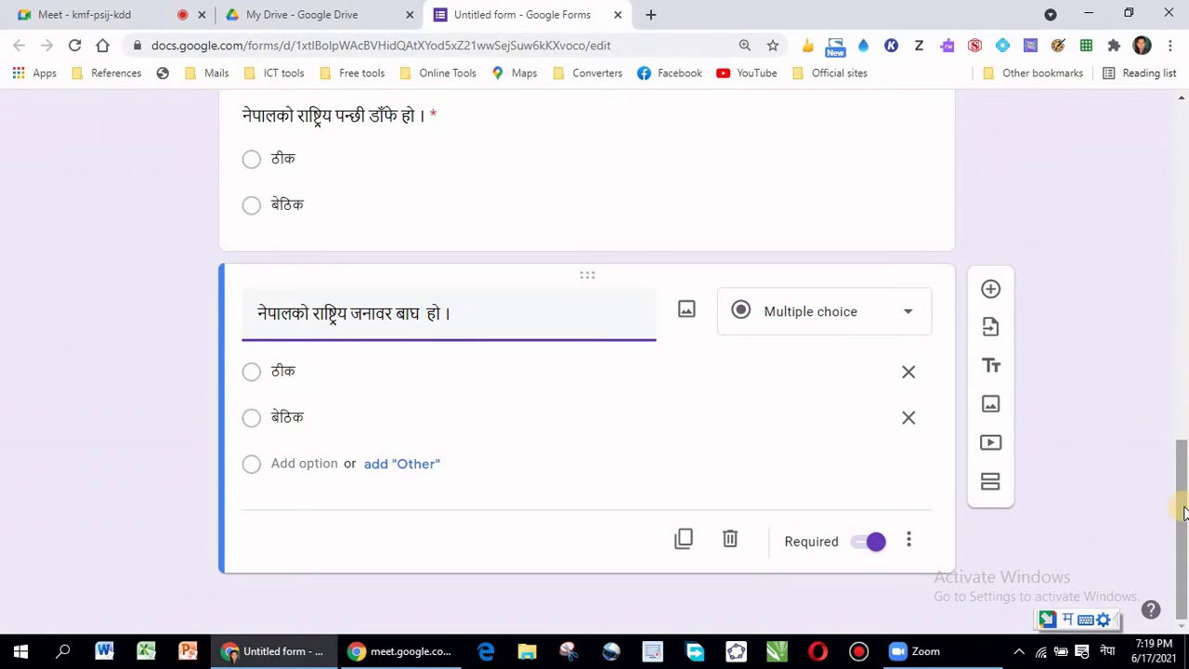
- Add a third section after the national animal question
{"action": "left_click_drag", "start_coordinate": [1183, 506], "coordinate": [1184, 513]}
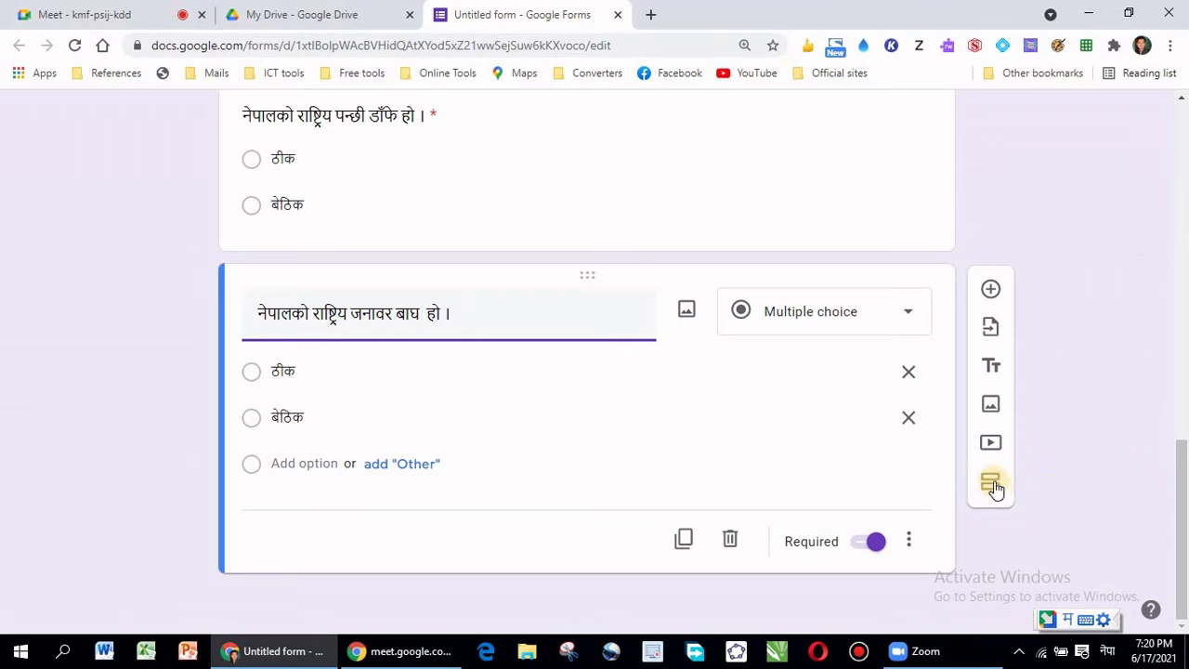
{"action": "left_click", "coordinate": [990, 481]}
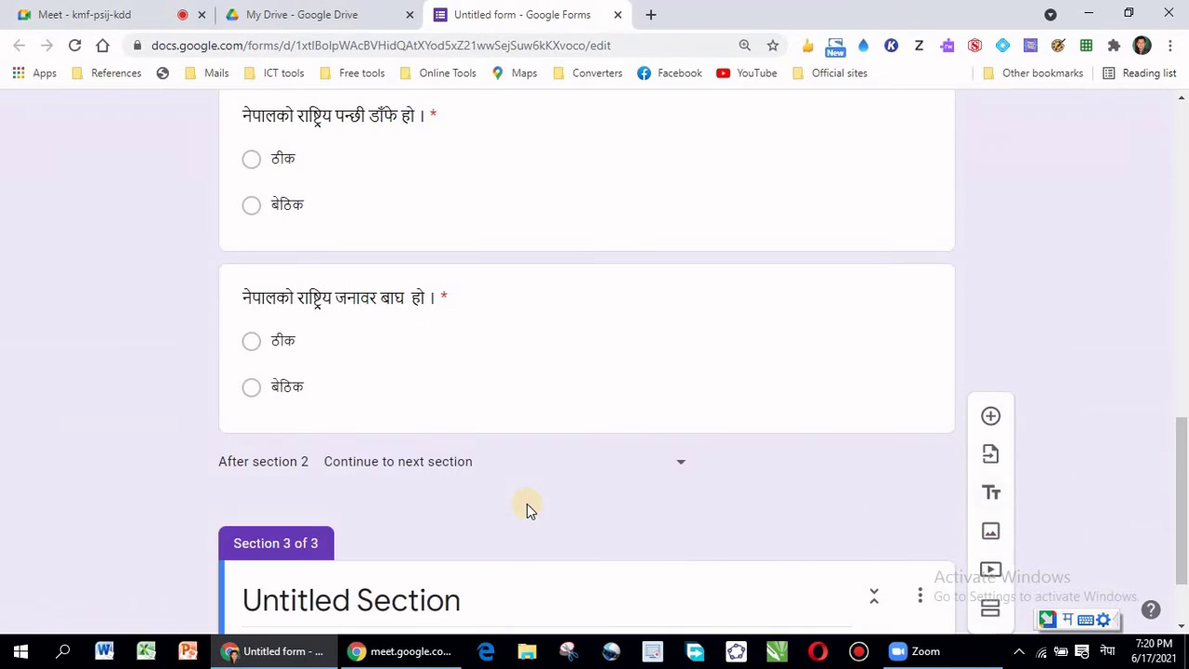
- Title section 3 "खाली ठाउँ भर्नुहोस् ।"
{"action": "left_click", "coordinate": [361, 587]}
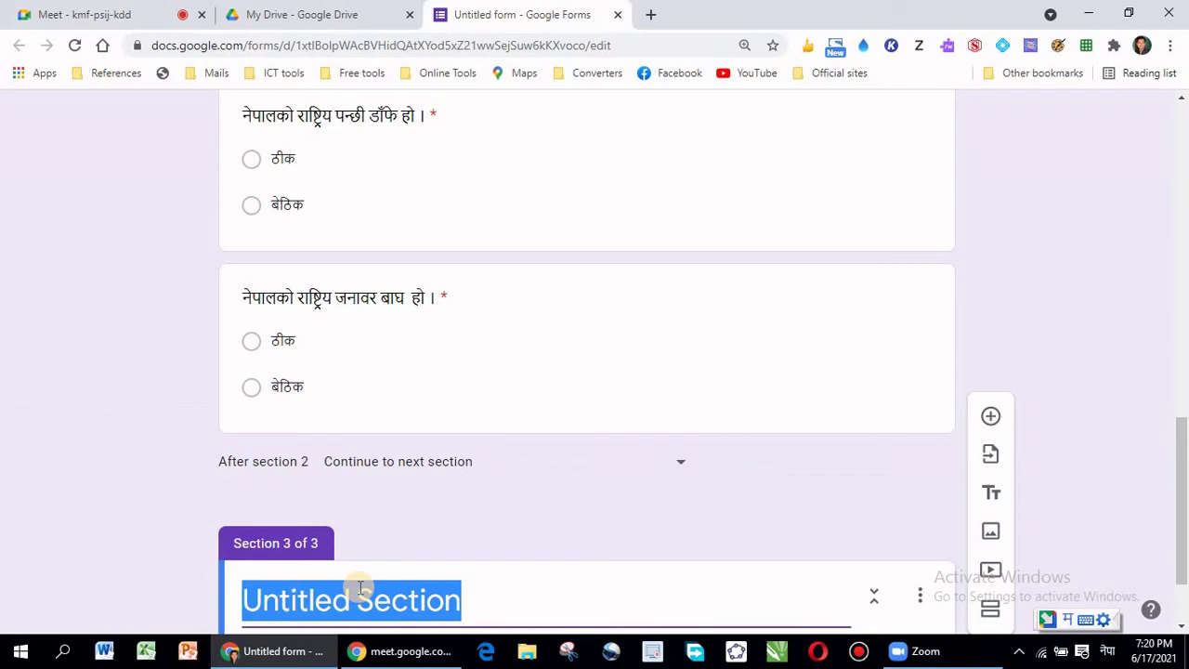
{"action": "type", "text": "khali"}
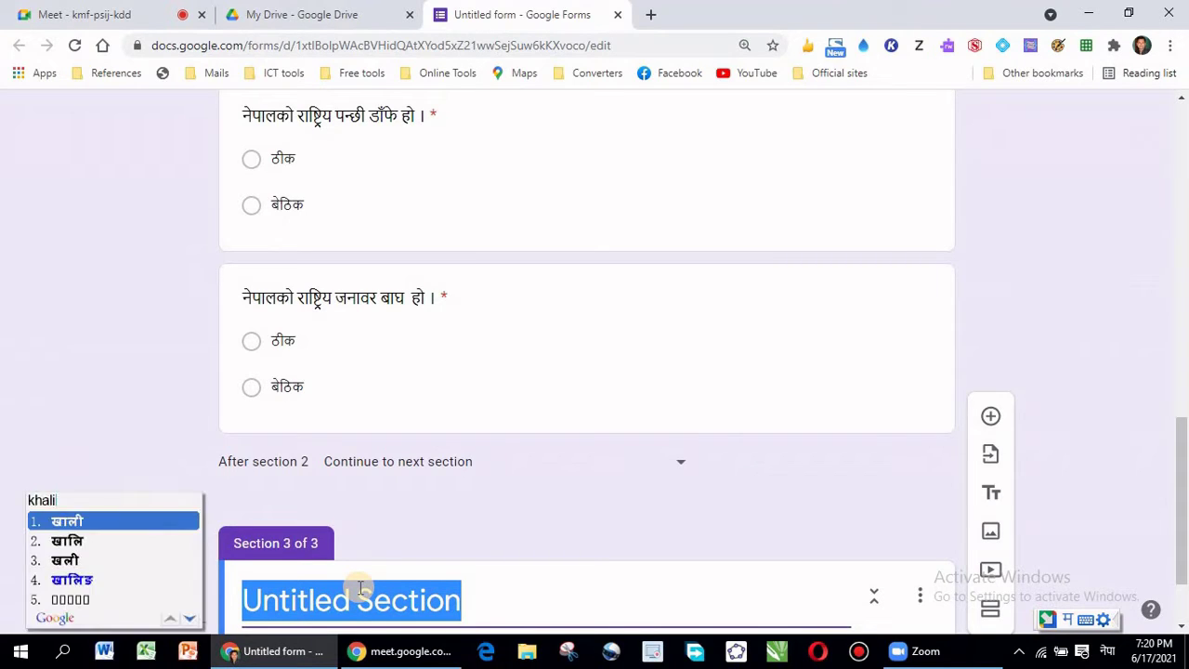
{"action": "key", "text": "space"}
{"action": "type", "text": "thaau"}
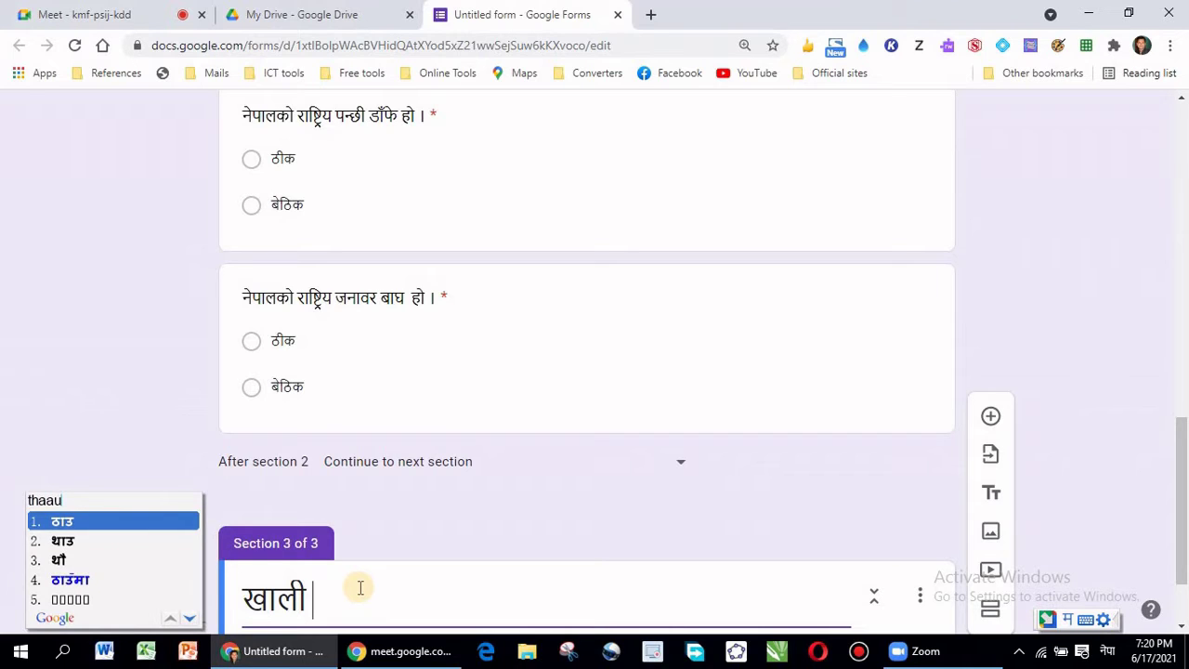
{"action": "key", "text": "Down"}
{"action": "key", "text": "Down"}
{"action": "key", "text": "Down"}
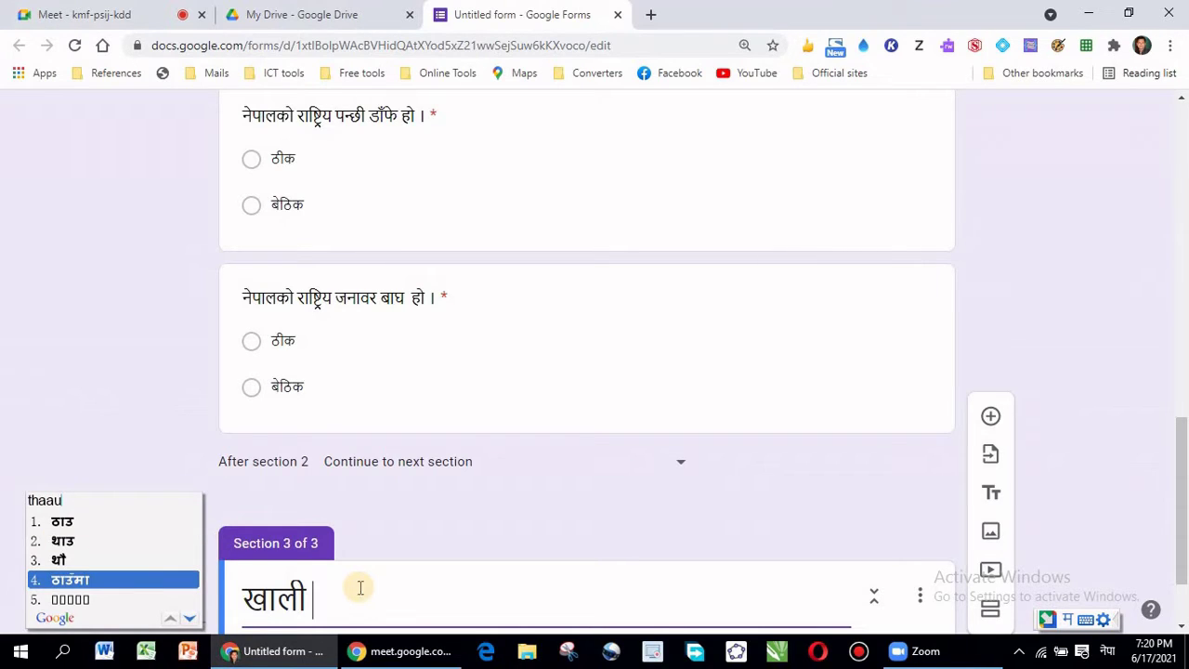
{"action": "type", "text": "nma"}
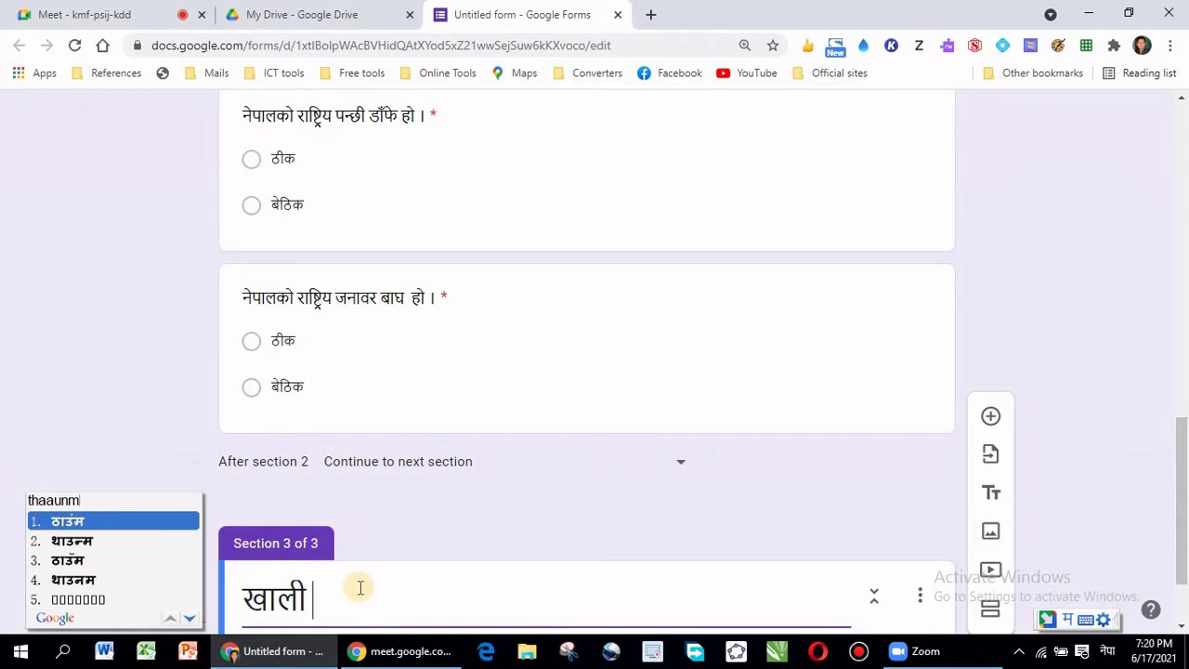
{"action": "key", "text": "space"}
{"action": "key", "text": "BackSpace"}
{"action": "key", "text": "BackSpace"}
{"action": "key", "text": "BackSpace"}
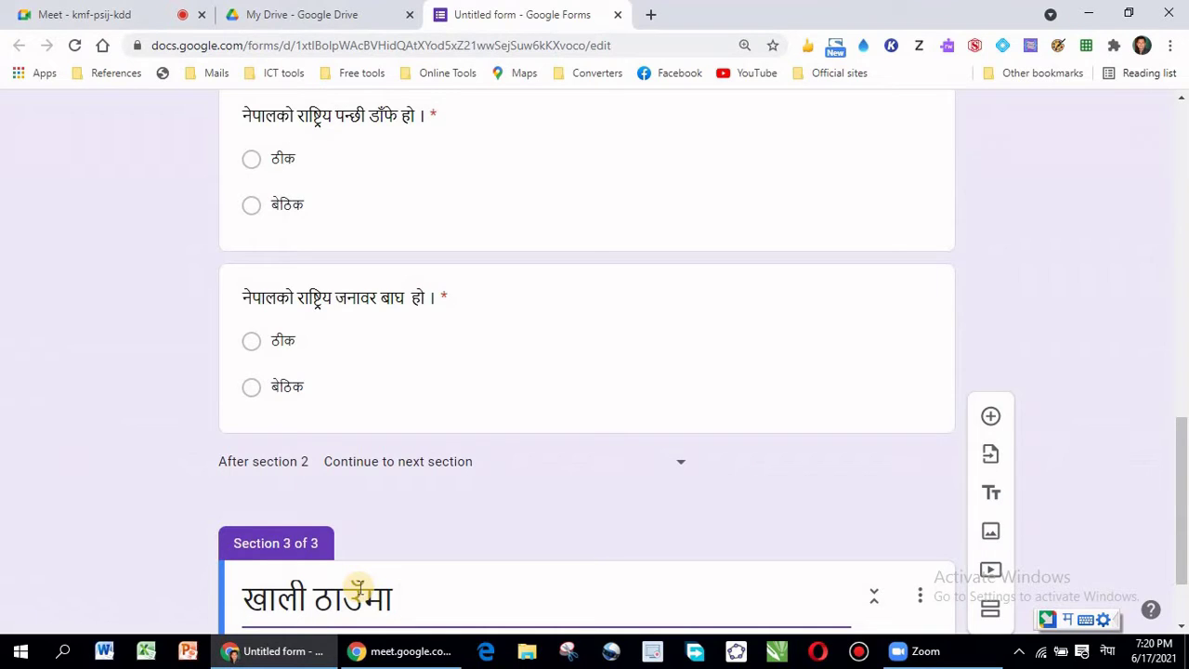
{"action": "type", "text": "bharn"}
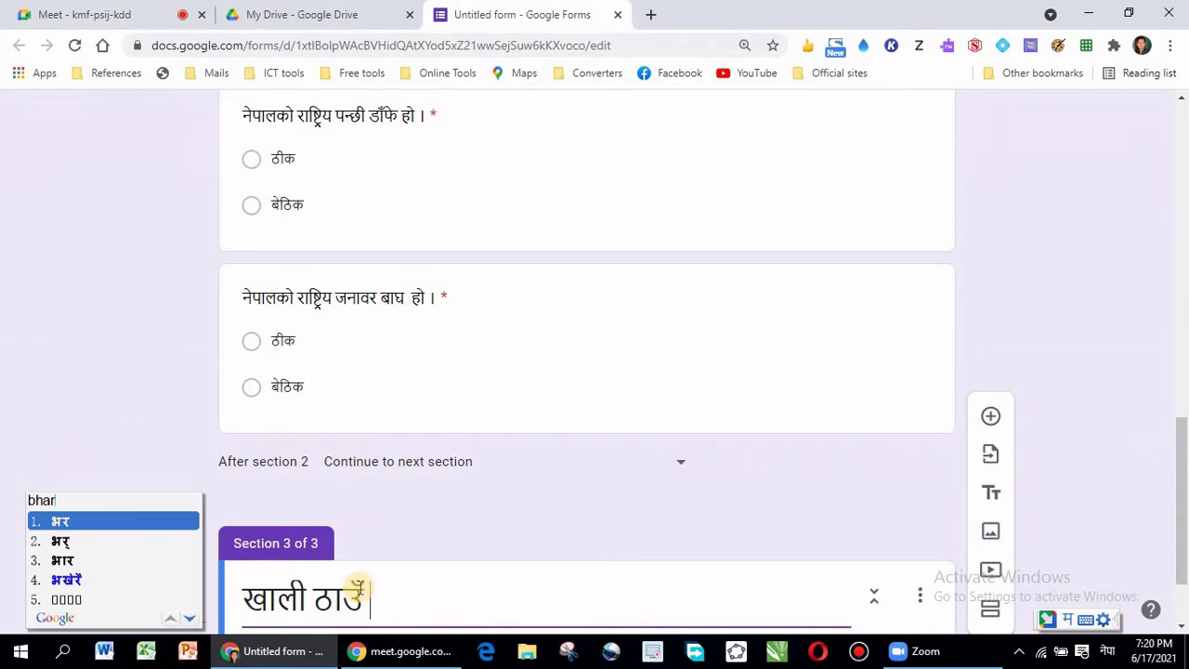
{"action": "type", "text": "uhos"}
{"action": "key", "text": "space"}
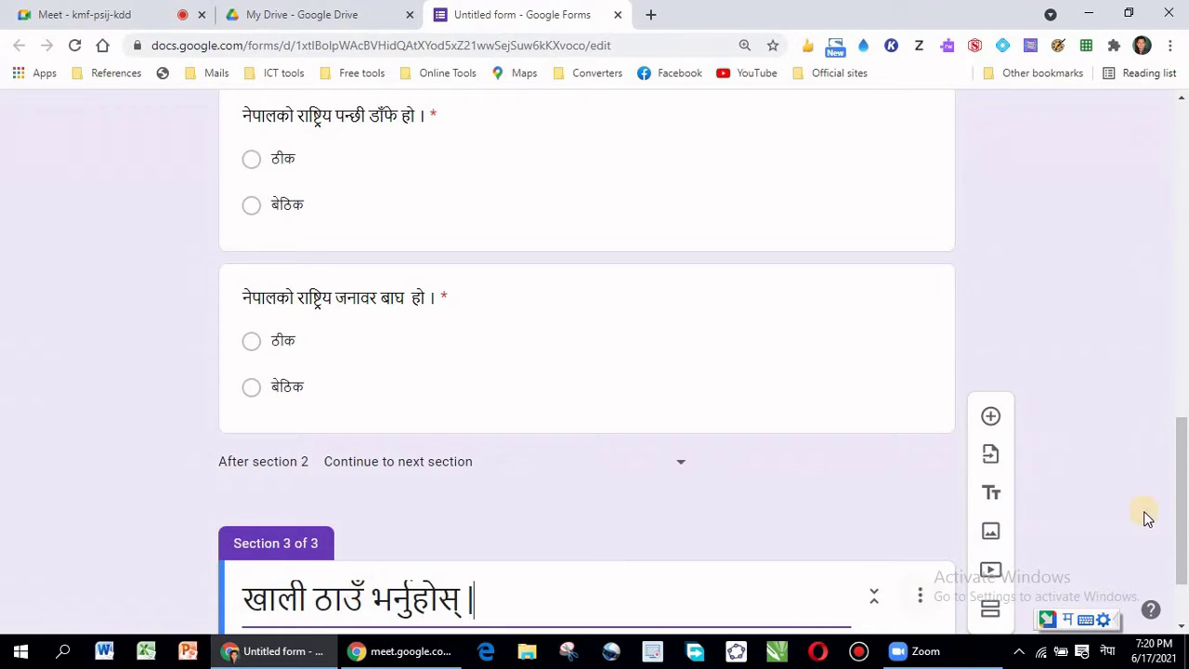
- Add a new question to section 3 below its title
{"action": "left_click_drag", "start_coordinate": [1181, 499], "coordinate": [1181, 569]}
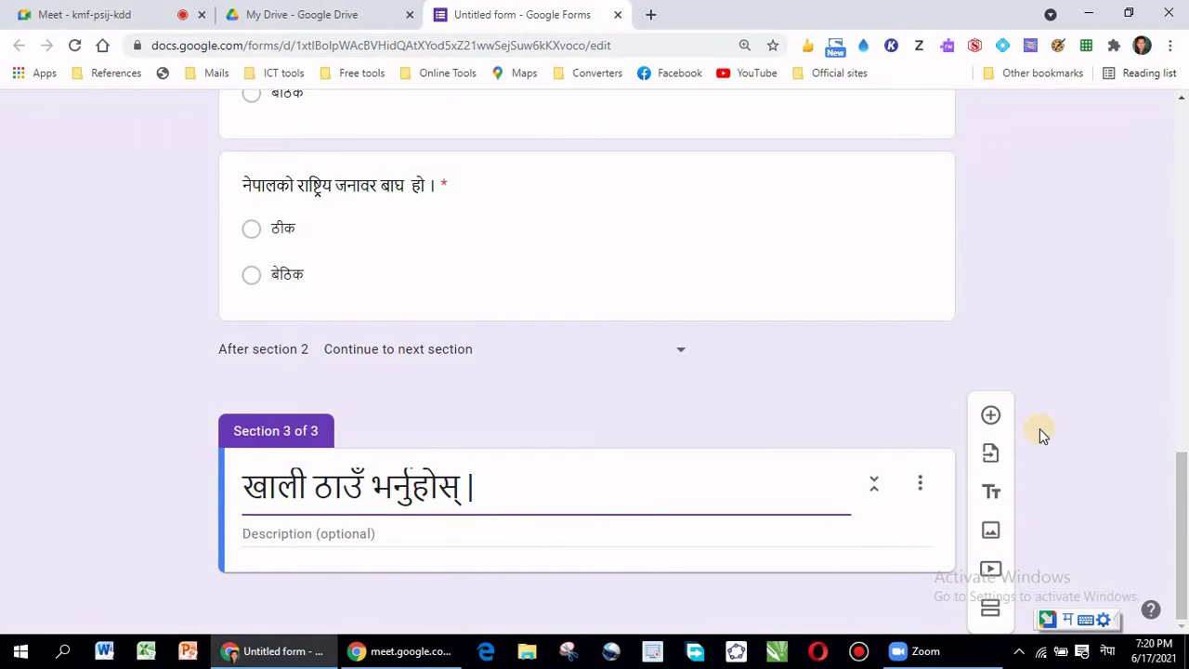
{"action": "left_click", "coordinate": [992, 418]}
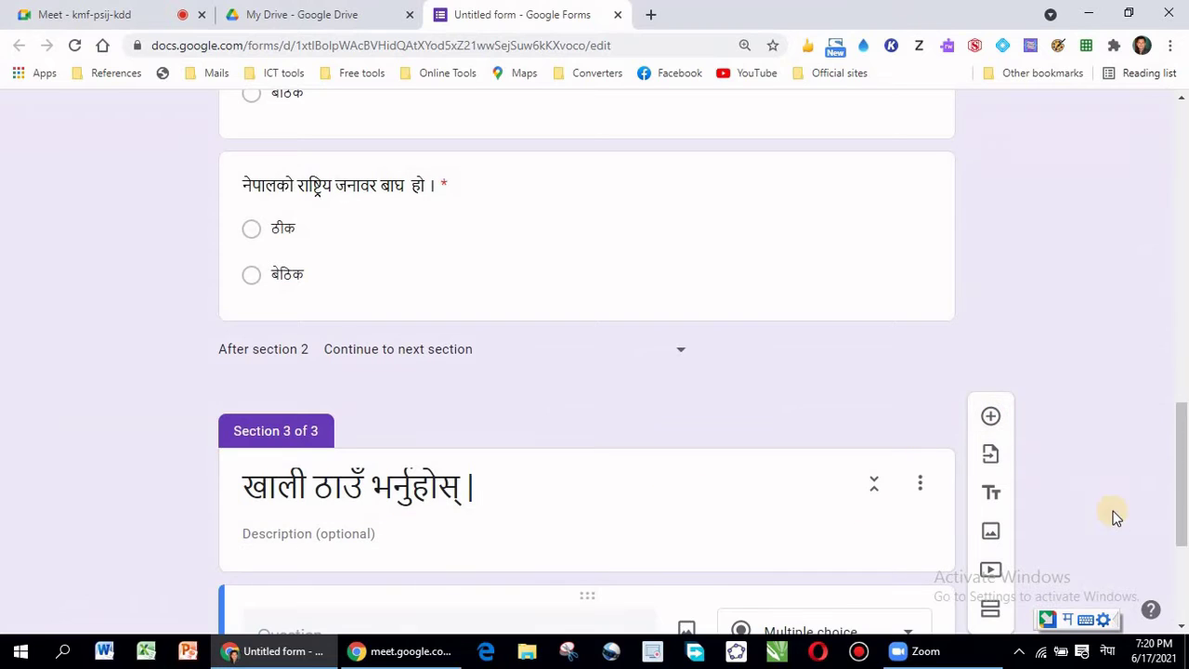
{"action": "left_click_drag", "start_coordinate": [1180, 478], "coordinate": [1179, 562]}
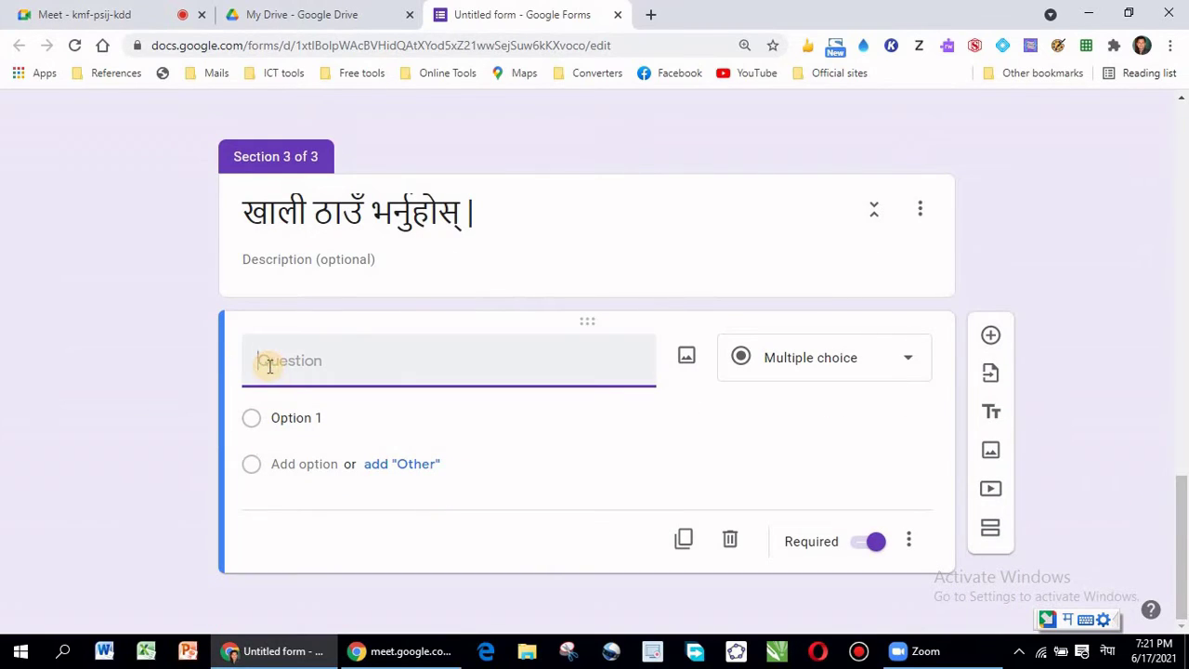
{"action": "type", "text": "nepali"}
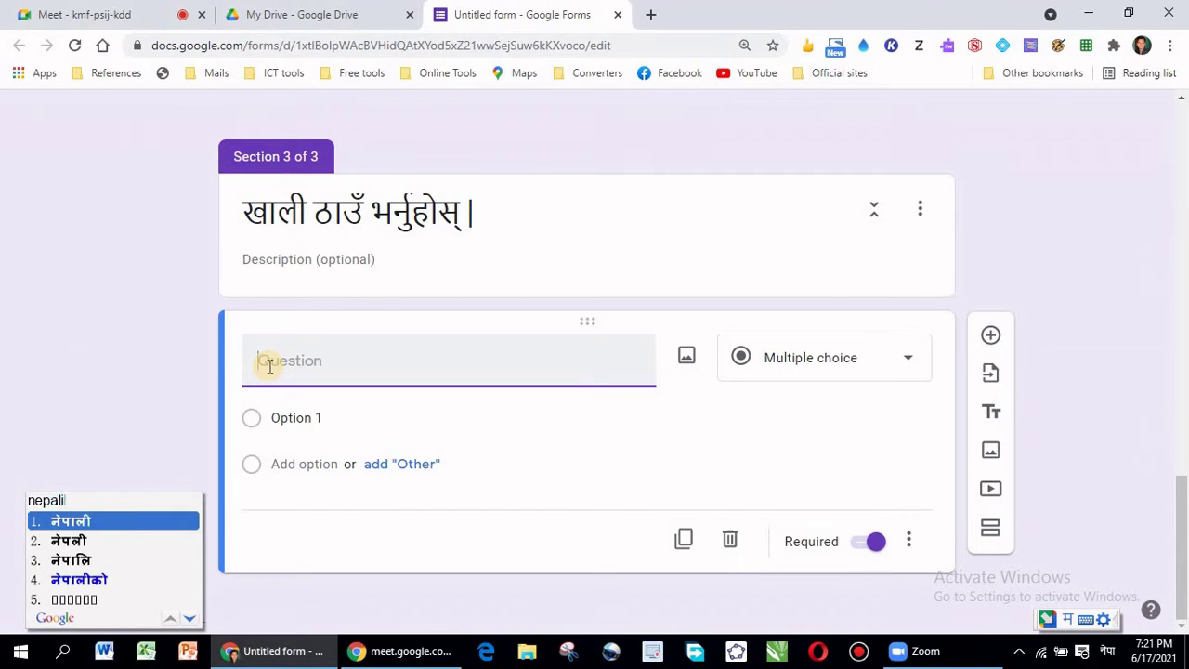
{"action": "key", "text": "BackSpace"}
{"action": "type", "text": "o"}
{"action": "key", "text": "BackSpace"}
{"action": "key", "text": "BackSpace"}
{"action": "key", "text": "BackSpace"}
{"action": "key", "text": "BackSpace"}
{"action": "key", "text": "BackSpace"}
{"action": "key", "text": "BackSpace"}
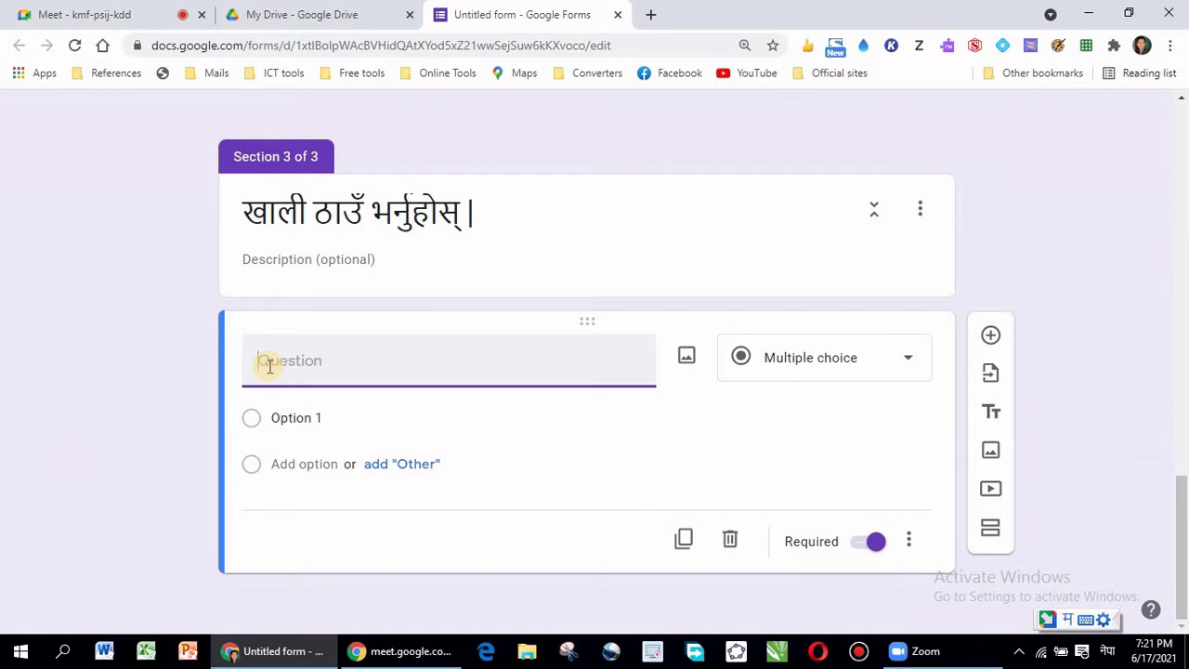
- Write the new question's text as "दिनको उल्टो अर्थ दिने शब्द ................. हो ।"
{"action": "type", "text": "dinko"}
{"action": "key", "text": "space"}
{"action": "key", "text": "BackSpace"}
{"action": "key", "text": "BackSpace"}
{"action": "key", "text": "BackSpace"}
{"action": "key", "text": "BackSpace"}
{"action": "type", "text": "nko"}
{"action": "key", "text": "BackSpace"}
{"action": "key", "text": "BackSpace"}
{"action": "key", "text": "BackSpace"}
{"action": "type", "text": "nko"}
{"action": "key", "text": "space"}
{"action": "type", "text": "ulto"}
{"action": "key", "text": "space"}
{"action": "type", "text": "zha"}
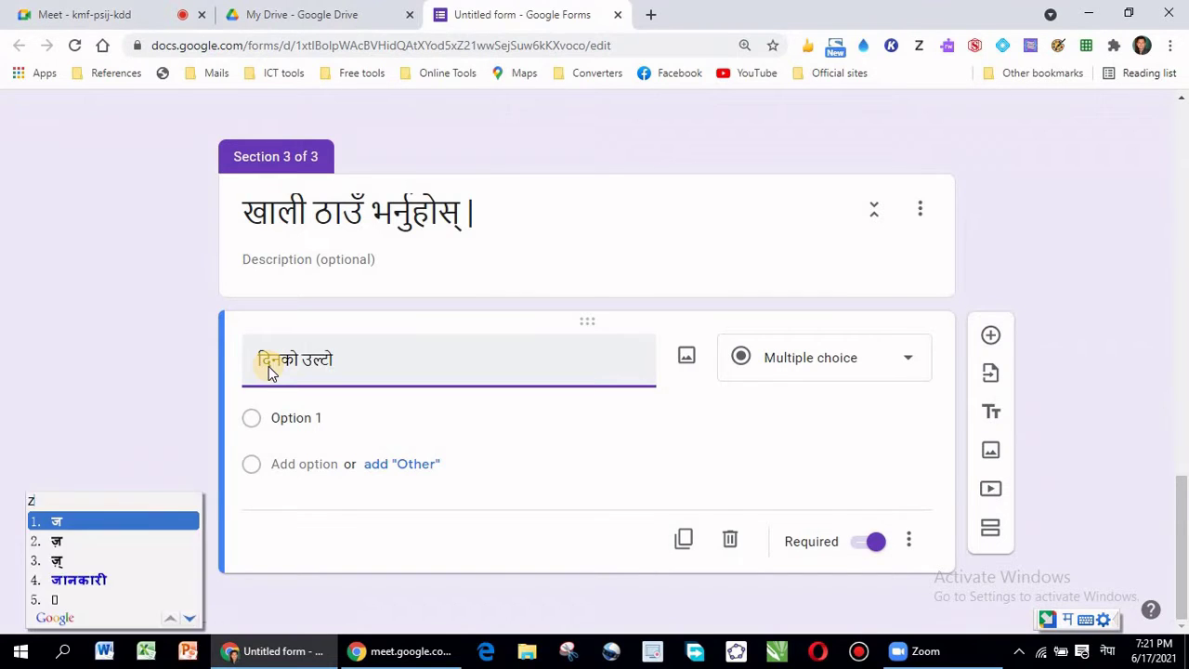
{"action": "key", "text": "BackSpace"}
{"action": "key", "text": "BackSpace"}
{"action": "key", "text": "BackSpace"}
{"action": "type", "text": "arth"}
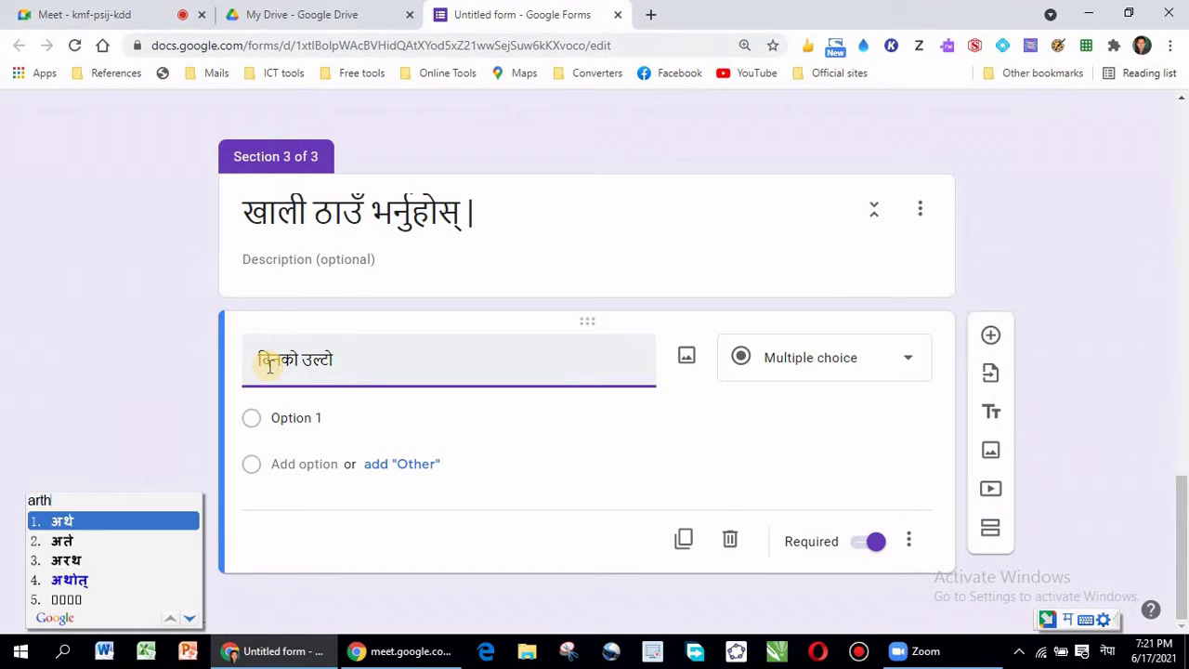
{"action": "key", "text": "space"}
{"action": "type", "text": "dine"}
{"action": "key", "text": "space"}
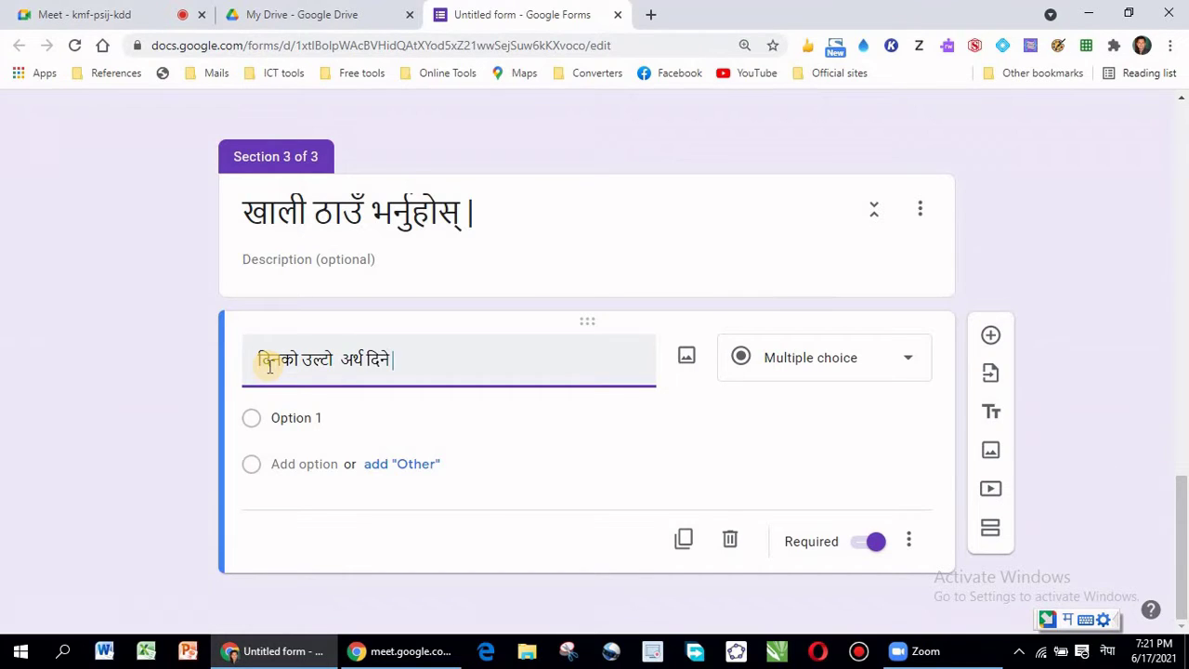
{"action": "type", "text": "shabd"}
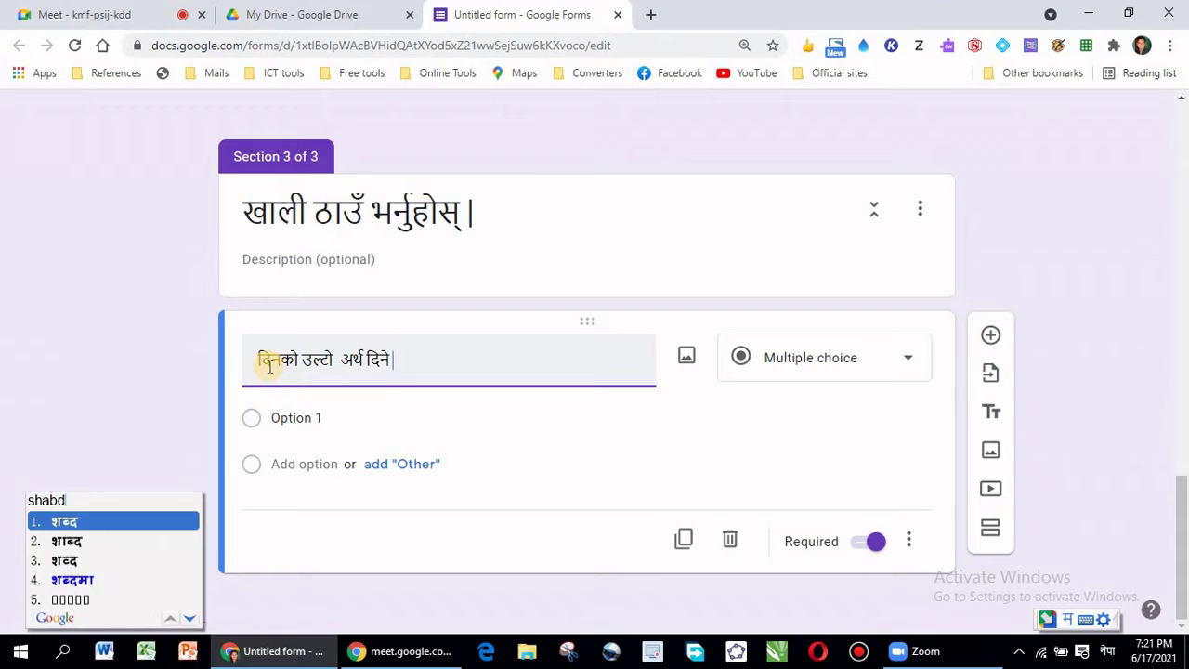
{"action": "key", "text": "space"}
{"action": "type", "text": "r"}
{"action": "key", "text": "BackSpace"}
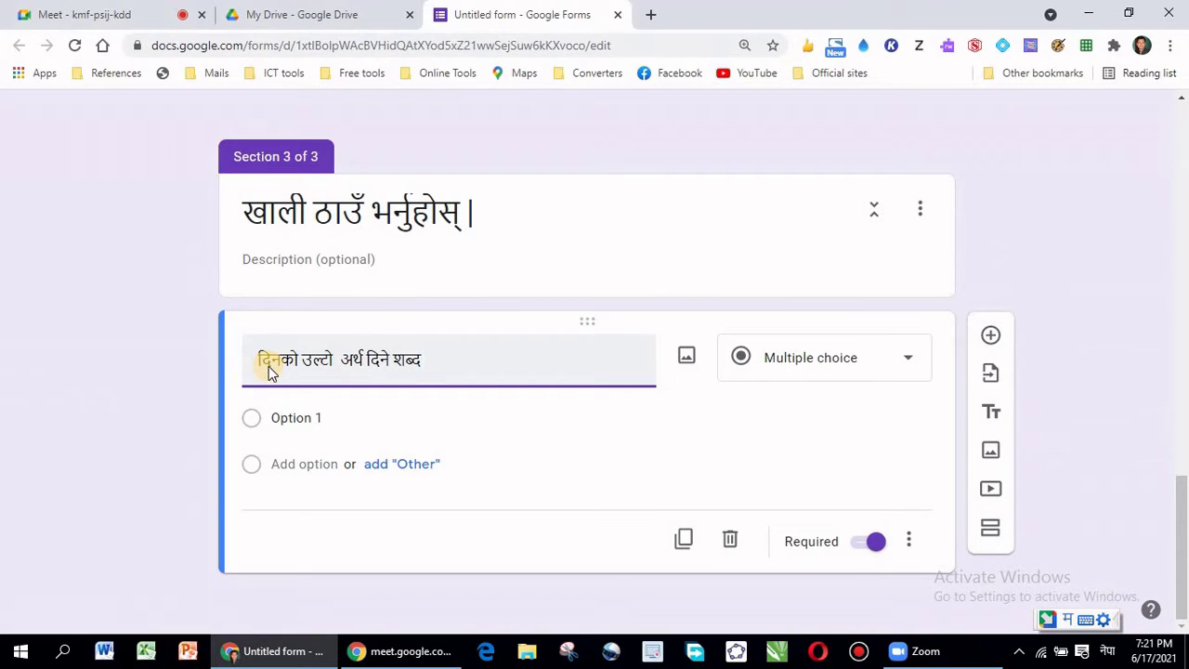
{"action": "type", "text": "....."}
{"action": "type", "text": "............ ho "}
{"action": "type", "text": "।"}
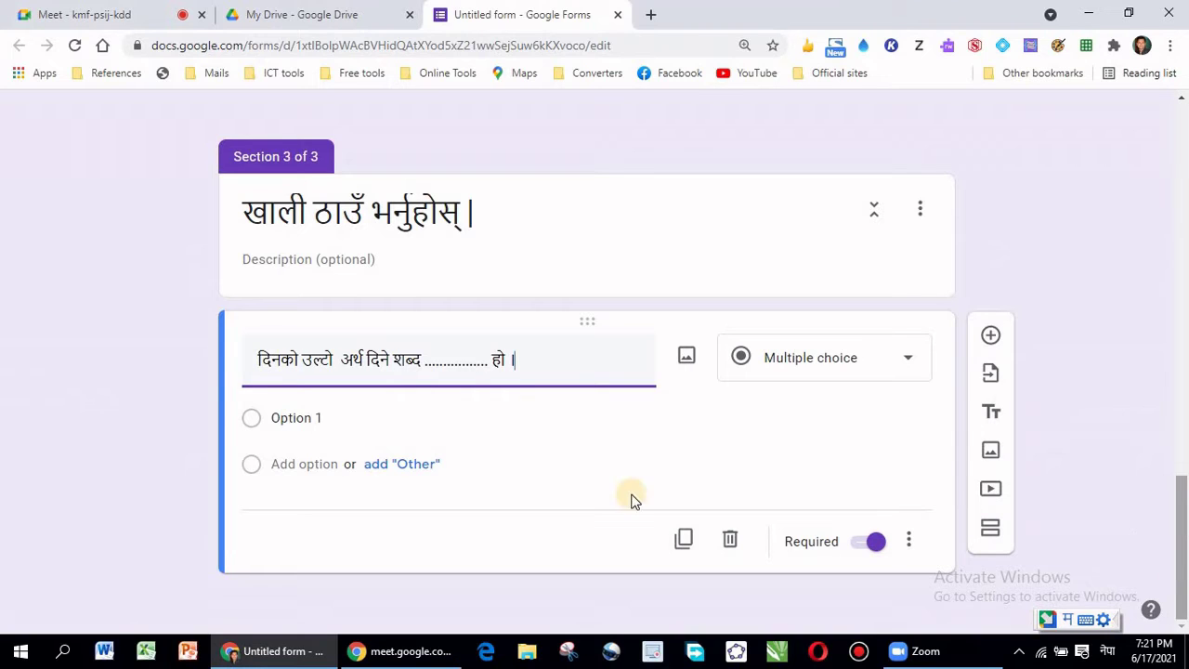
- Enter "रात" and "बिहान" as the question's first two choices and add a third option
{"action": "left_click", "coordinate": [356, 421]}
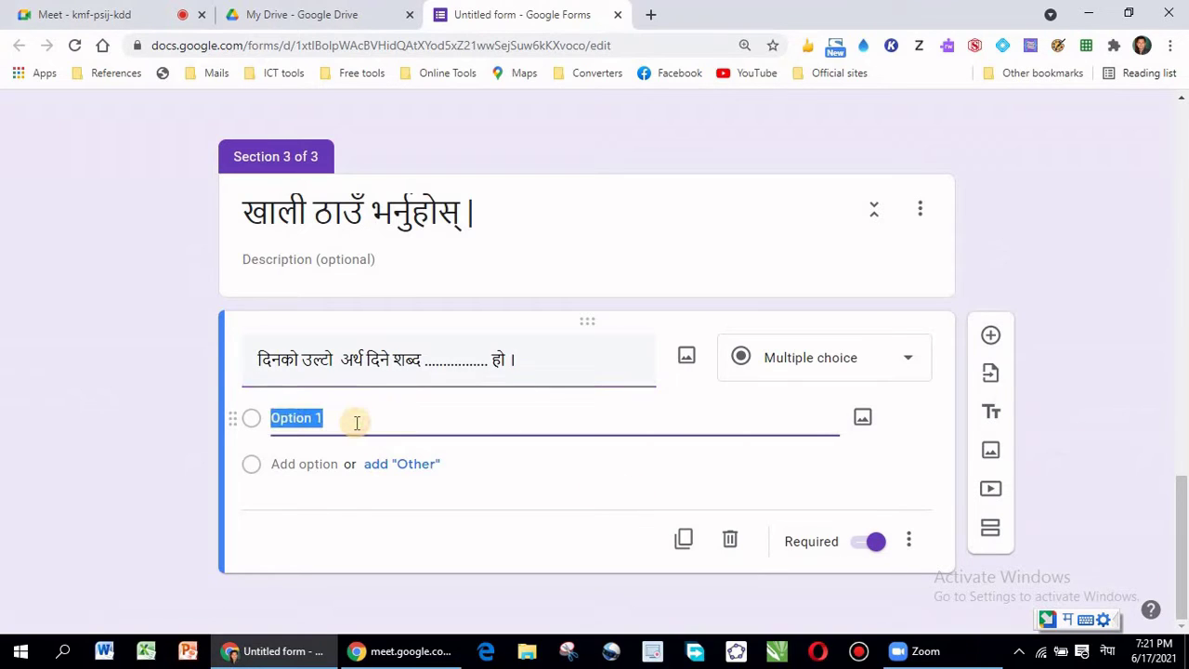
{"action": "type", "text": "raat"}
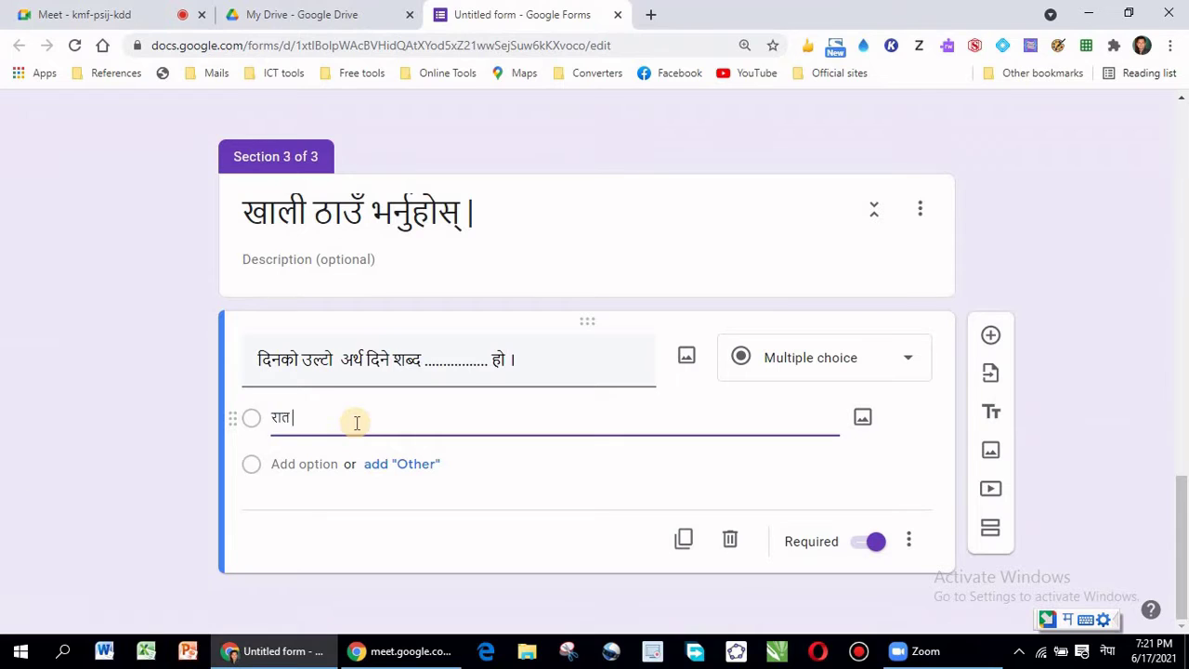
{"action": "key", "text": "Return"}
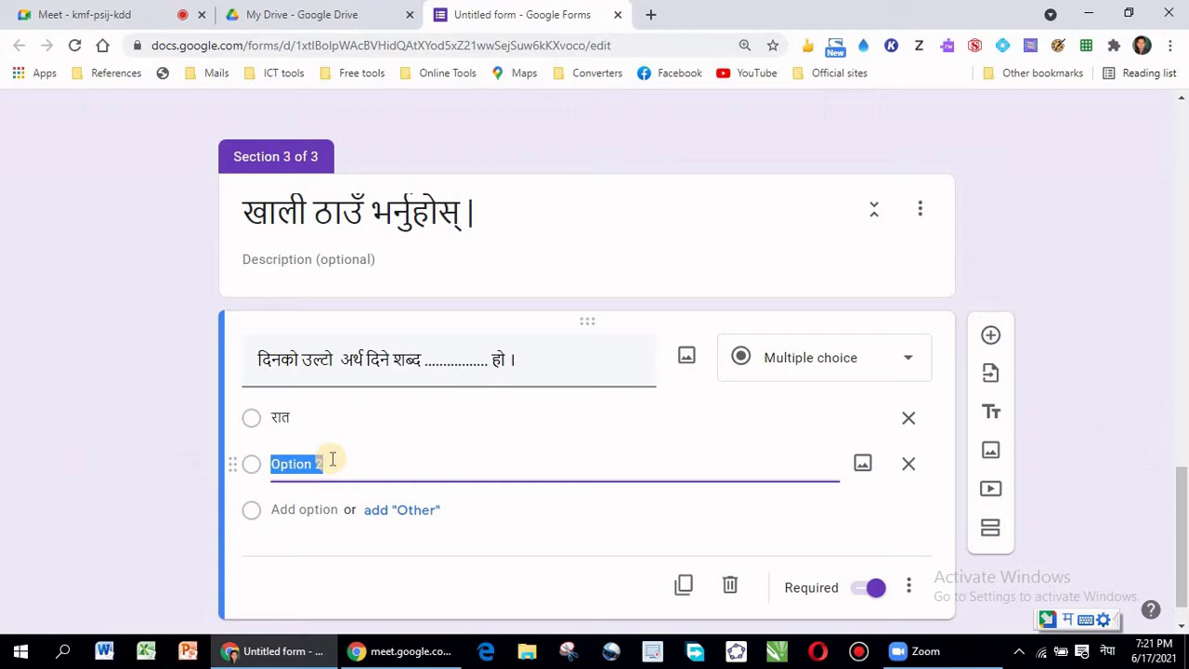
{"action": "type", "text": "bihana"}
{"action": "key", "text": "space"}
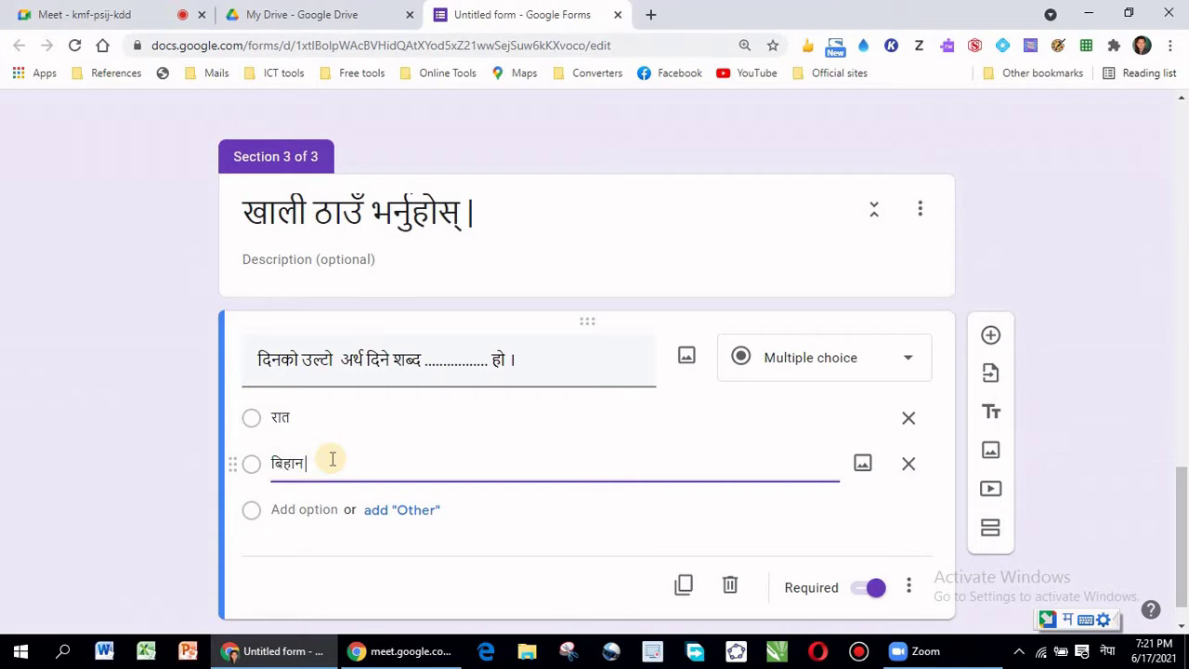
{"action": "key", "text": "Return"}
{"action": "type", "text": "adh"}
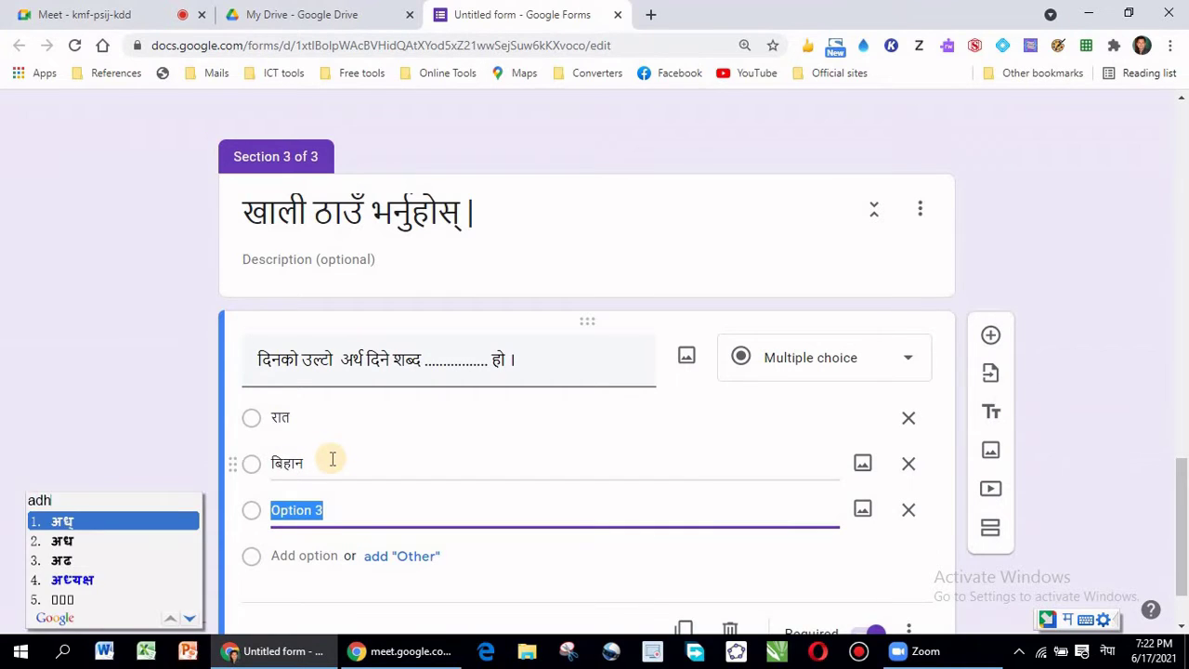
{"action": "key", "text": "BackSpace"}
{"action": "key", "text": "BackSpace"}
{"action": "key", "text": "BackSpace"}
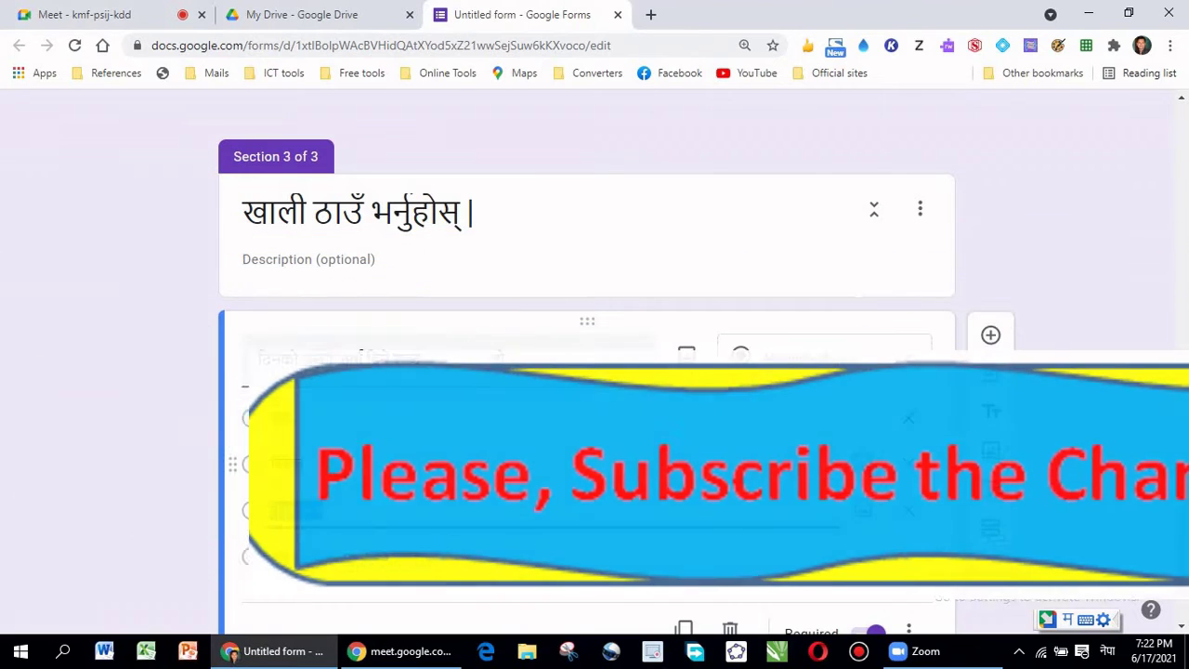
{"action": "type", "text": "adhyaa"}
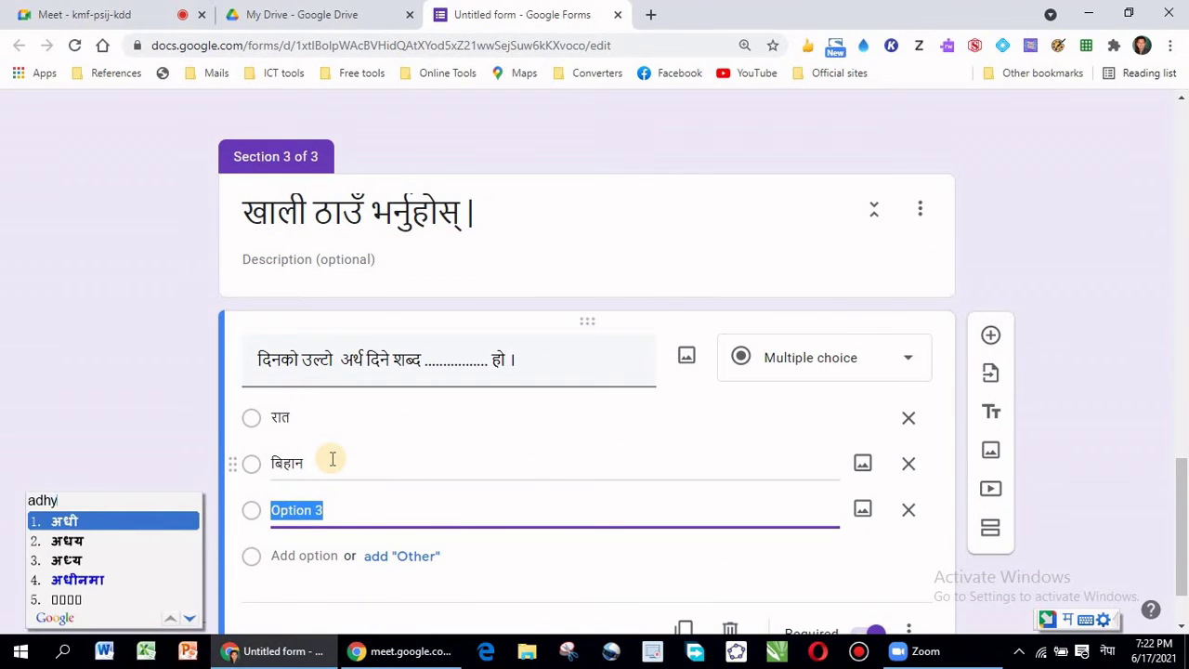
{"action": "type", "text": "ro"}
{"action": "key", "text": "space"}
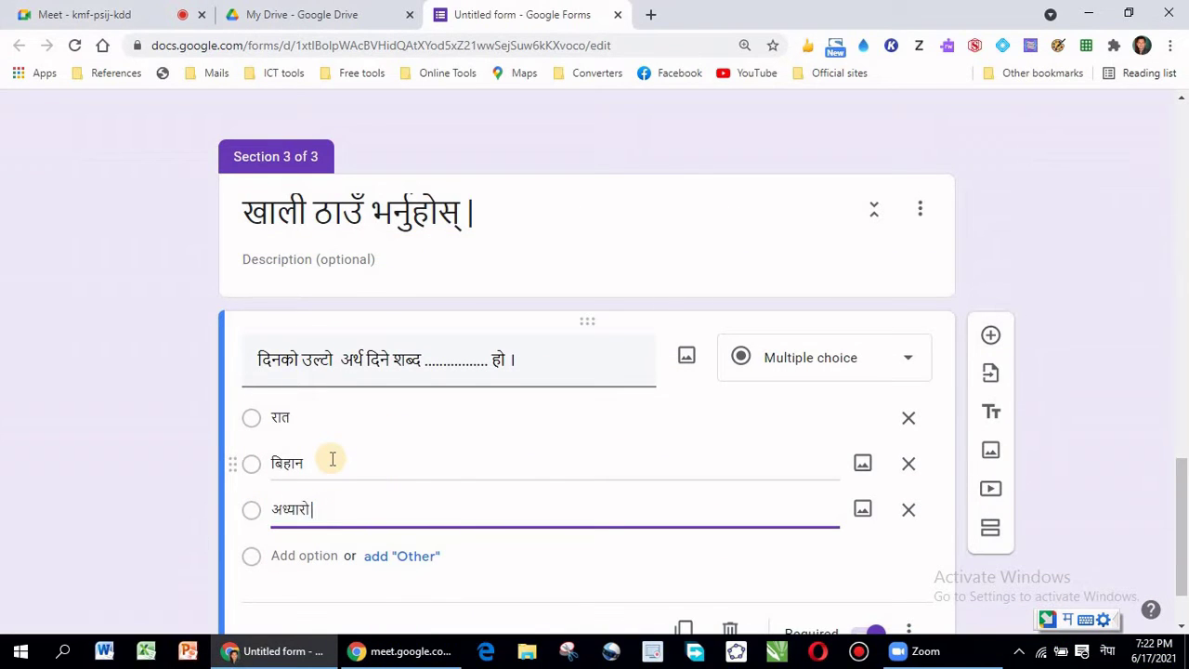
{"action": "key", "text": "BackSpace"}
{"action": "key", "text": "BackSpace"}
{"action": "key", "text": "BackSpace"}
{"action": "key", "text": "BackSpace"}
{"action": "key", "text": "BackSpace"}
{"action": "key", "text": "BackSpace"}
{"action": "key", "text": "BackSpace"}
{"action": "key", "text": "BackSpace"}
- Enter "उज्यालो" as the third choice and duplicate the question
{"action": "type", "text": "ujyaalo"}
{"action": "key", "text": "space"}
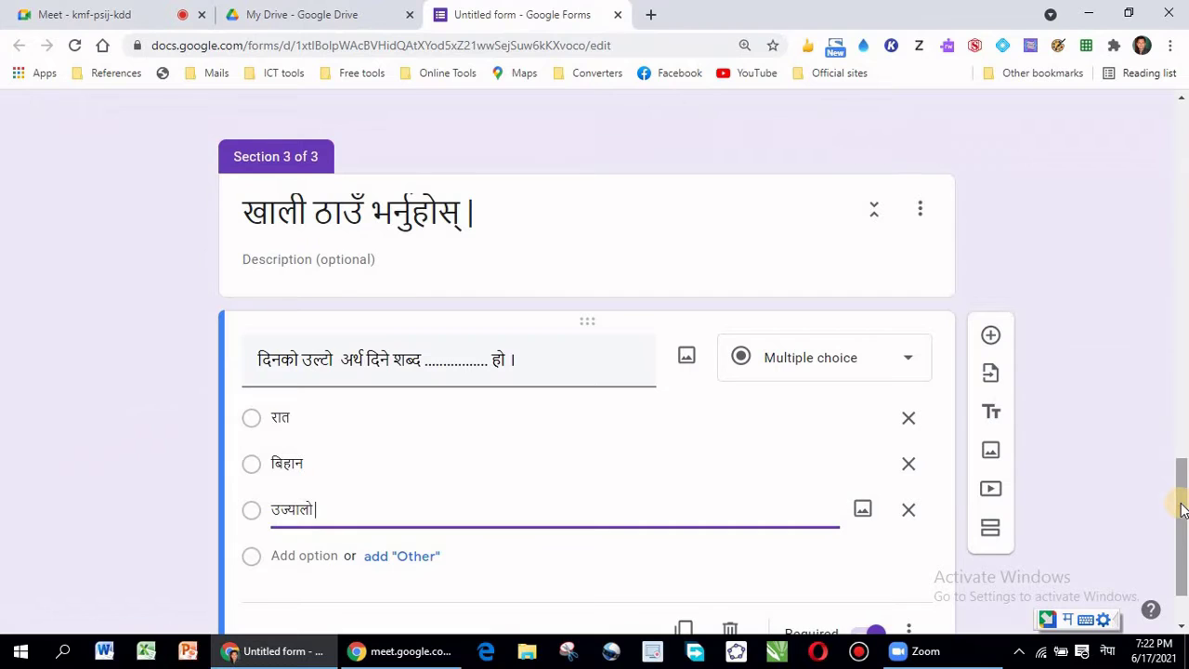
{"action": "left_click_drag", "start_coordinate": [1182, 509], "coordinate": [1182, 544]}
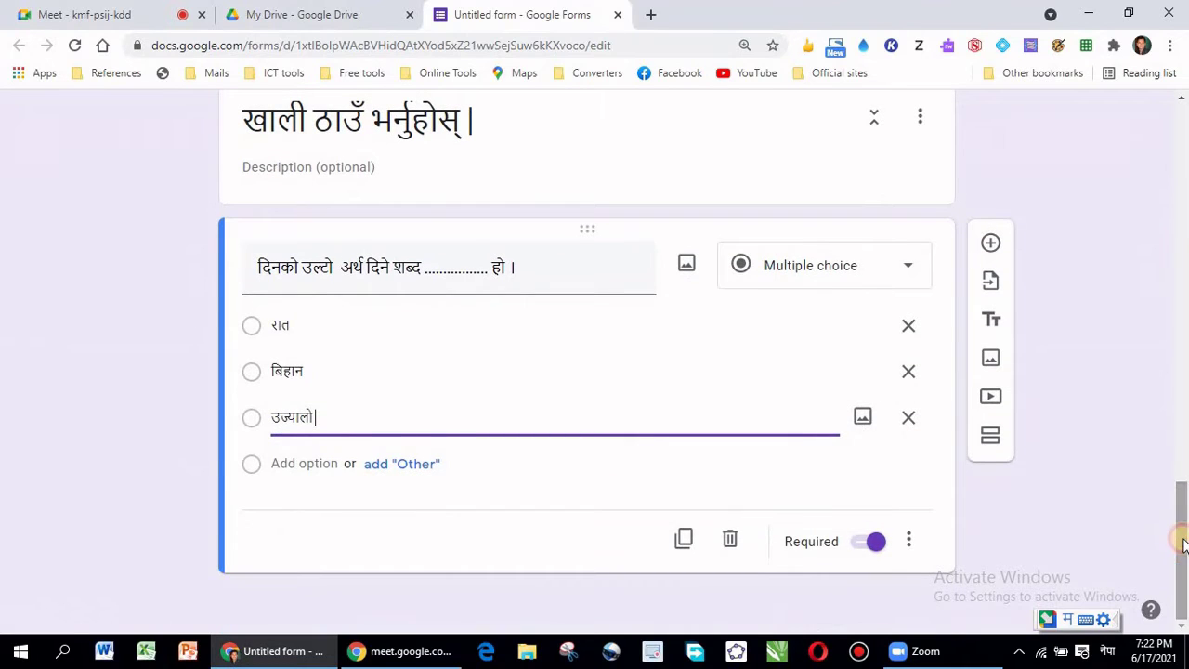
{"action": "left_click", "coordinate": [309, 370]}
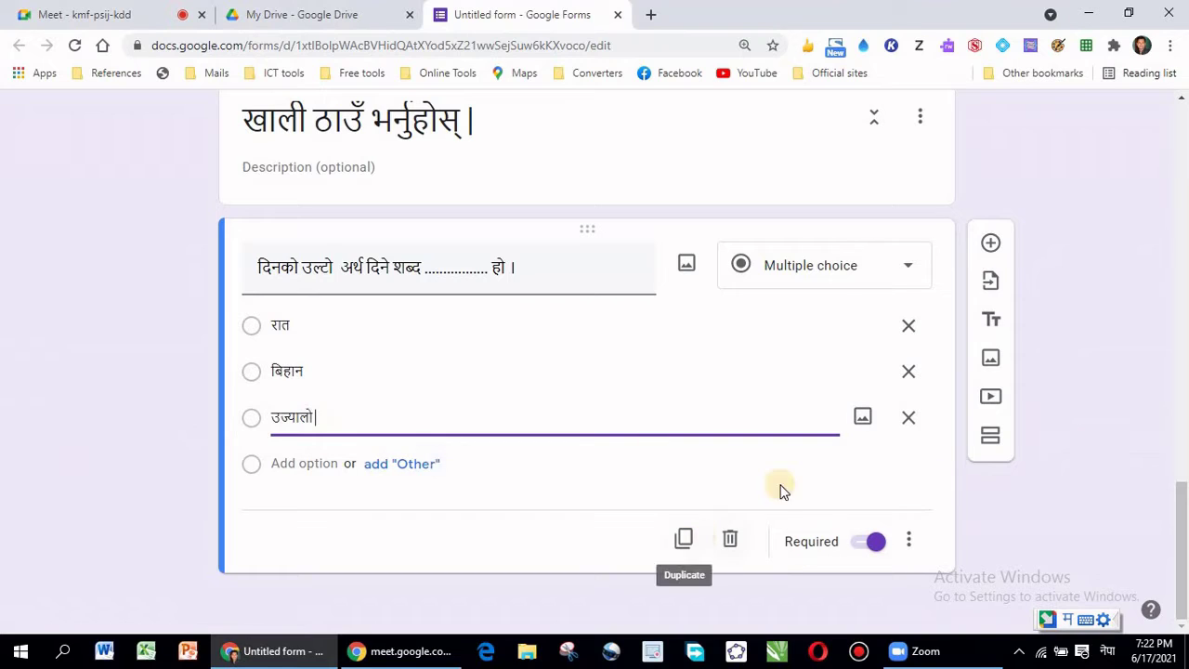
{"action": "left_click", "coordinate": [681, 547]}
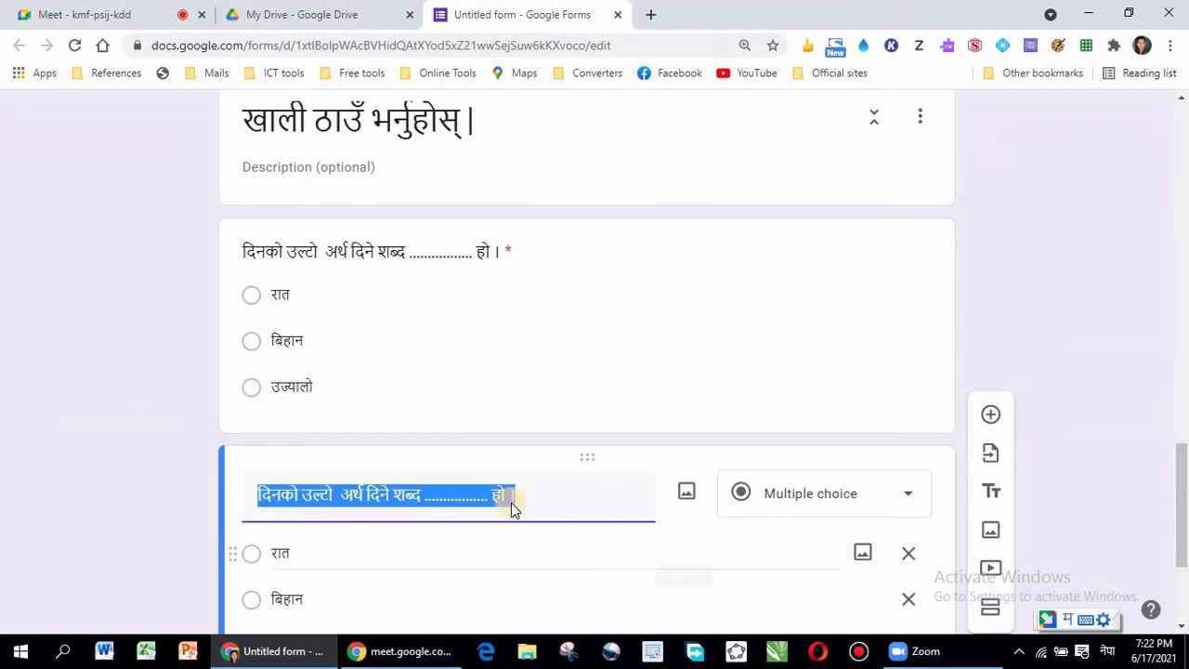
- Reword the duplicated question's text as "रामको बुवाको नाम ................ हो ।"
{"action": "left_click", "coordinate": [253, 493]}
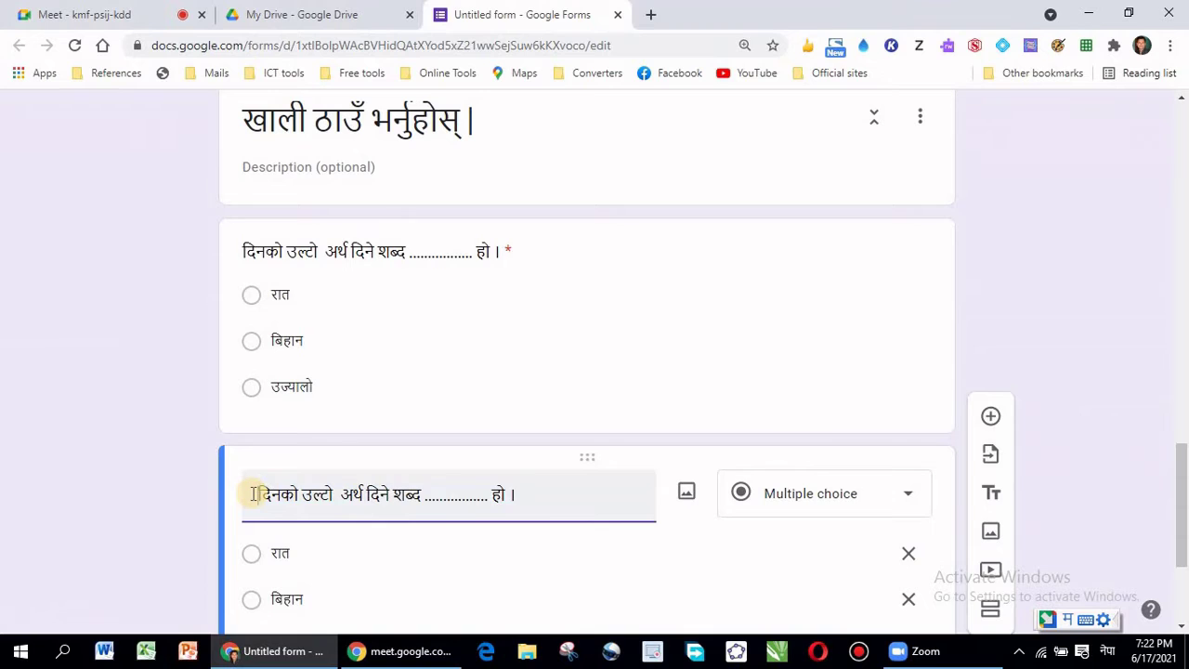
{"action": "key", "text": "shift+Right"}
{"action": "key", "text": "shift+Right"}
{"action": "key", "text": "shift+Right"}
{"action": "key", "text": "shift+Right"}
{"action": "key", "text": "shift+Right"}
{"action": "key", "text": "shift+Right"}
{"action": "key", "text": "shift+Right"}
{"action": "key", "text": "shift+Right"}
{"action": "key", "text": "shift+Right"}
{"action": "key", "text": "shift+Right"}
{"action": "key", "text": "shift+Right"}
{"action": "key", "text": "shift+Right"}
{"action": "key", "text": "shift+Right"}
{"action": "key", "text": "shift+Right"}
{"action": "key", "text": "shift+Right"}
{"action": "key", "text": "shift+Left"}
{"action": "key", "text": "shift+Left"}
{"action": "key", "text": "shift+Left"}
{"action": "key", "text": "shift+Left"}
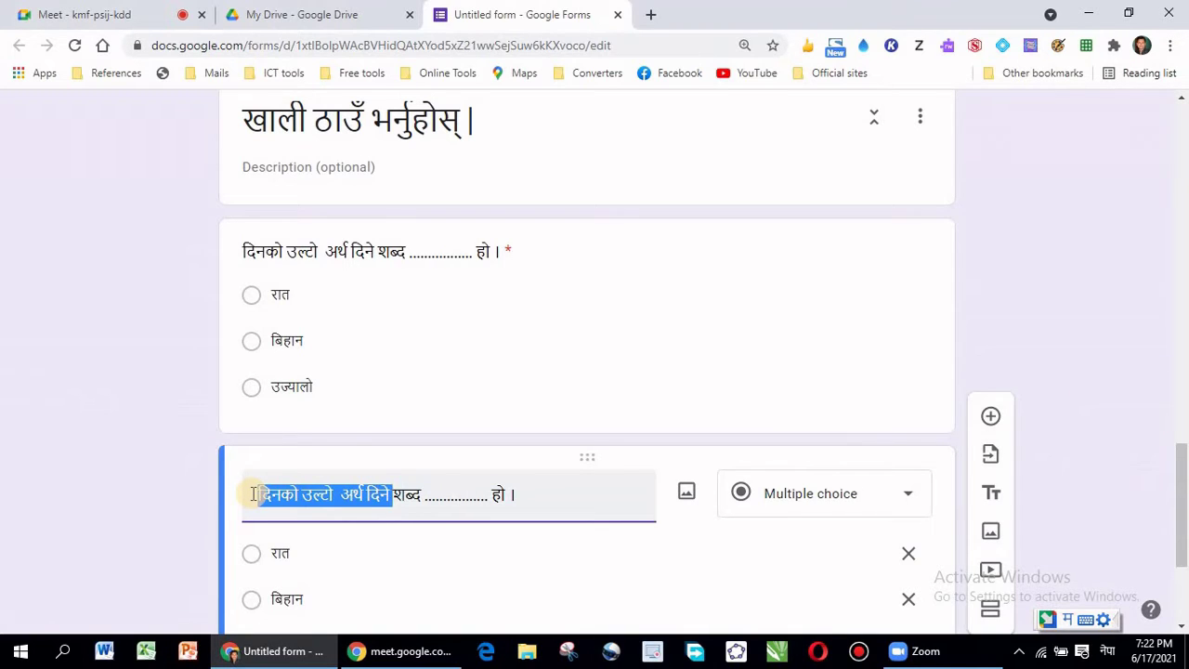
{"action": "type", "text": "raa"}
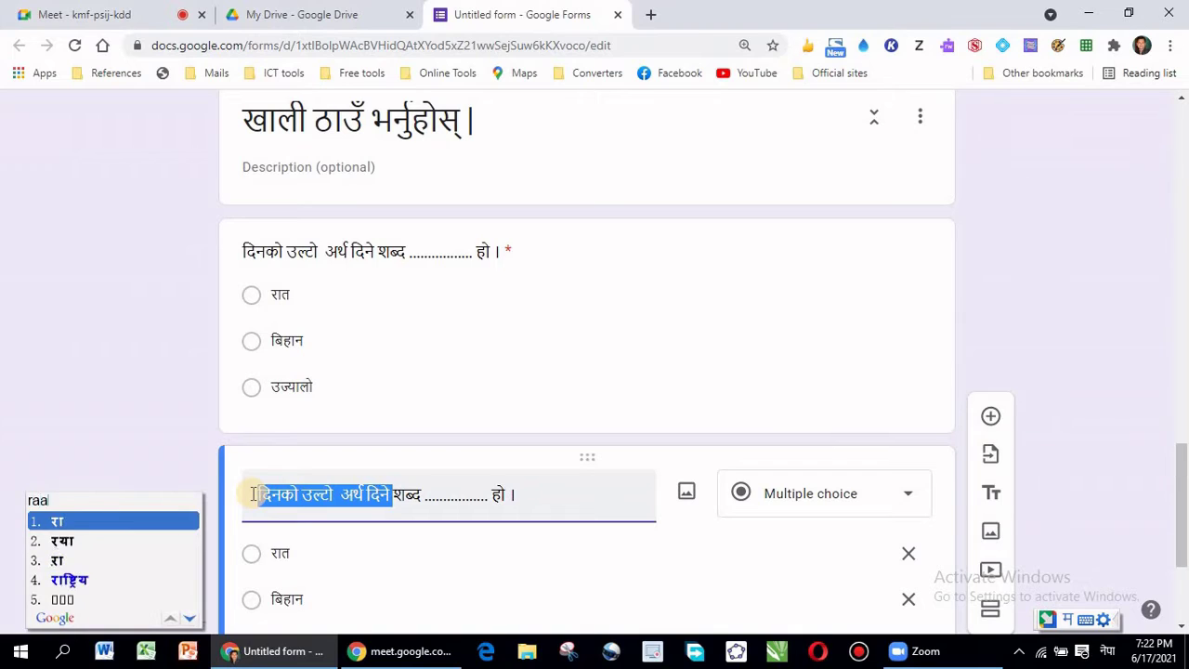
{"action": "key", "text": "BackSpace"}
{"action": "key", "text": "BackSpace"}
{"action": "key", "text": "BackSpace"}
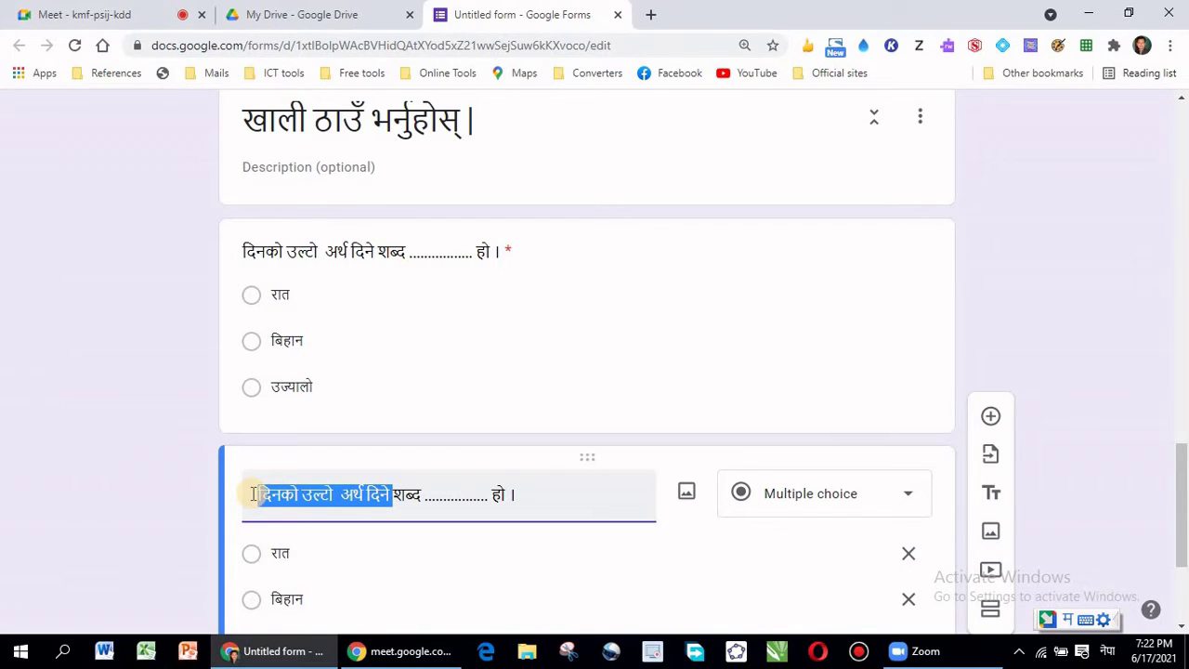
{"action": "type", "text": "raamko"}
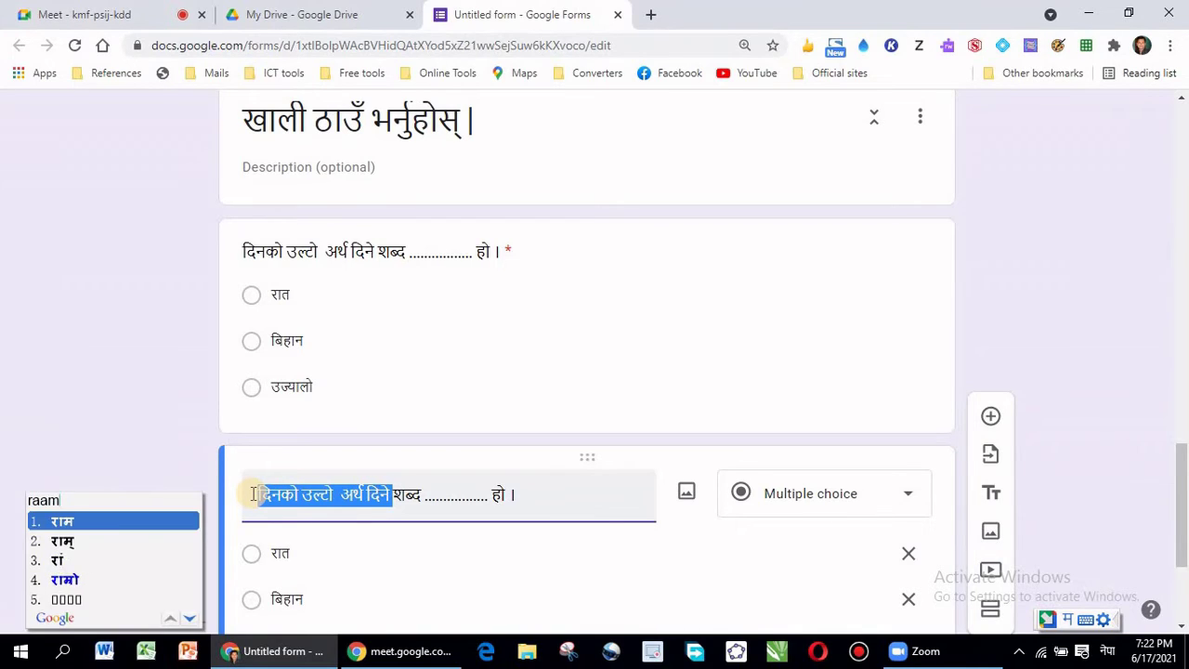
{"action": "type", "text": " buwako "}
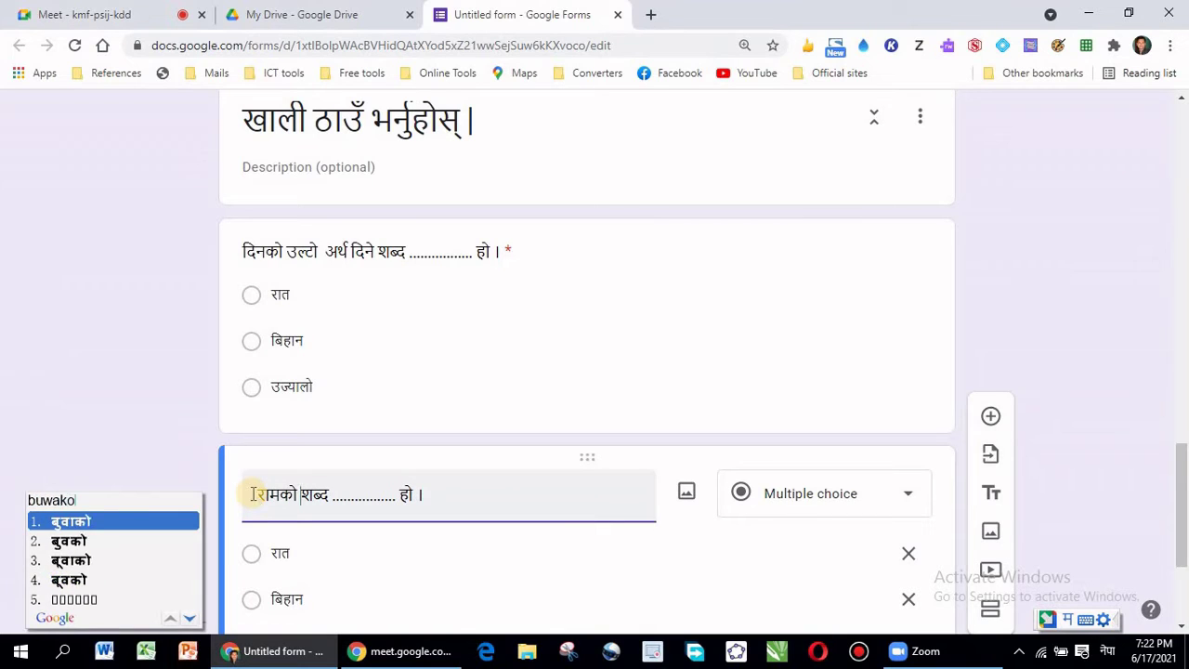
{"action": "type", "text": "naam"}
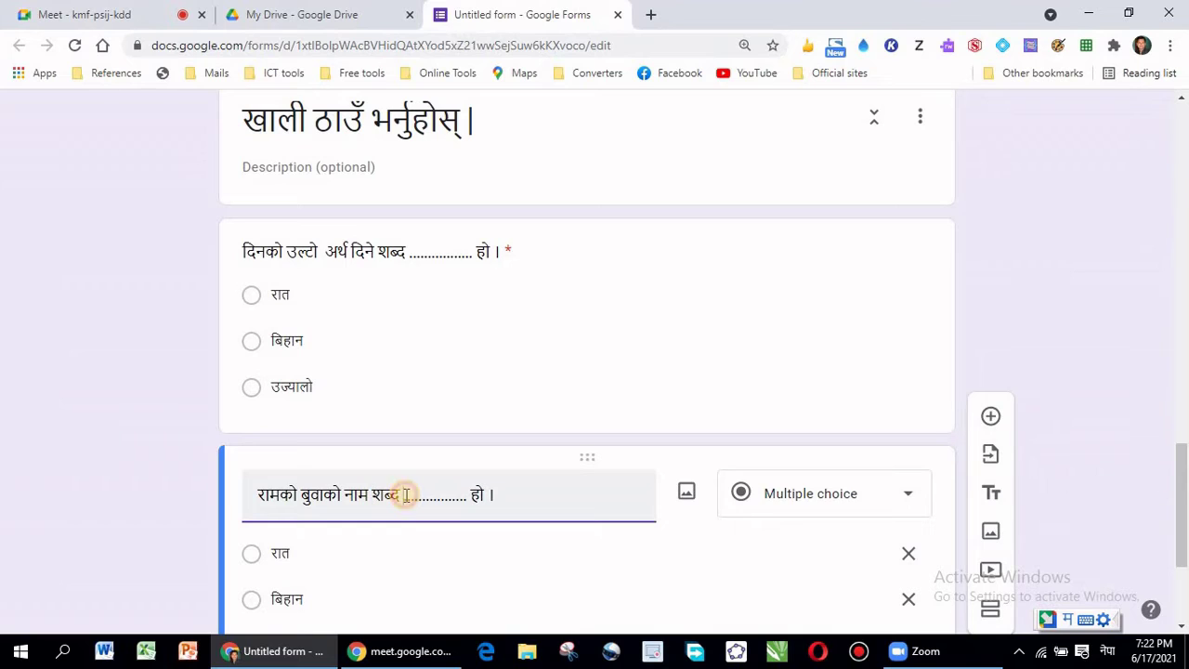
{"action": "key", "text": "Delete"}
{"action": "key", "text": "Delete"}
{"action": "key", "text": "Delete"}
{"action": "key", "text": "Delete"}
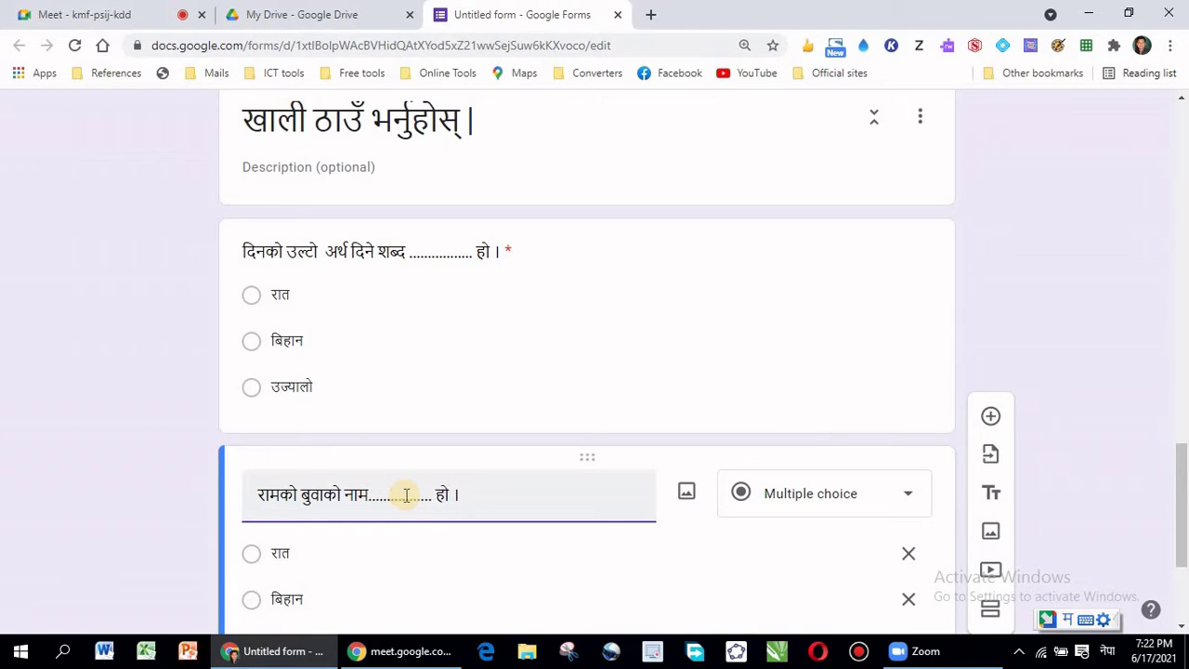
- Replace the duplicated question's three choices with "दशरथ", "रावण" and "भरत"
{"action": "left_click", "coordinate": [331, 547]}
{"action": "type", "text": "da"}
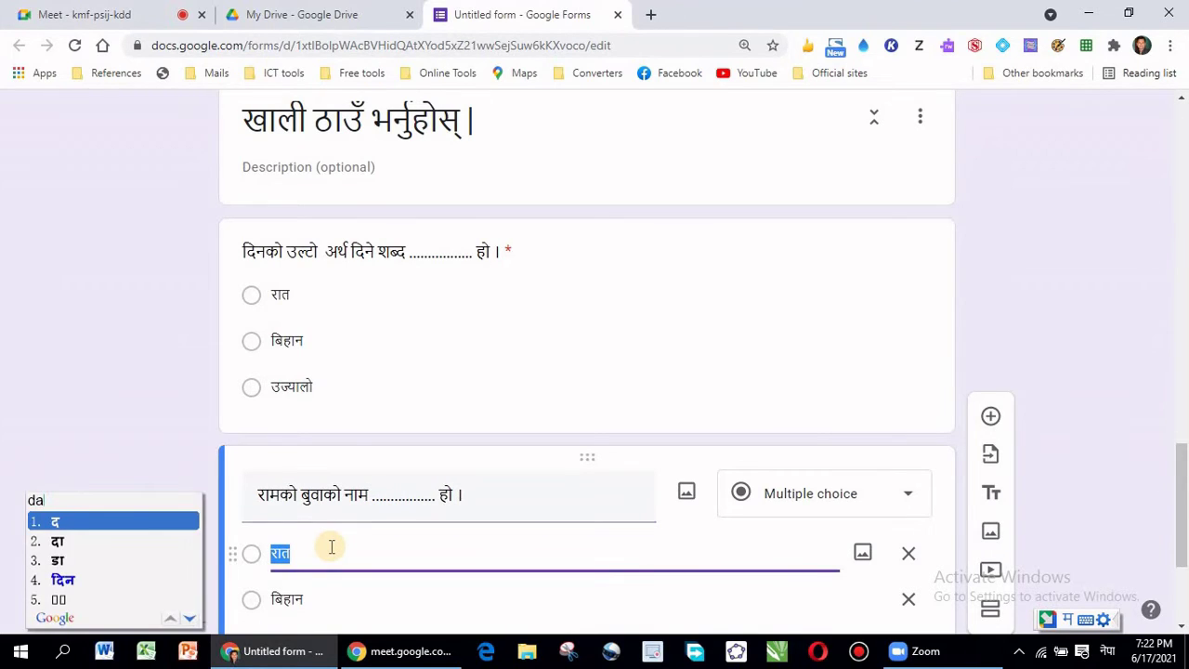
{"action": "type", "text": "shrath"}
{"action": "key", "text": "space"}
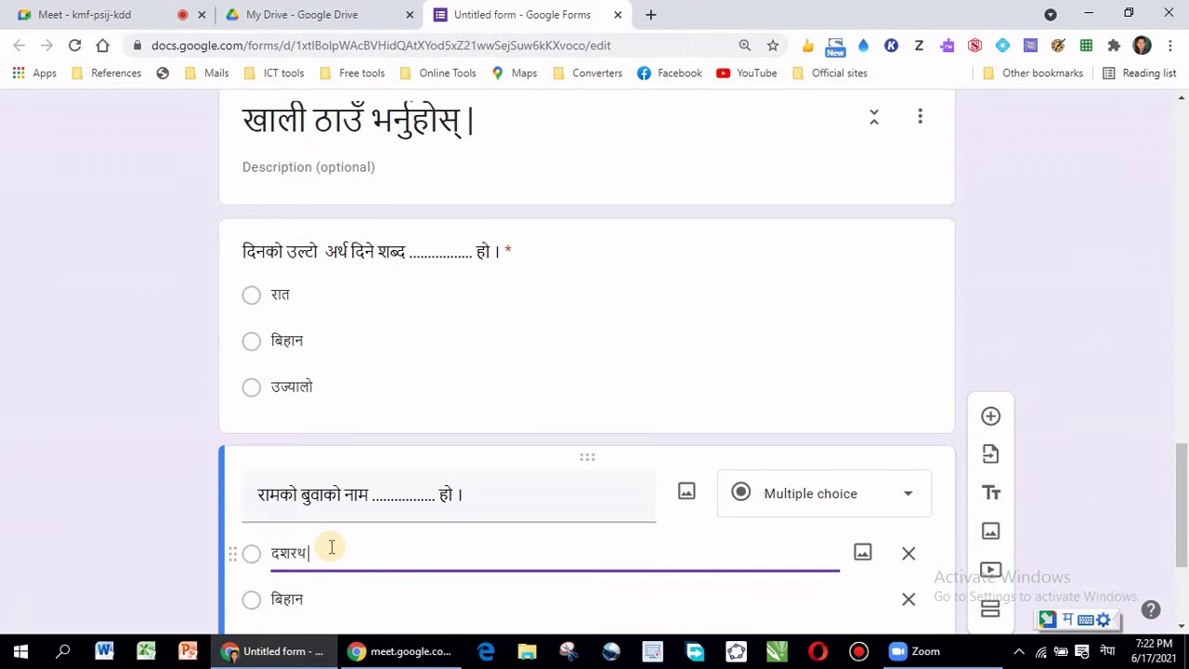
{"action": "left_click", "coordinate": [323, 597]}
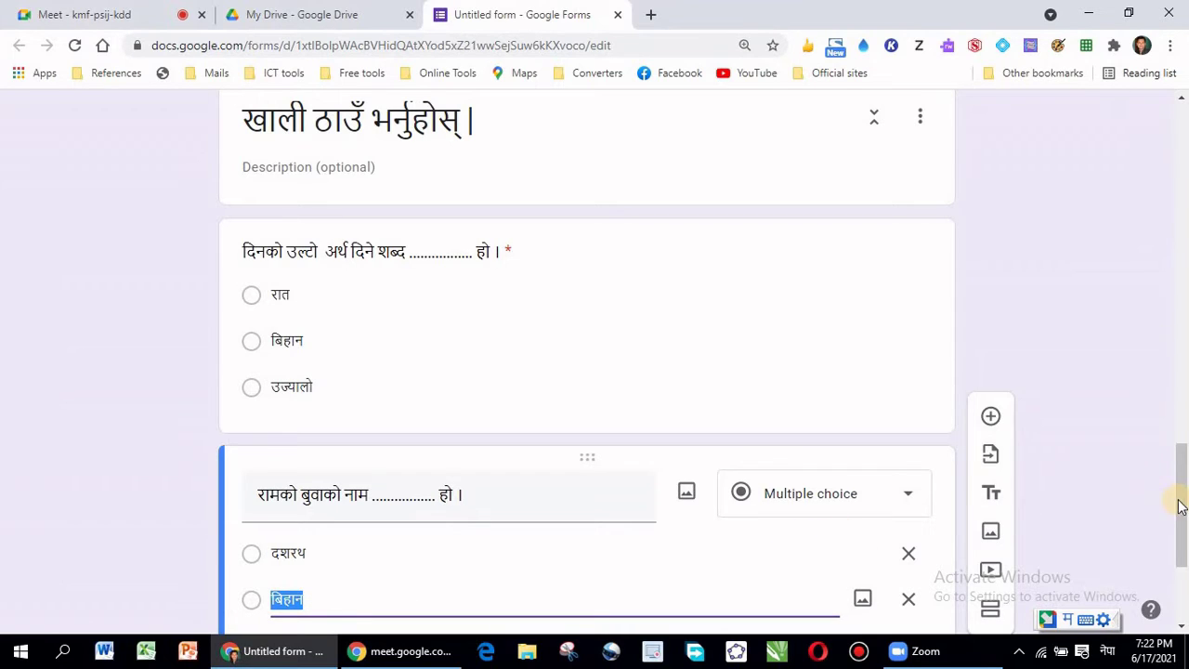
{"action": "scroll", "coordinate": [1182, 499], "scroll_direction": "down", "scroll_amount": 3}
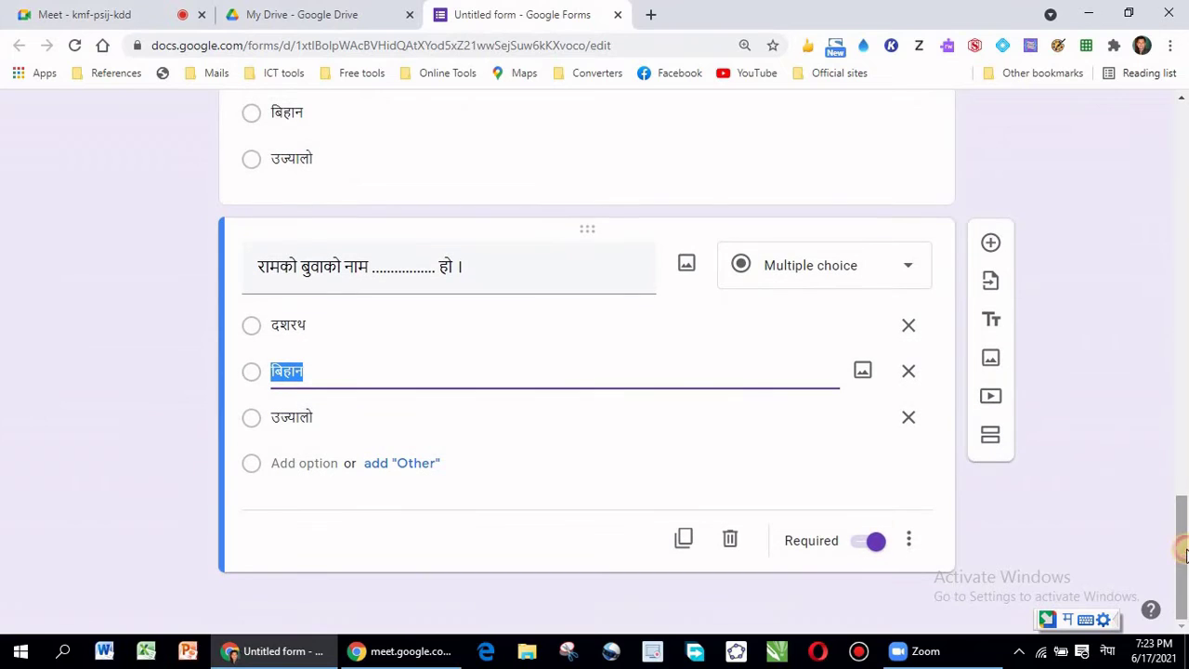
{"action": "type", "text": "रावण"}
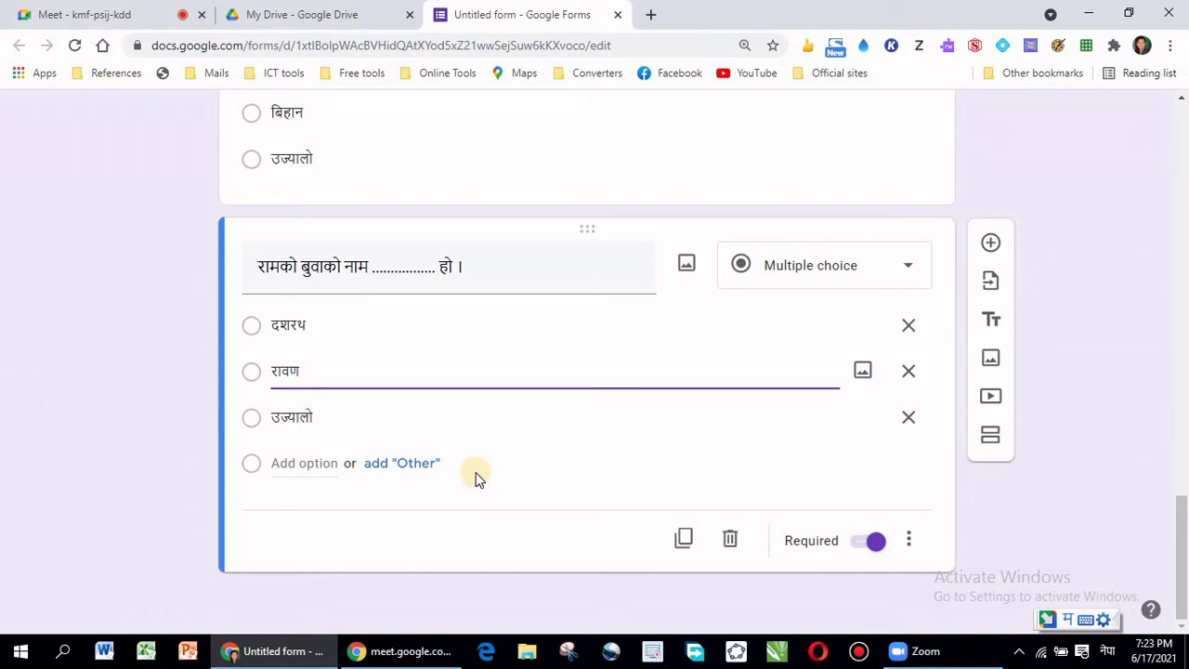
{"action": "left_click", "coordinate": [372, 423]}
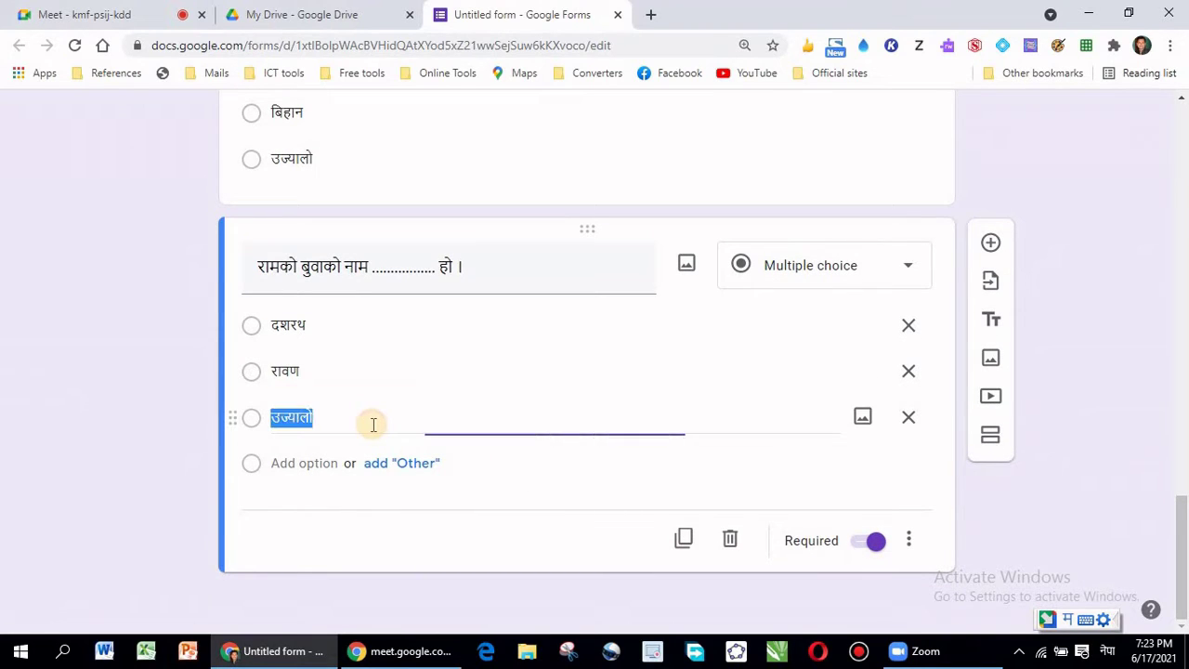
{"action": "type", "text": "bharat"}
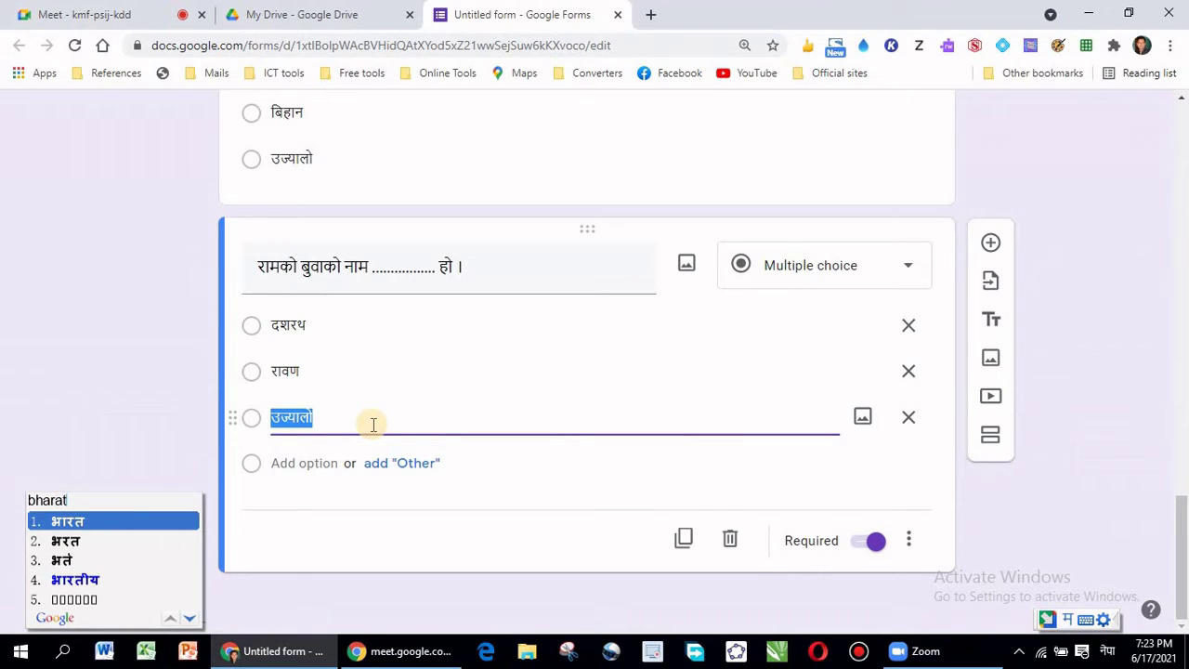
{"action": "key", "text": "Down"}
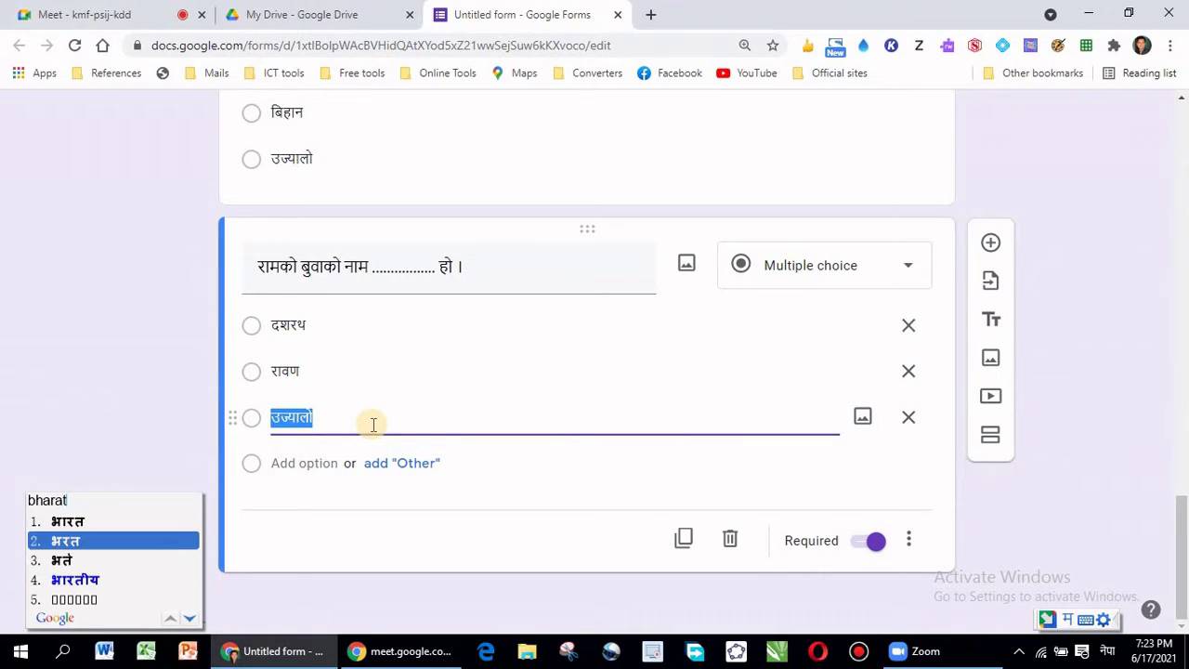
{"action": "key", "text": "Return"}
- Change the question's second choice to "बिष्णु"
{"action": "left_click", "coordinate": [315, 369]}
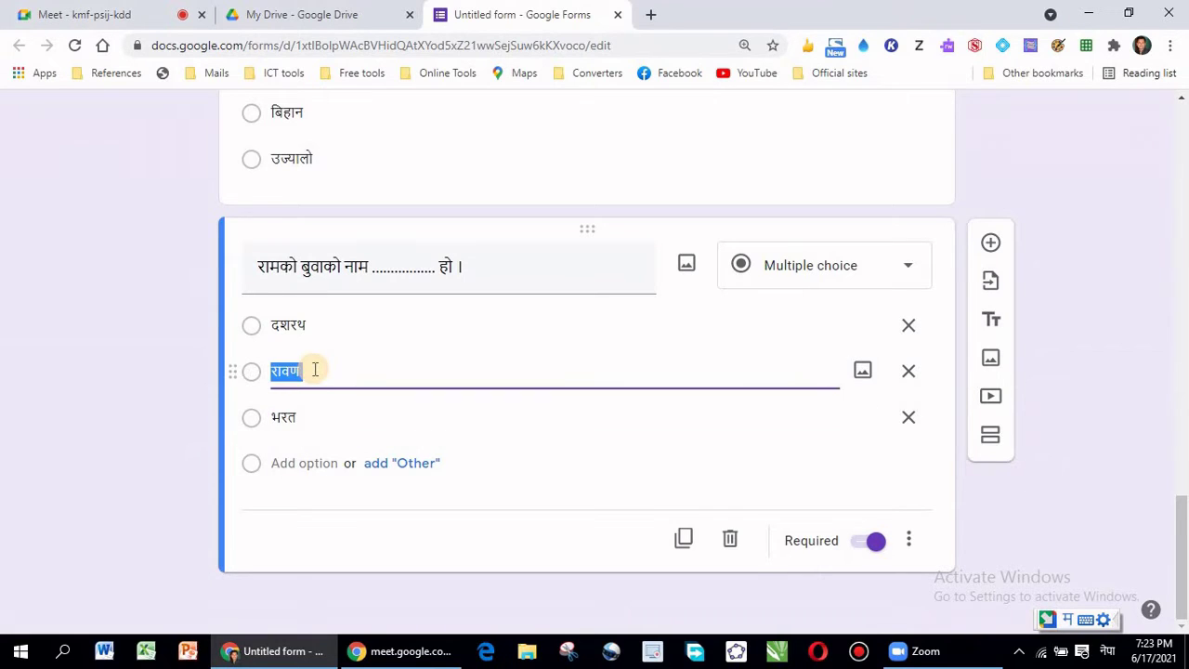
{"action": "key", "text": "BackSpace"}
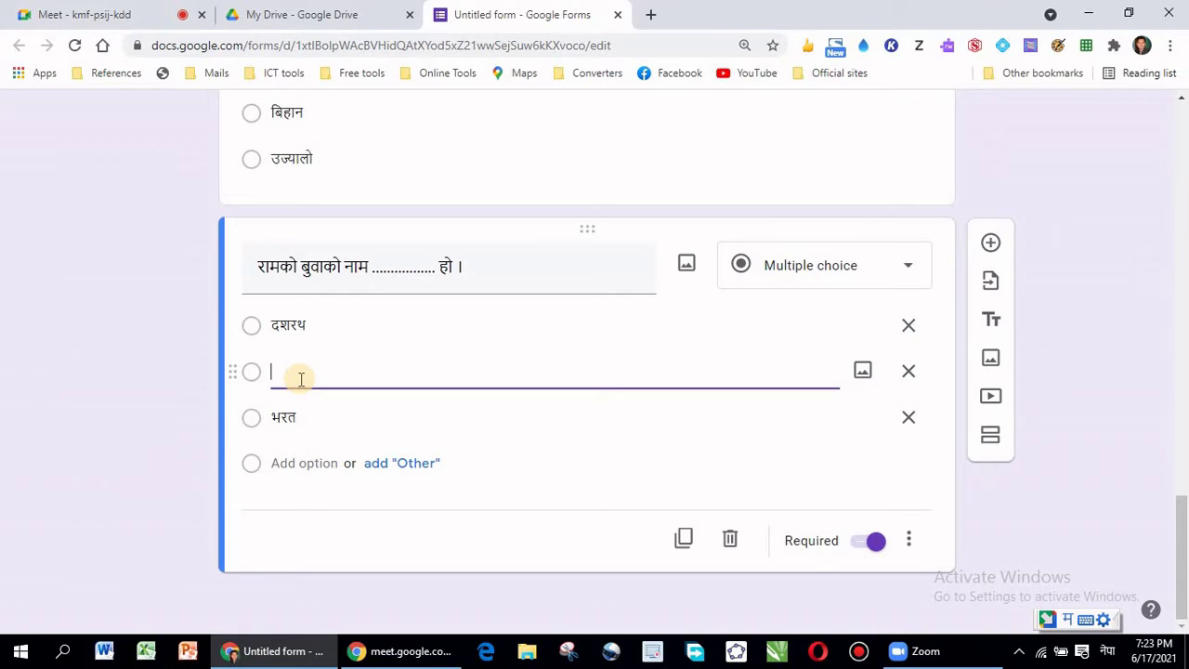
{"action": "type", "text": "bishnu"}
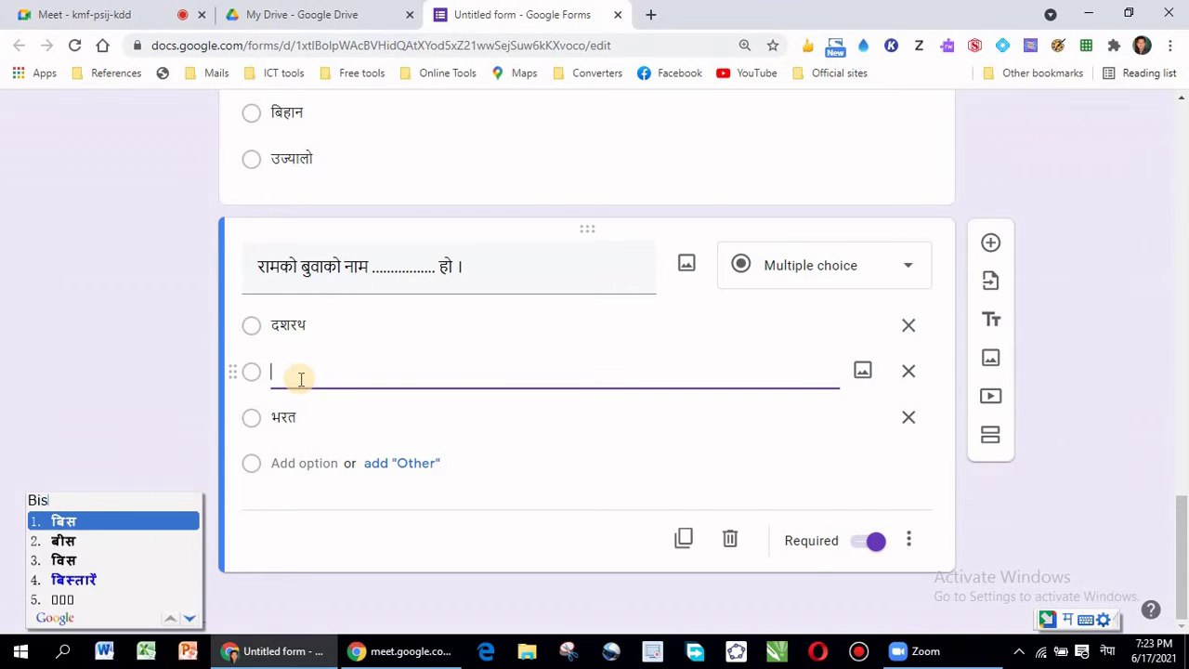
{"action": "key", "text": "space"}
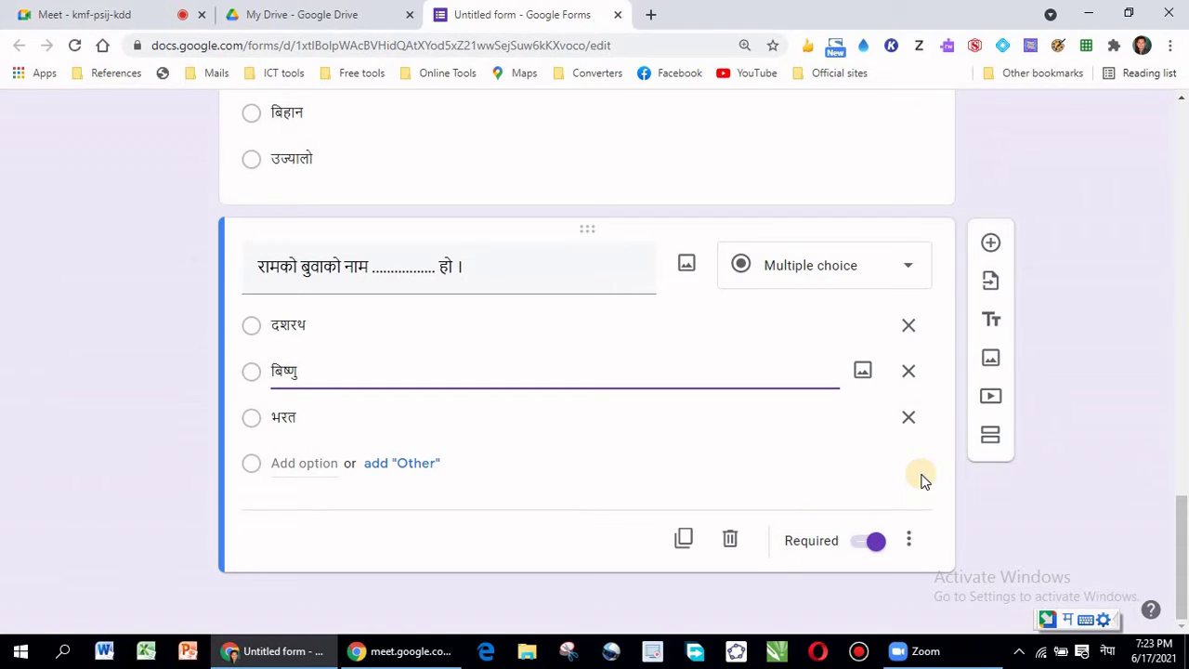
- Add a new section after section 3 and title it "जोडा मिलाउनुहोस् ।"
{"action": "left_click", "coordinate": [991, 437]}
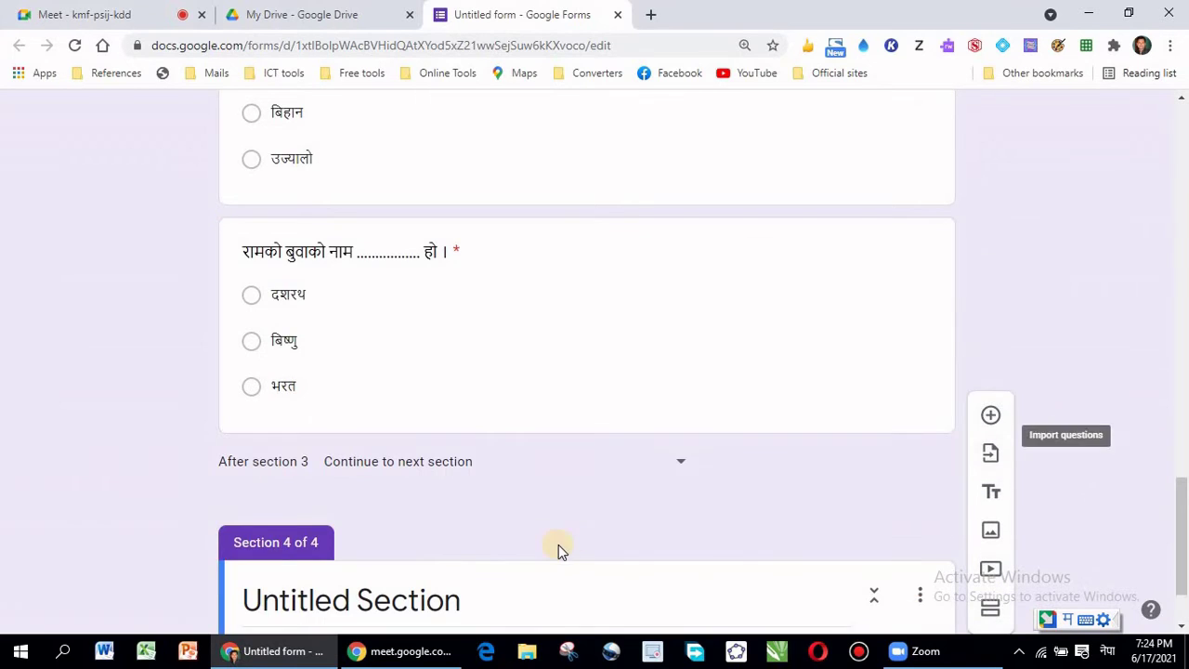
{"action": "left_click", "coordinate": [324, 601]}
{"action": "type", "text": "joaa"}
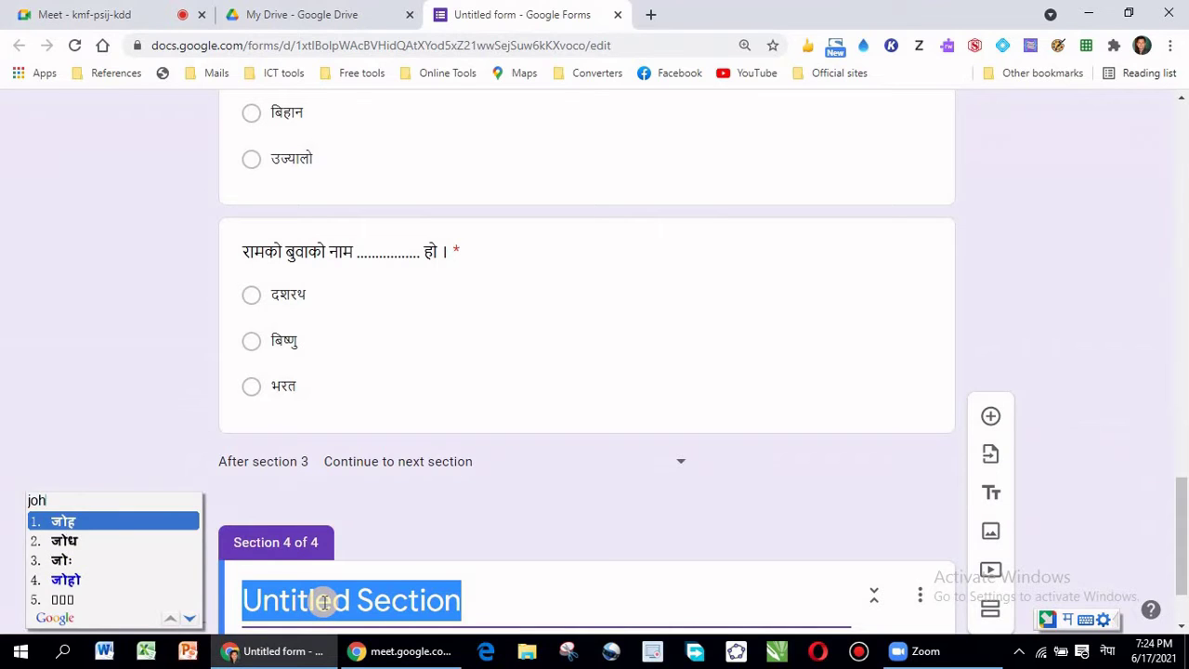
{"action": "key", "text": "BackSpace"}
{"action": "key", "text": "BackSpace"}
{"action": "type", "text": "da"}
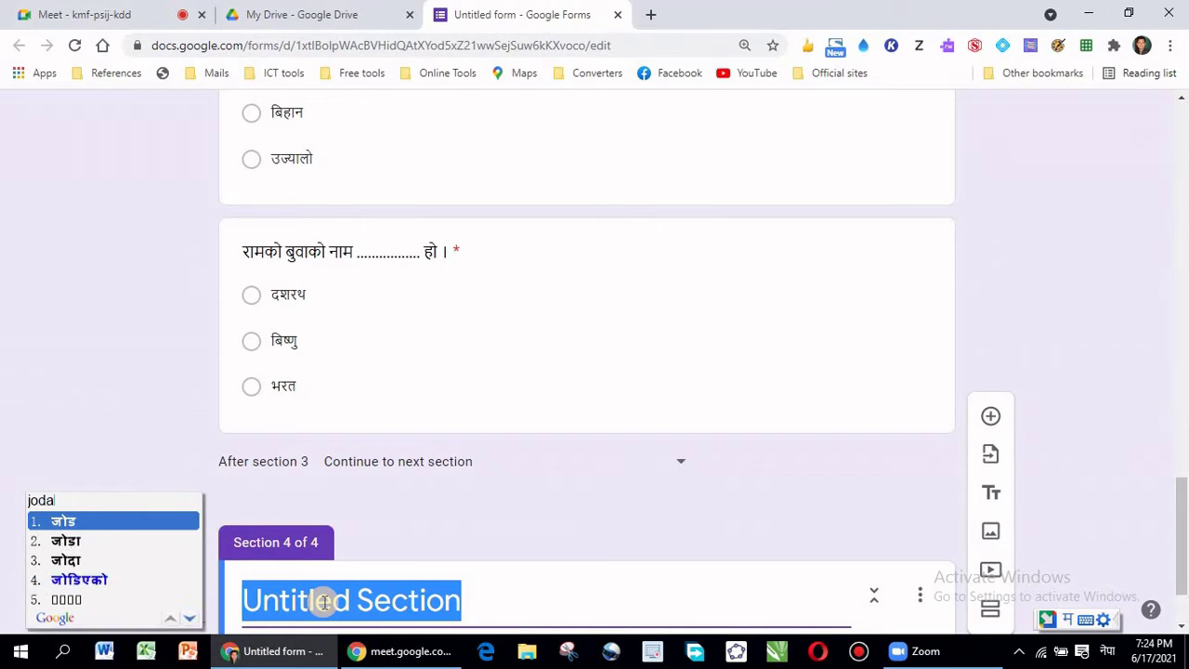
{"action": "key", "text": "BackSpace"}
{"action": "key", "text": "BackSpace"}
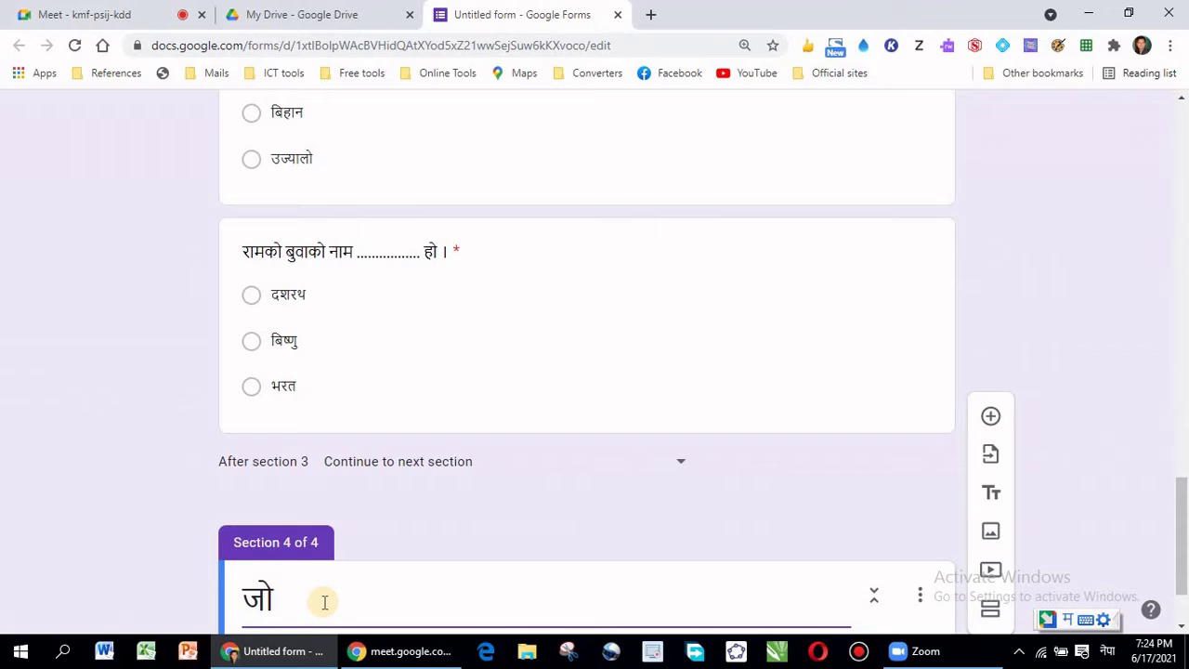
{"action": "key", "text": "BackSpace"}
{"action": "key", "text": "BackSpace"}
{"action": "type", "text": "djo"}
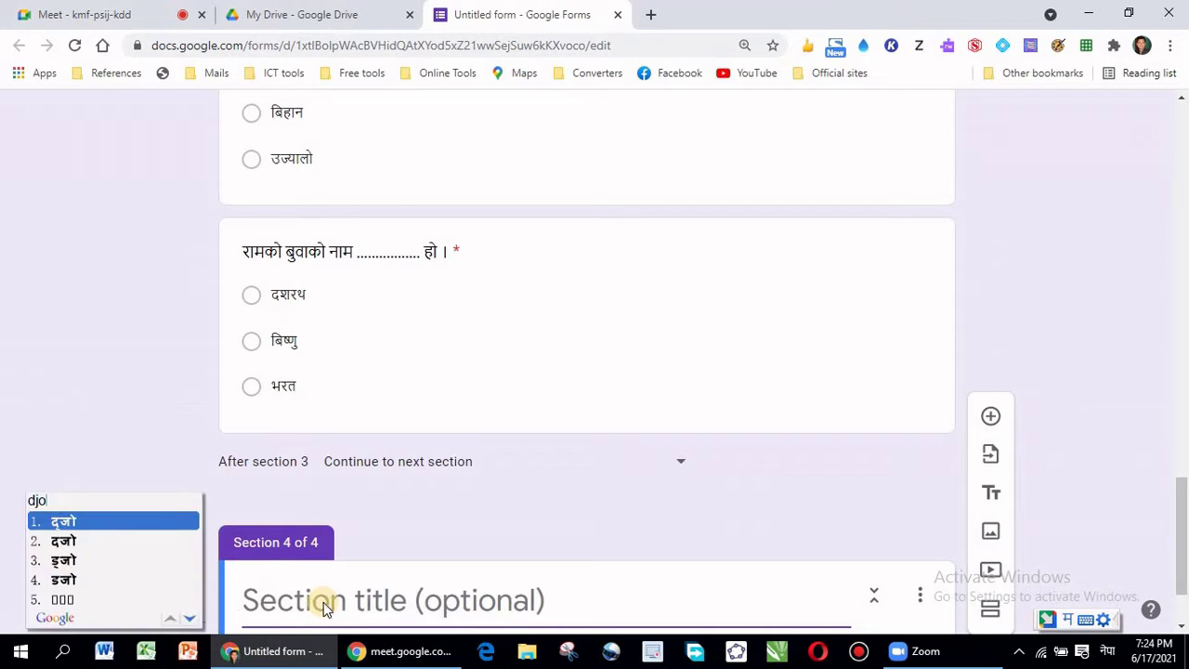
{"action": "key", "text": "BackSpace"}
{"action": "key", "text": "BackSpace"}
{"action": "key", "text": "BackSpace"}
{"action": "type", "text": "a"}
{"action": "key", "text": "BackSpace"}
{"action": "type", "text": "jodaa"}
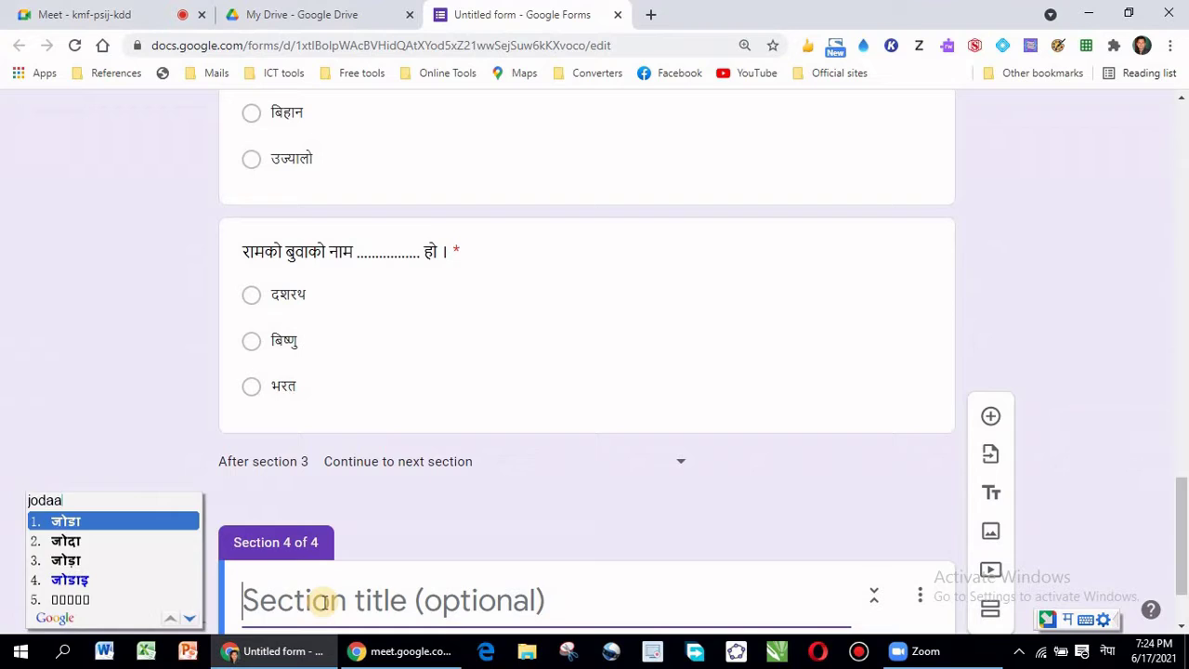
{"action": "key", "text": "space"}
{"action": "type", "text": "mi"}
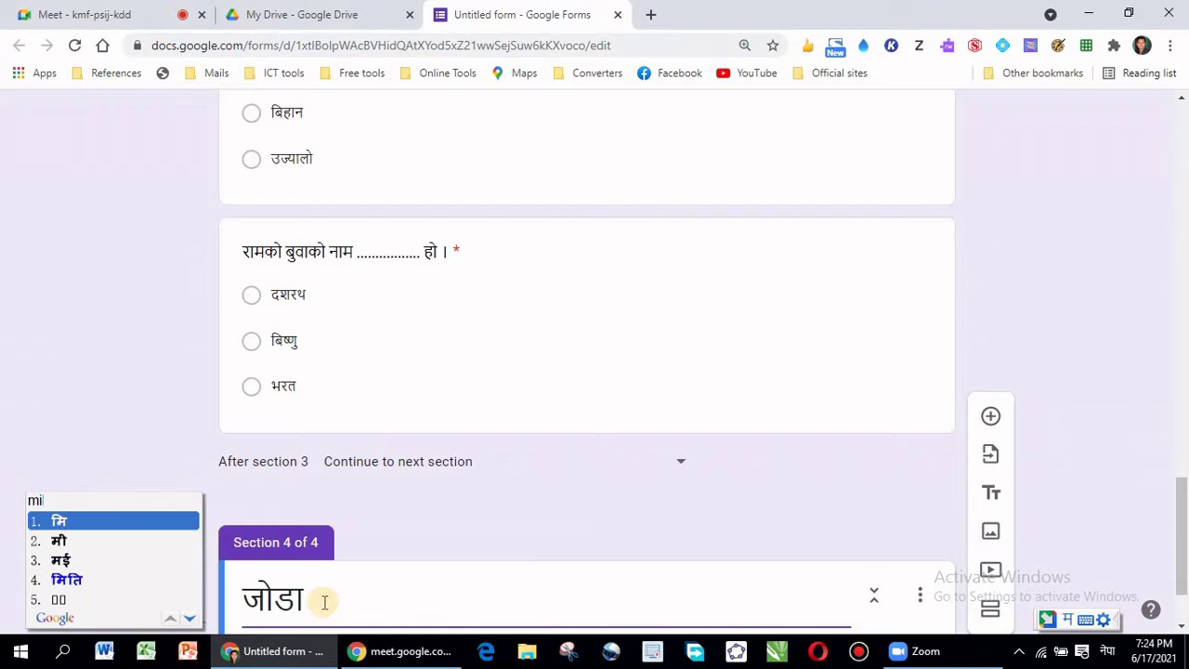
{"action": "type", "text": "laaunuhos"}
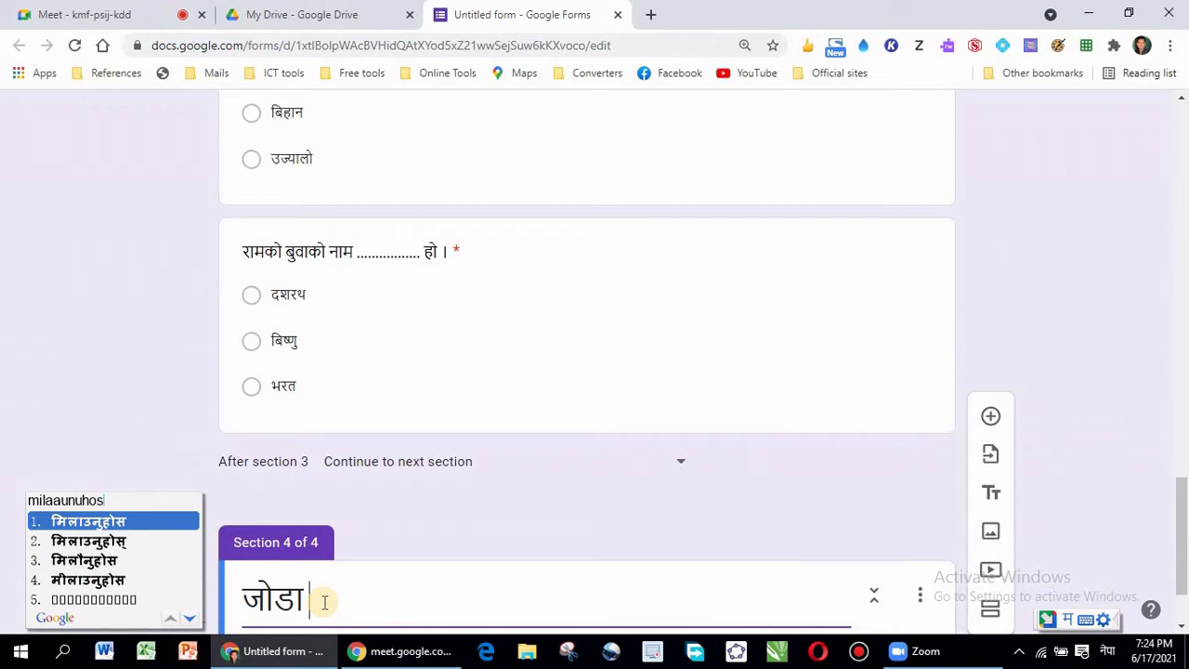
{"action": "key", "text": "Down"}
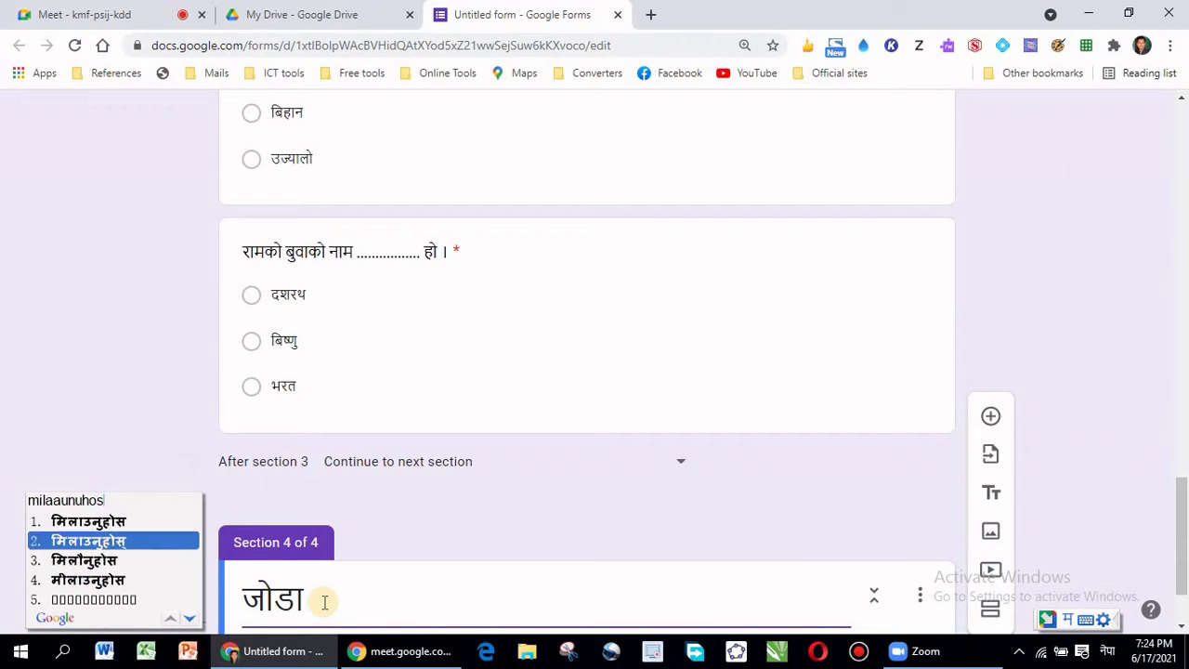
{"action": "key", "text": "Return"}
{"action": "type", "text": "।"}
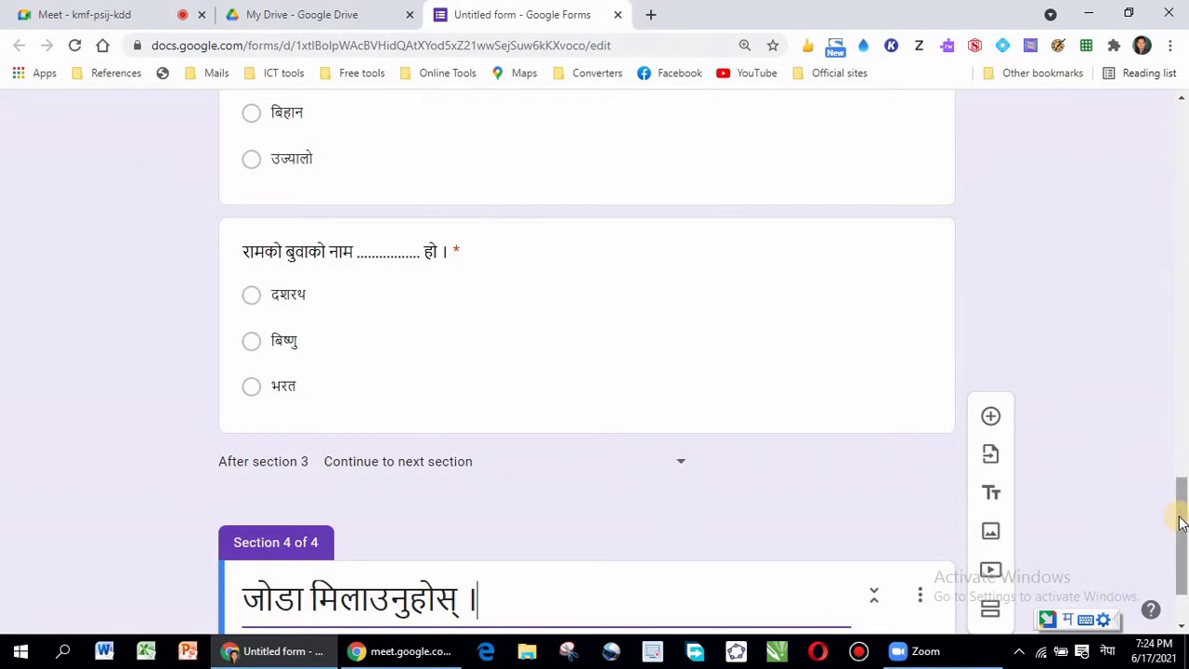
- Add a question to section 4 and set its type to Multiple choice grid
{"action": "left_click_drag", "start_coordinate": [1178, 523], "coordinate": [1180, 587]}
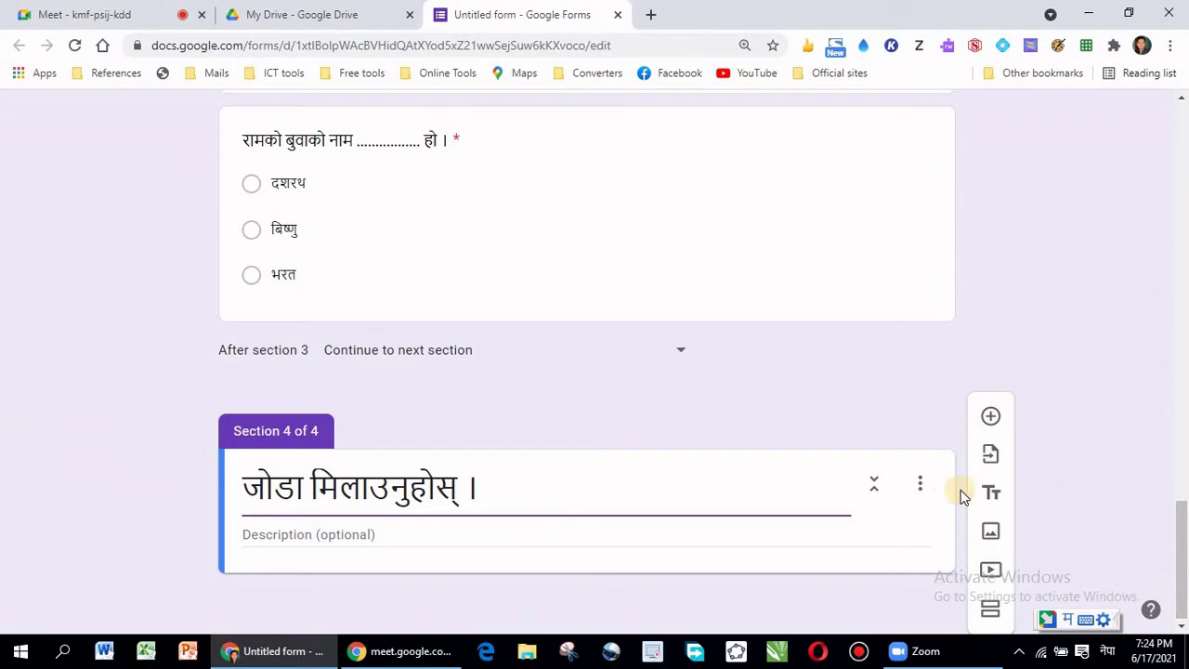
{"action": "left_click", "coordinate": [991, 418]}
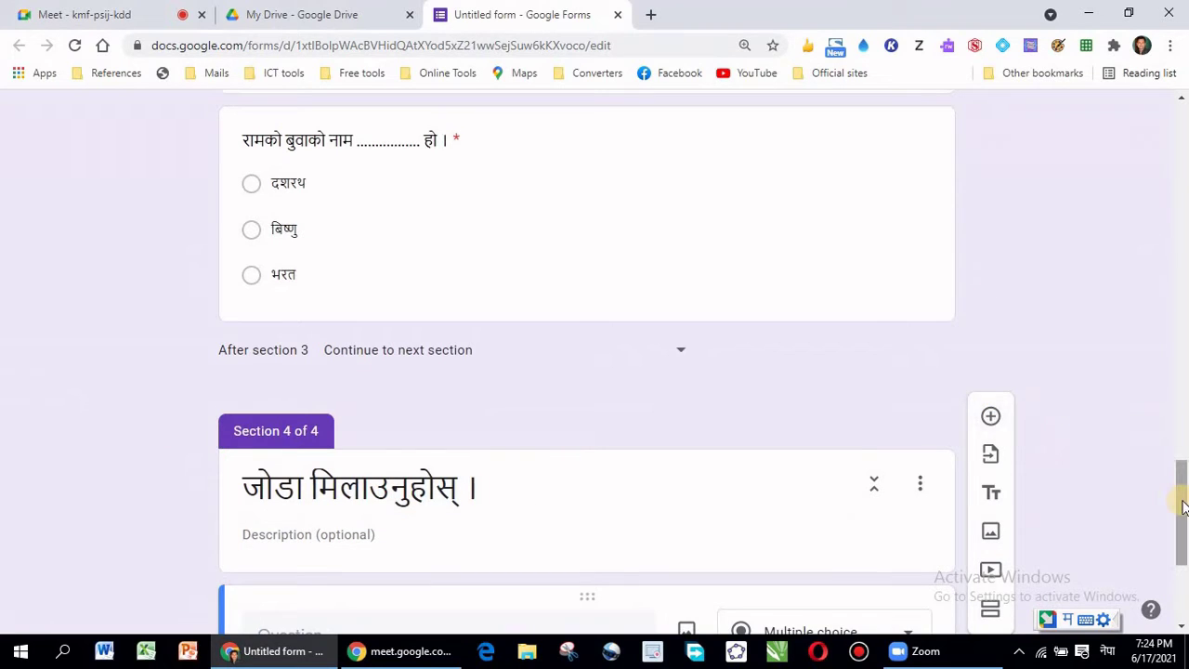
{"action": "left_click_drag", "start_coordinate": [1183, 507], "coordinate": [1183, 610]}
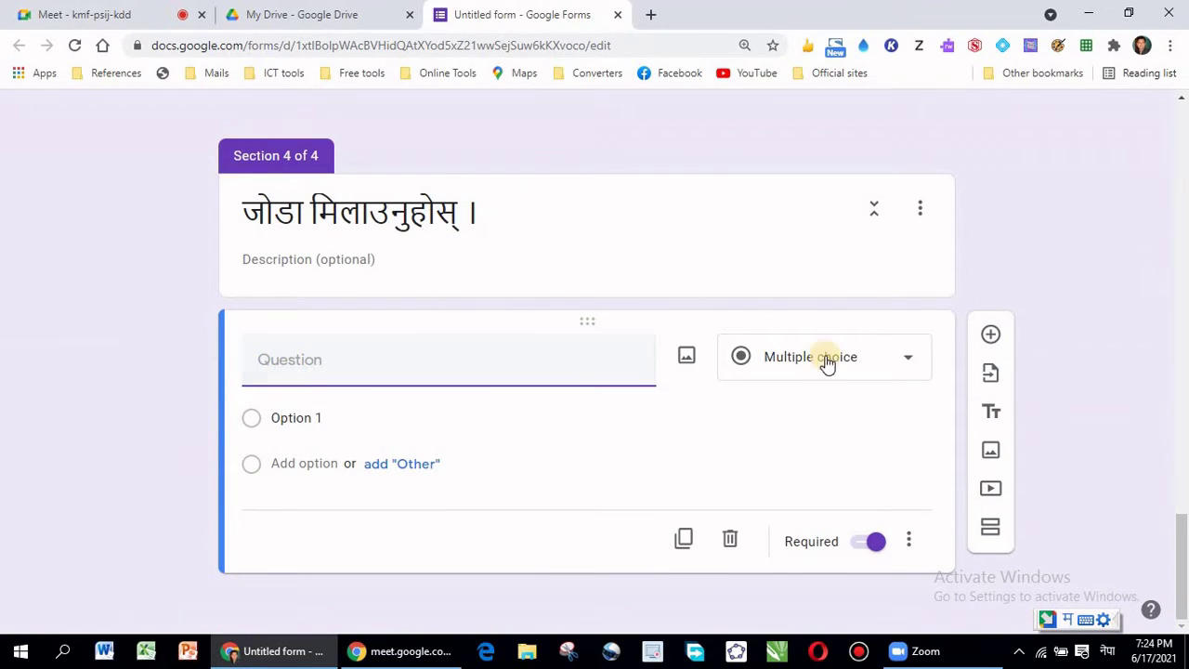
{"action": "left_click", "coordinate": [903, 358]}
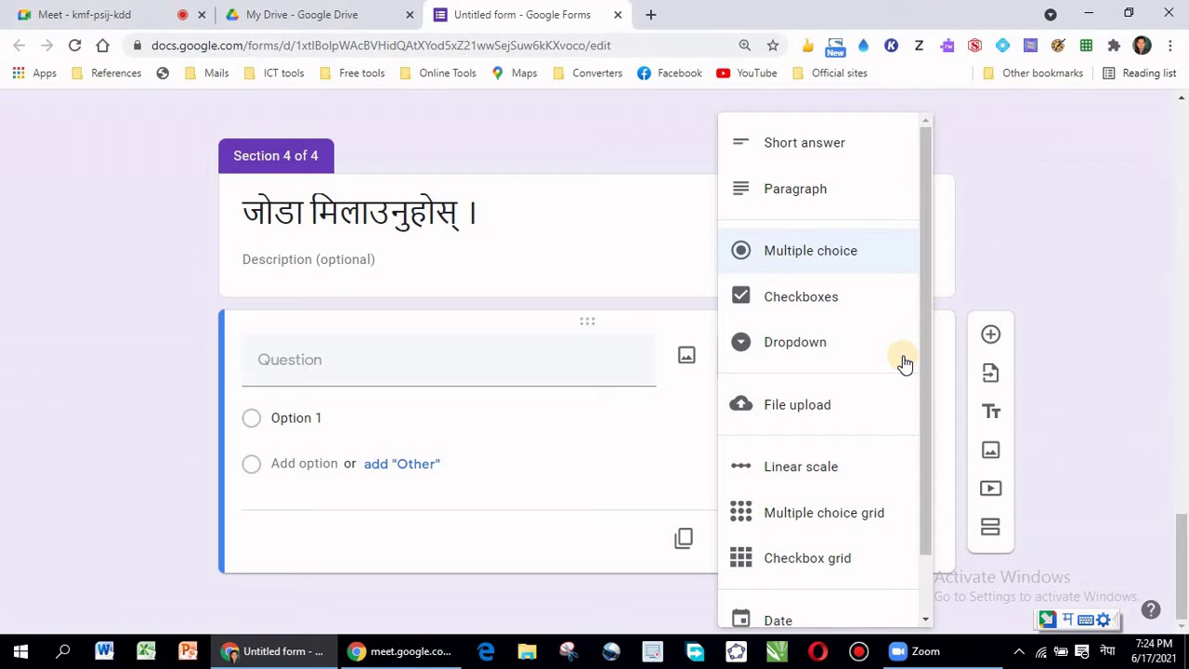
{"action": "left_click", "coordinate": [815, 516]}
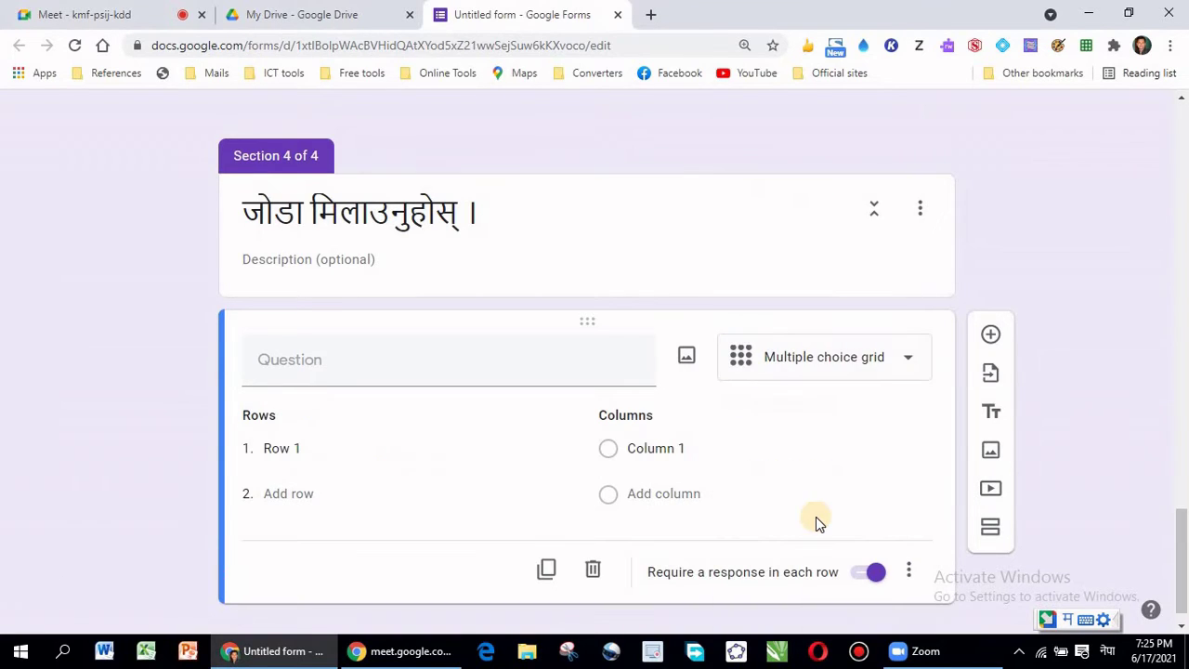
- Open the existing "कक्षा २ नेपाली" form from My Drive, look through its sections and questions, and return to the untitled form
{"action": "left_click", "coordinate": [279, 13]}
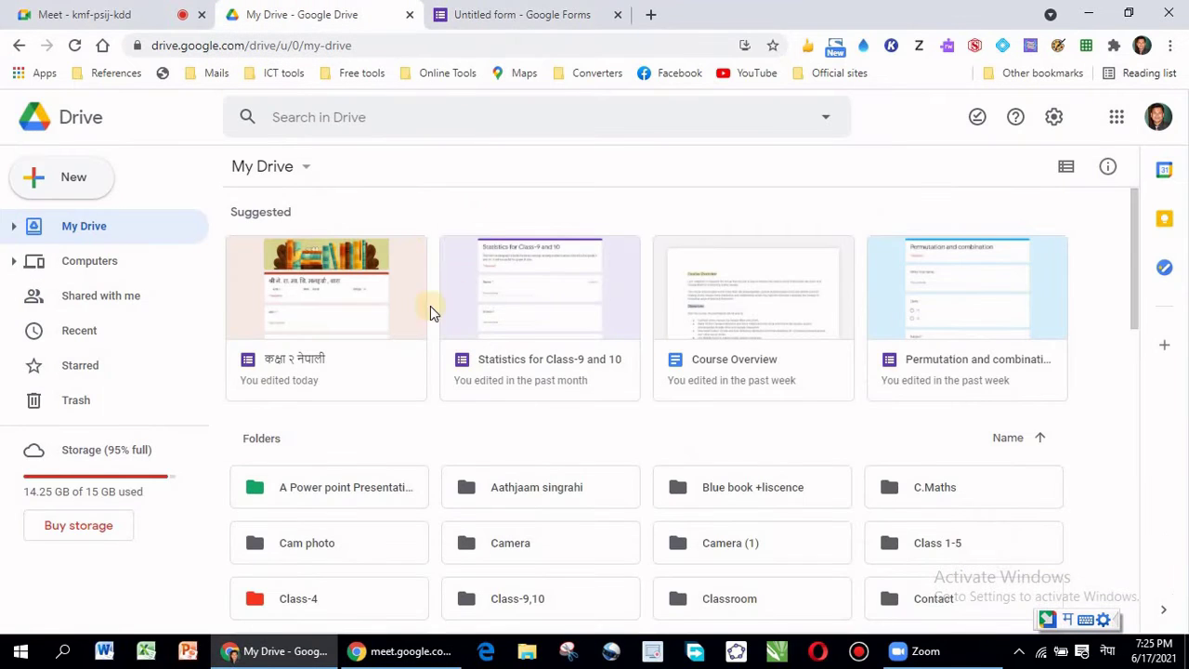
{"action": "left_click", "coordinate": [377, 314]}
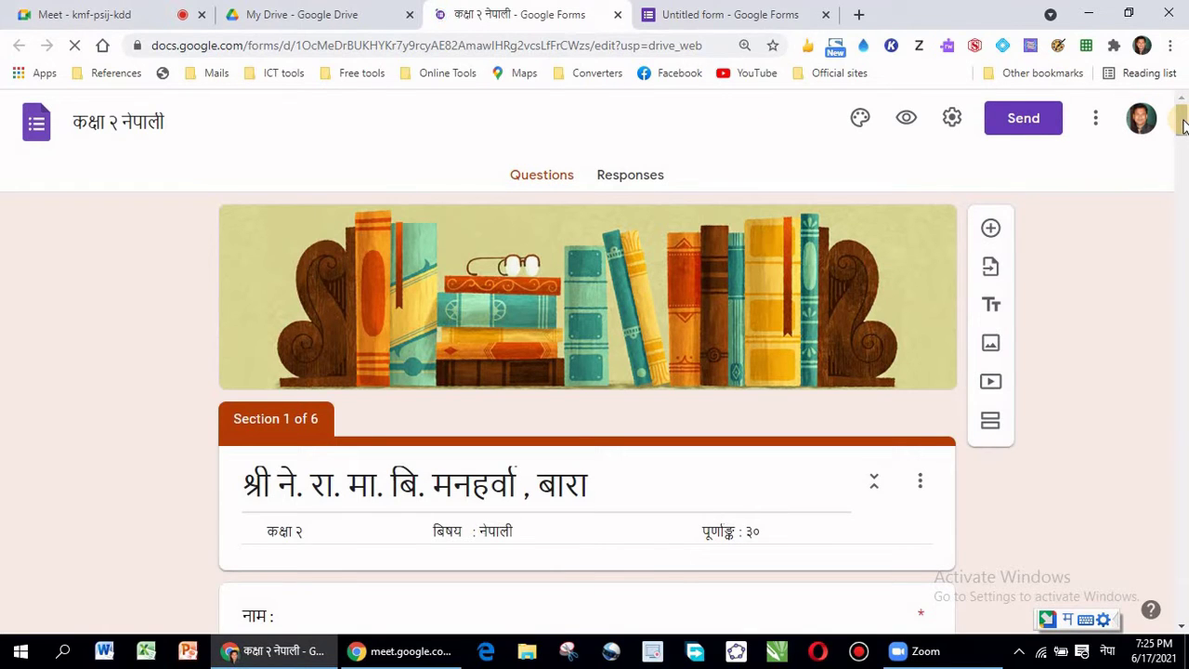
{"action": "left_click_drag", "start_coordinate": [1184, 127], "coordinate": [1184, 641]}
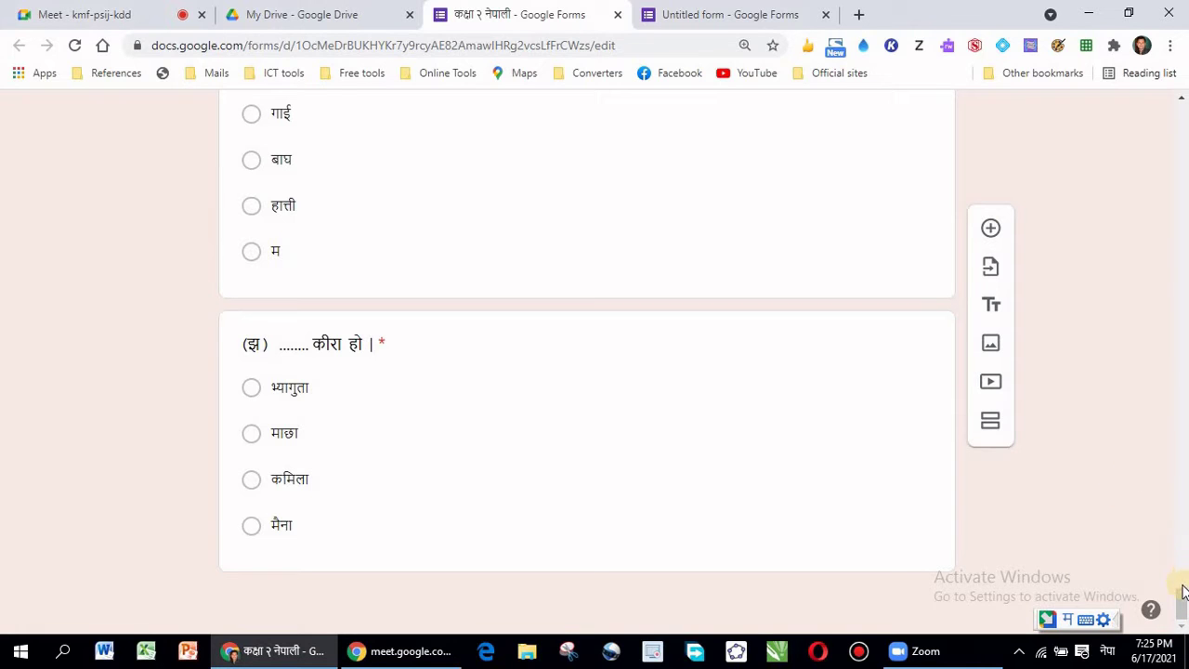
{"action": "left_click_drag", "start_coordinate": [1183, 598], "coordinate": [1183, 56]}
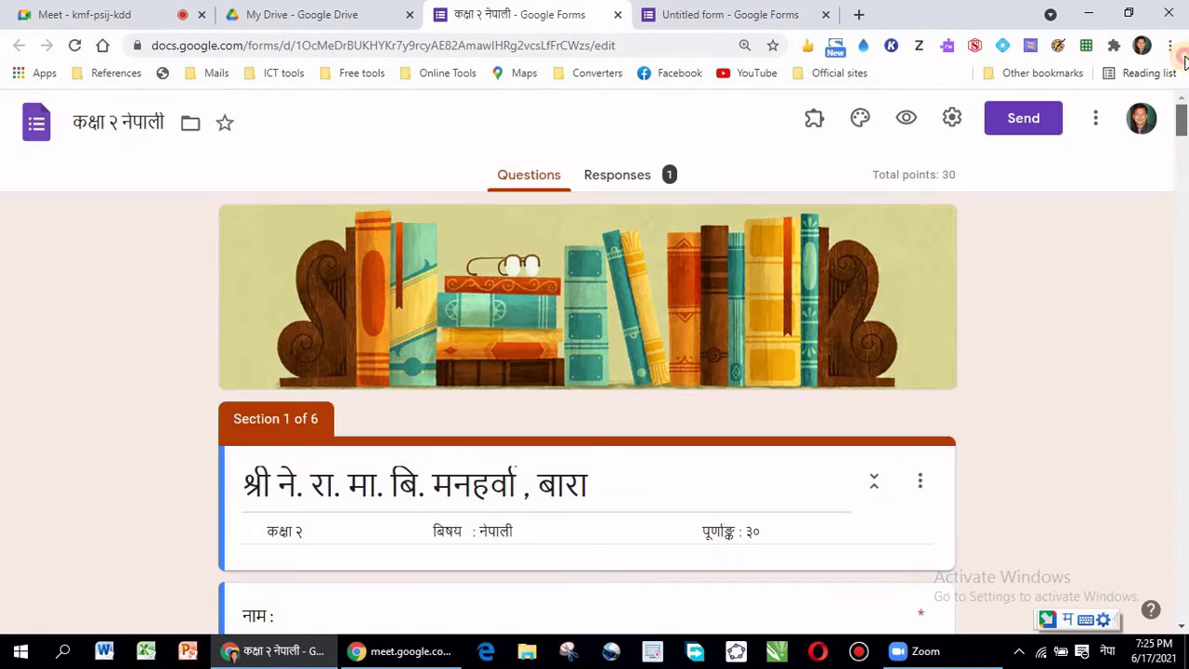
{"action": "left_click", "coordinate": [689, 14]}
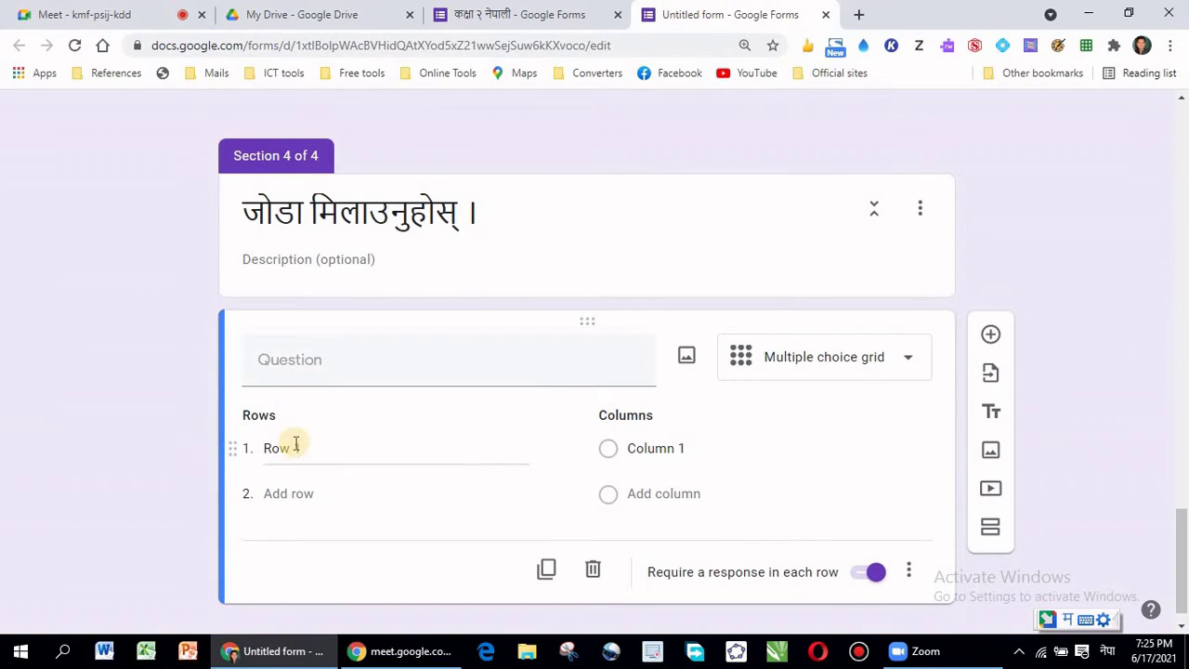
- Enter "उपयुक्त शब्द छानी जोडा मिलाउनुहोस् ।" as the question text of the multiple choice grid in section 4
{"action": "left_click", "coordinate": [324, 452]}
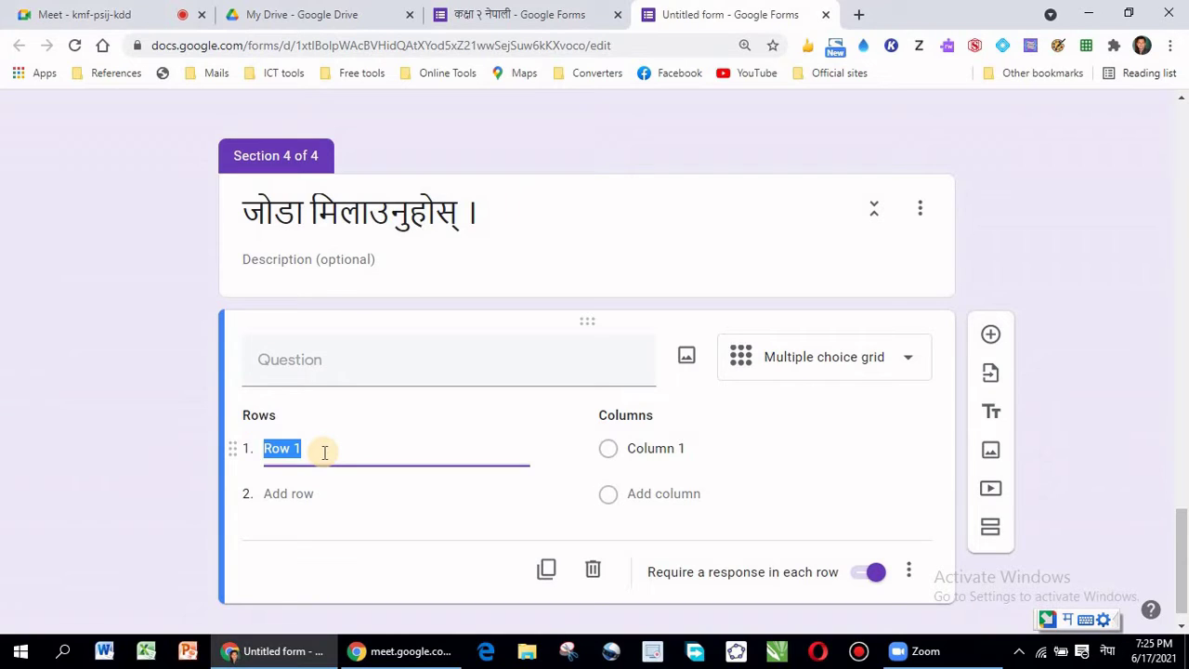
{"action": "left_click", "coordinate": [307, 361]}
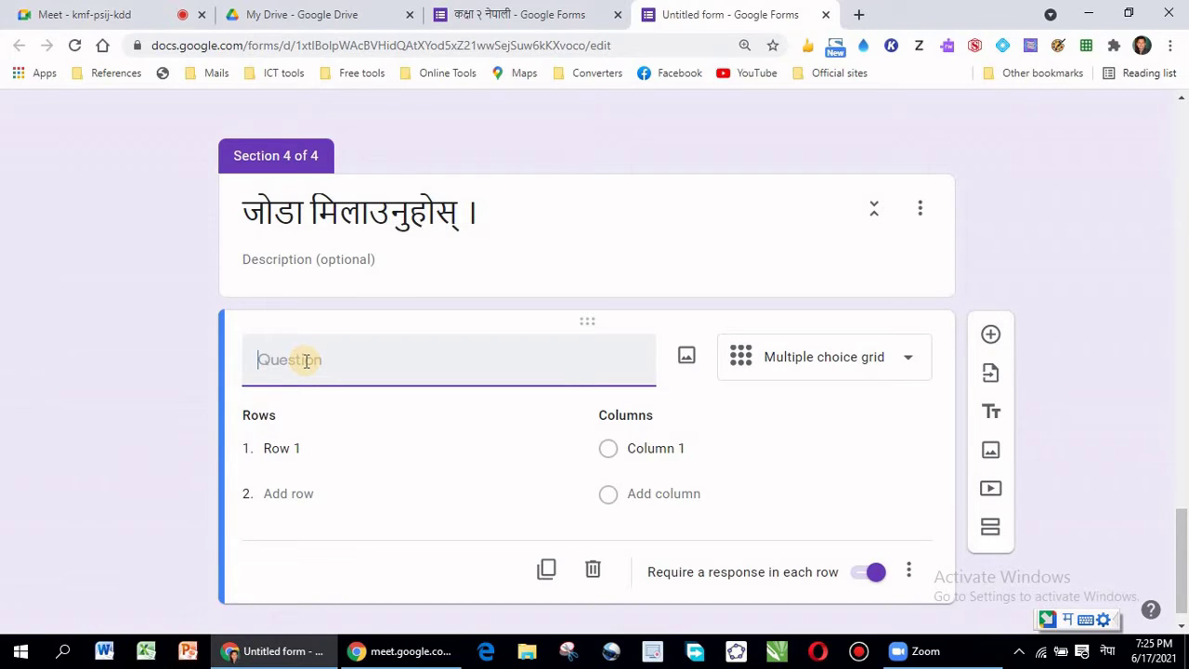
{"action": "type", "text": "upyu"}
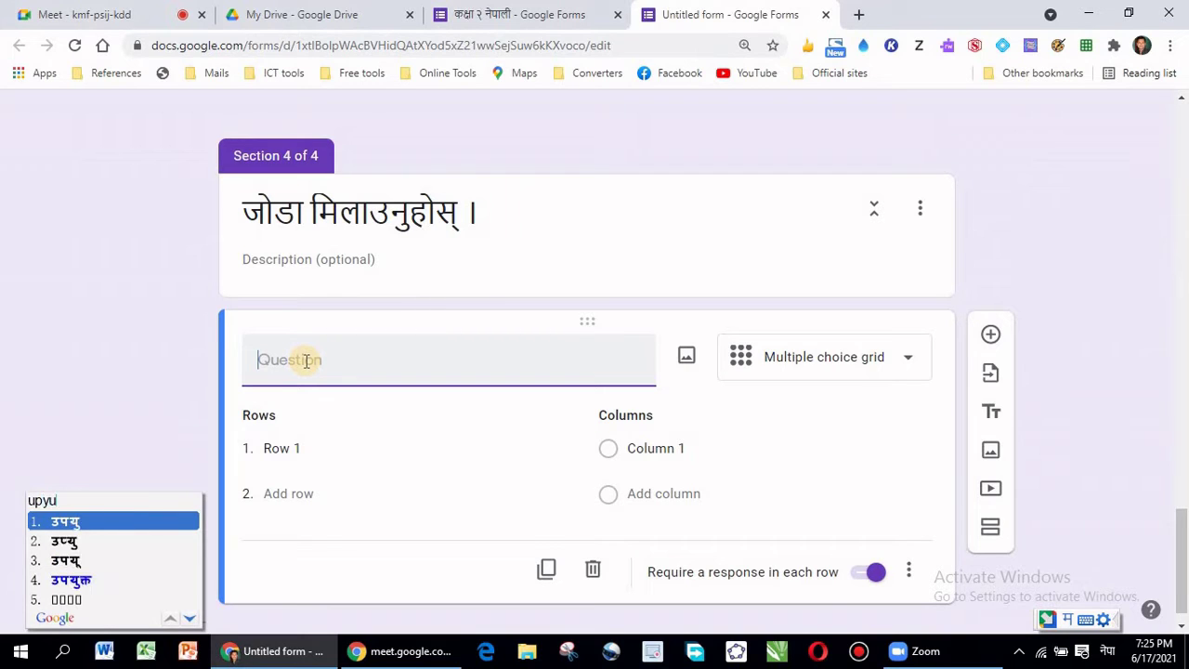
{"action": "type", "text": "kta"}
{"action": "key", "text": "space"}
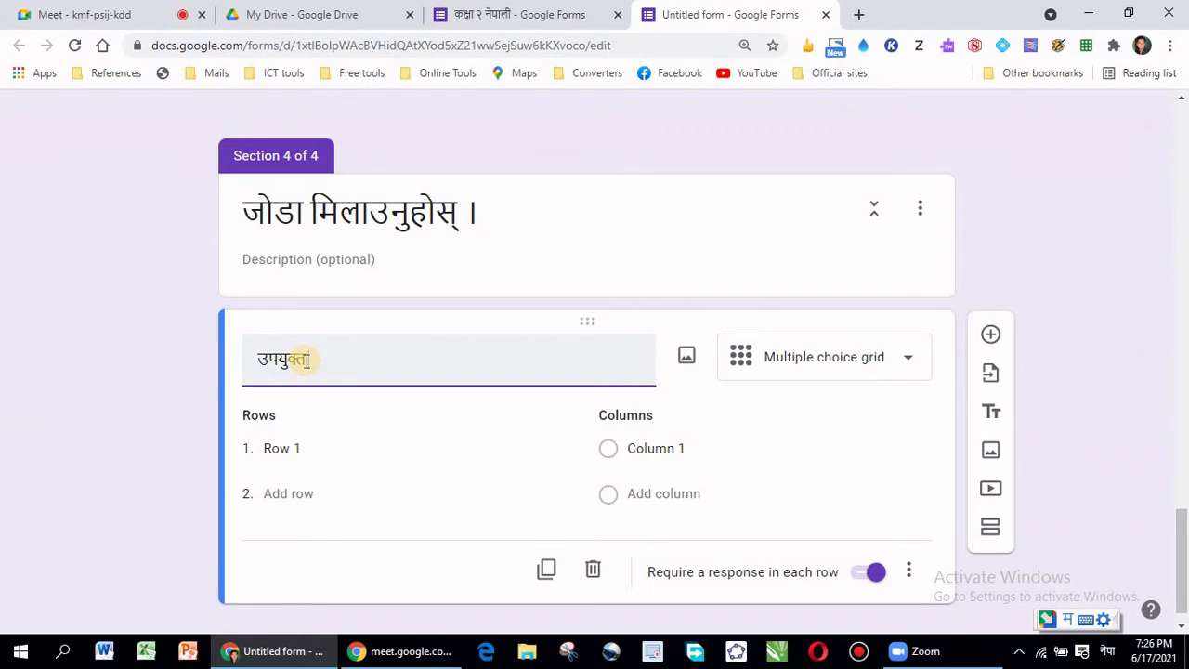
{"action": "type", "text": "shabd"}
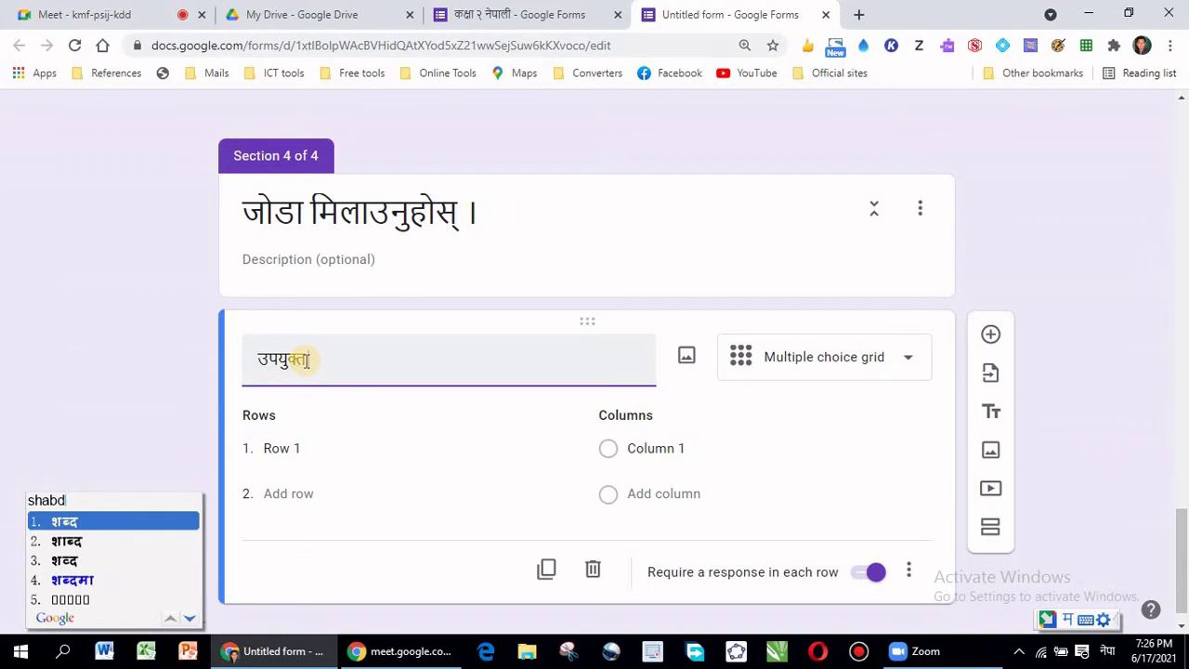
{"action": "key", "text": "space"}
{"action": "type", "text": "chhani"}
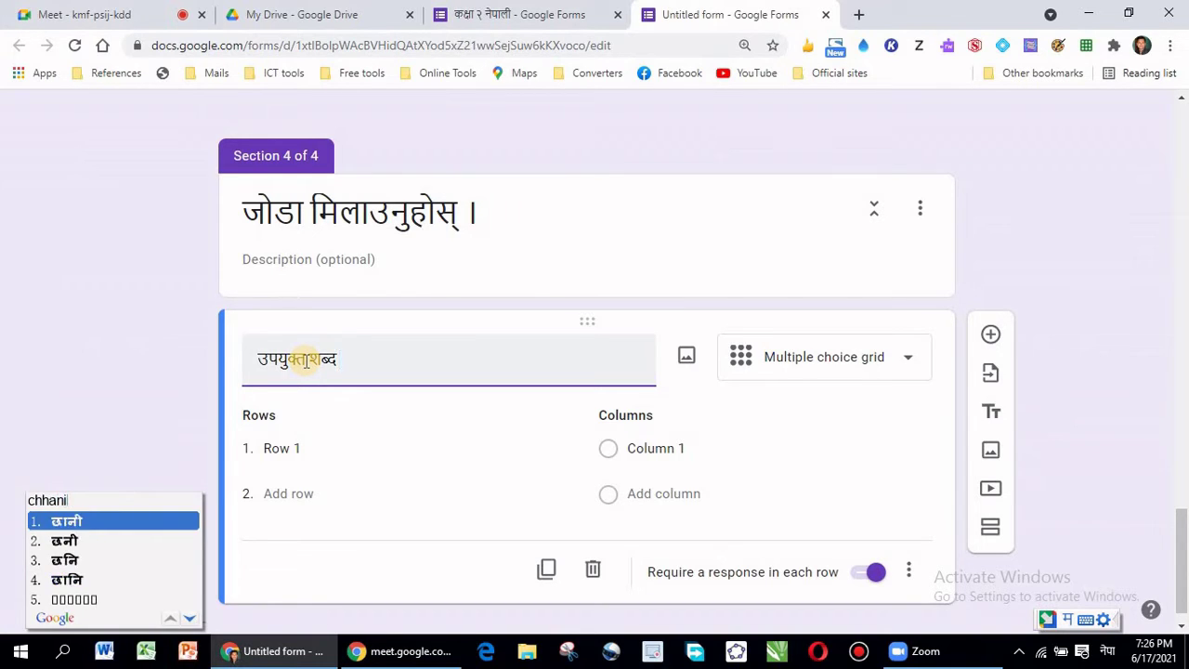
{"action": "key", "text": "space"}
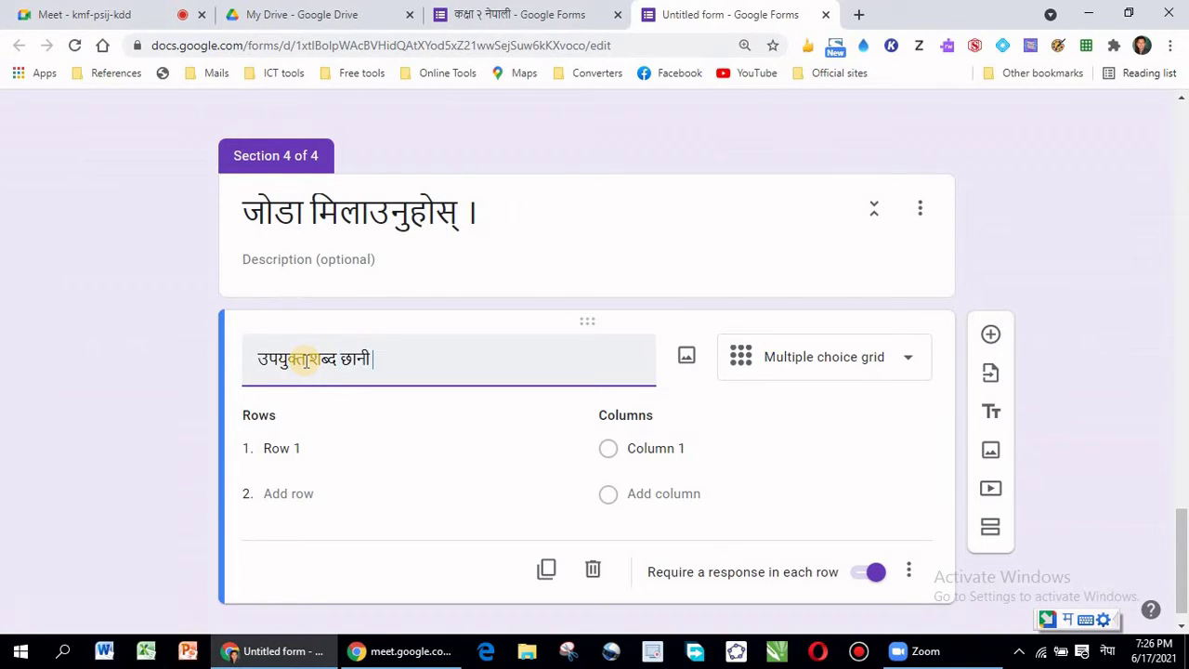
{"action": "type", "text": "joda"}
{"action": "key", "text": "space"}
{"action": "type", "text": "m"}
{"action": "key", "text": "BackSpace"}
{"action": "key", "text": "BackSpace"}
{"action": "type", "text": "da"}
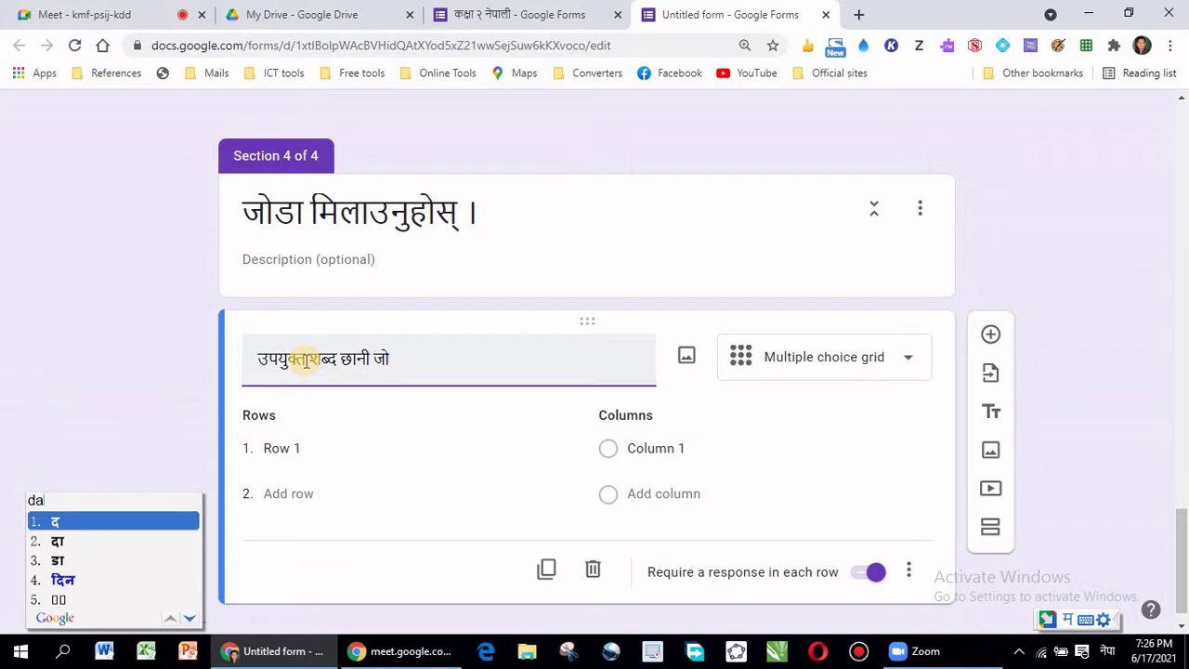
{"action": "key", "text": "Return"}
{"action": "type", "text": "m"}
{"action": "key", "text": "BackSpace"}
{"action": "key", "text": "BackSpace"}
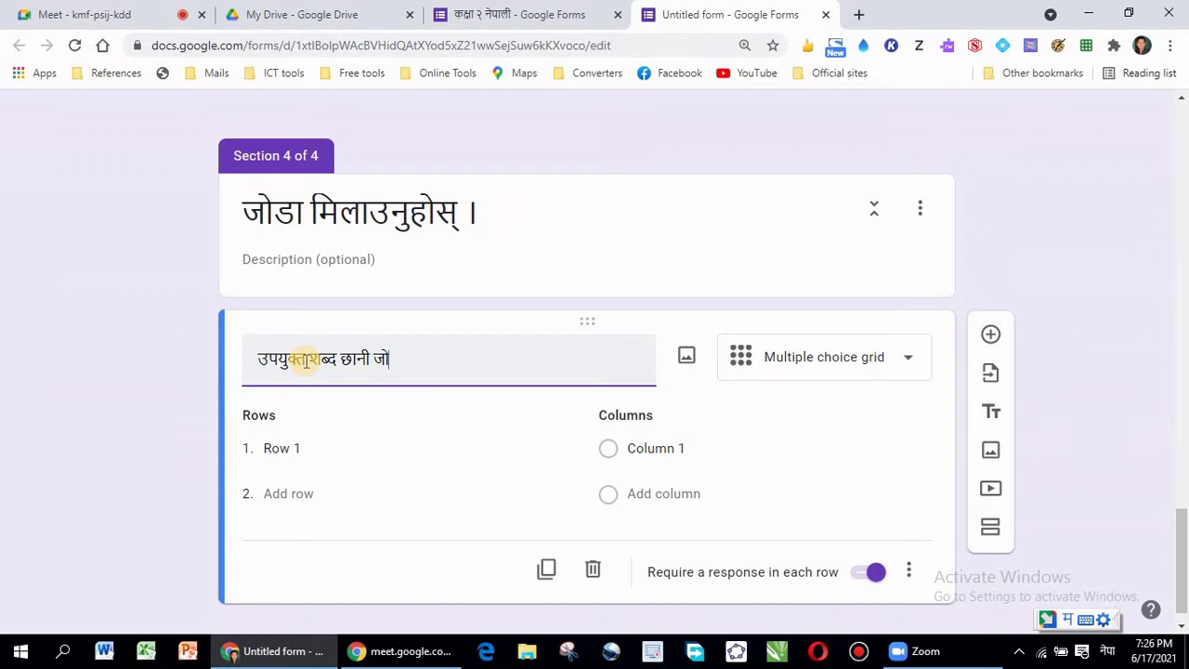
{"action": "type", "text": "daa"}
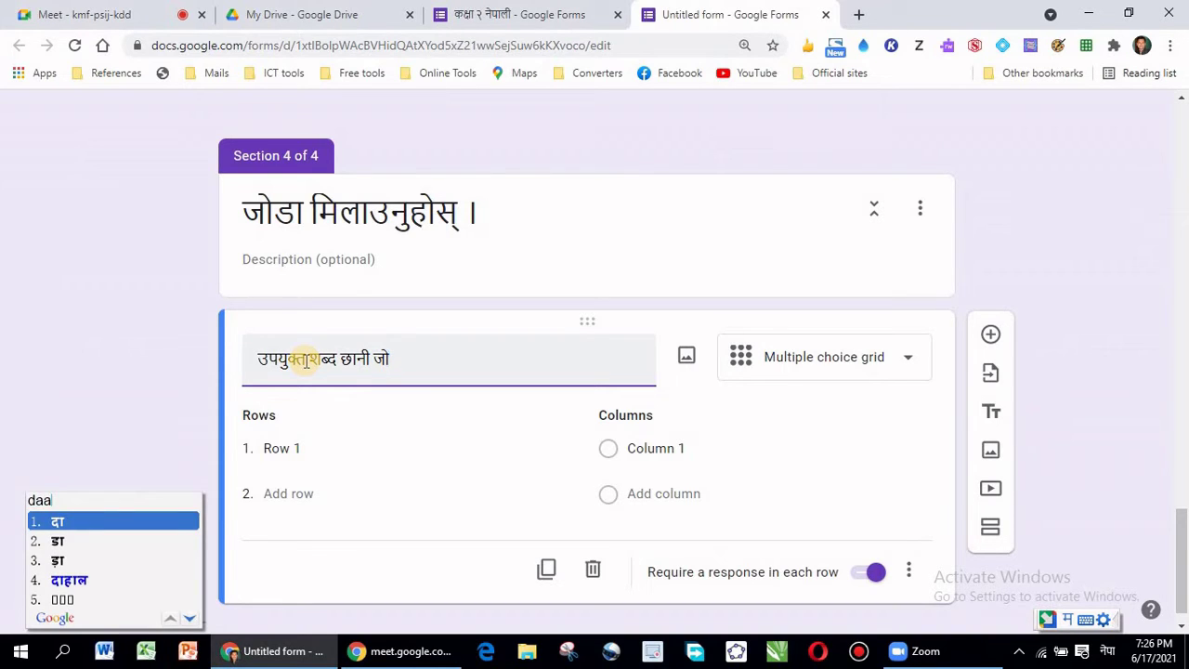
{"action": "key", "text": "Down"}
{"action": "key", "text": "Return"}
{"action": "type", "text": "milaaunu"}
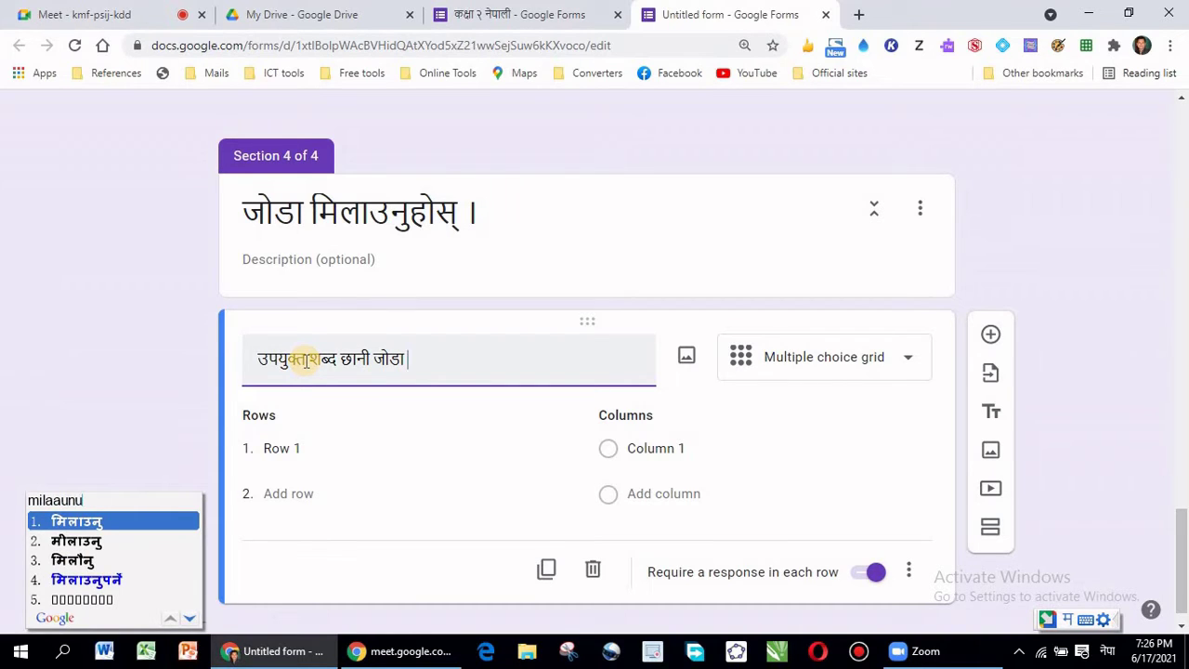
{"action": "type", "text": "hos"}
{"action": "key", "text": "Down"}
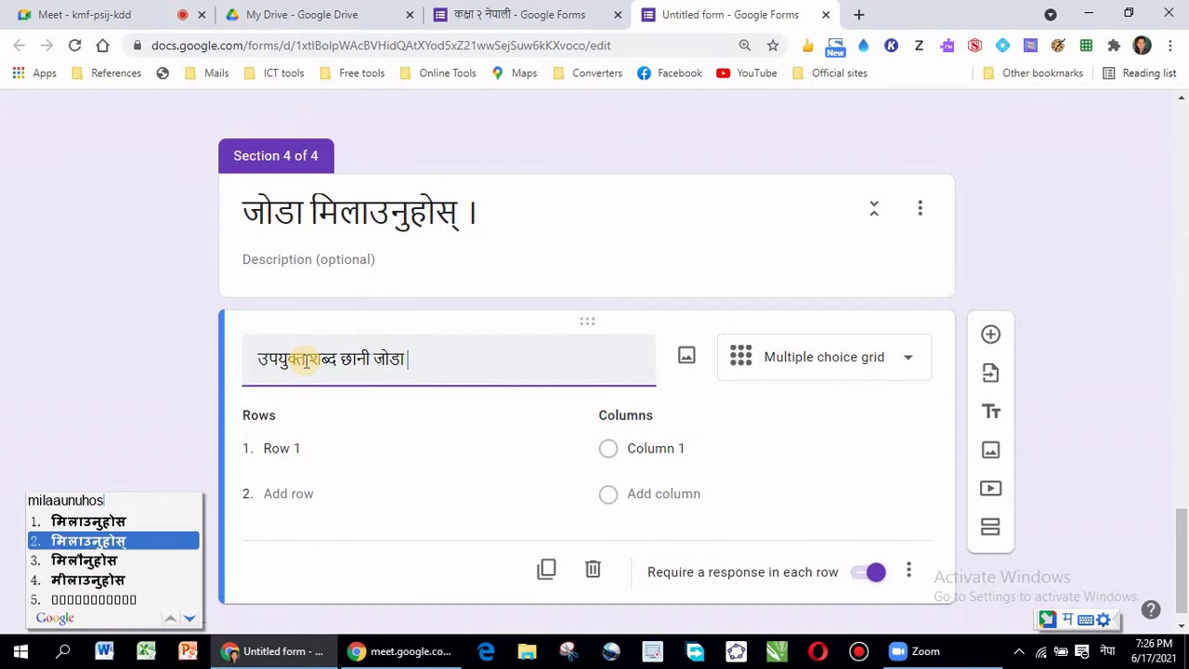
{"action": "key", "text": "Return"}
{"action": "type", "text": "।"}
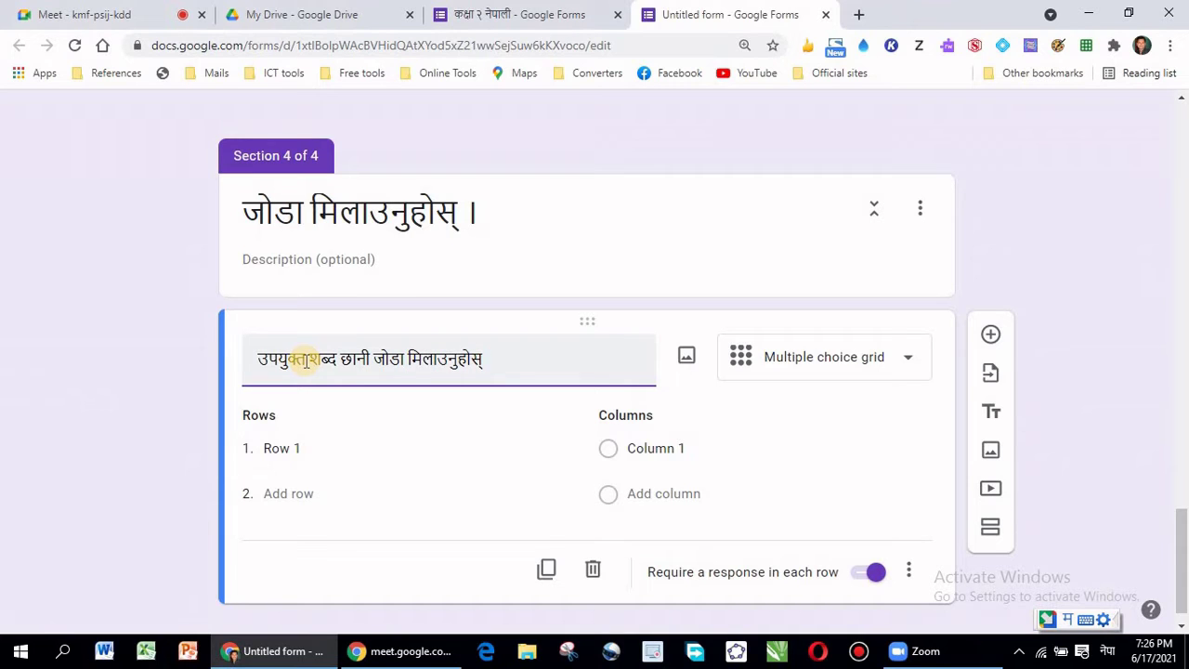
- Name the grid's first row "गाई"
{"action": "left_click", "coordinate": [319, 447]}
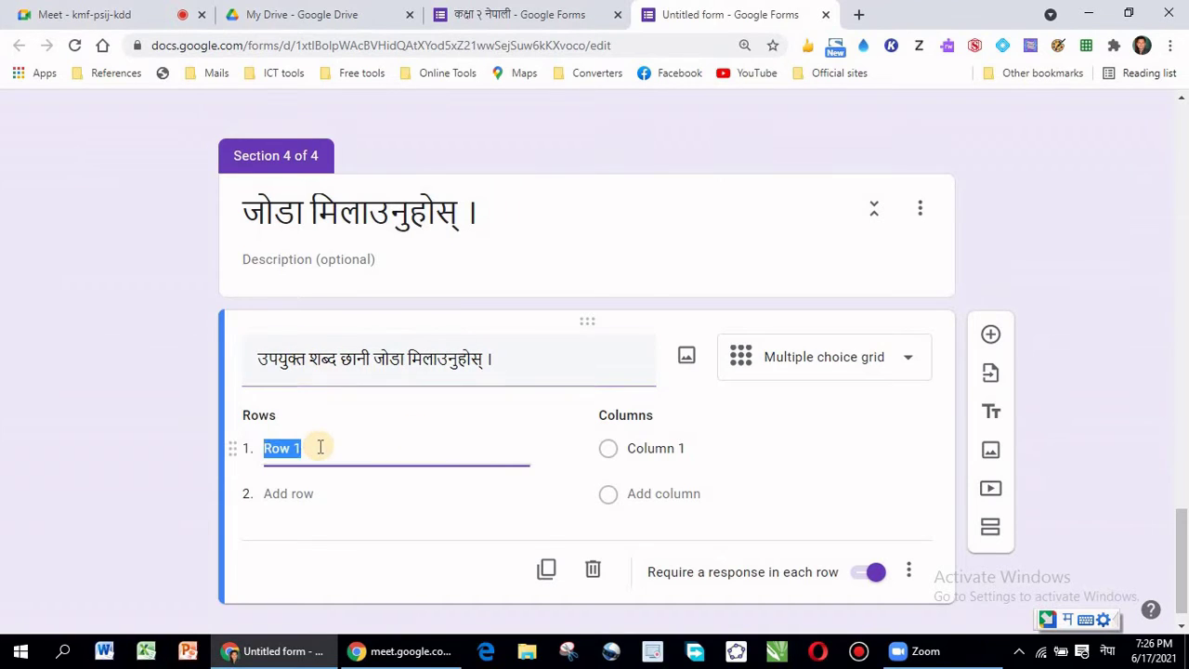
{"action": "left_click_drag", "start_coordinate": [1183, 531], "coordinate": [1183, 560]}
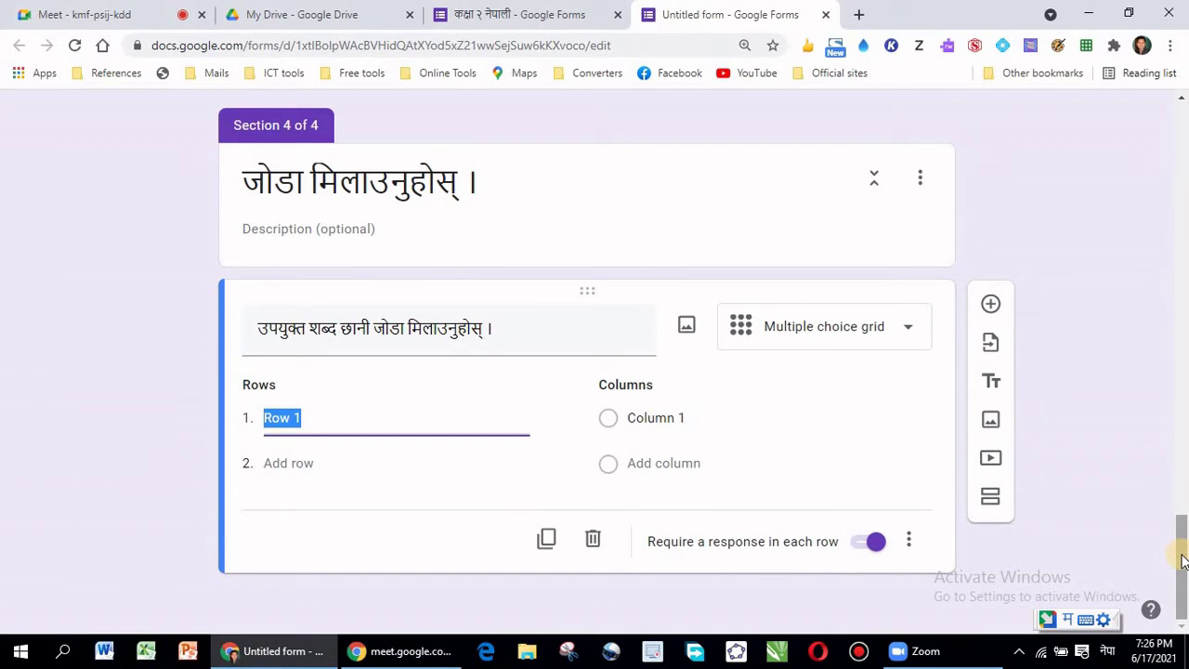
{"action": "type", "text": "hatp"}
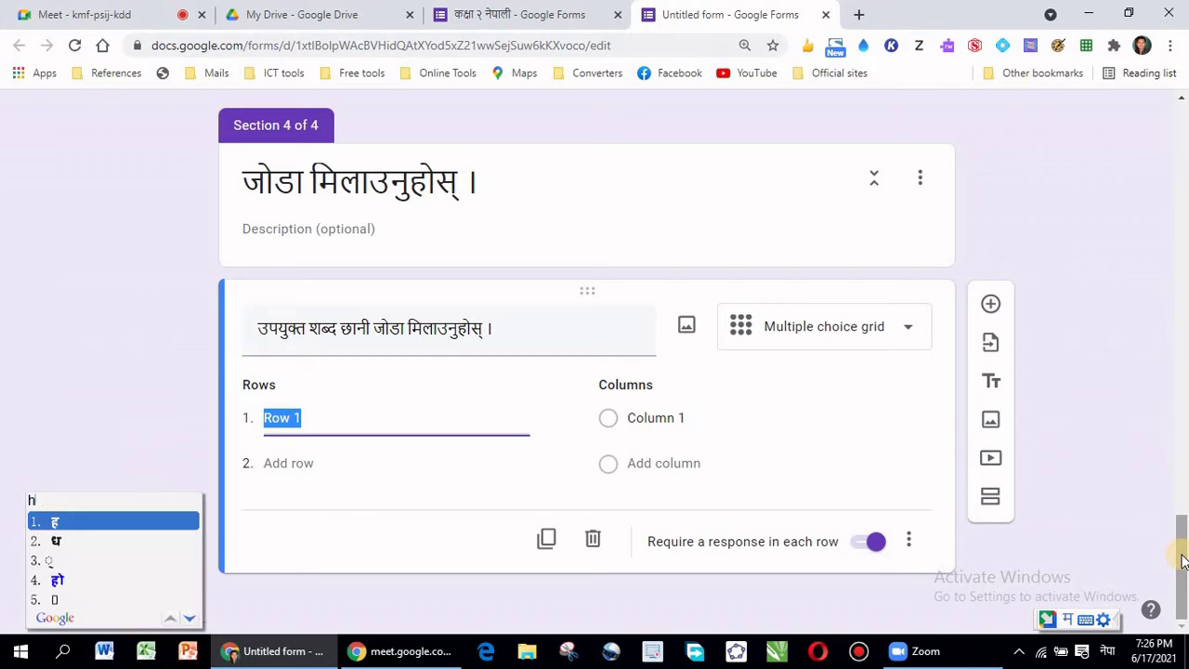
{"action": "key", "text": "BackSpace"}
{"action": "key", "text": "BackSpace"}
{"action": "key", "text": "BackSpace"}
{"action": "key", "text": "BackSpace"}
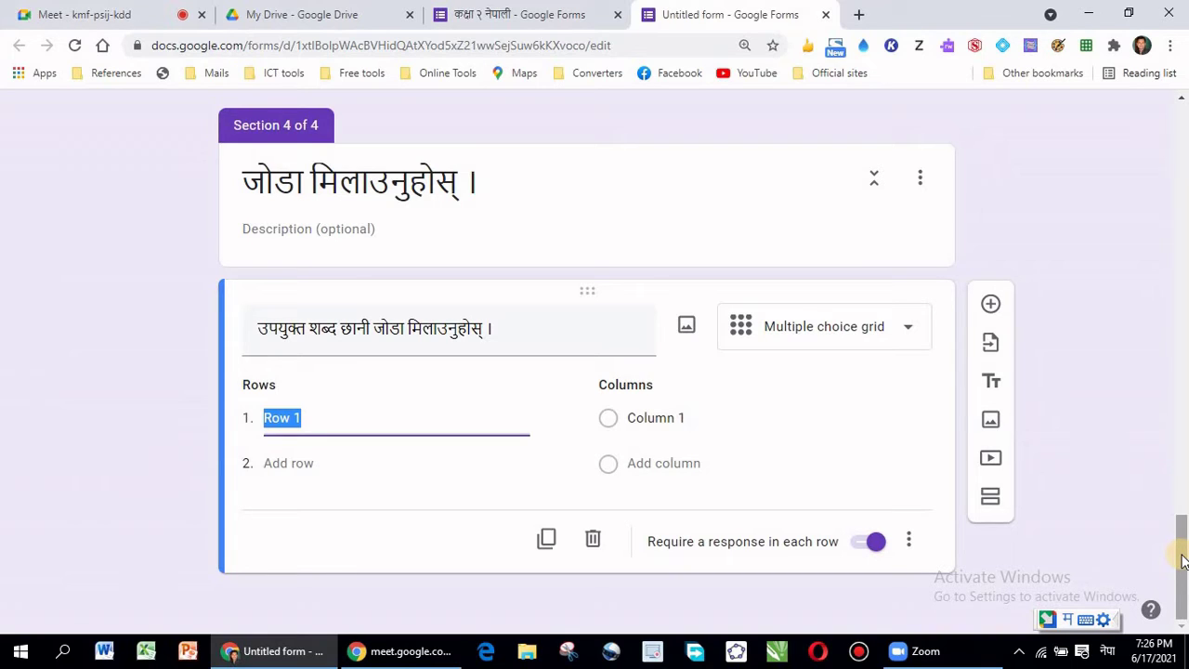
{"action": "type", "text": "gaai"}
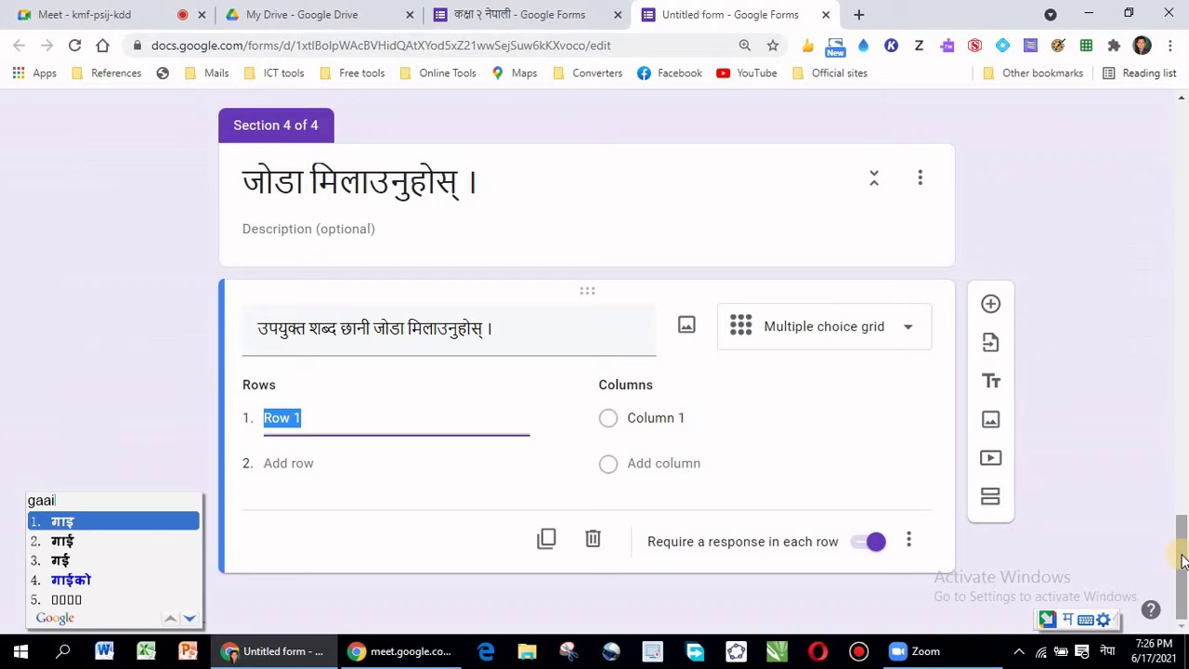
{"action": "key", "text": "Down"}
{"action": "key", "text": "Return"}
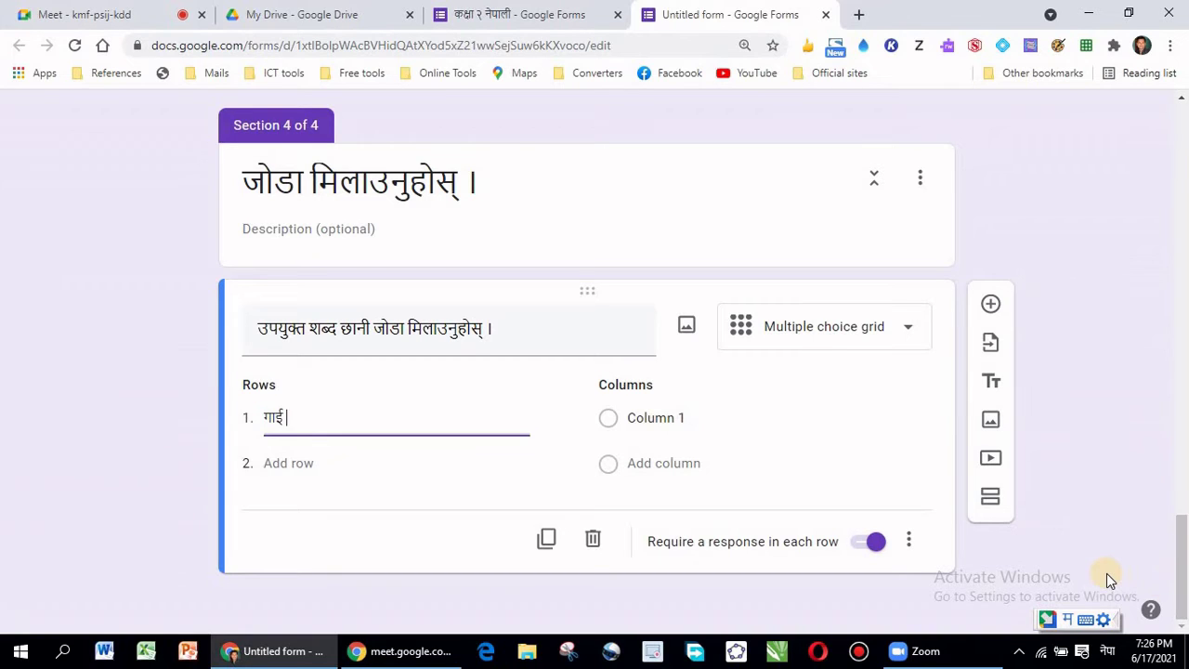
- Add "बाघ" and "झिंगा" as the second and third rows of the grid
{"action": "key", "text": "Return"}
{"action": "type", "text": "ba"}
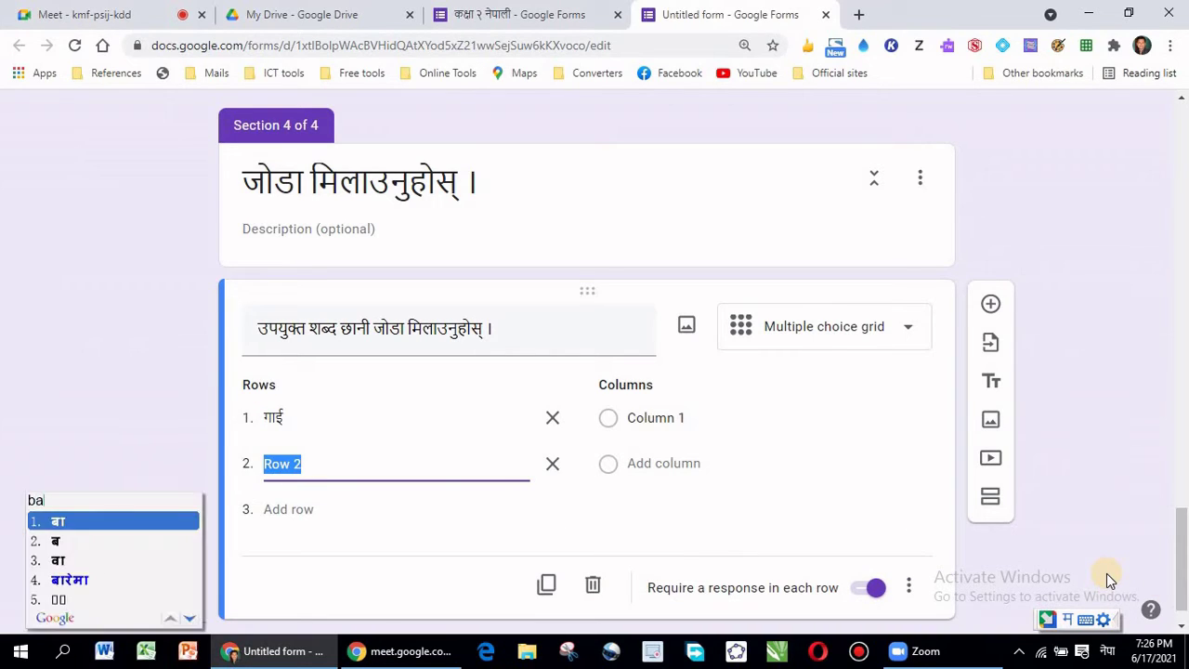
{"action": "type", "text": "agh"}
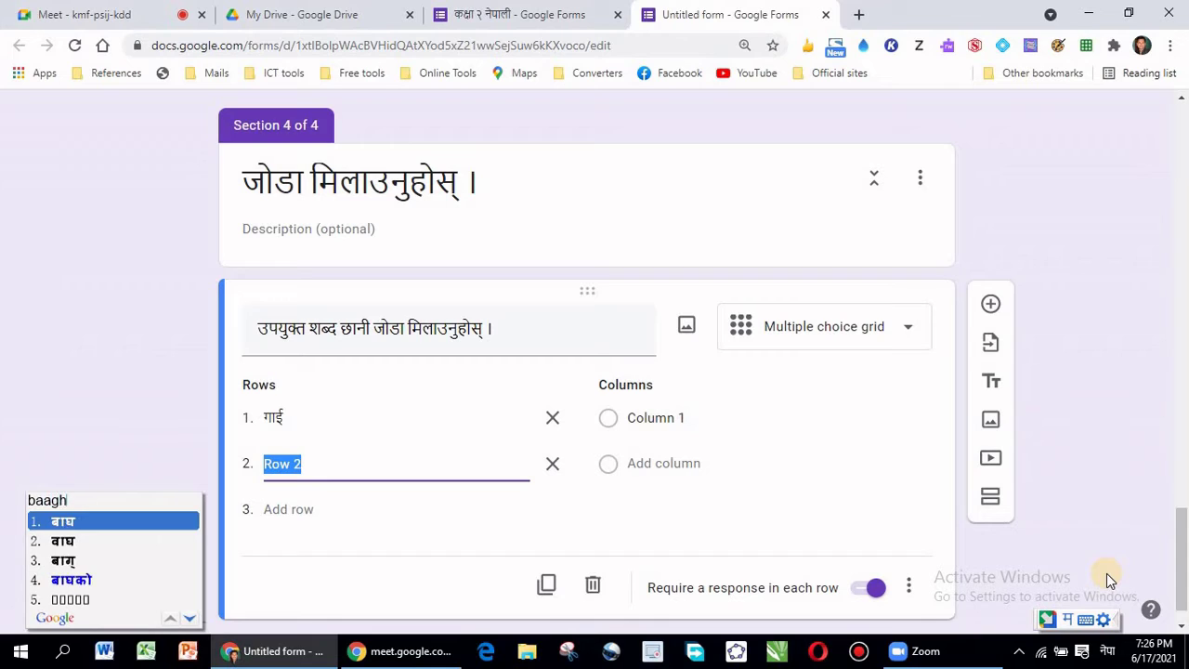
{"action": "key", "text": "space"}
{"action": "key", "text": "Return"}
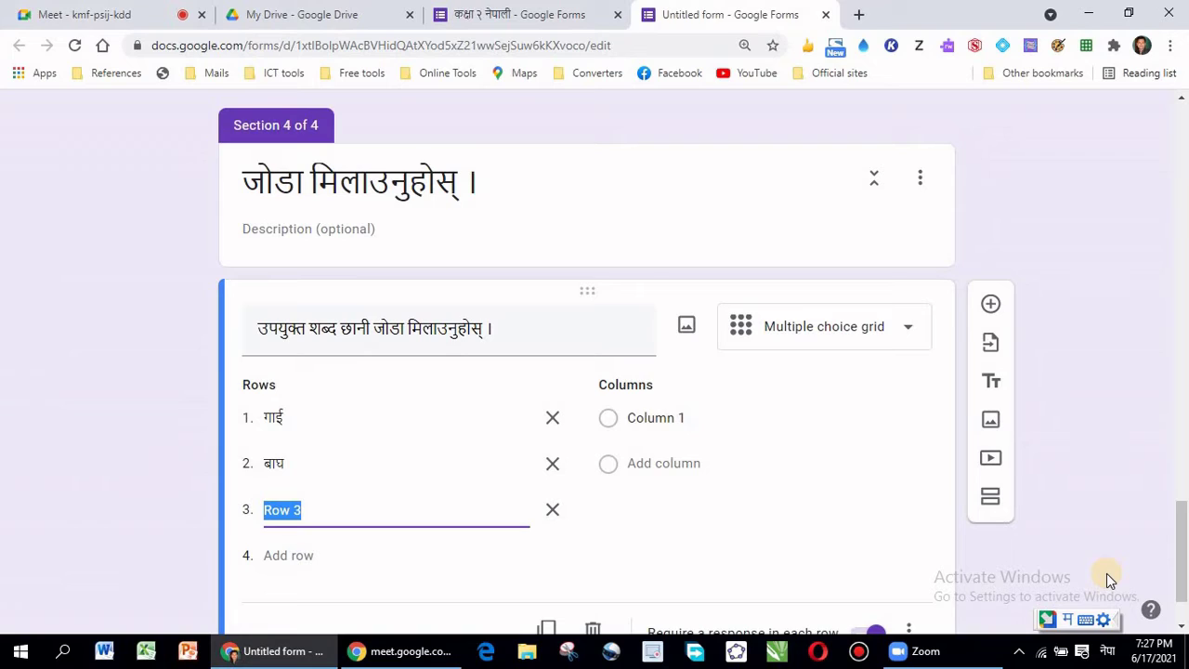
{"action": "key", "text": "BackSpace"}
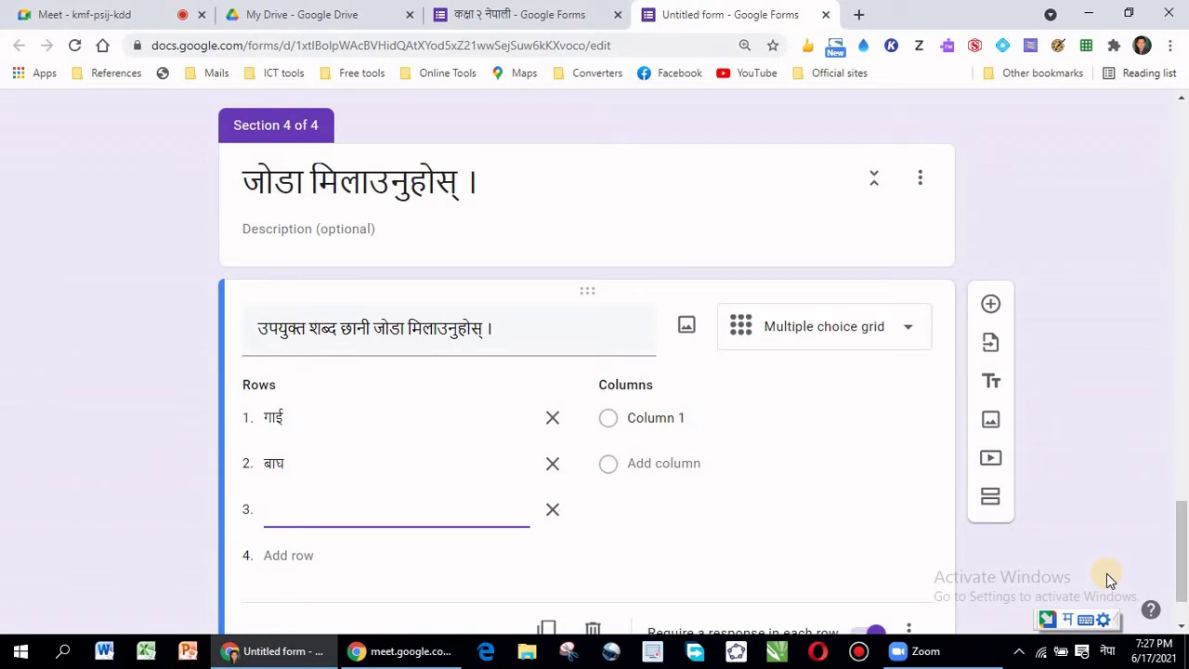
{"action": "type", "text": "jhing"}
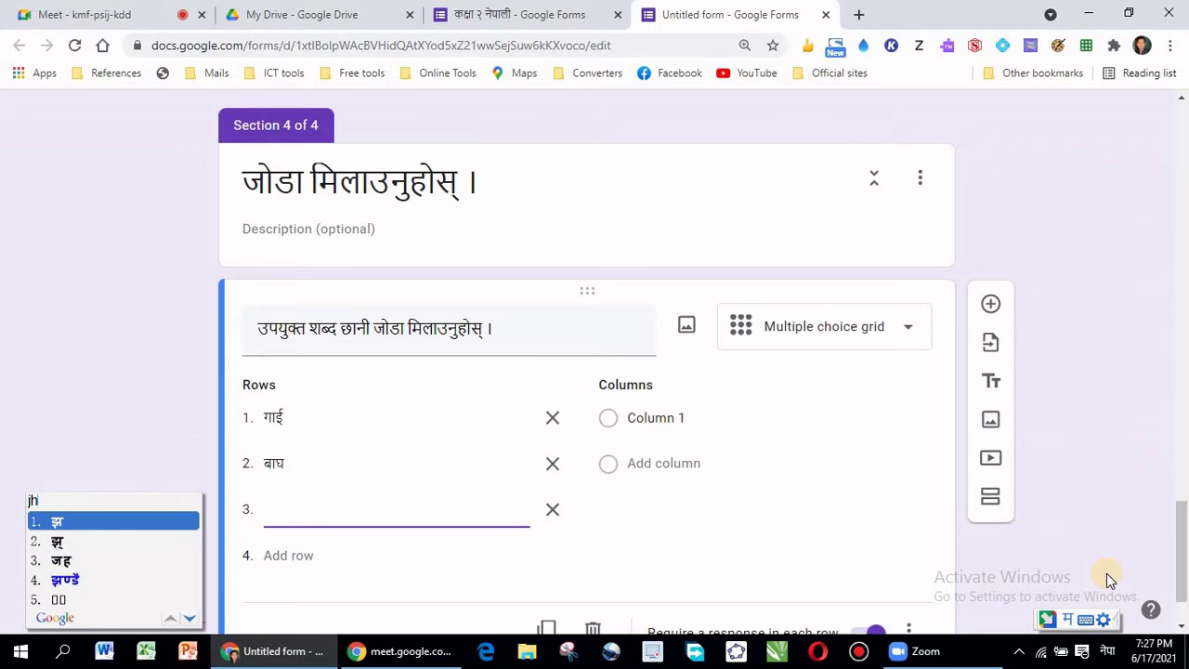
{"action": "type", "text": "a"}
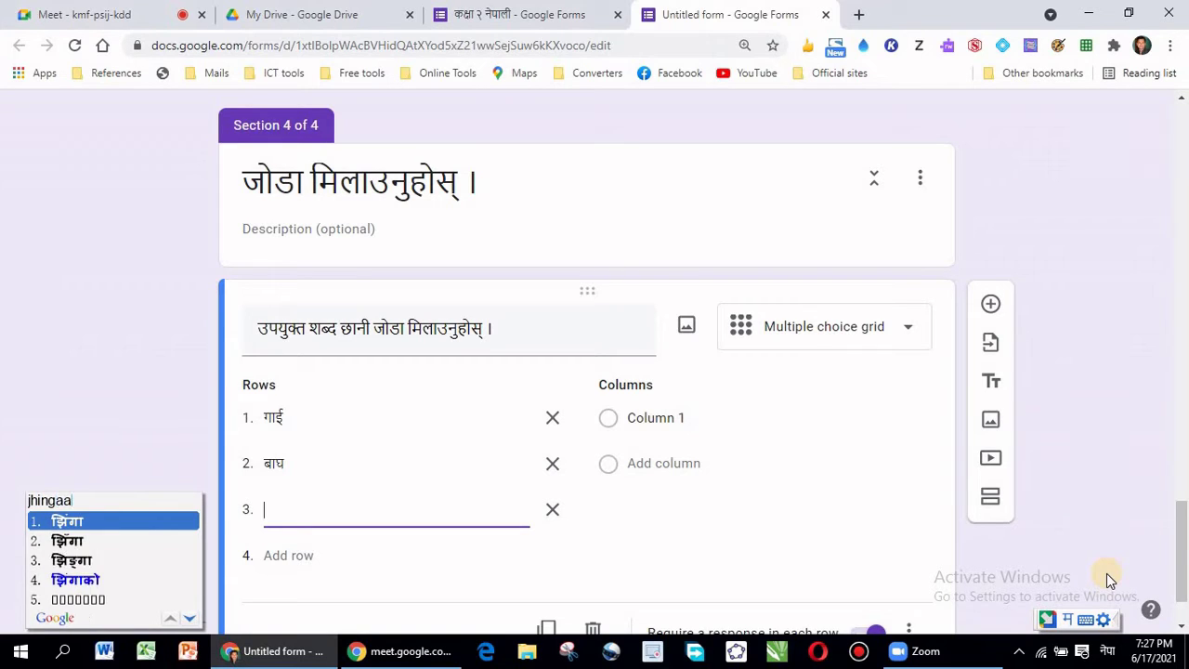
{"action": "key", "text": "Return"}
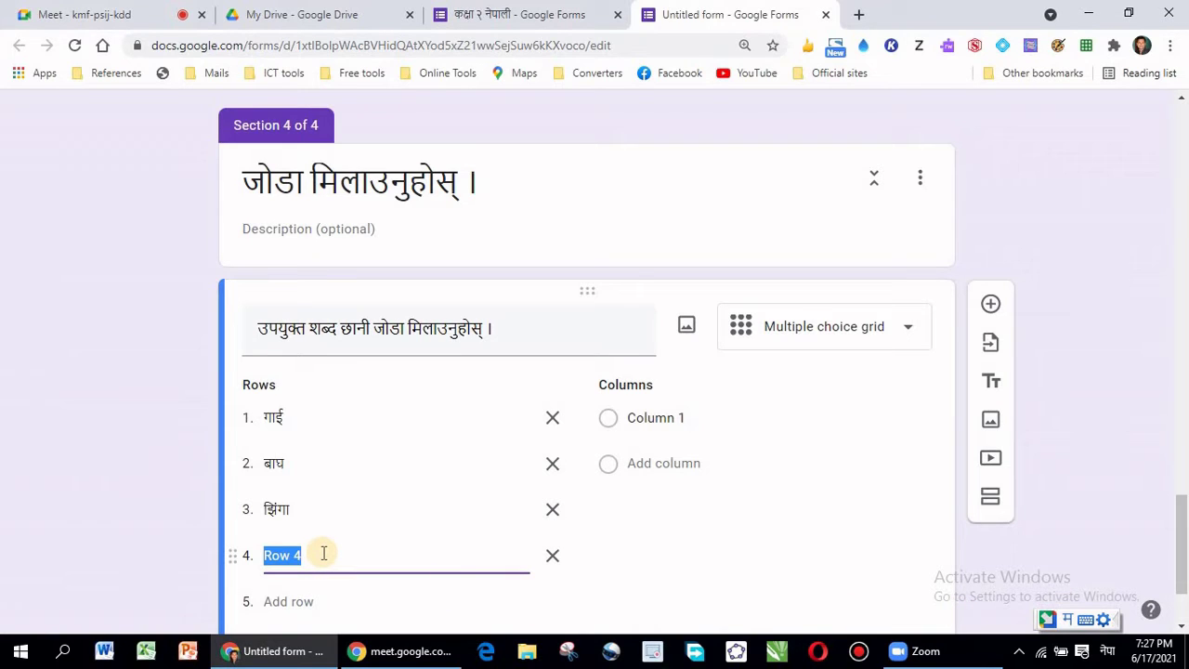
- Name the grid's fourth row "परेवा"
{"action": "type", "text": "parea"}
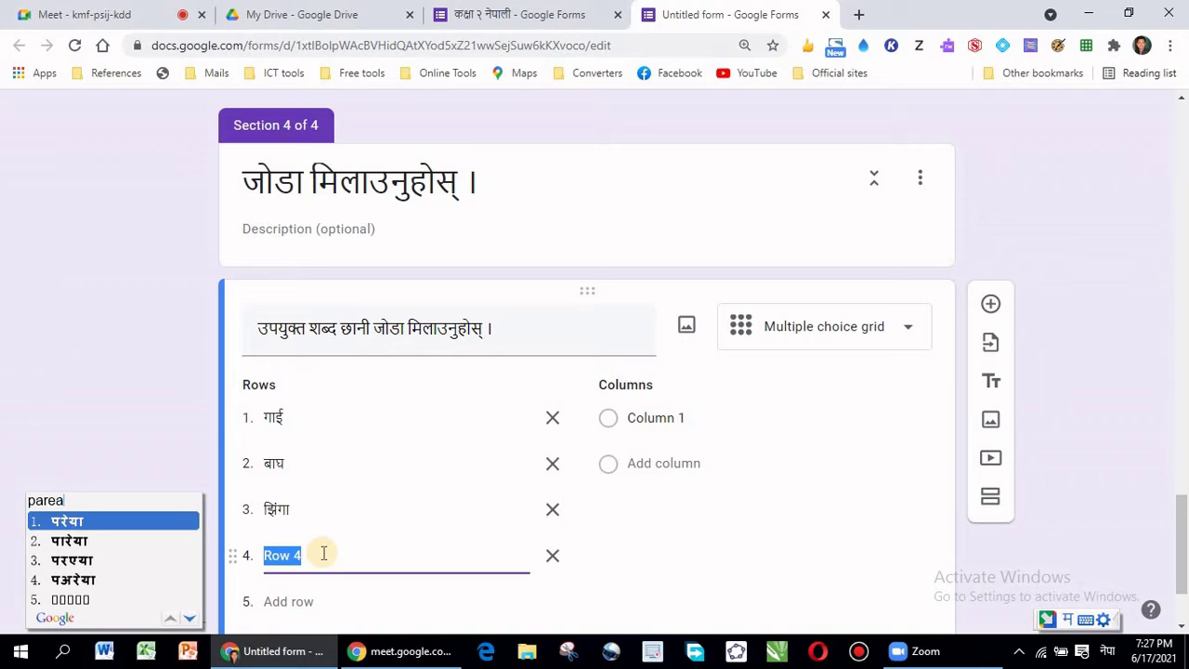
{"action": "key", "text": "BackSpace"}
{"action": "type", "text": "wa"}
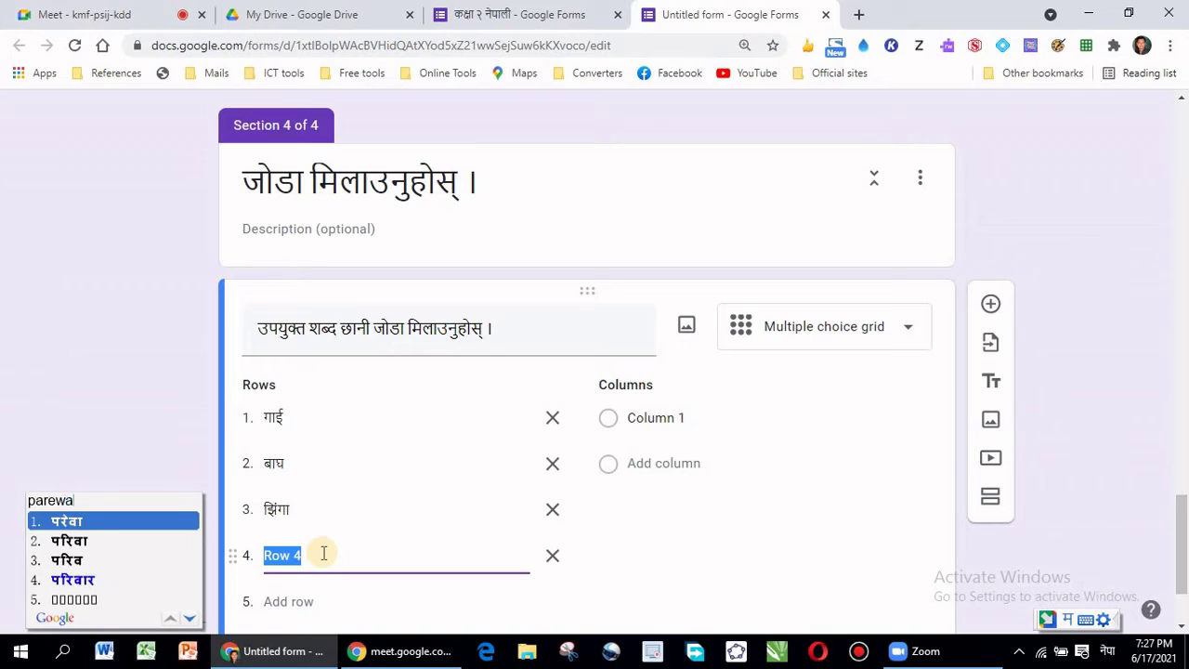
{"action": "key", "text": "space"}
- Add a fifth row to the grid and clear its default label
{"action": "key", "text": "Return"}
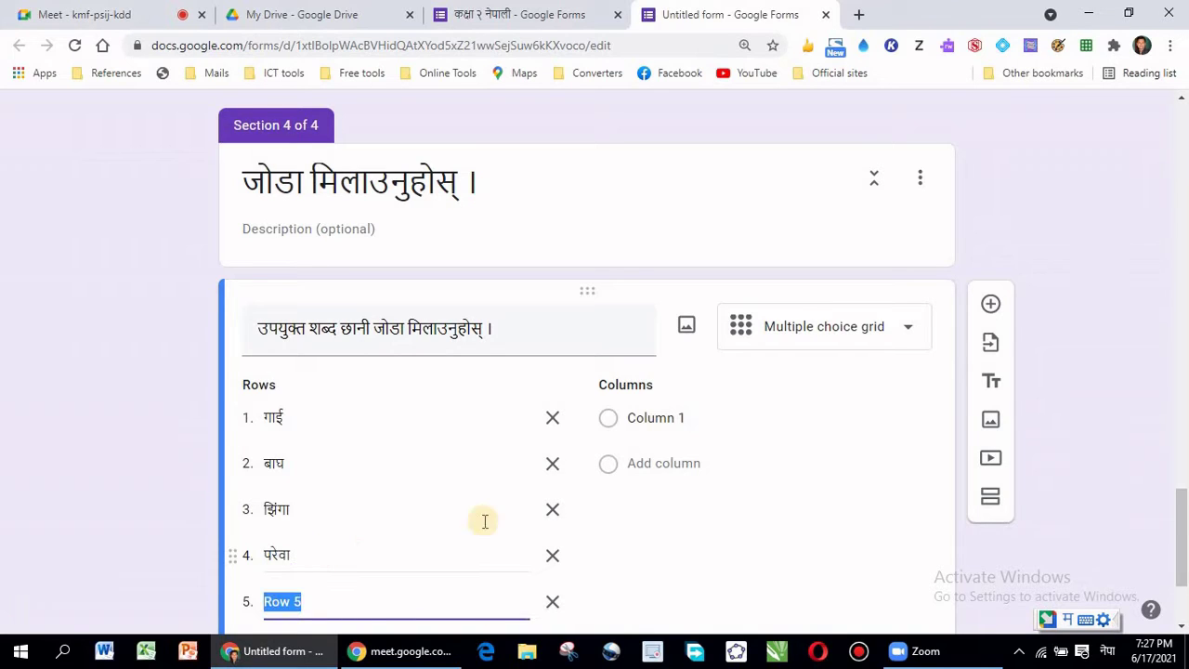
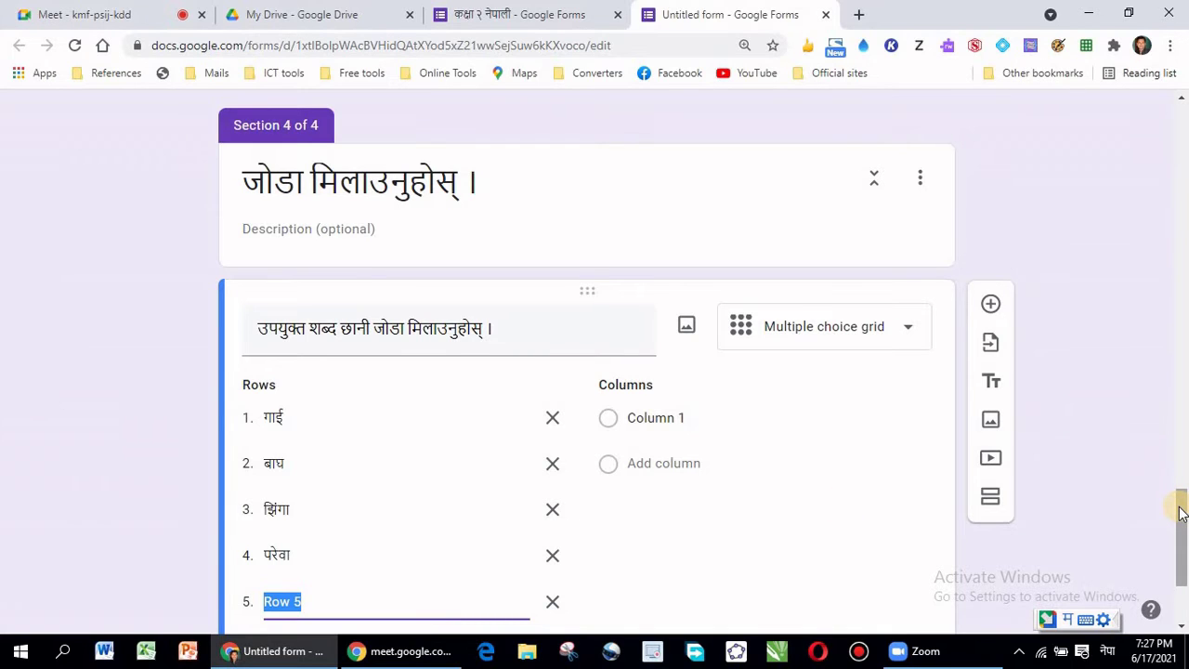
{"action": "left_click_drag", "start_coordinate": [1181, 514], "coordinate": [1181, 545]}
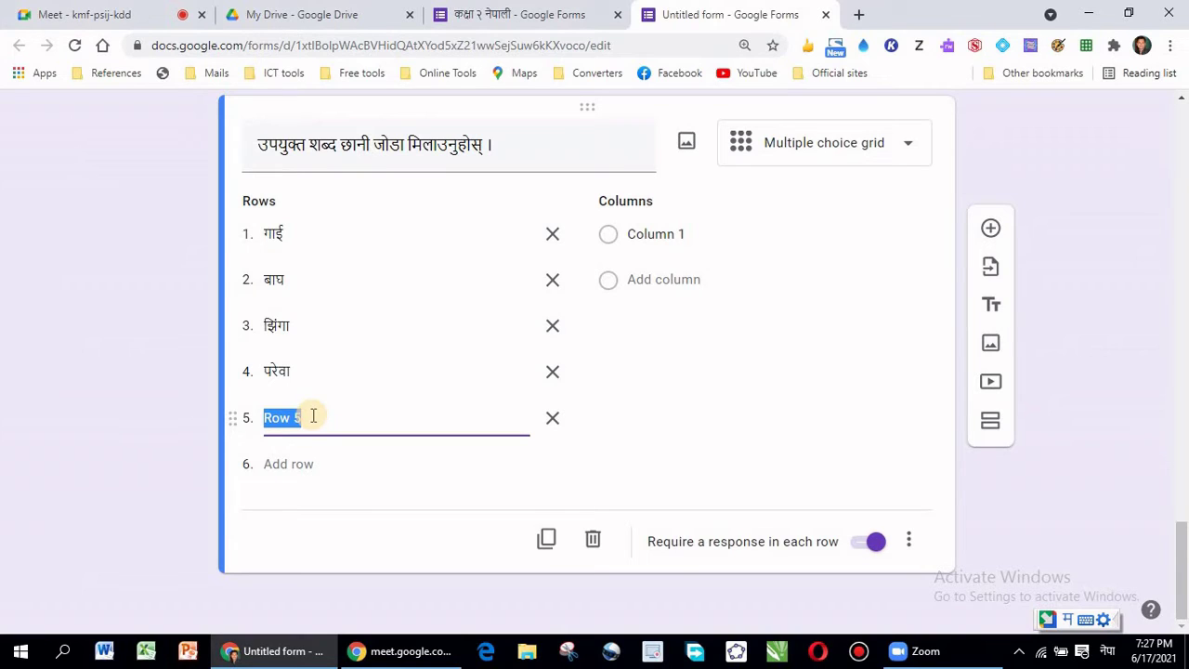
{"action": "key", "text": "BackSpace"}
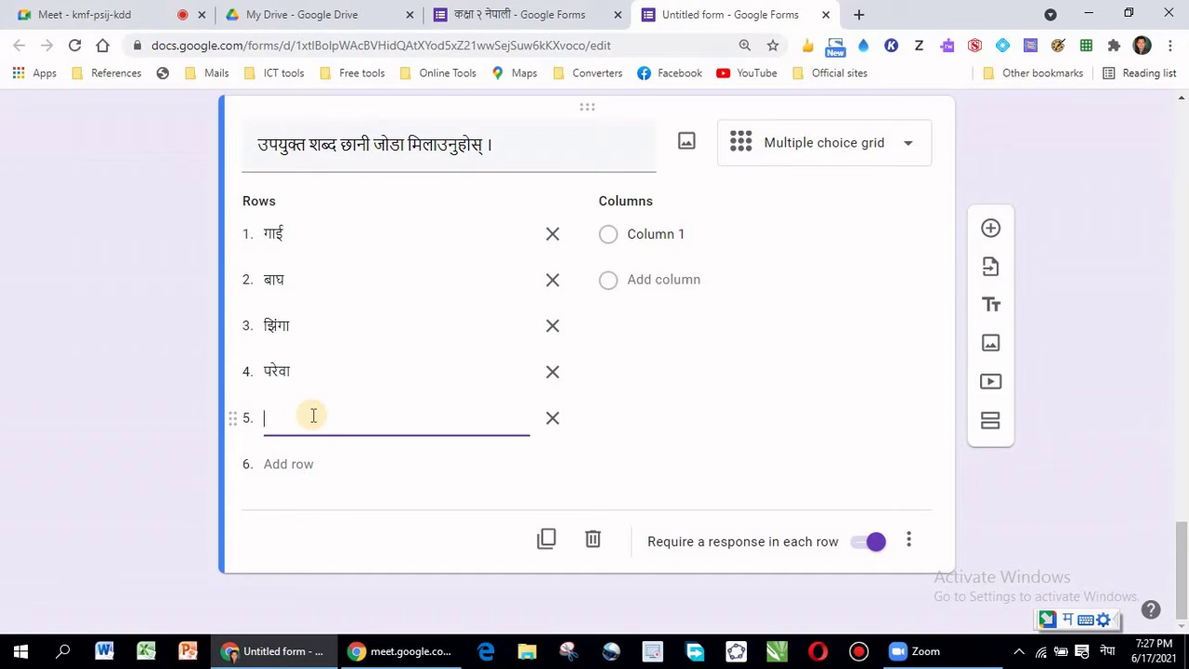
- Enter सेतो as the fifth row of the multiple choice grid question
{"action": "type", "text": "s"}
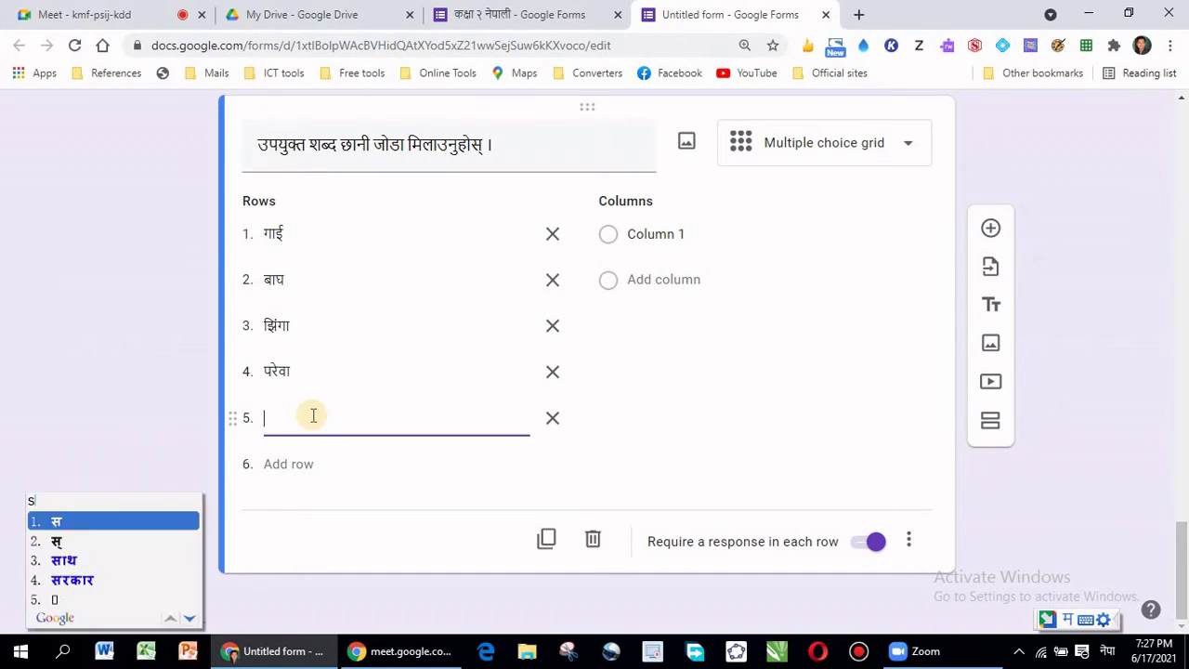
{"action": "type", "text": "eto"}
{"action": "key", "text": "space"}
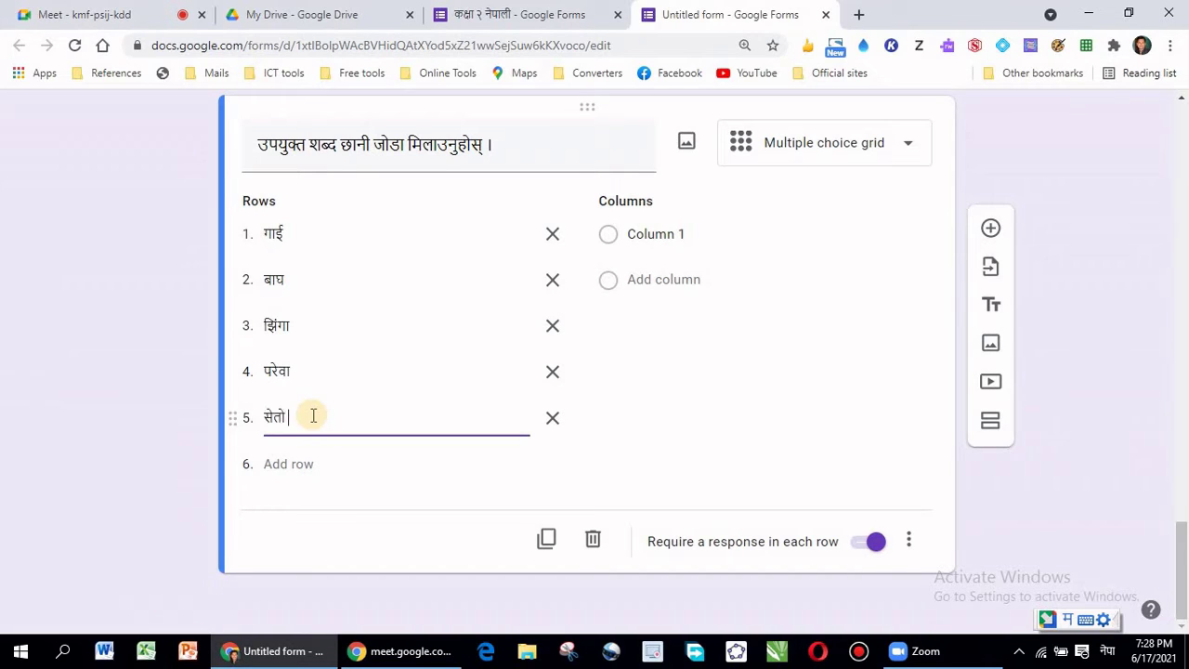
- Name the first column of the grid जंगली जनावर and add a second column
{"action": "left_click", "coordinate": [650, 234]}
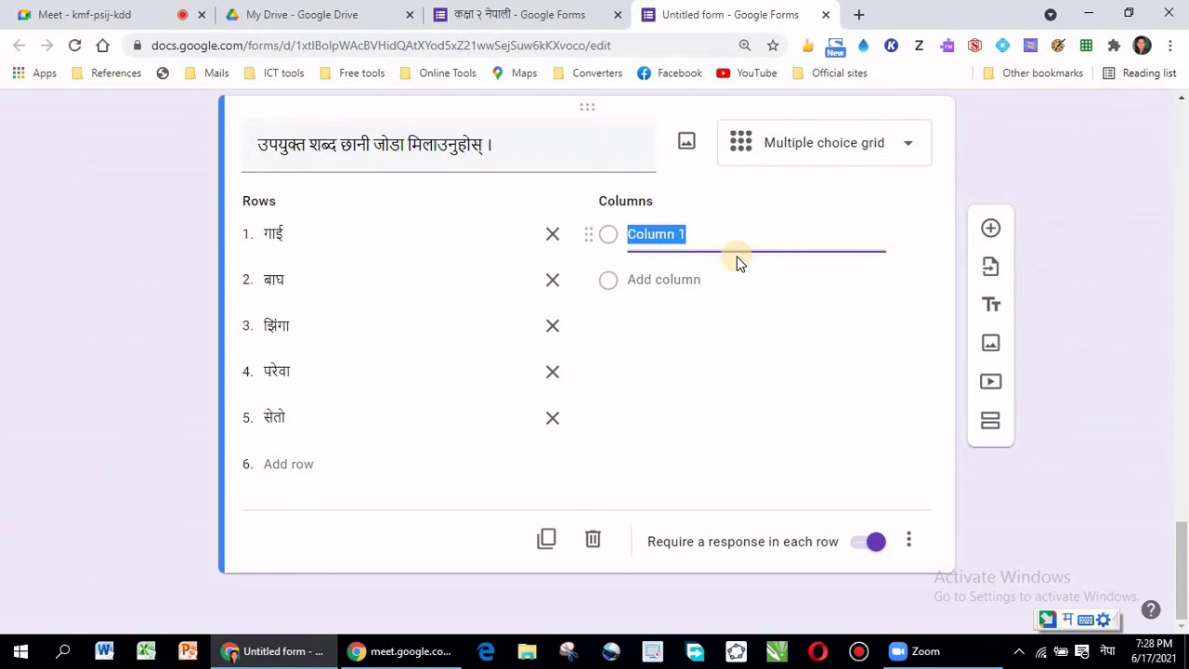
{"action": "type", "text": "jangali "}
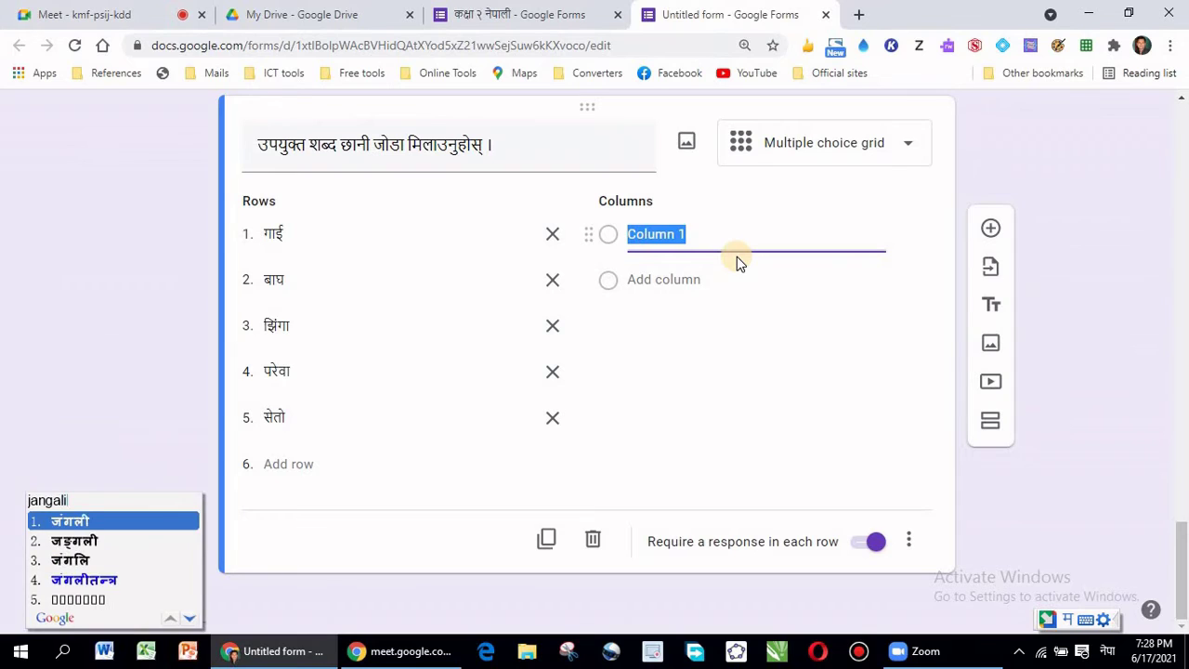
{"action": "type", "text": "janaaa"}
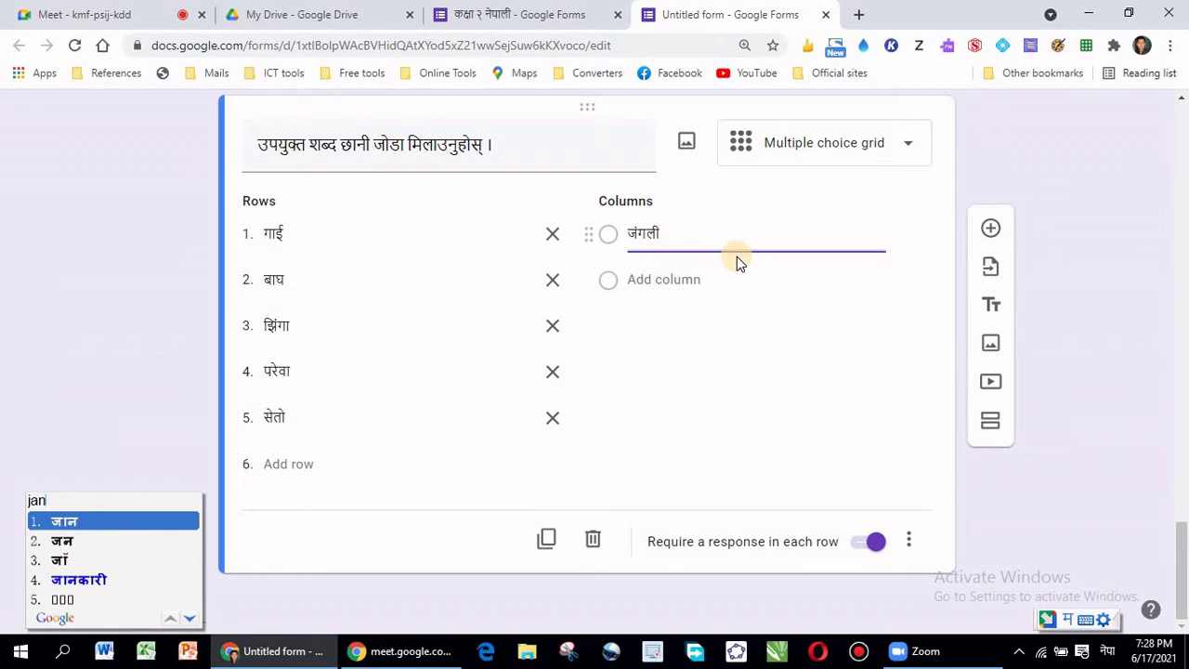
{"action": "type", "text": "r"}
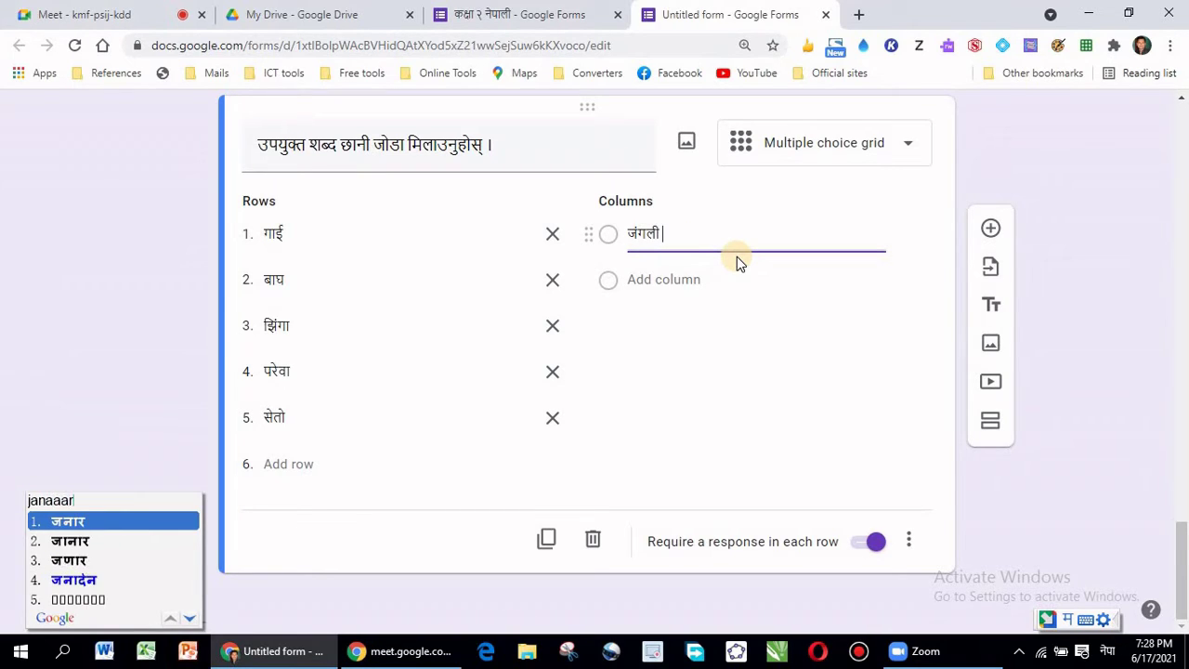
{"action": "key", "text": "BackSpace"}
{"action": "key", "text": "BackSpace"}
{"action": "type", "text": "ar"}
{"action": "key", "text": "BackSpace"}
{"action": "type", "text": "war"}
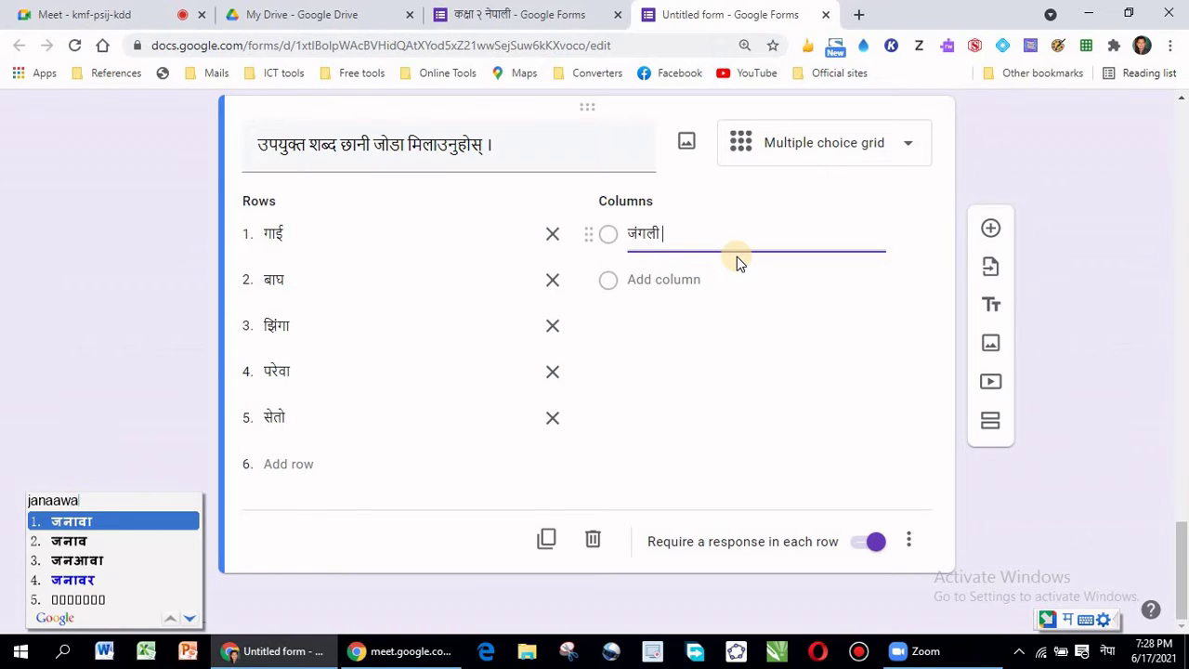
{"action": "key", "text": "Return"}
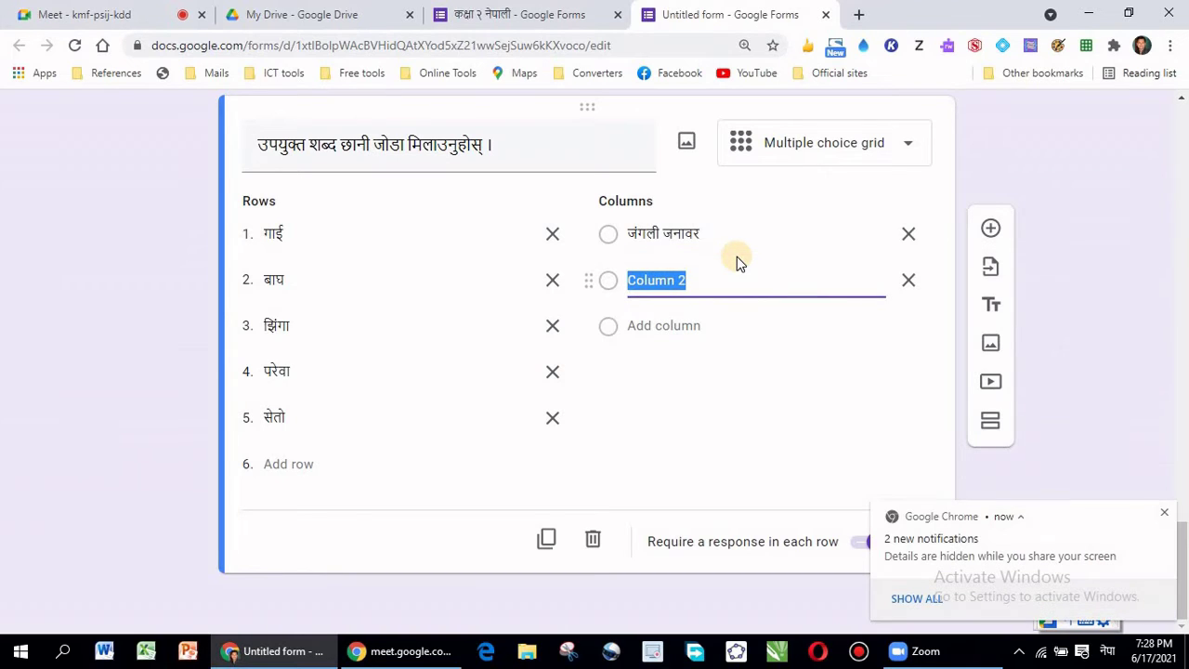
- Name the second grid column घरपालुवा जनावर and add a third column
{"action": "type", "text": "gharpaa"}
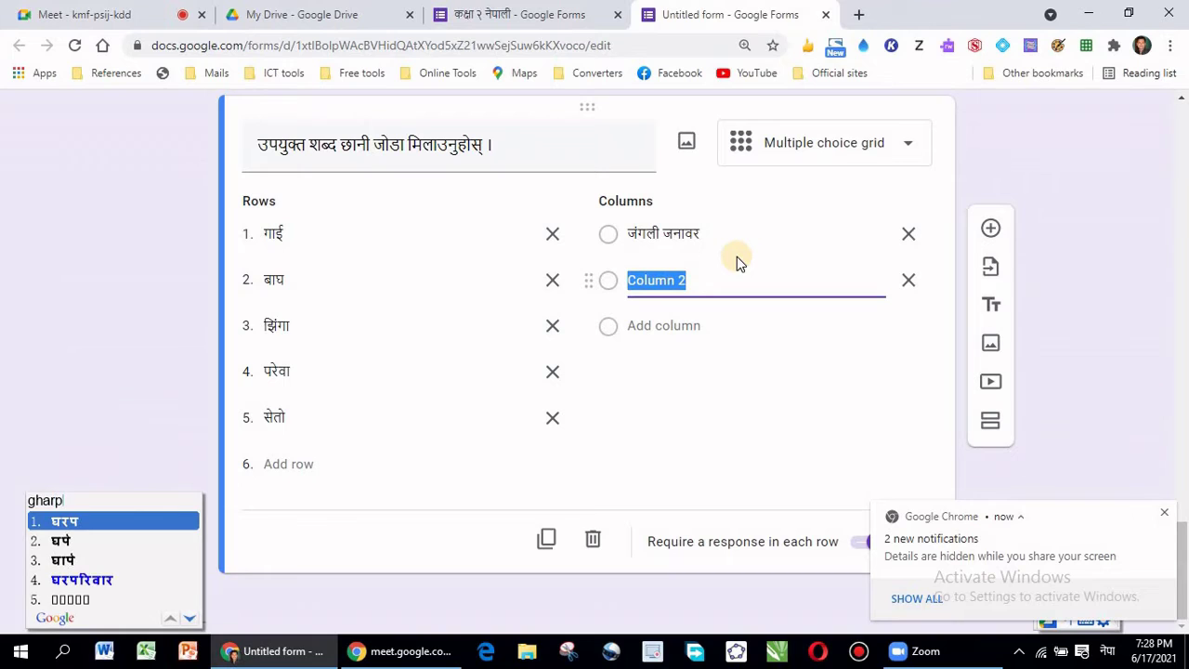
{"action": "type", "text": "luwa "}
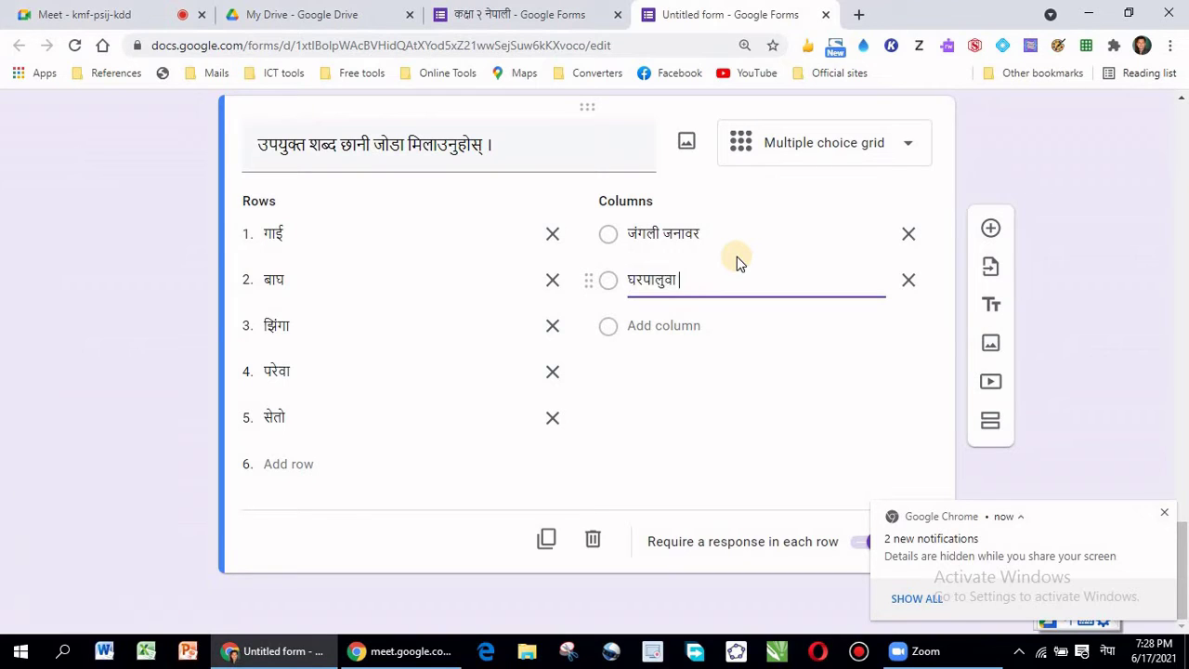
{"action": "type", "text": "jaan"}
{"action": "key", "text": "BackSpace"}
{"action": "key", "text": "BackSpace"}
{"action": "type", "text": "na"}
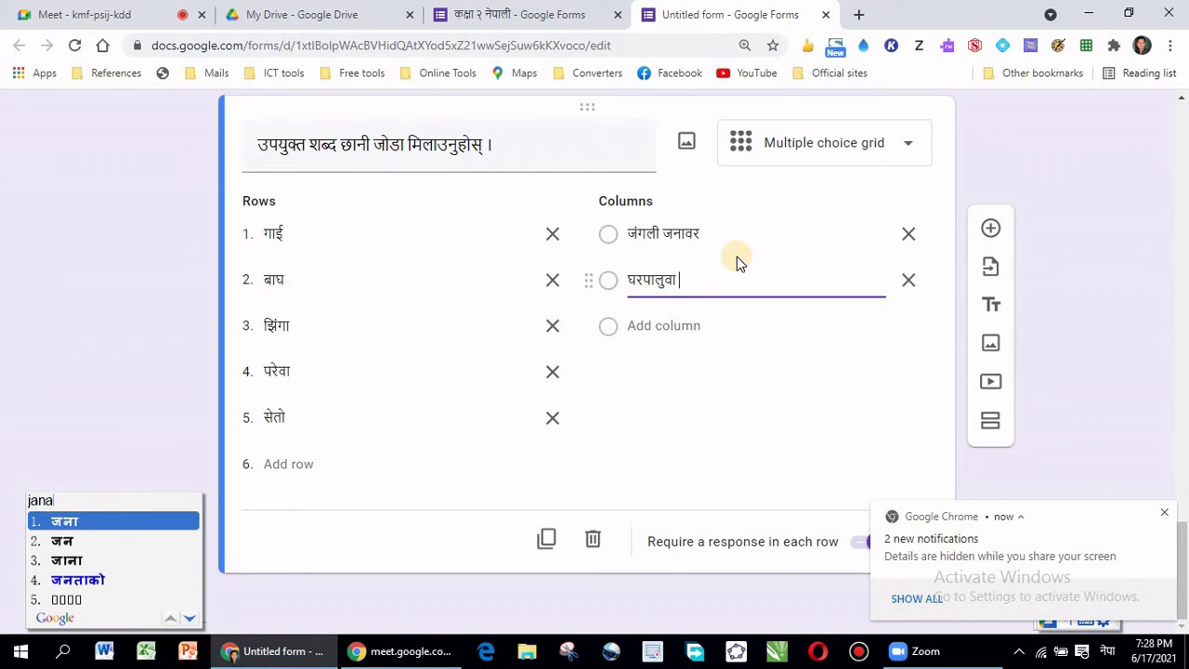
{"action": "type", "text": "war"}
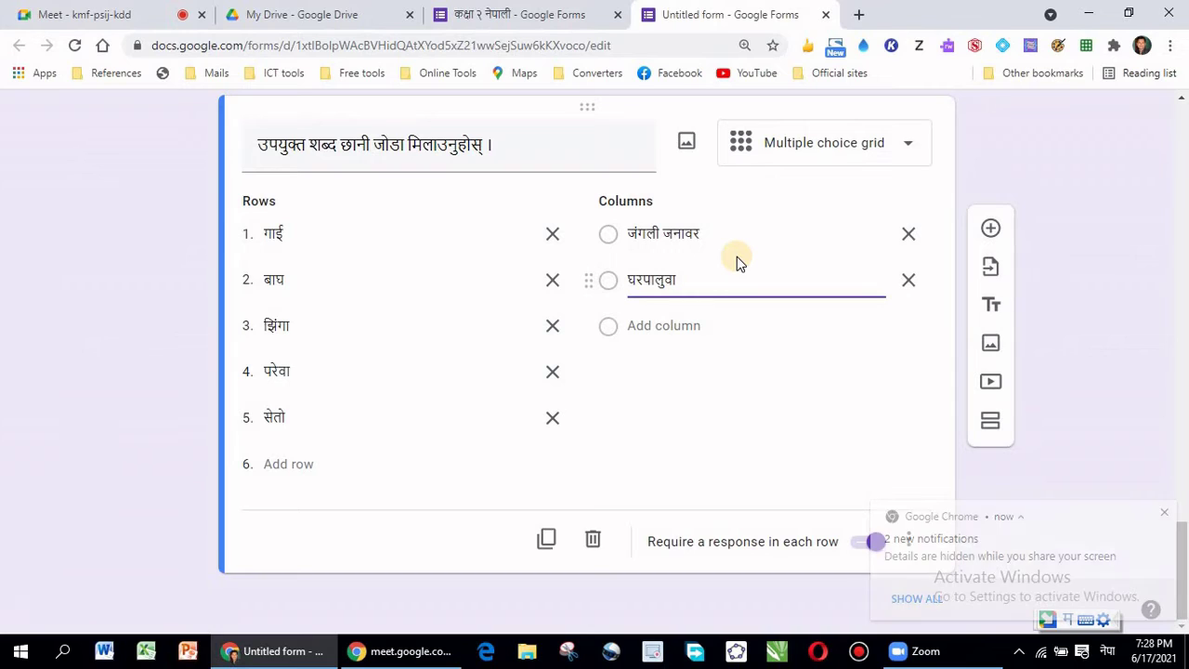
{"action": "key", "text": "Return"}
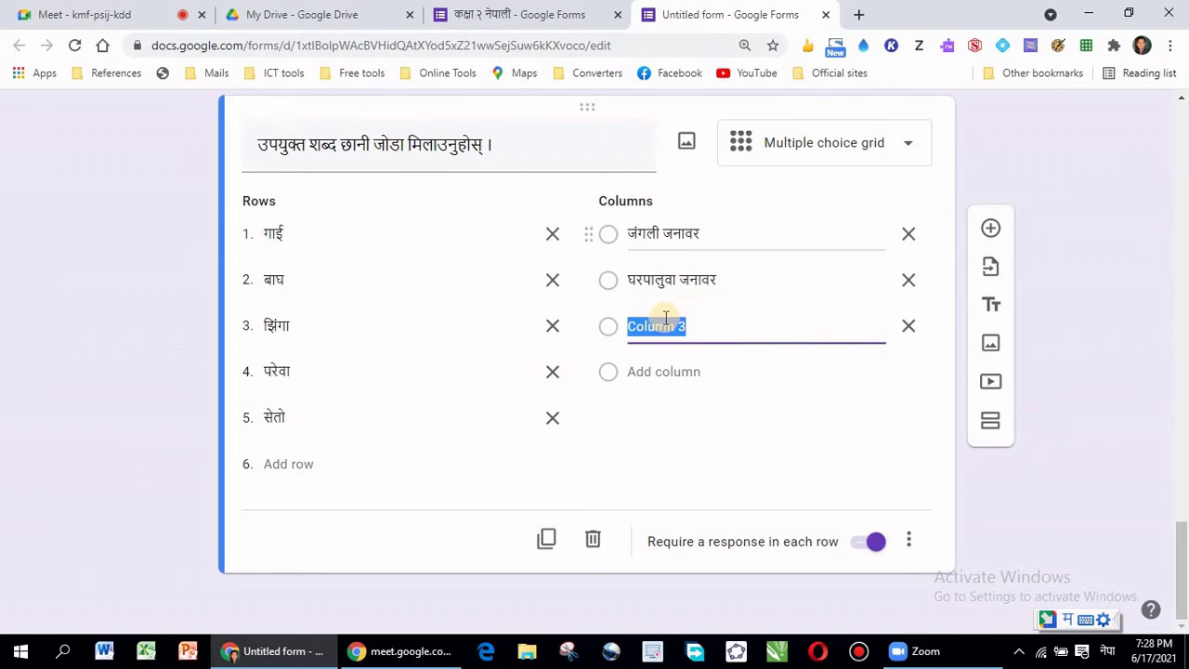
- Name the third grid column चरा and the fourth किरा, and add a fifth column
{"action": "type", "text": "k"}
{"action": "key", "text": "BackSpace"}
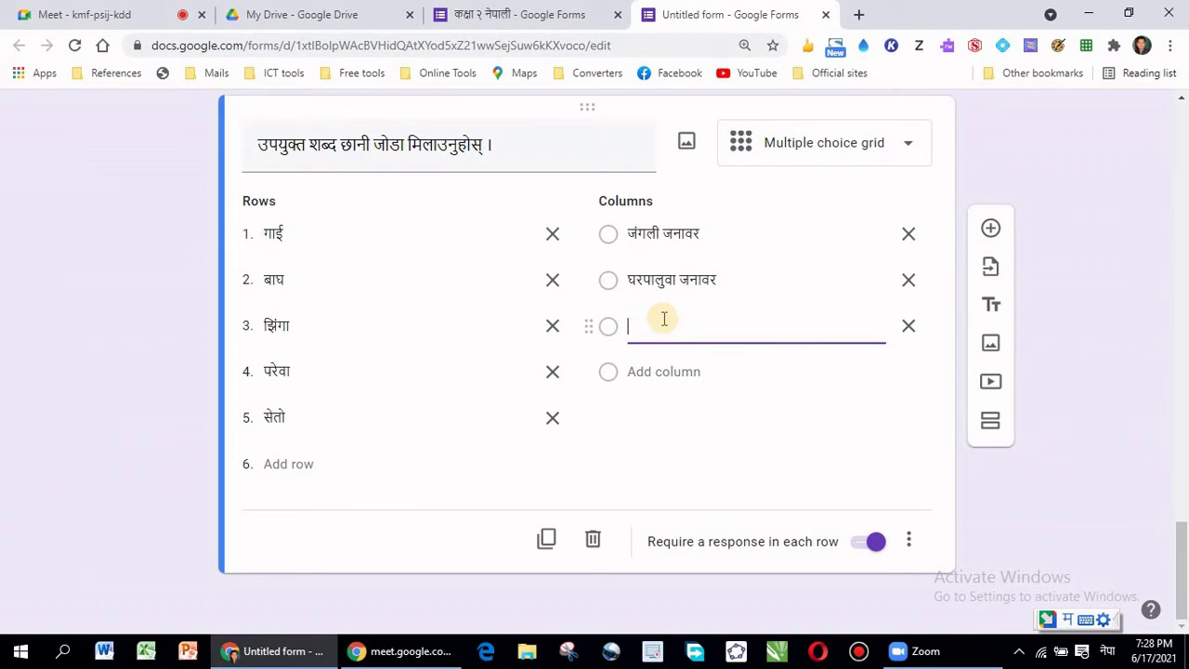
{"action": "type", "text": "chara"}
{"action": "key", "text": "BackSpace"}
{"action": "key", "text": "BackSpace"}
{"action": "key", "text": "BackSpace"}
{"action": "type", "text": "ra"}
{"action": "key", "text": "Return"}
{"action": "type", "text": "kira"}
{"action": "key", "text": "Return"}
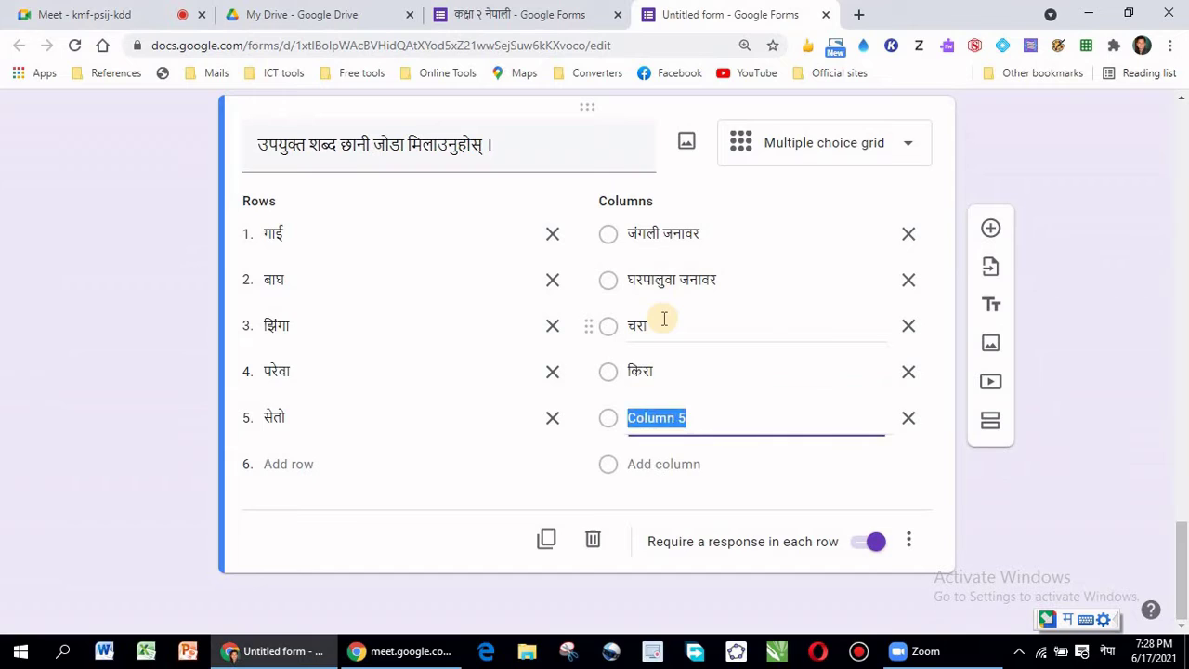
- Rename the fourth grid column रङ्ग, name the fifth column किरा, and dismiss the browser notification
{"action": "key", "text": "Up"}
{"action": "type", "text": "rang"}
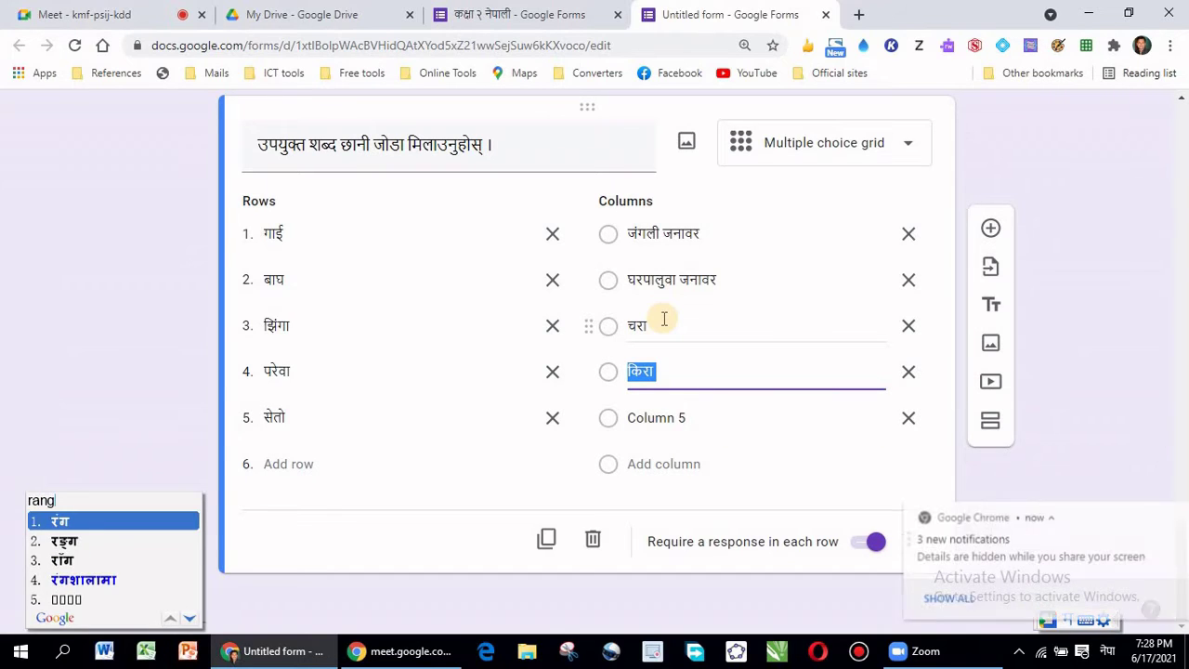
{"action": "key", "text": "Down"}
{"action": "key", "text": "space"}
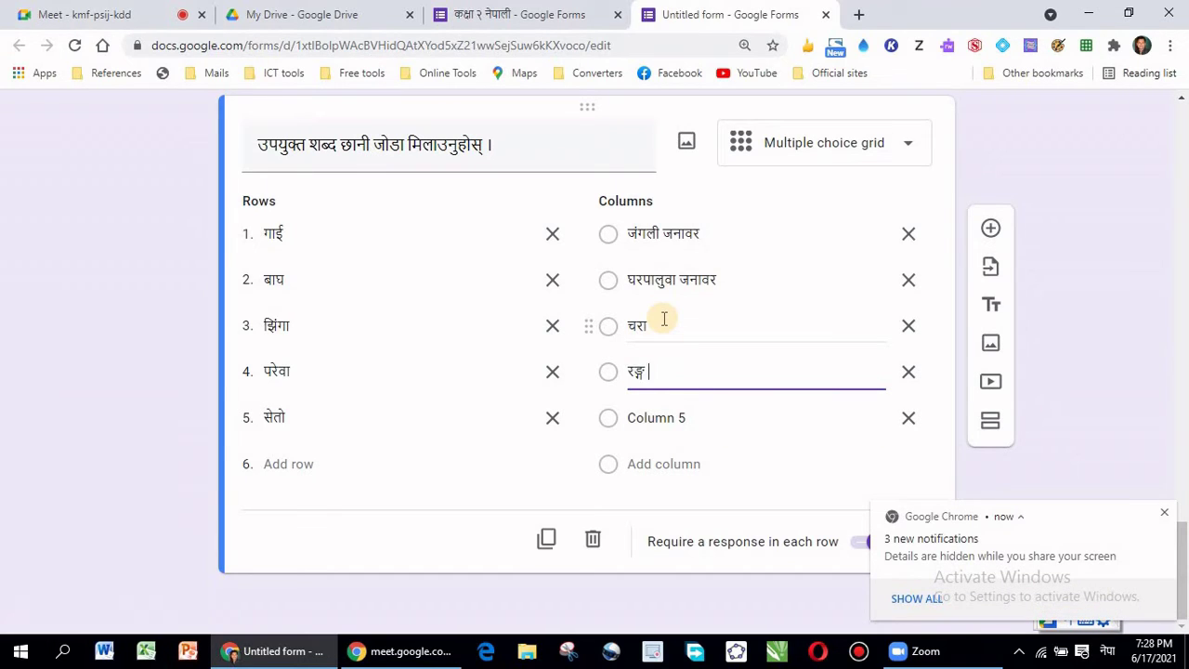
{"action": "key", "text": "Return"}
{"action": "type", "text": "kira"}
{"action": "key", "text": "space"}
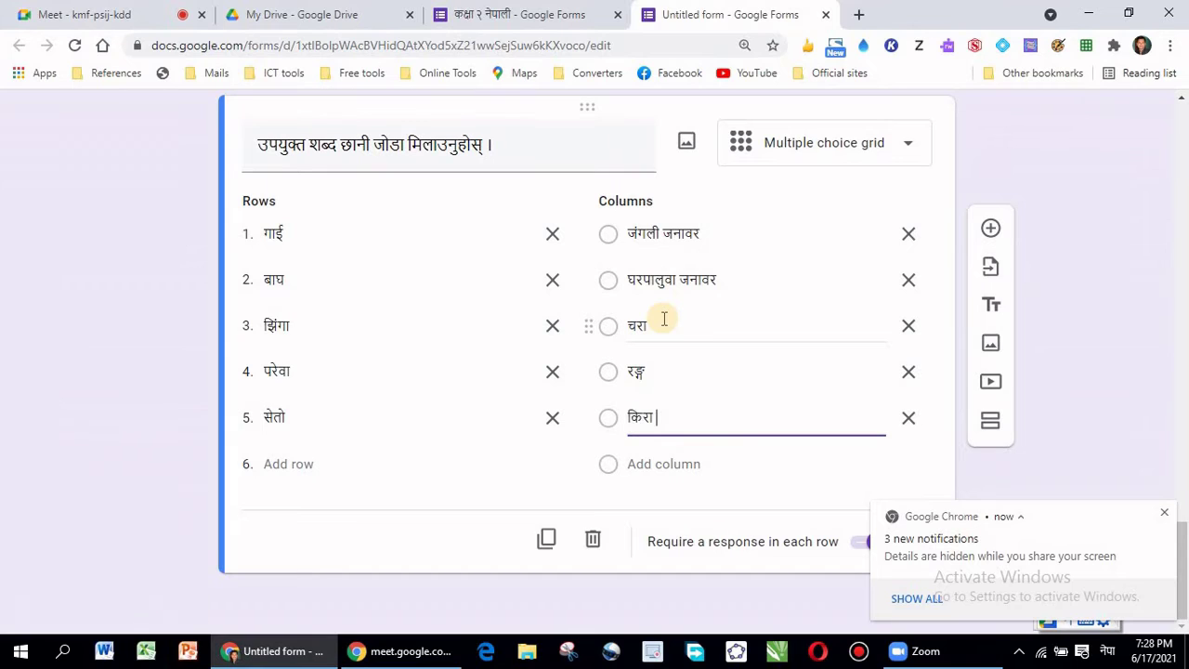
{"action": "left_click", "coordinate": [1164, 514]}
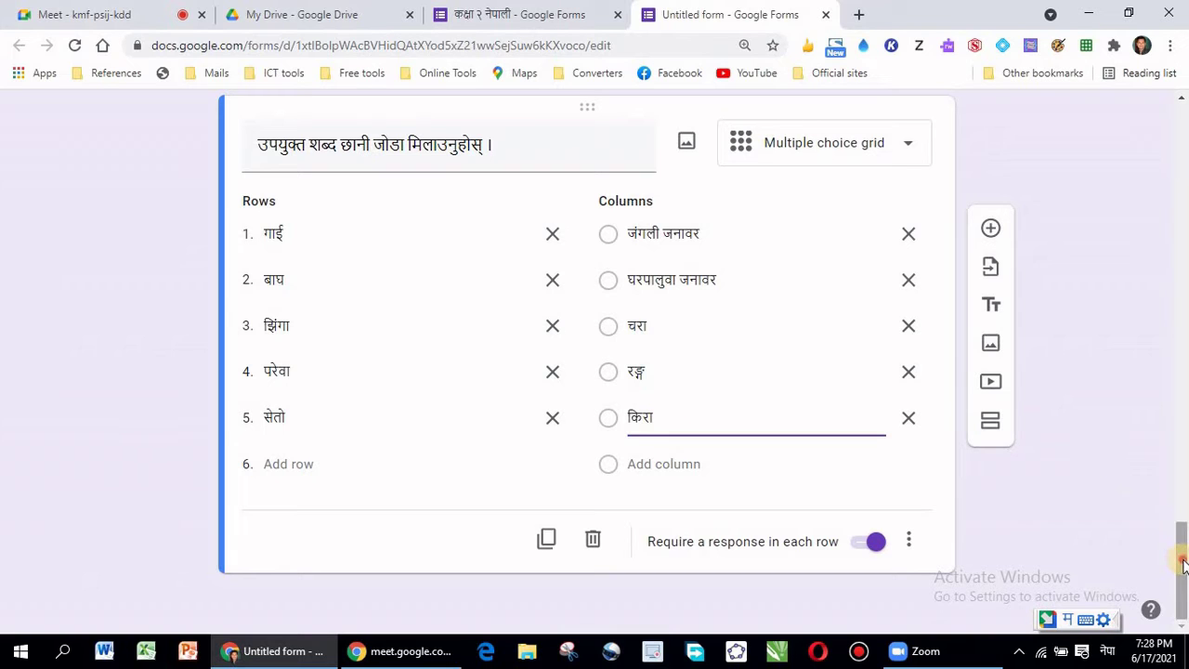
- Add a new section after the grid question and title it बहुबैकल्पिक प्रश्नहरु
{"action": "left_click_drag", "start_coordinate": [1181, 502], "coordinate": [1180, 604]}
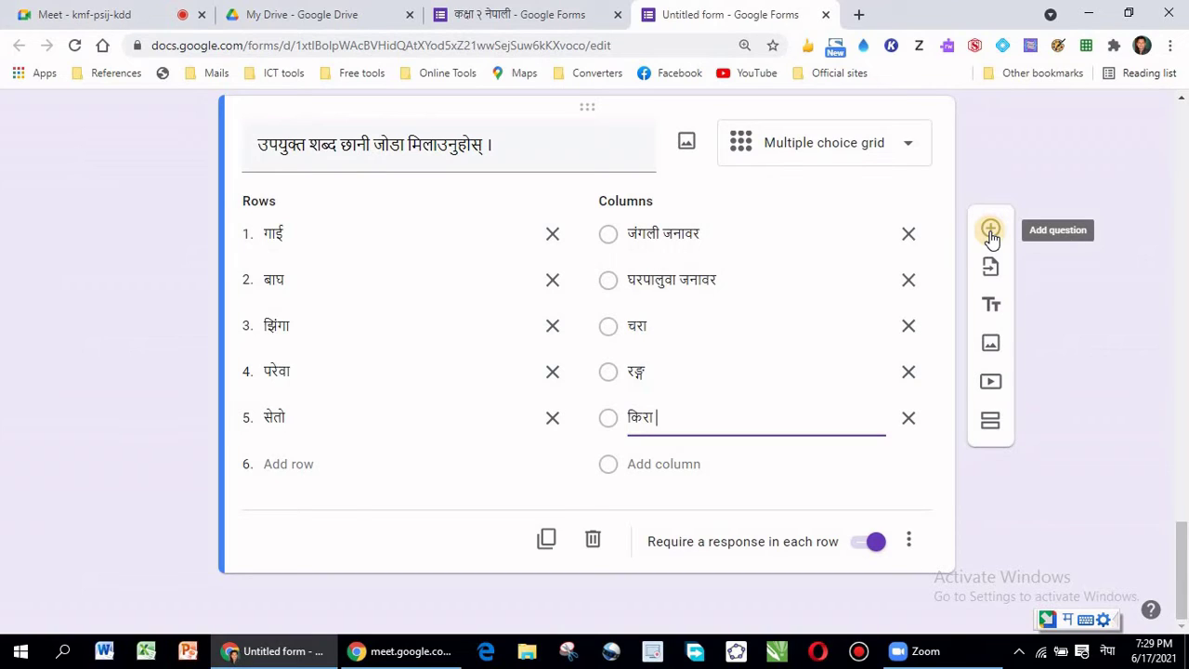
{"action": "left_click", "coordinate": [989, 425]}
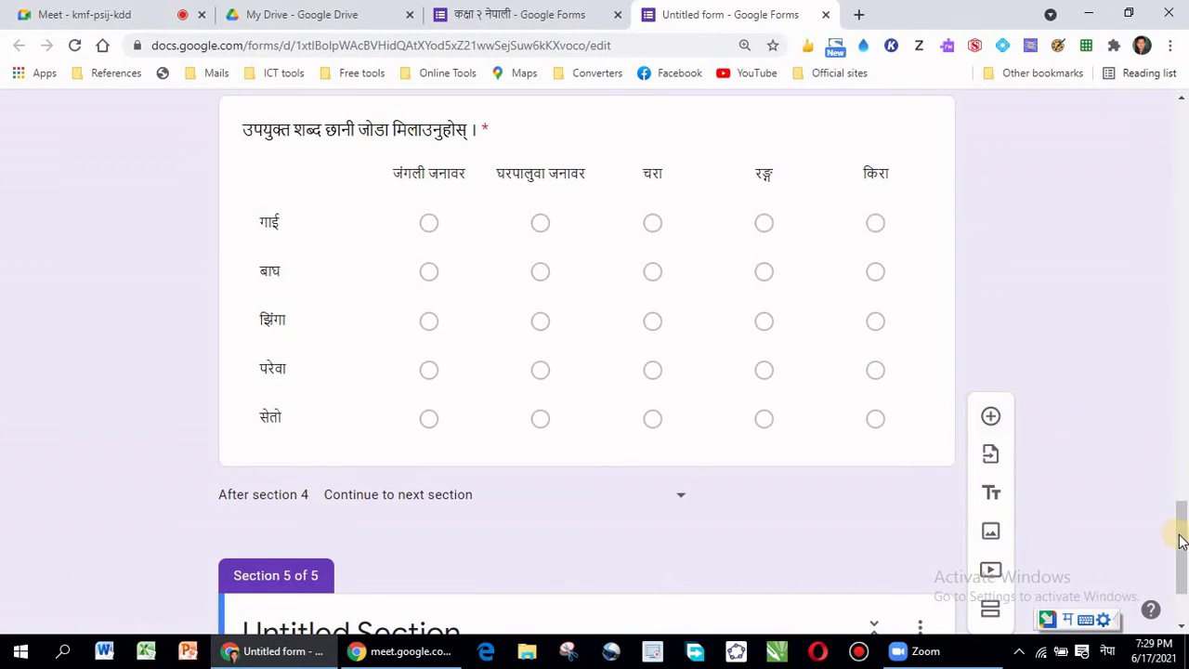
{"action": "left_click_drag", "start_coordinate": [1182, 538], "coordinate": [1165, 597]}
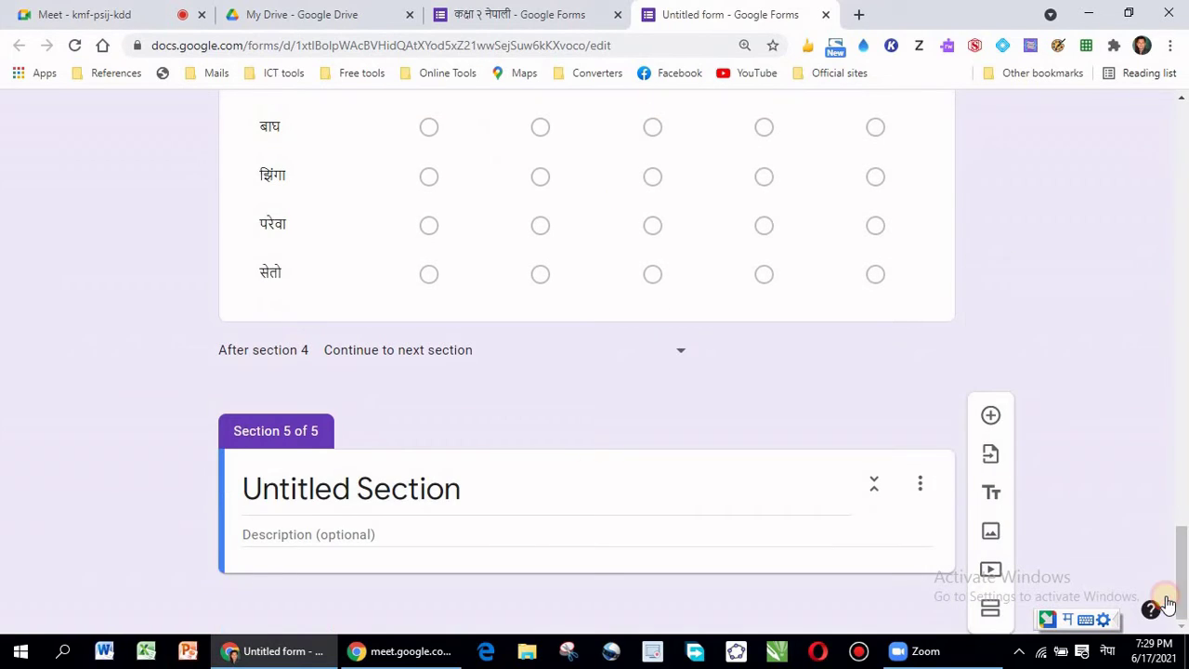
{"action": "left_click", "coordinate": [372, 486]}
{"action": "type", "text": "bahu"}
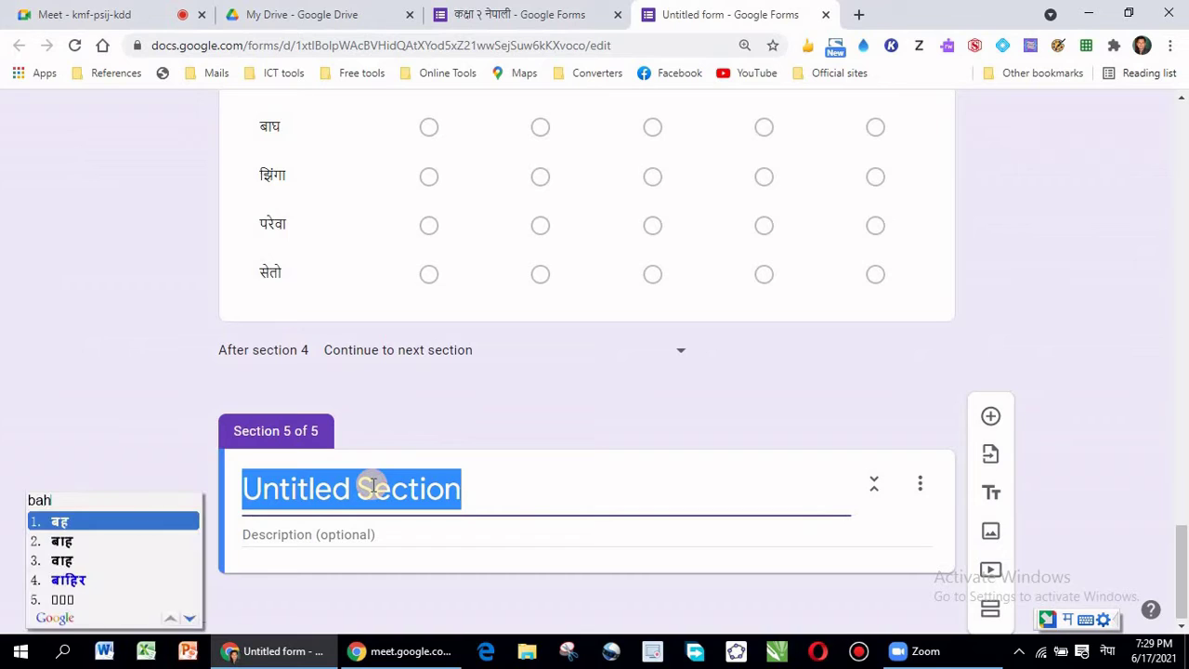
{"action": "type", "text": "baika"}
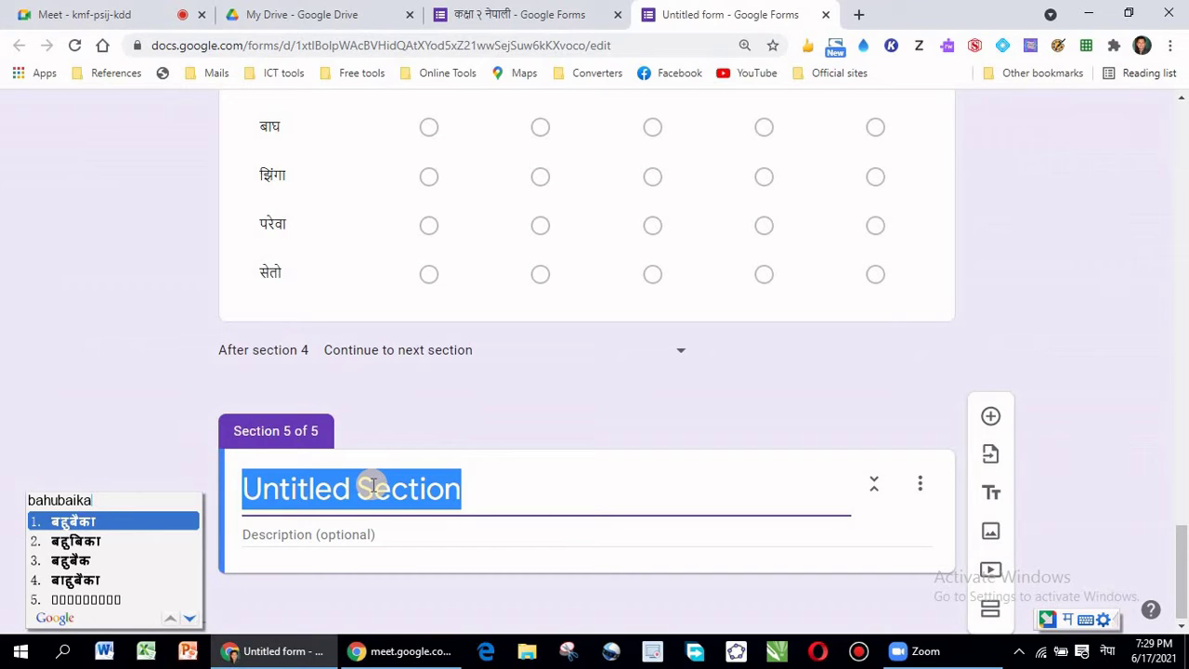
{"action": "type", "text": "lpik "}
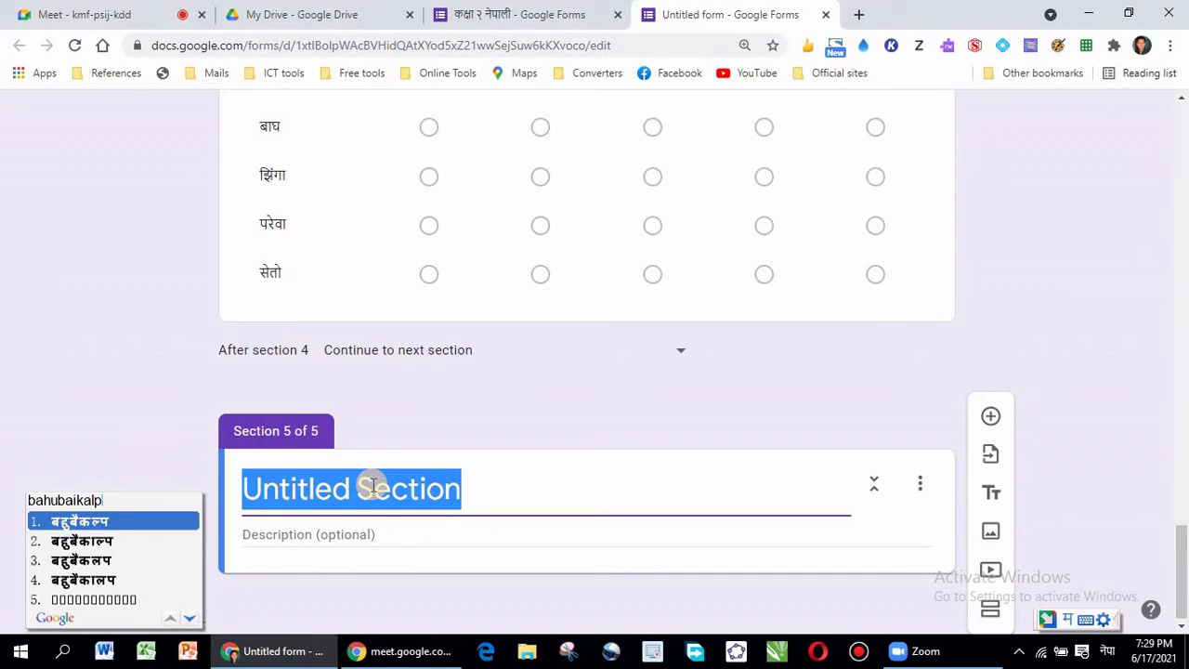
{"action": "type", "text": "k"}
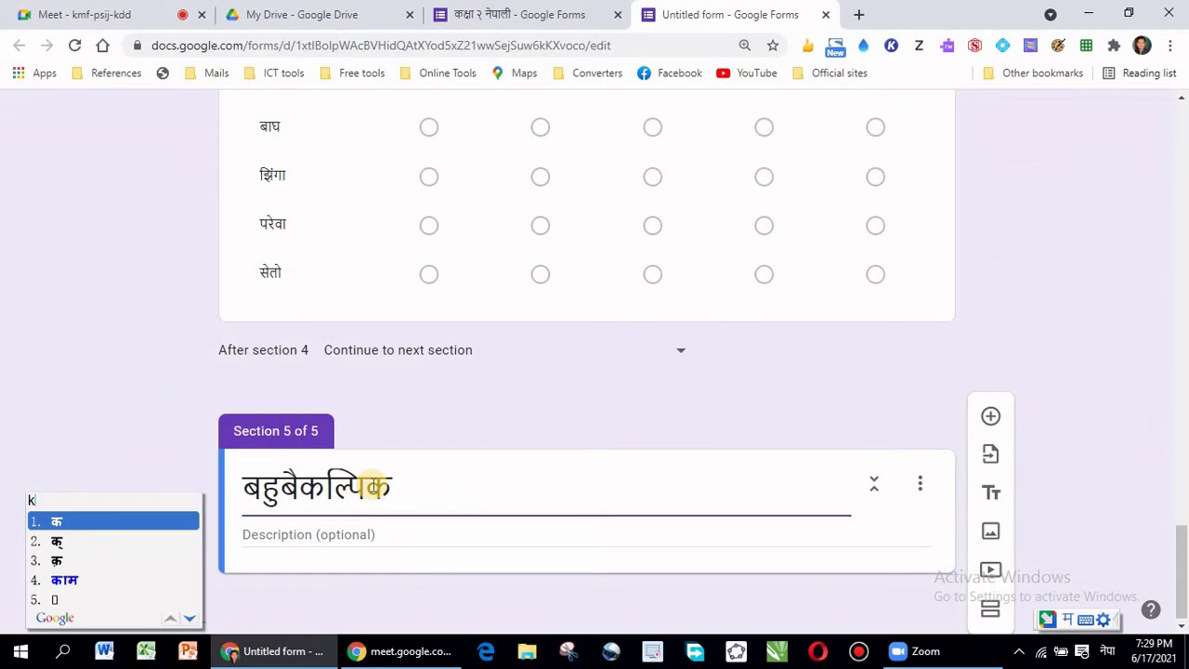
{"action": "key", "text": "BackSpace"}
{"action": "type", "text": "para"}
{"action": "key", "text": "BackSpace"}
{"action": "key", "text": "BackSpace"}
{"action": "key", "text": "BackSpace"}
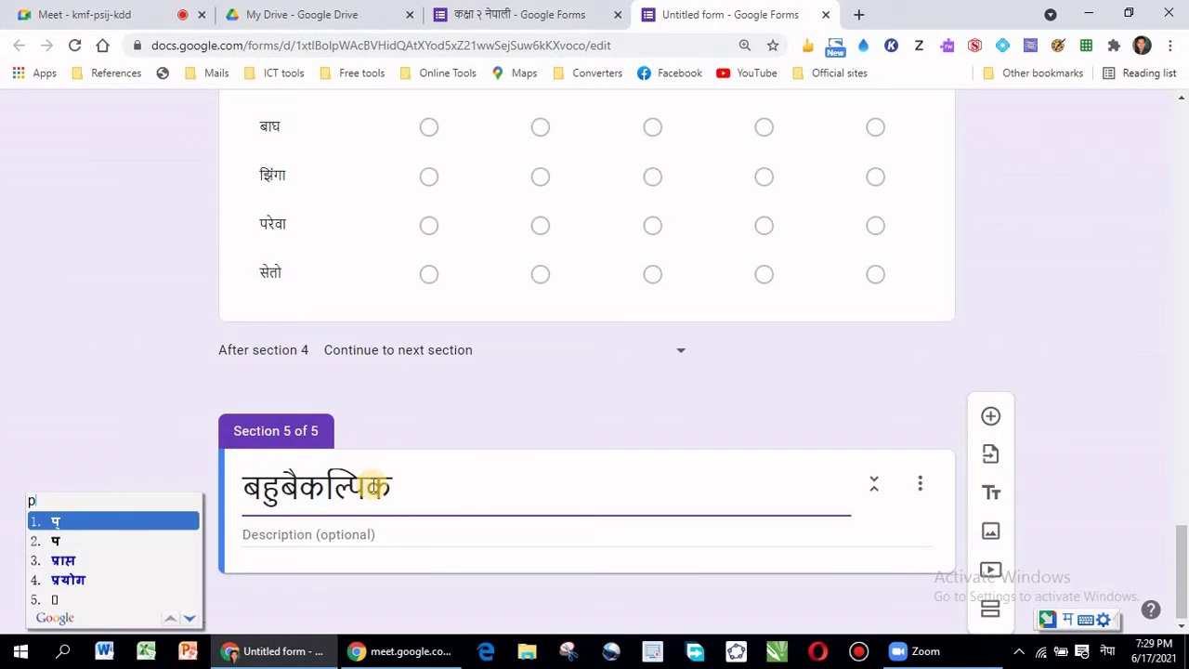
{"action": "type", "text": "rasna"}
{"action": "key", "text": "BackSpace"}
{"action": "key", "text": "BackSpace"}
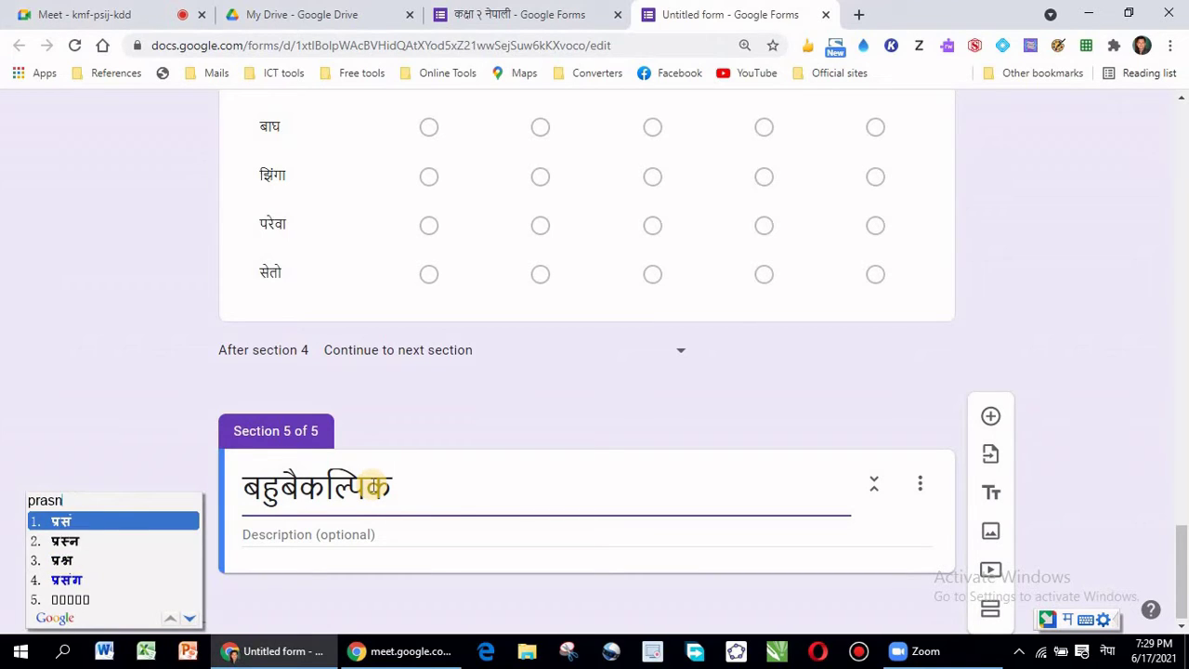
{"action": "type", "text": "hnaharu"}
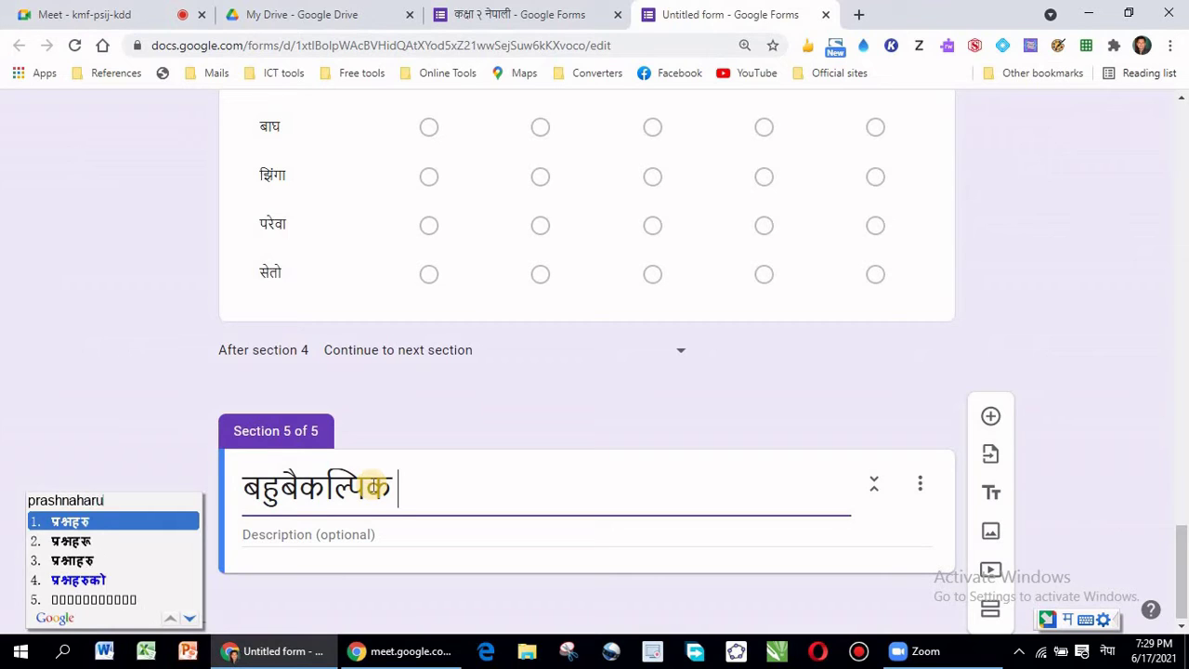
{"action": "key", "text": "space"}
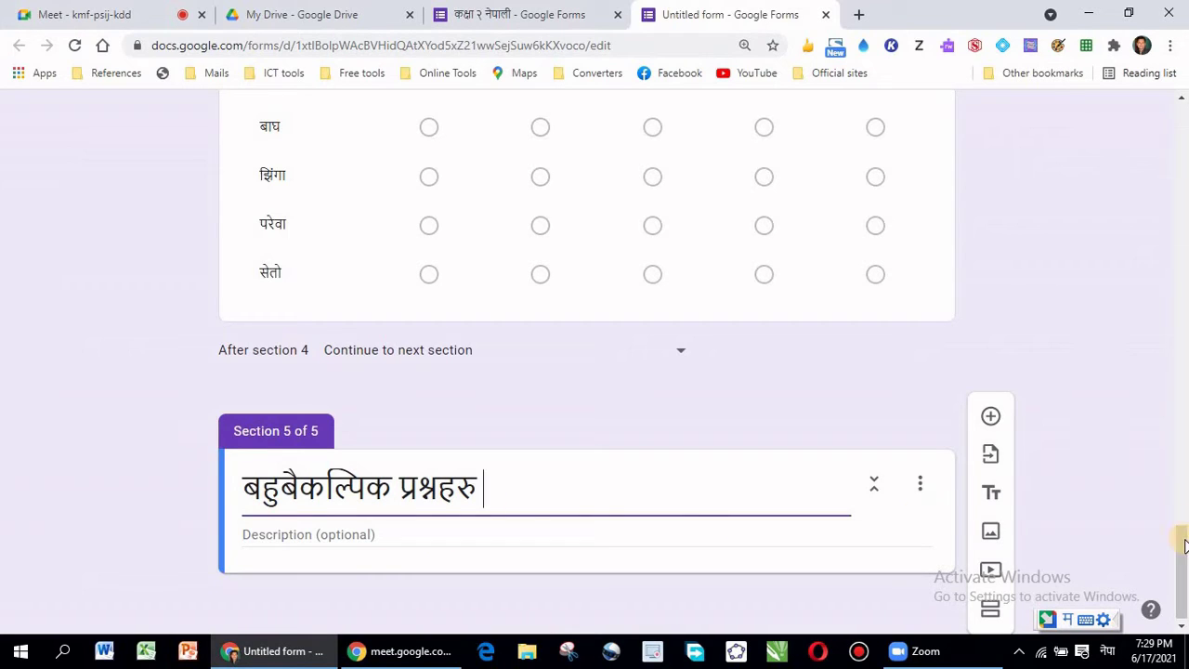
- Add a multiple choice question to the बहुबैकल्पिक प्रश्नहरु section
{"action": "left_click_drag", "start_coordinate": [1184, 542], "coordinate": [1186, 606]}
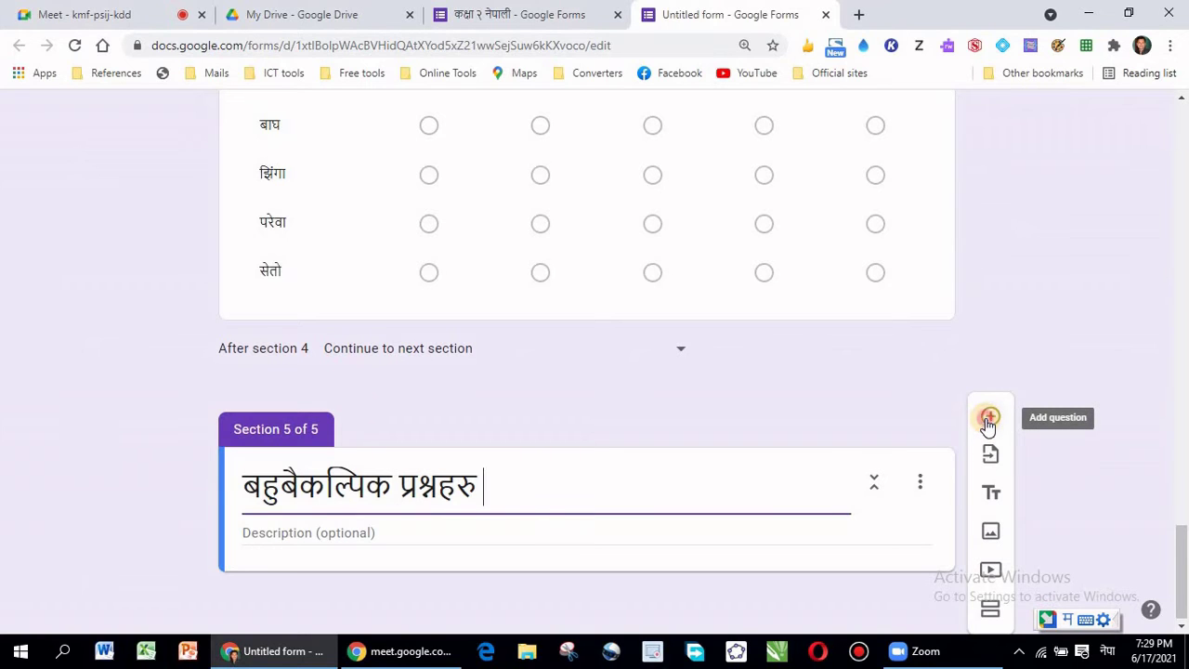
{"action": "left_click", "coordinate": [988, 419]}
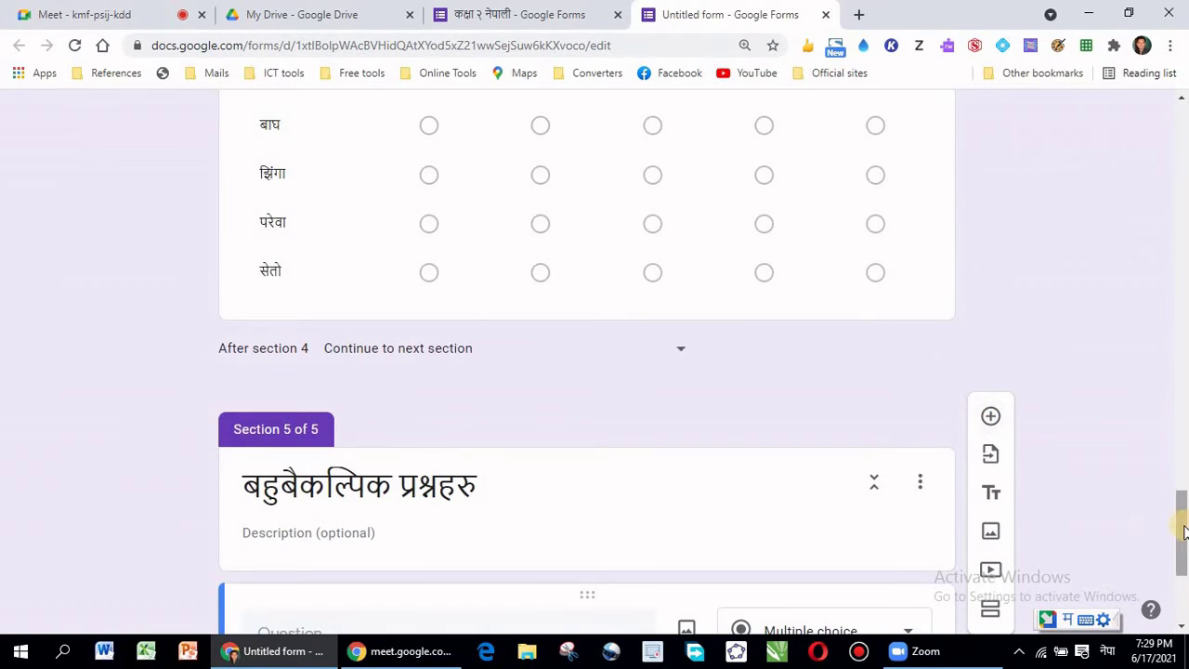
{"action": "scroll", "coordinate": [1185, 531], "scroll_direction": "down", "scroll_amount": 3}
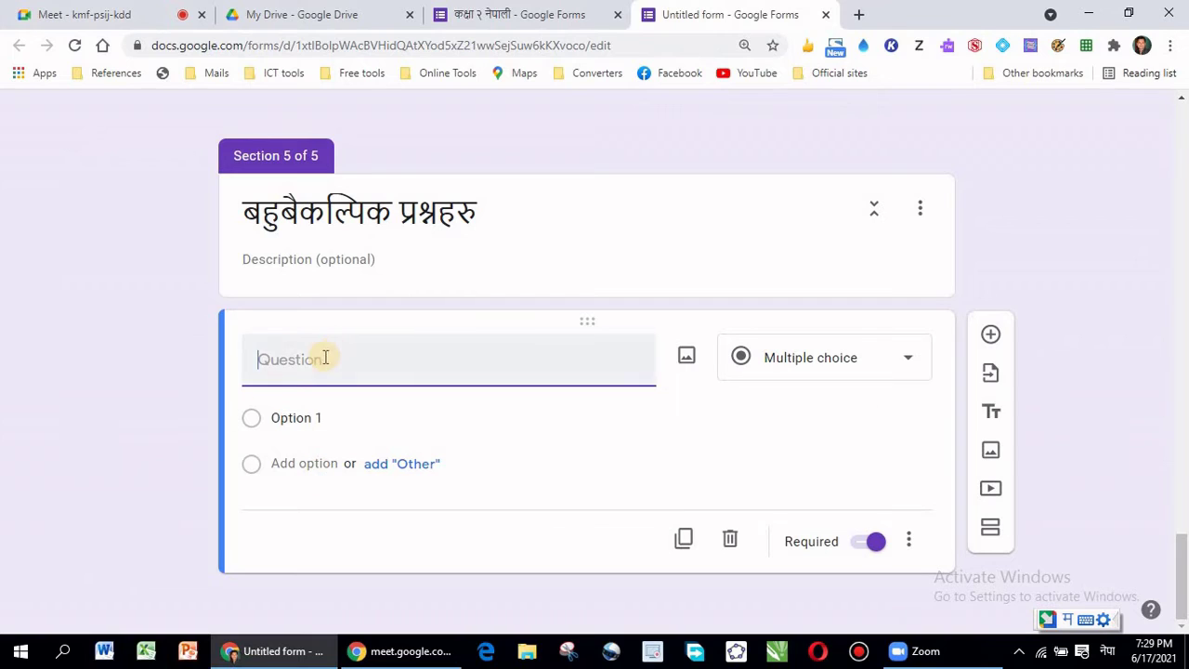
- Enter ठिक उत्तर मा चिनो लगाउनुहोस् as the text of the new multiple choice question
{"action": "left_click", "coordinate": [325, 359]}
{"action": "type", "text": "Thi"}
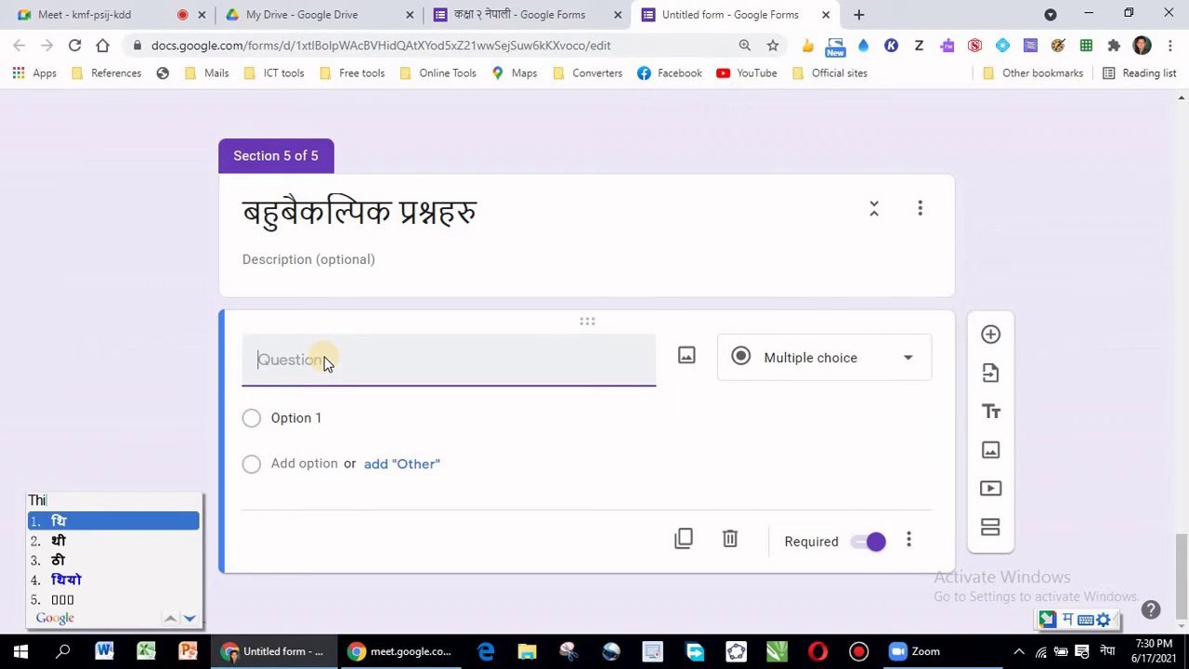
{"action": "type", "text": "k uutar"}
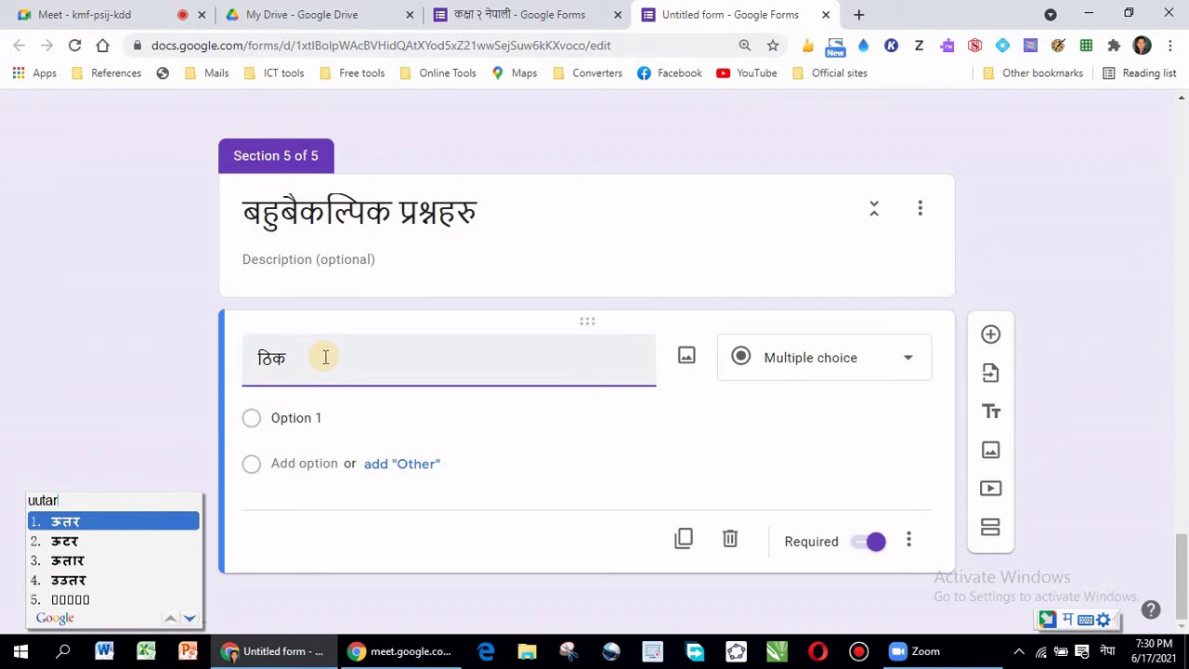
{"action": "type", "text": "ma"}
{"action": "key", "text": "BackSpace"}
{"action": "key", "text": "BackSpace"}
{"action": "key", "text": "BackSpace"}
{"action": "key", "text": "BackSpace"}
{"action": "key", "text": "BackSpace"}
{"action": "key", "text": "BackSpace"}
{"action": "type", "text": "t"}
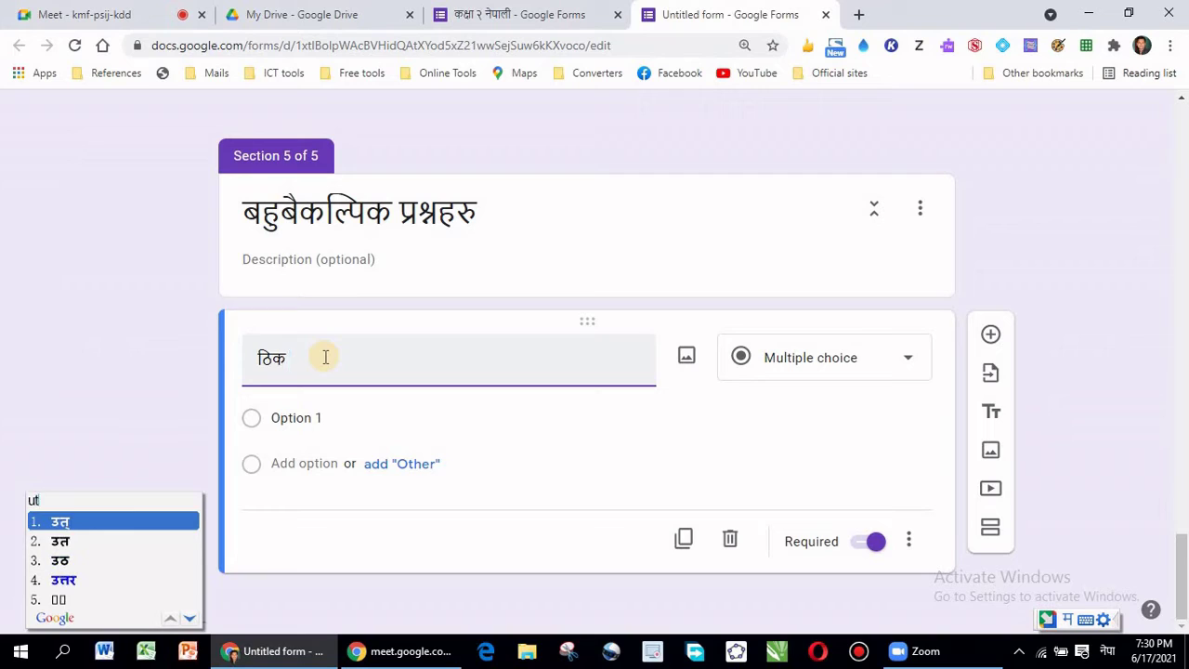
{"action": "type", "text": "tar"}
{"action": "key", "text": "space"}
{"action": "type", "text": "ma"}
{"action": "key", "text": "space"}
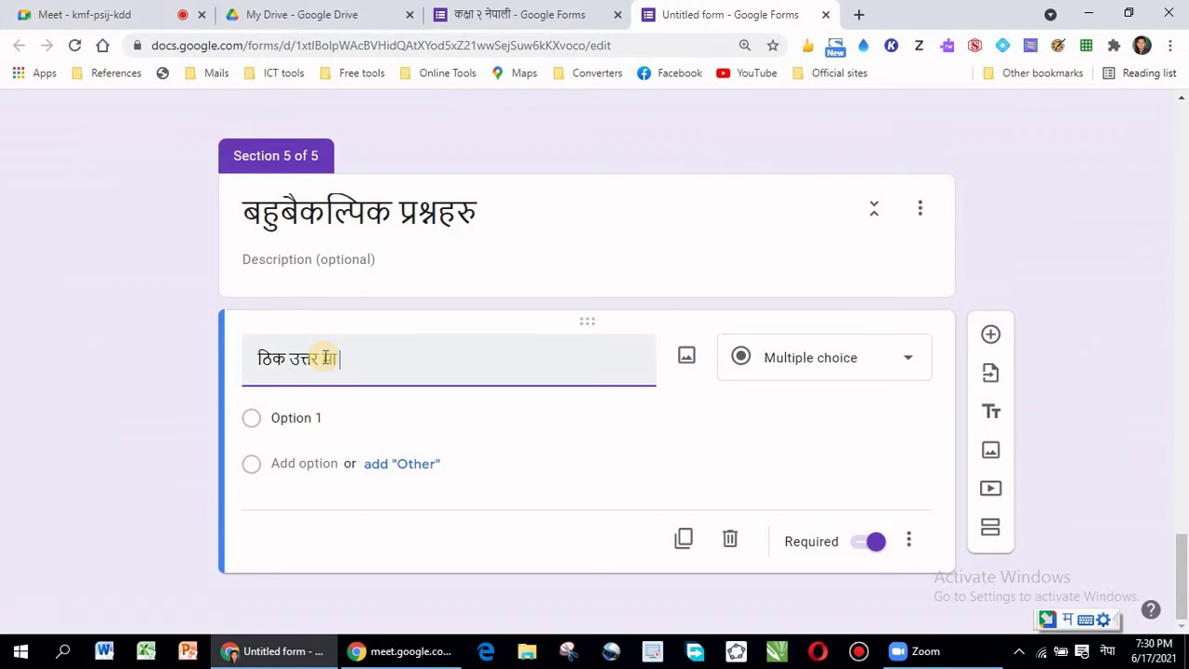
{"action": "type", "text": "chino"}
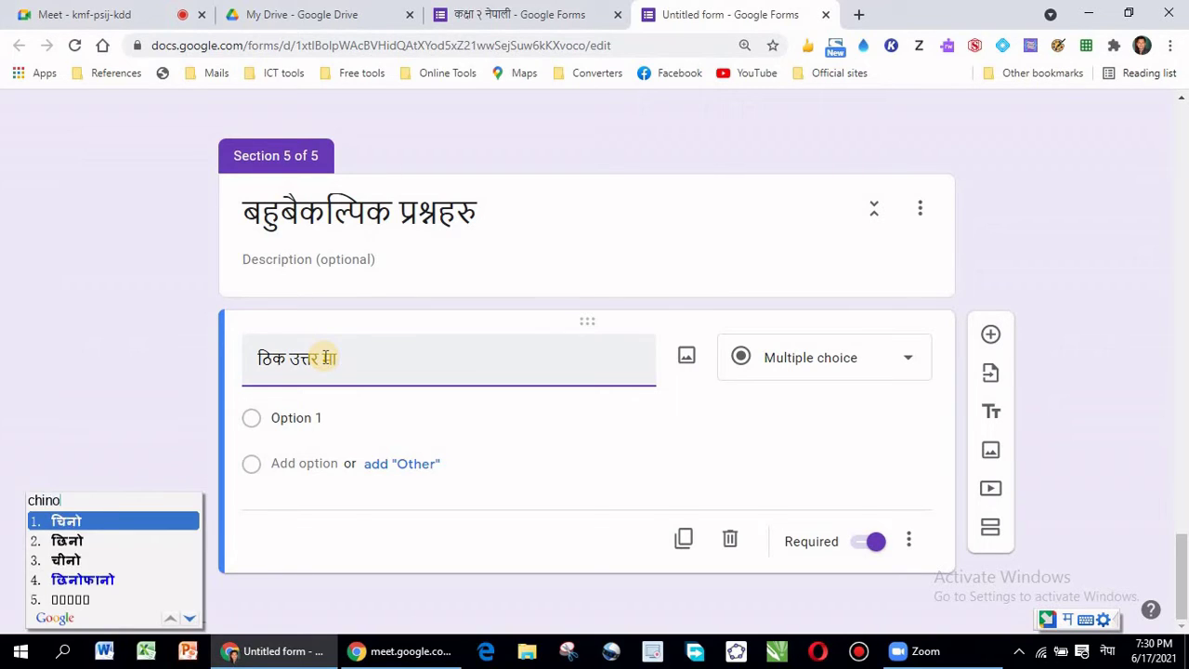
{"action": "key", "text": "space"}
{"action": "type", "text": "lagau"}
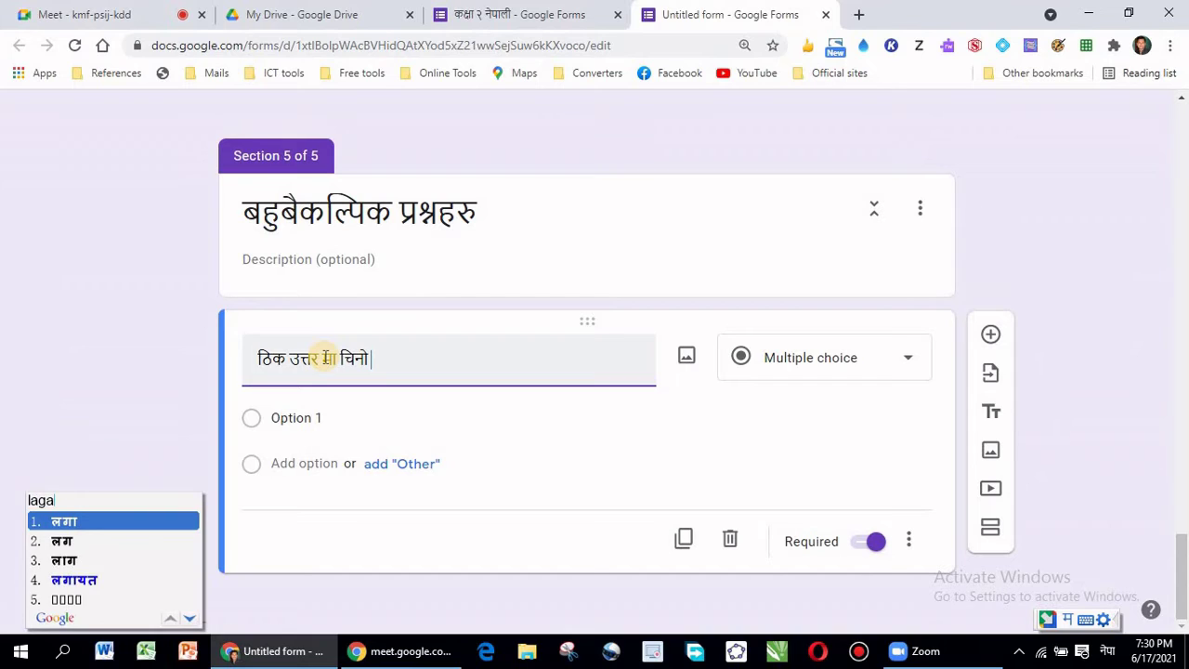
{"action": "type", "text": "nu"}
{"action": "key", "text": "BackSpace"}
{"action": "key", "text": "BackSpace"}
{"action": "key", "text": "BackSpace"}
{"action": "key", "text": "BackSpace"}
{"action": "key", "text": "BackSpace"}
{"action": "key", "text": "BackSpace"}
{"action": "key", "text": "BackSpace"}
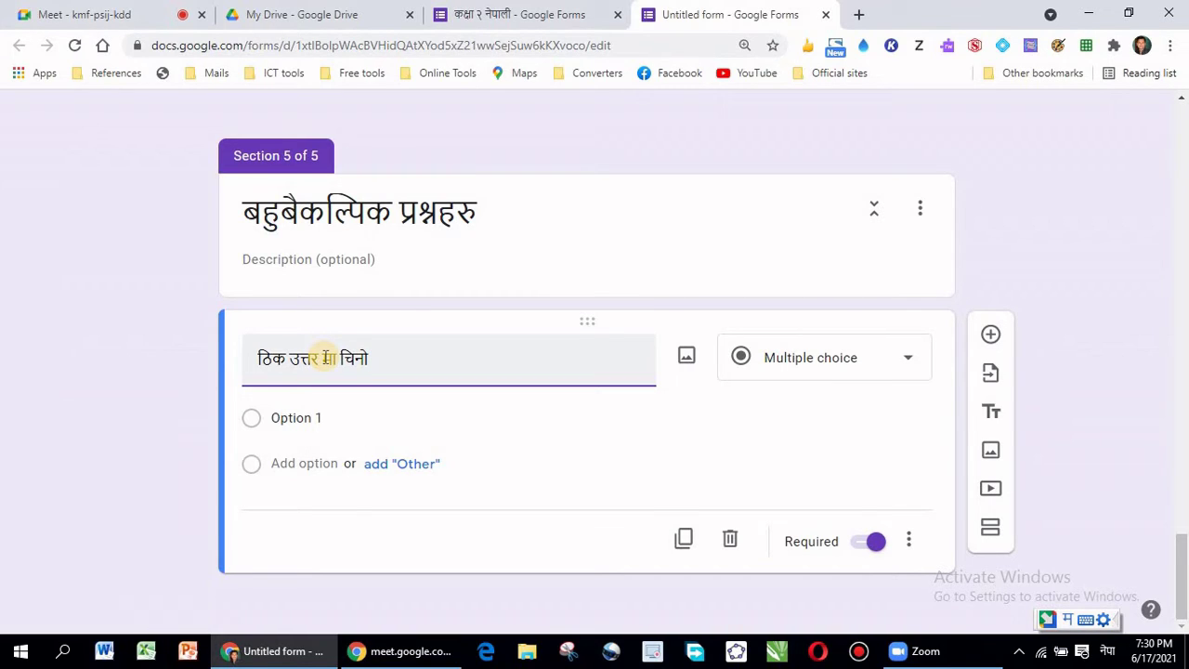
{"action": "type", "text": "lagaa"}
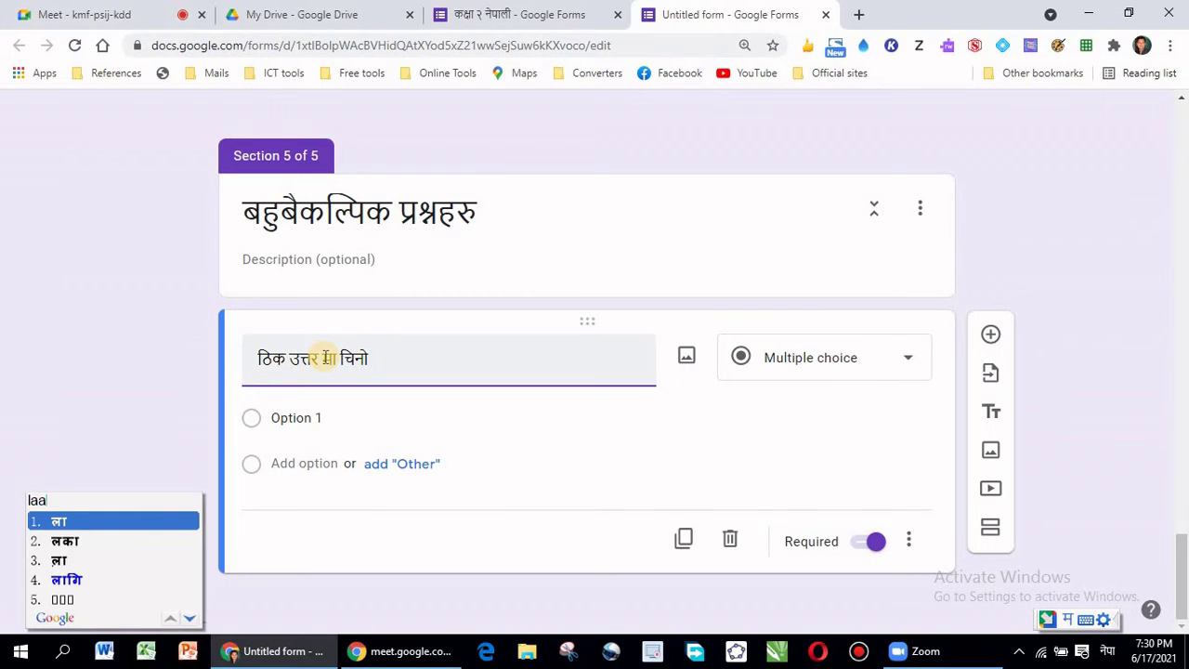
{"action": "type", "text": "unuhos"}
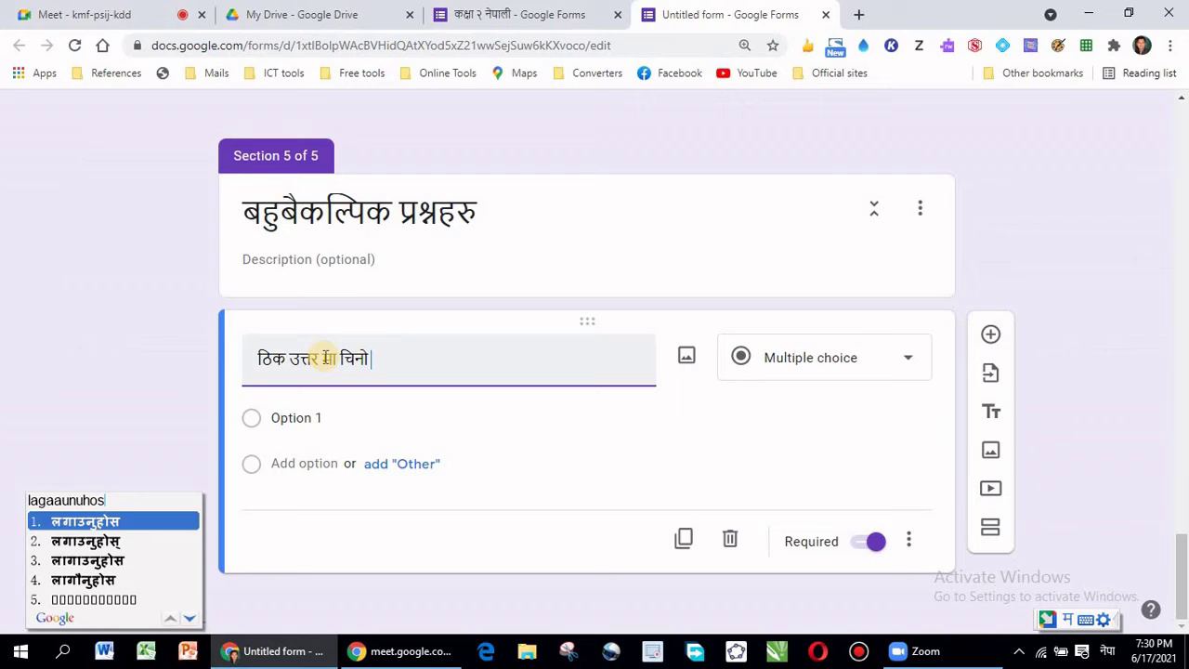
{"action": "key", "text": "Down"}
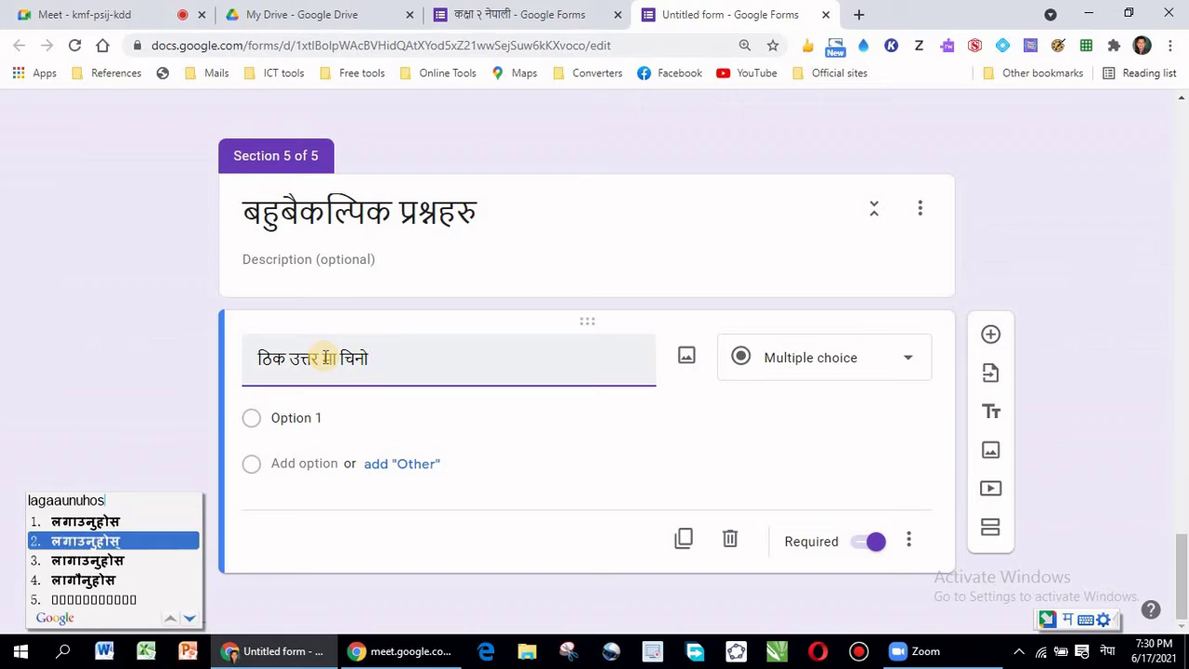
{"action": "key", "text": "Return"}
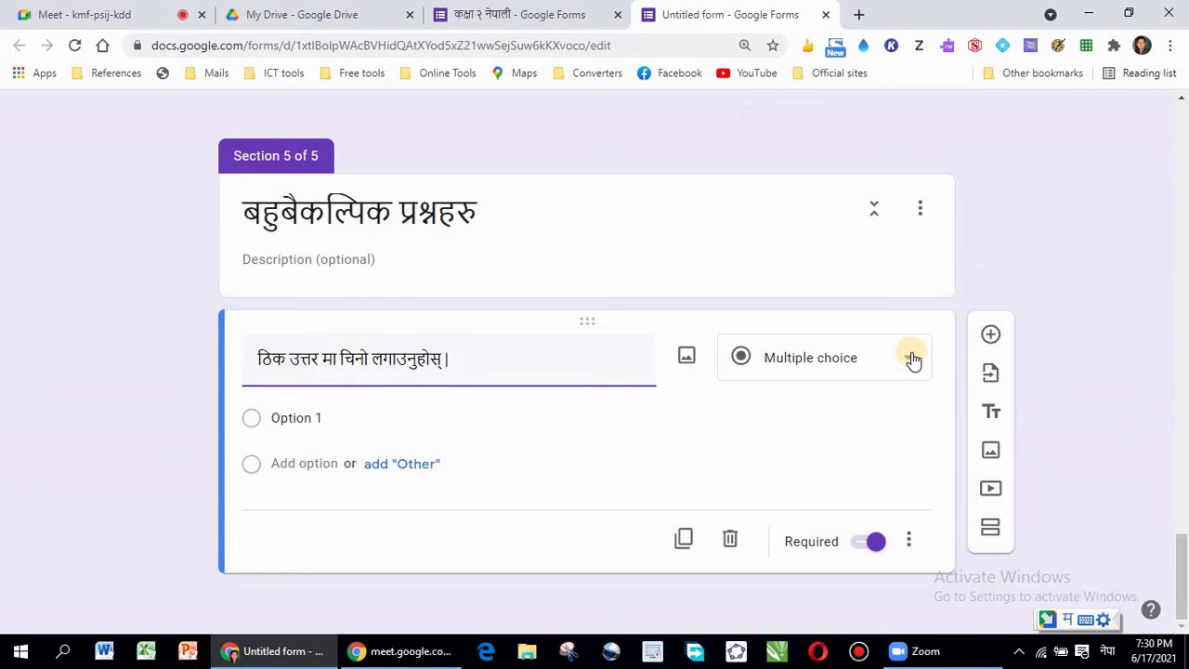
{"action": "triple_click", "coordinate": [443, 370]}
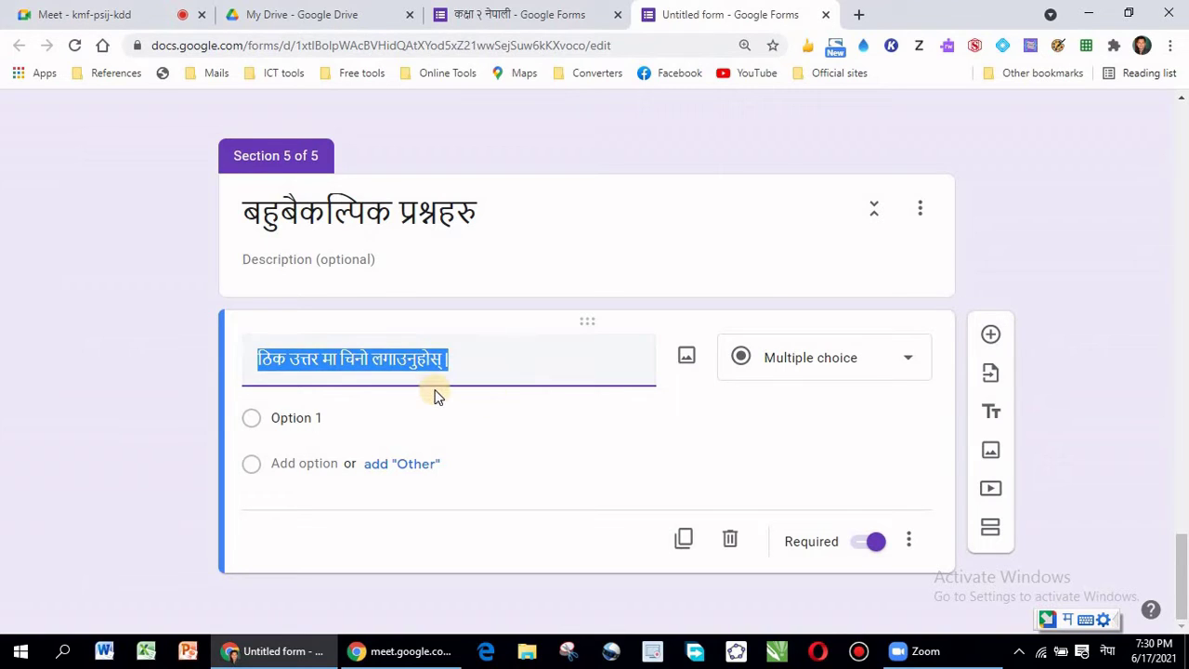
{"action": "type", "text": "ne"}
{"action": "key", "text": "Escape"}
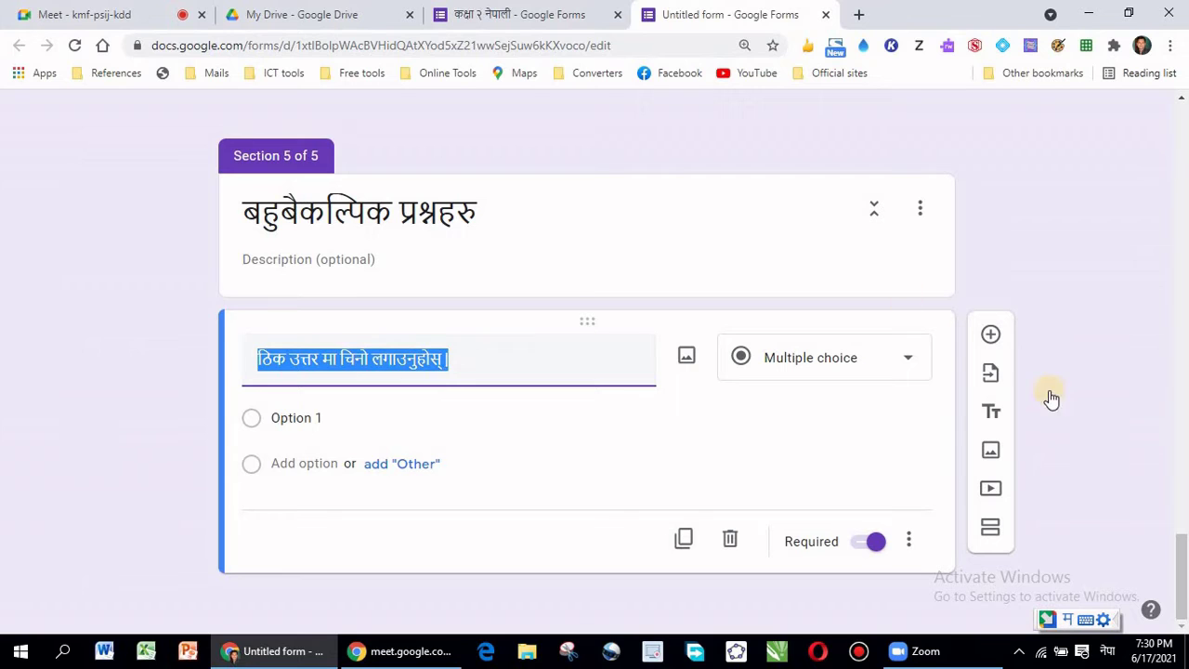
- Look through the questions in the कक्षा २ नेपाली form for a multiple choice example, and return to section 5 of the untitled form
{"action": "left_click_drag", "start_coordinate": [1183, 574], "coordinate": [1153, 319]}
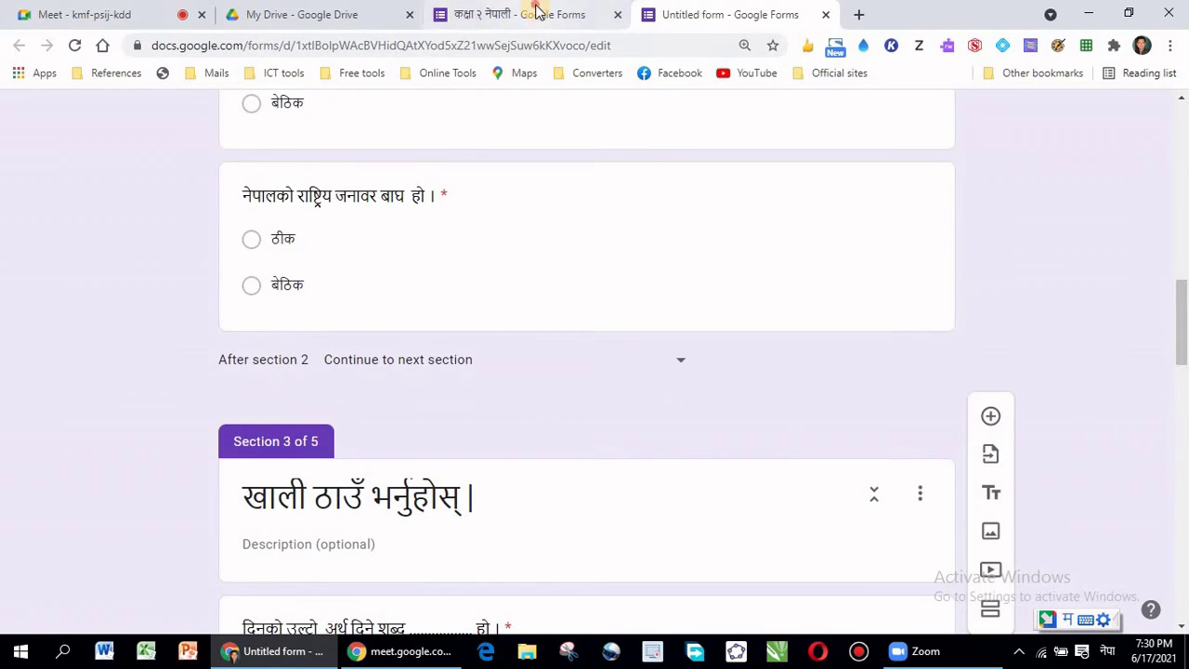
{"action": "left_click", "coordinate": [532, 13]}
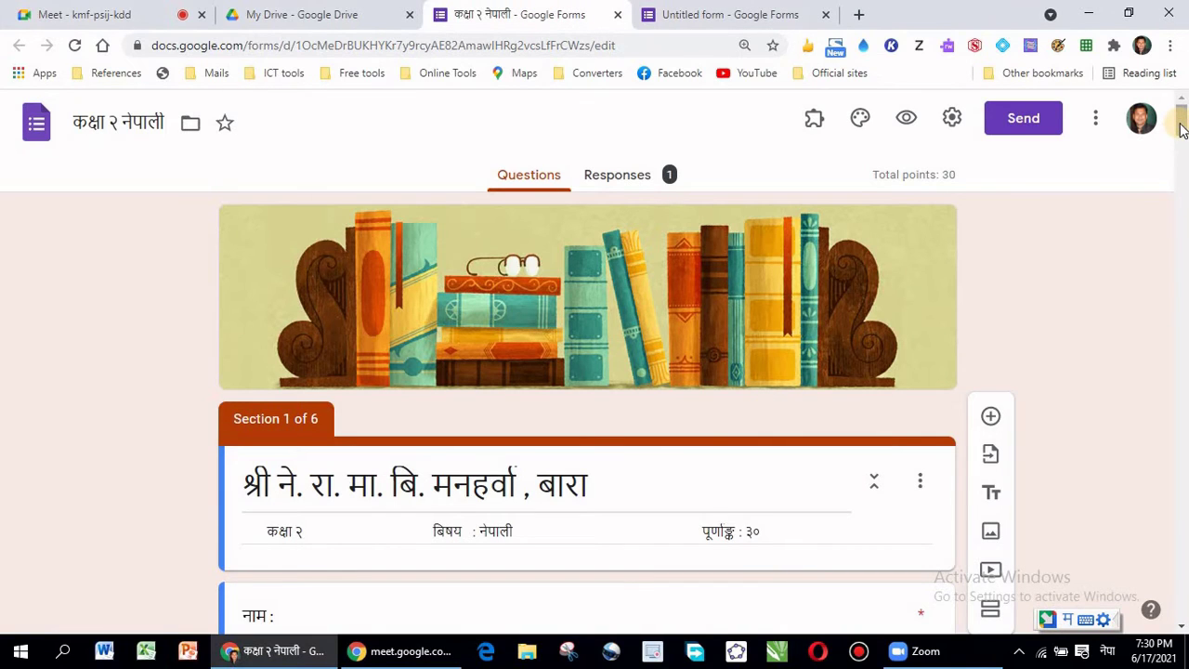
{"action": "left_click_drag", "start_coordinate": [1180, 135], "coordinate": [1184, 443]}
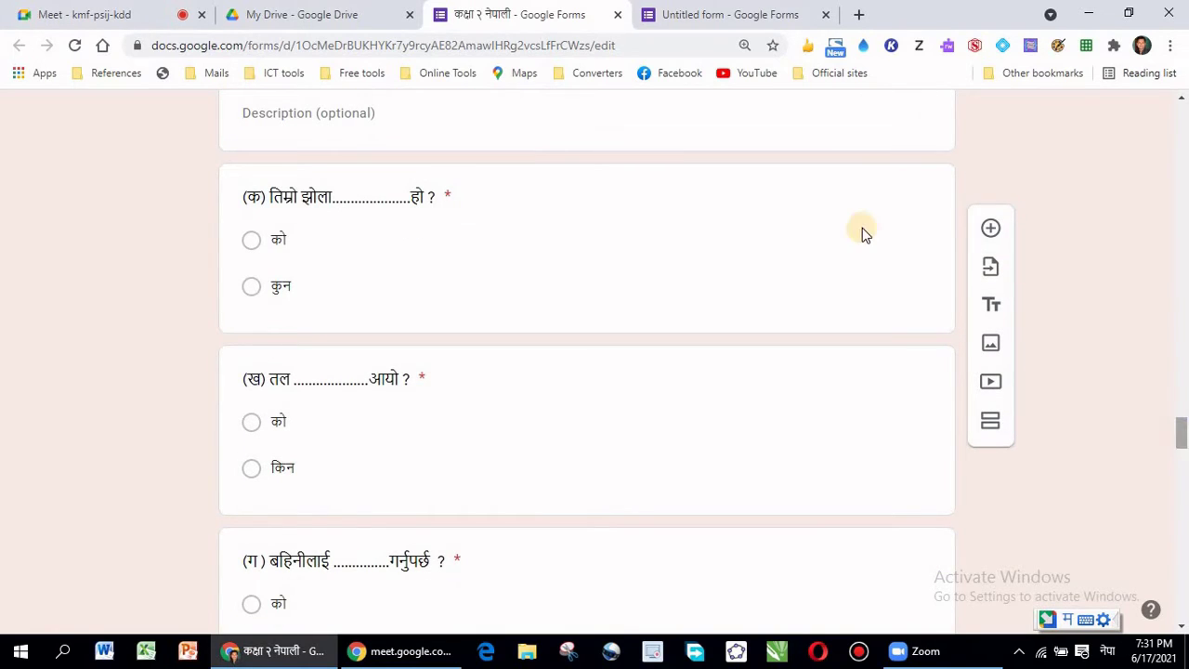
{"action": "left_click", "coordinate": [709, 14]}
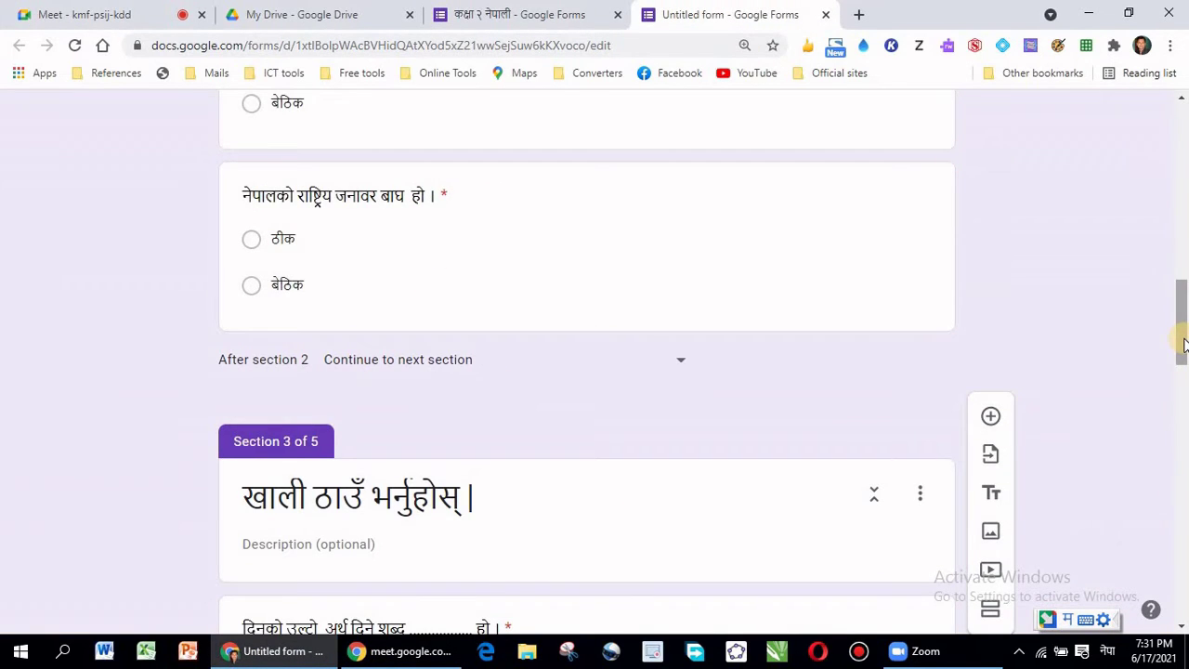
{"action": "left_click_drag", "start_coordinate": [1182, 342], "coordinate": [1182, 613]}
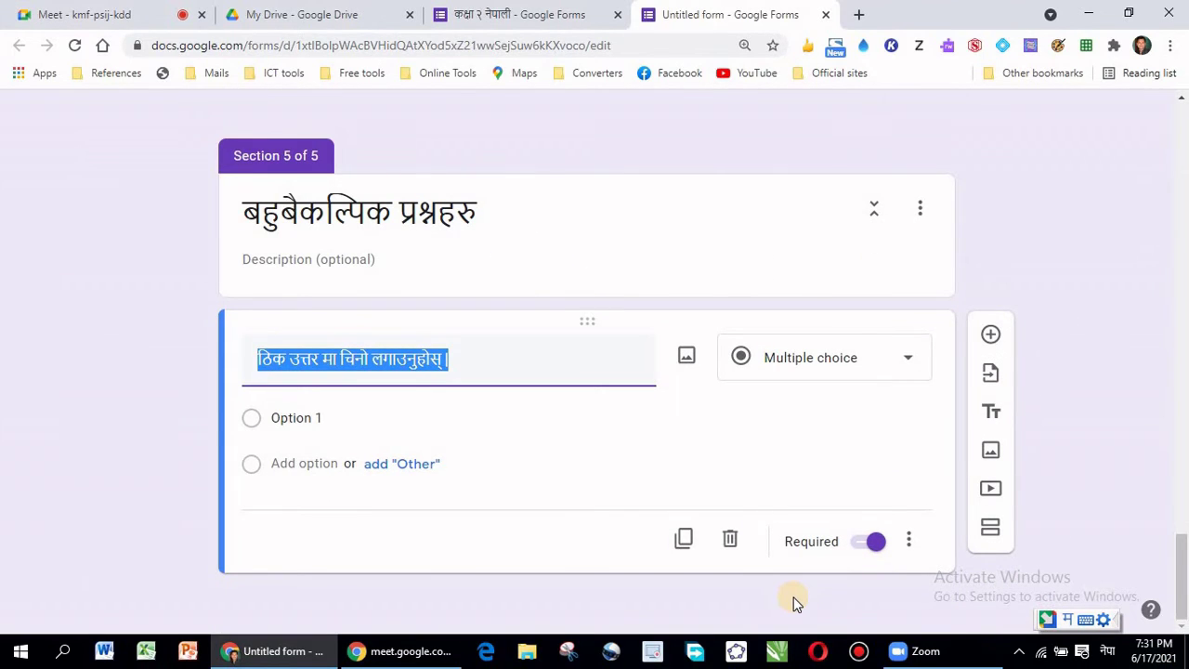
- Try to replace the question text with one beginning तिम्रो झोला, and clear it
{"action": "type", "text": "thikaa"}
{"action": "key", "text": "BackSpace"}
{"action": "key", "text": "BackSpace"}
{"action": "key", "text": "BackSpace"}
{"action": "key", "text": "BackSpace"}
{"action": "key", "text": "BackSpace"}
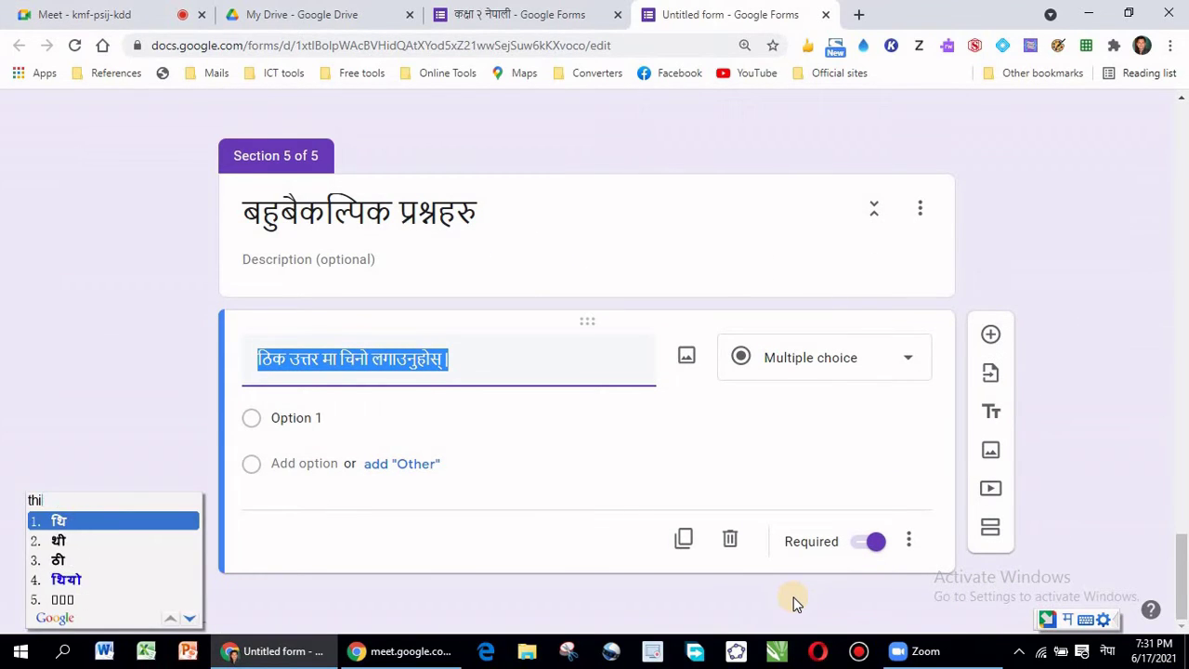
{"action": "type", "text": "imro "}
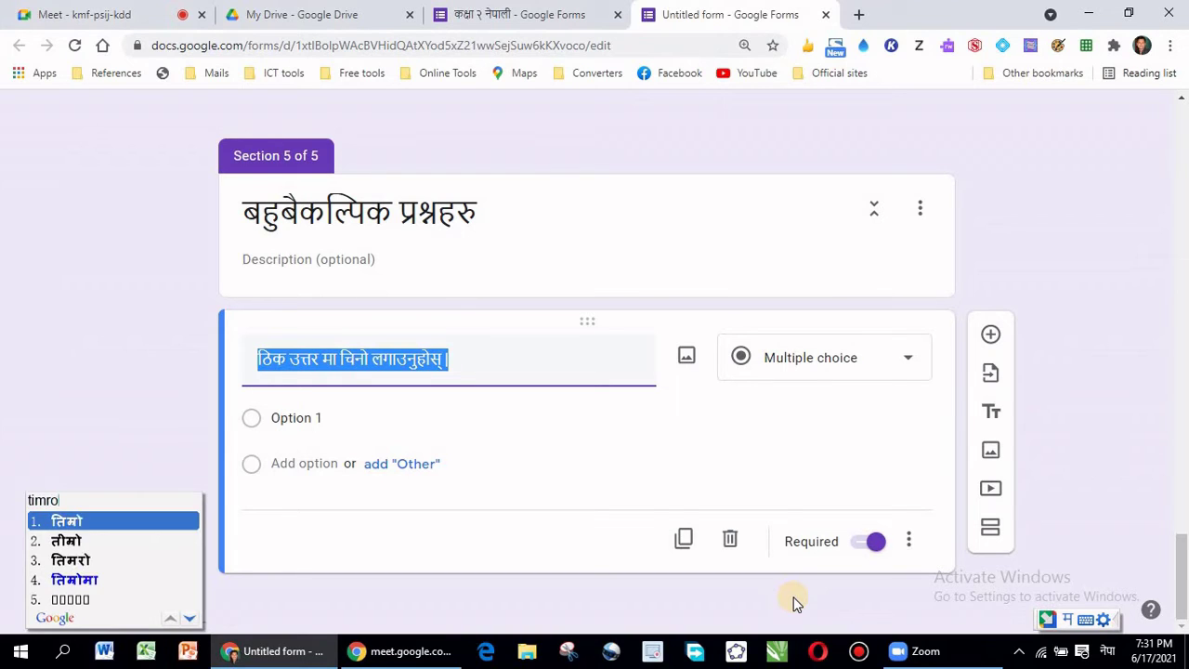
{"action": "type", "text": "jhola"}
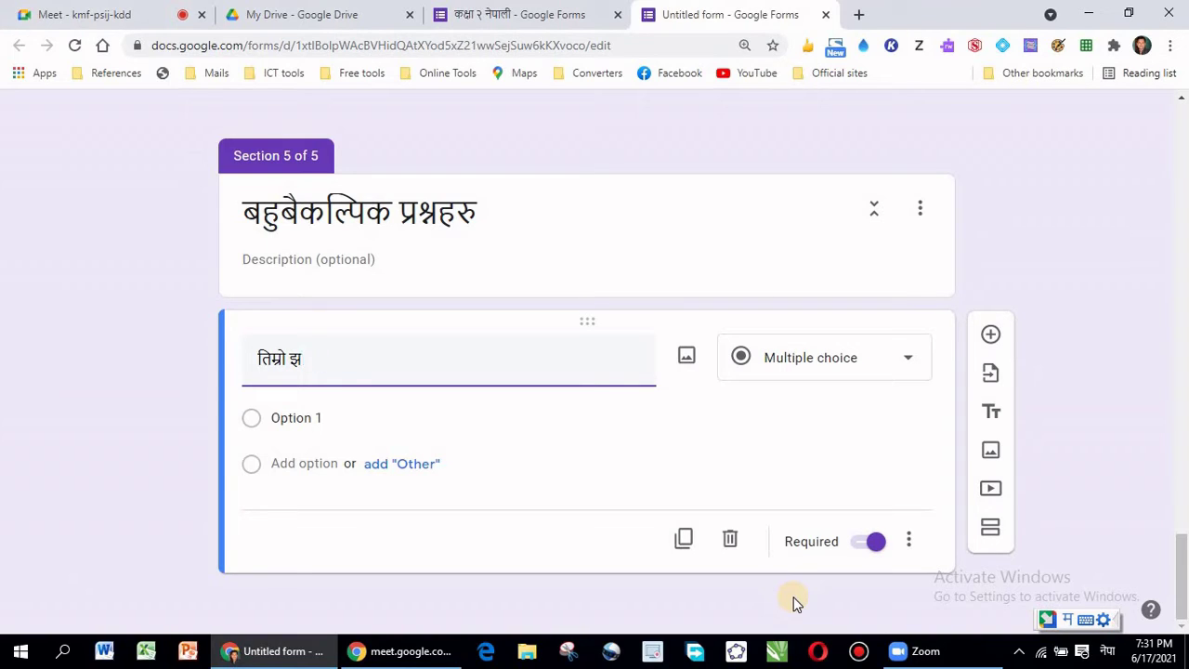
{"action": "key", "text": "BackSpace"}
{"action": "key", "text": "BackSpace"}
{"action": "key", "text": "BackSpace"}
{"action": "key", "text": "BackSpace"}
{"action": "key", "text": "BackSpace"}
{"action": "key", "text": "BackSpace"}
{"action": "key", "text": "BackSpace"}
- Enter नेपालको राजधानी को नाम के हो ? as the question text
{"action": "type", "text": "nepa"}
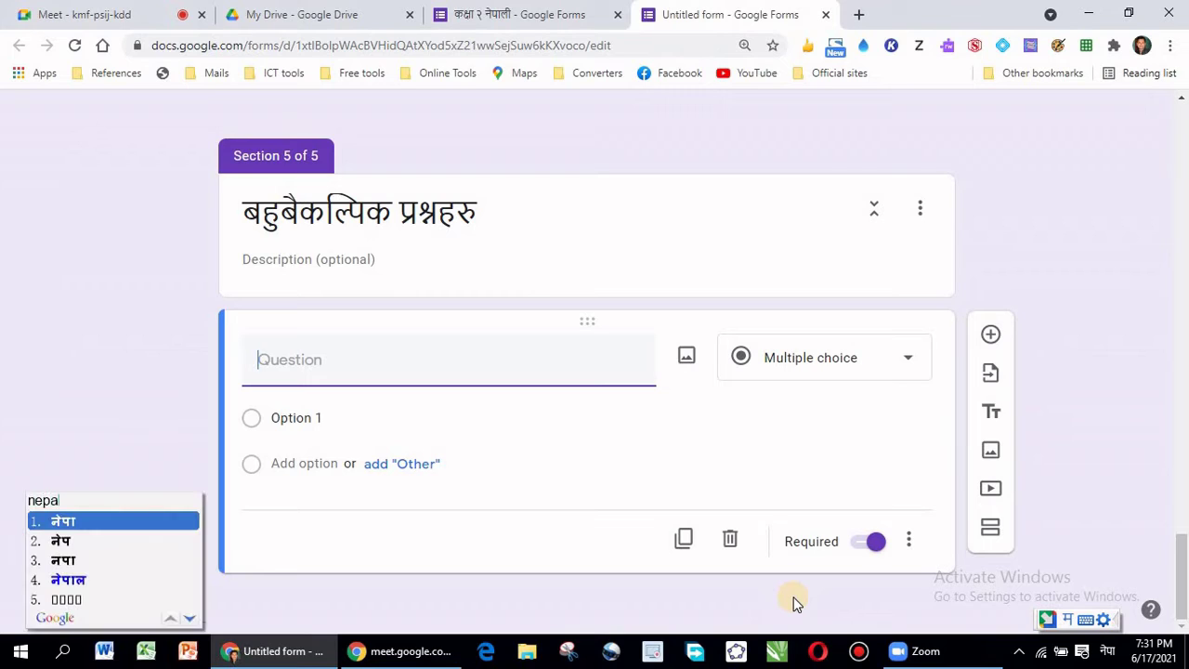
{"action": "type", "text": "lko "}
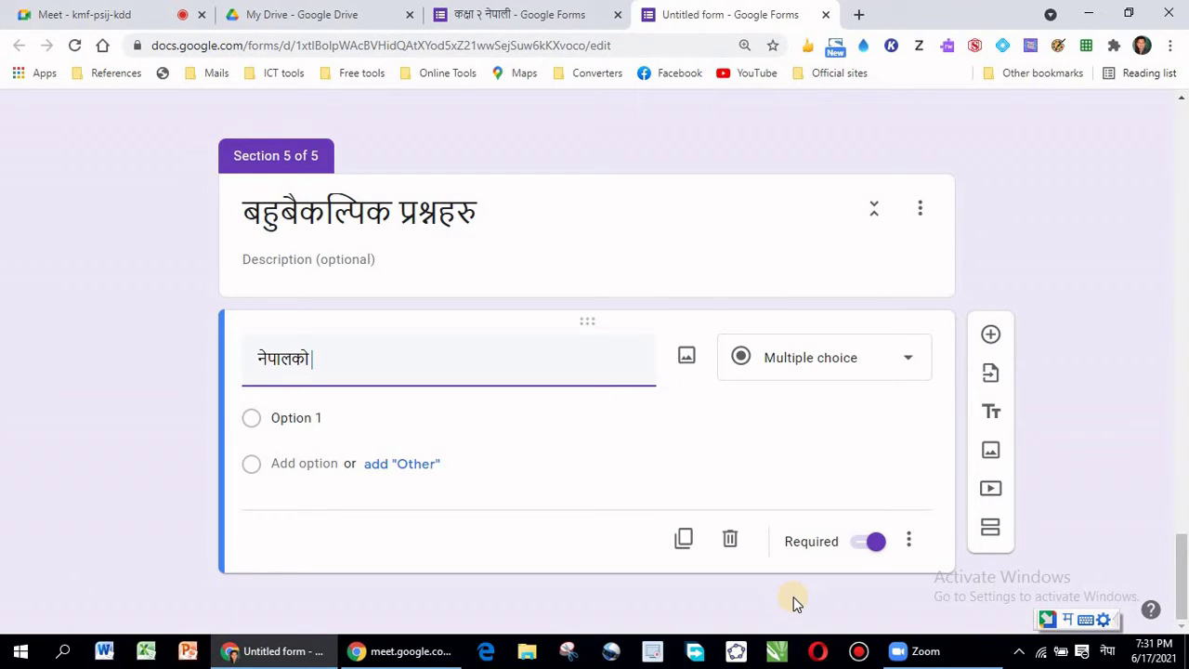
{"action": "type", "text": "rajdhan"}
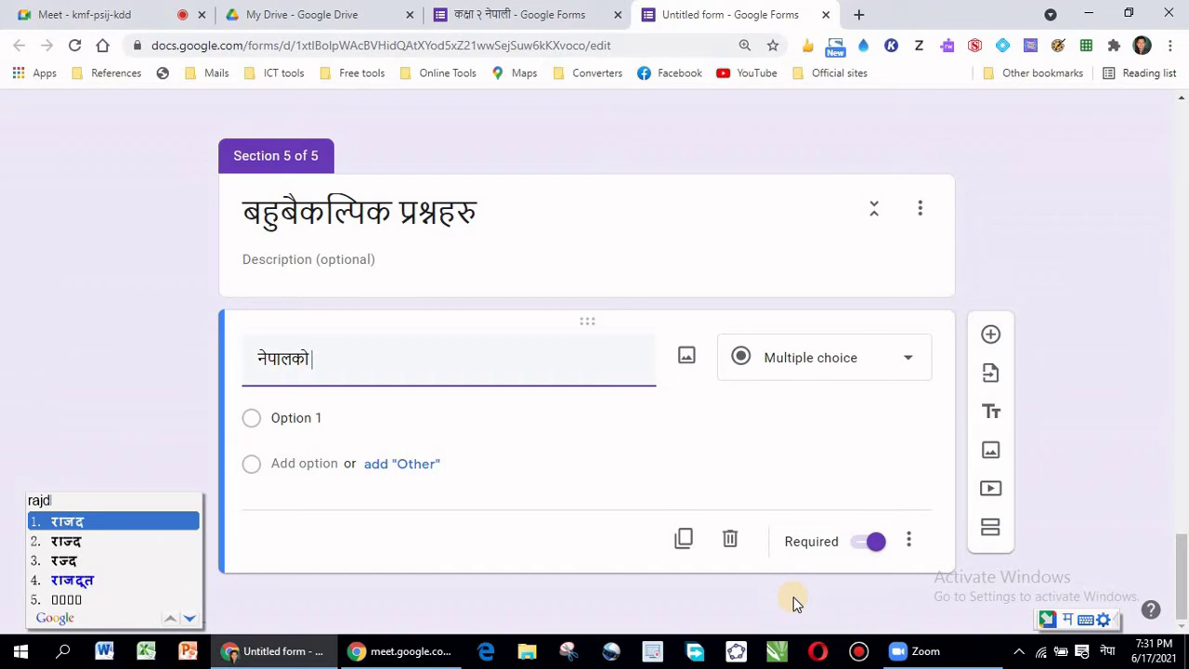
{"action": "type", "text": "iko "}
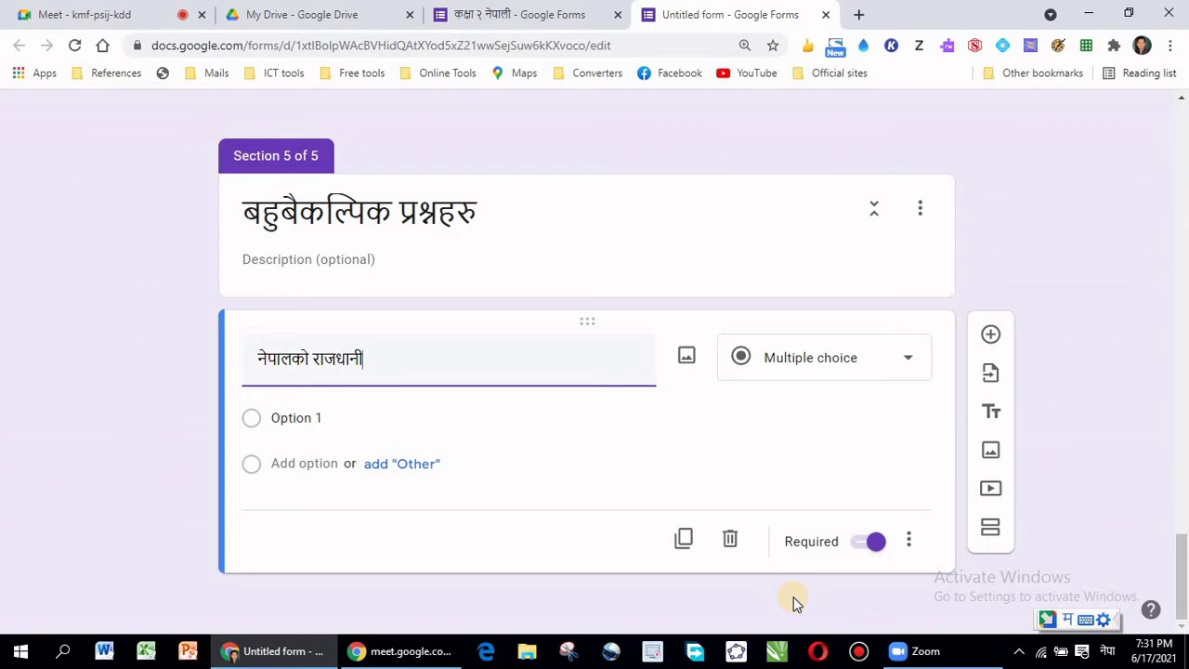
{"action": "type", "text": "k"}
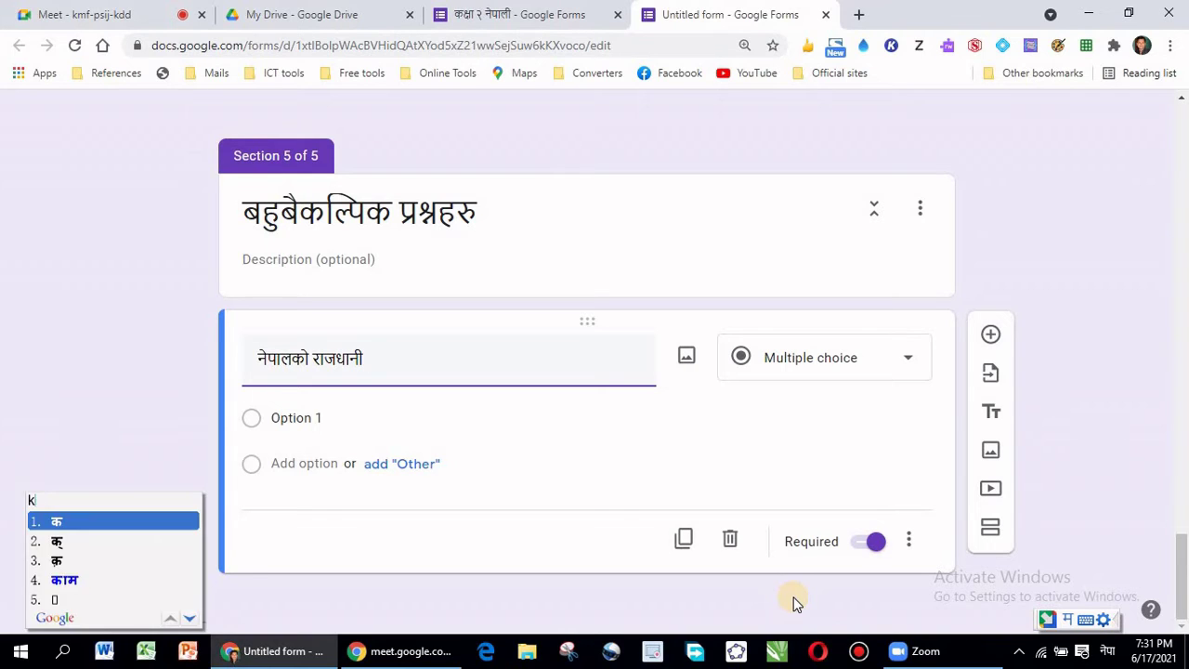
{"action": "type", "text": "o naam "}
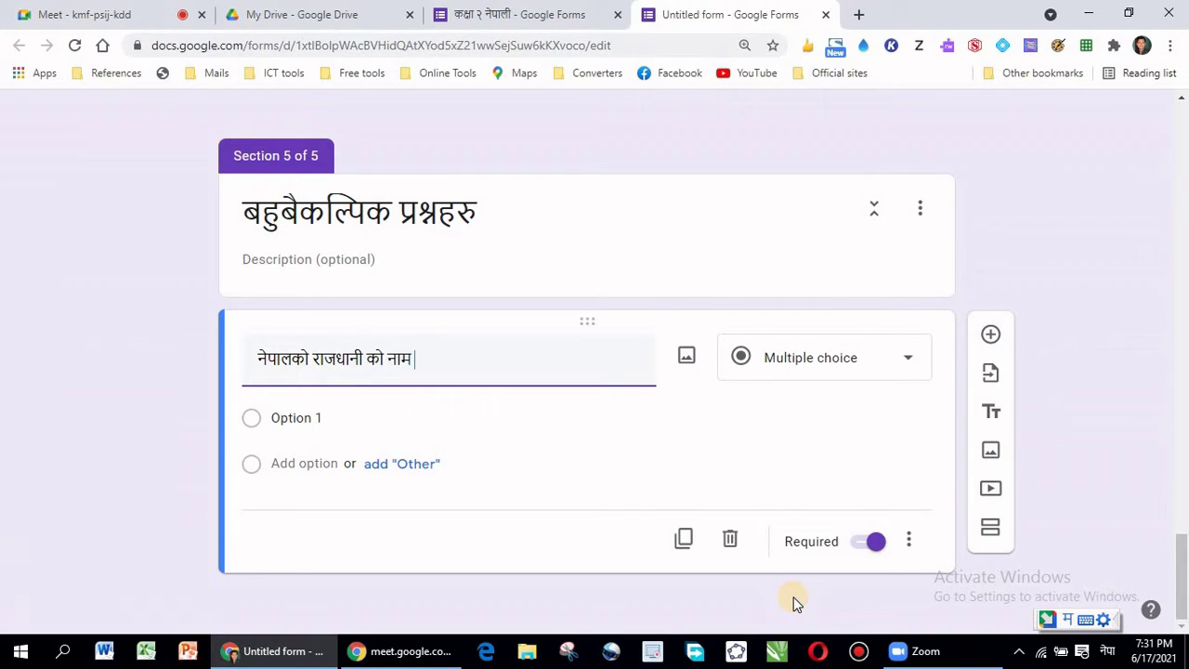
{"action": "type", "text": "ke ho ?"}
- Name the first answer option of the capital city question बिरगंज
{"action": "left_click", "coordinate": [353, 437]}
{"action": "type", "text": "birjgn"}
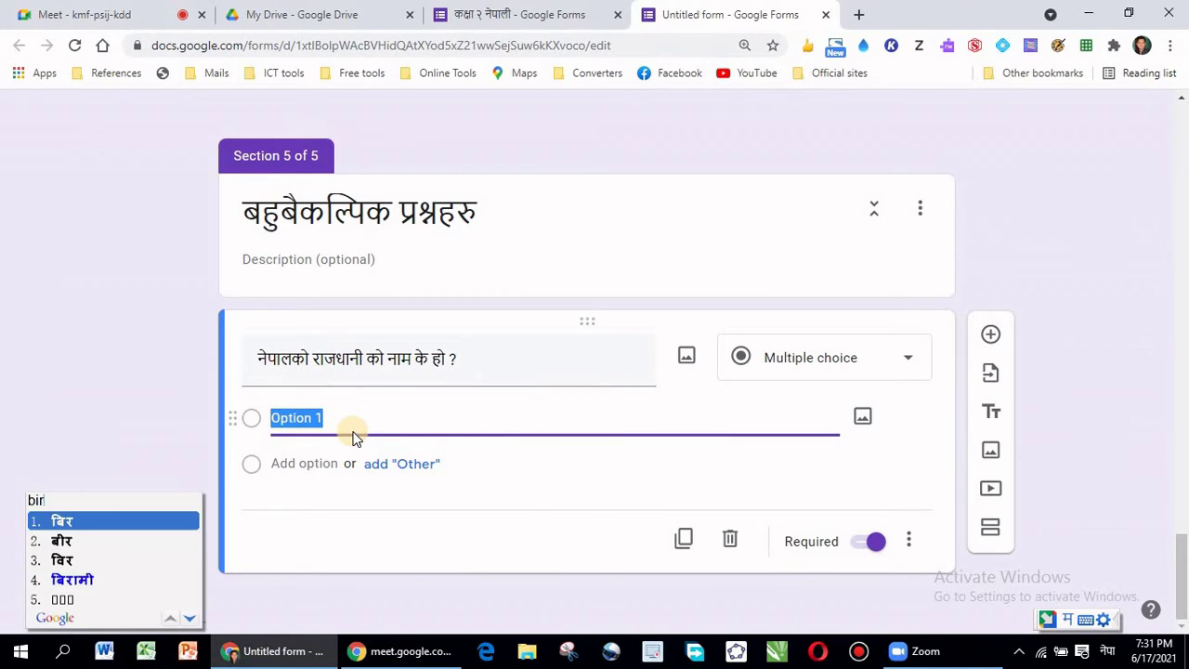
{"action": "key", "text": "BackSpace"}
{"action": "key", "text": "BackSpace"}
{"action": "key", "text": "BackSpace"}
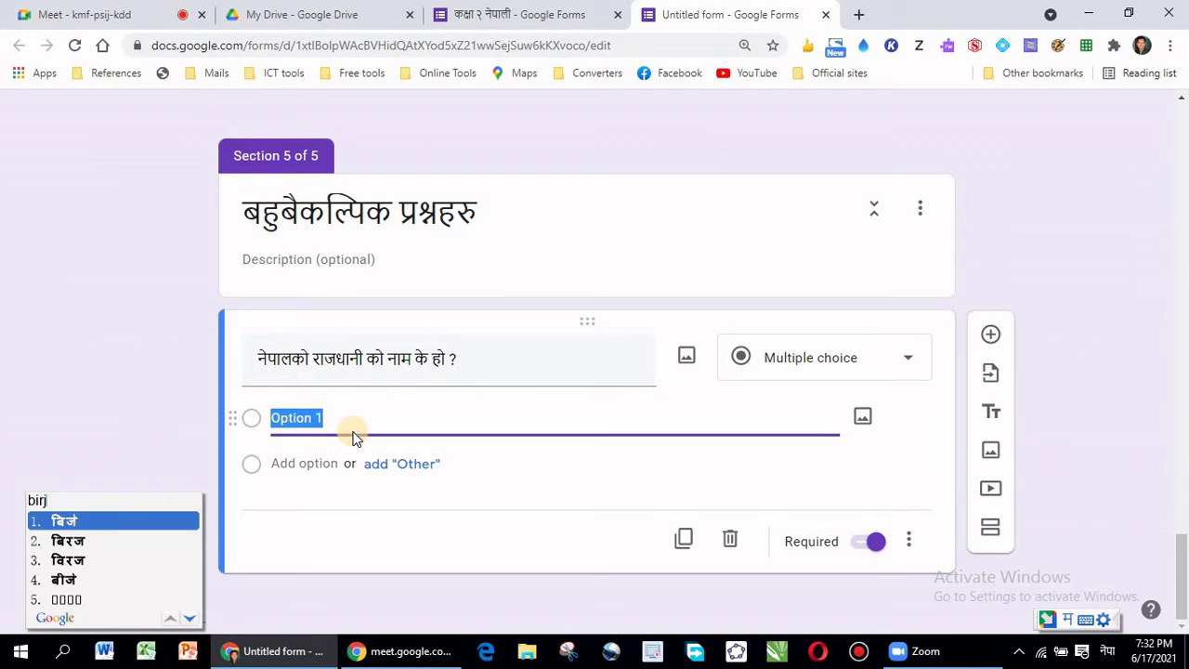
{"action": "type", "text": "ganj"}
{"action": "key", "text": "Return"}
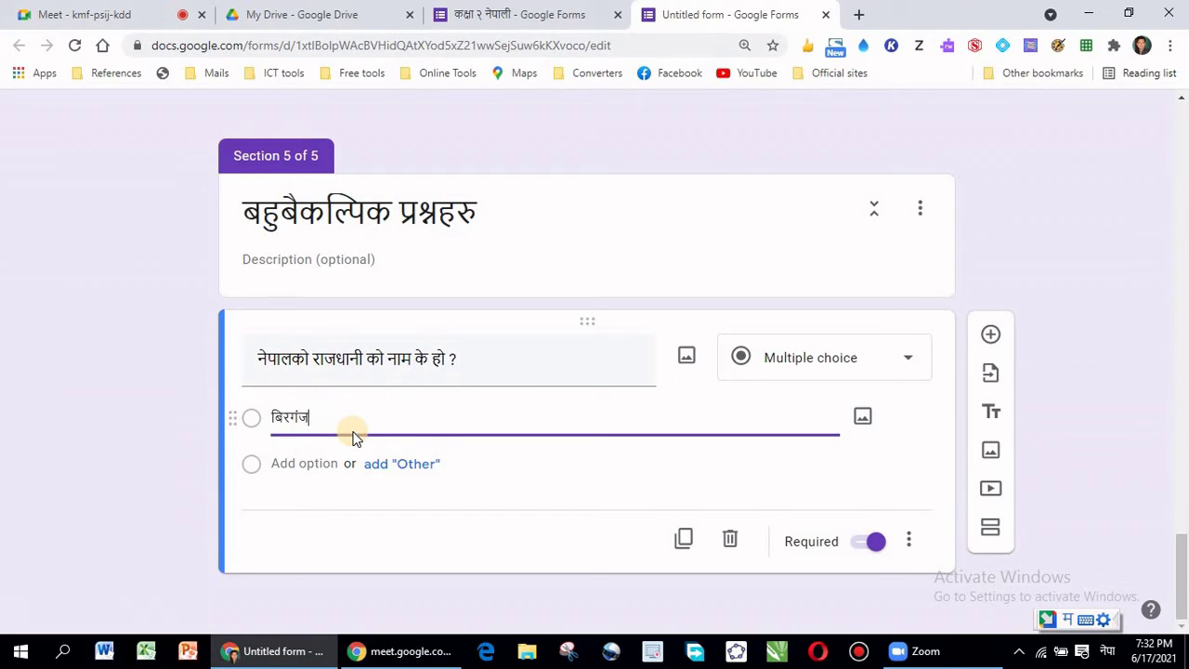
- Add a second answer option named हेटौडा and insert a third option below it
{"action": "key", "text": "Return"}
{"action": "type", "text": "hetau"}
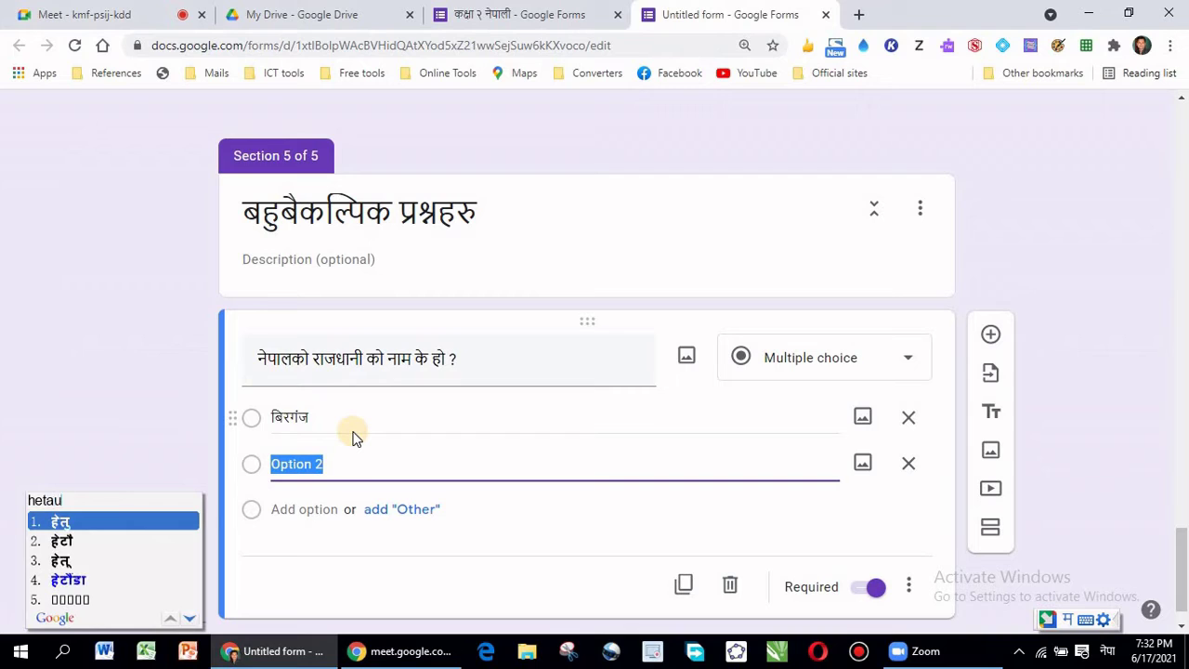
{"action": "type", "text": "da"}
{"action": "key", "text": "Return"}
{"action": "key", "text": "Return"}
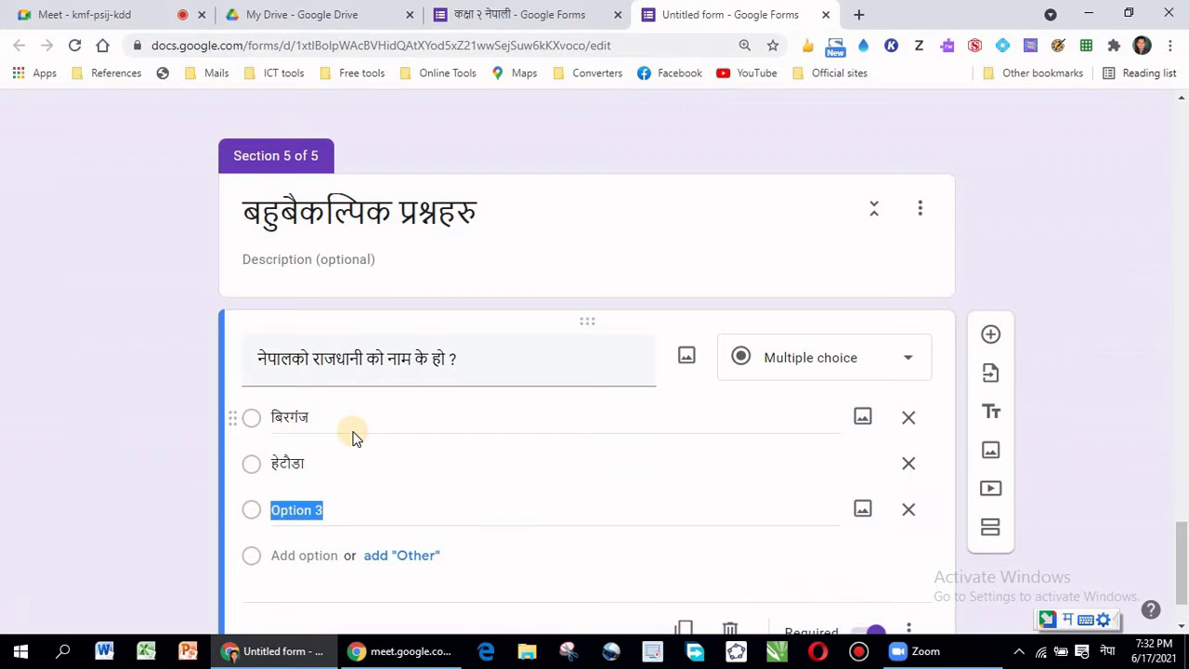
- Name the third answer option of the capital city question बिराटनगर
{"action": "type", "text": "biraat"}
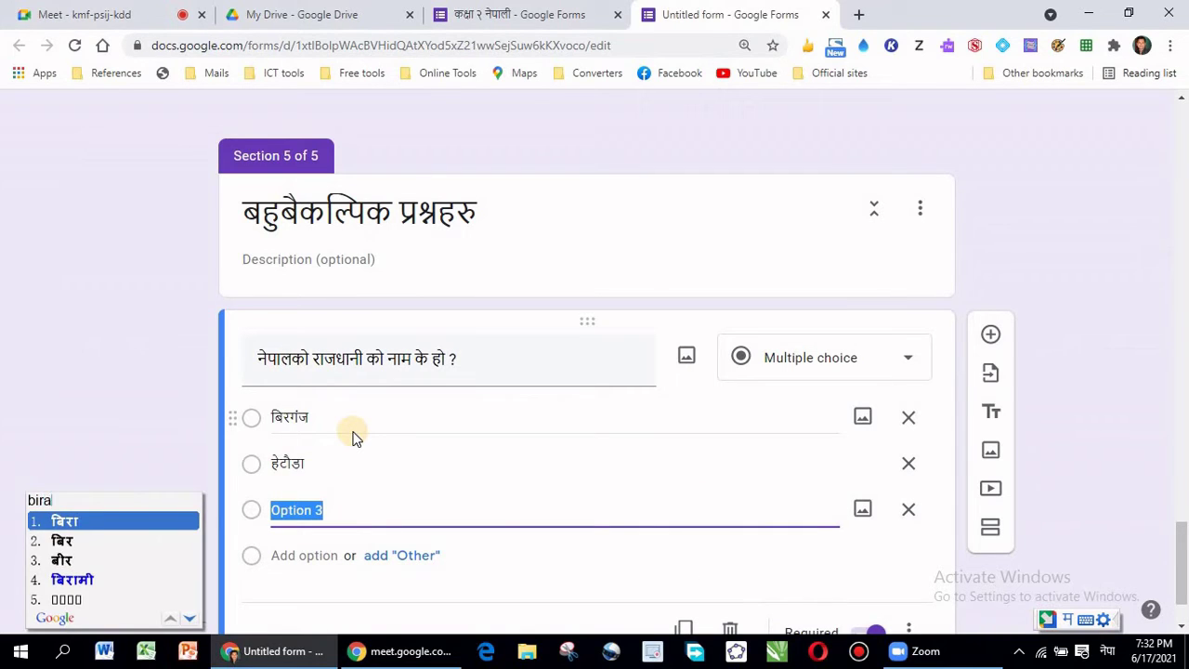
{"action": "type", "text": "nagar"}
{"action": "key", "text": "Return"}
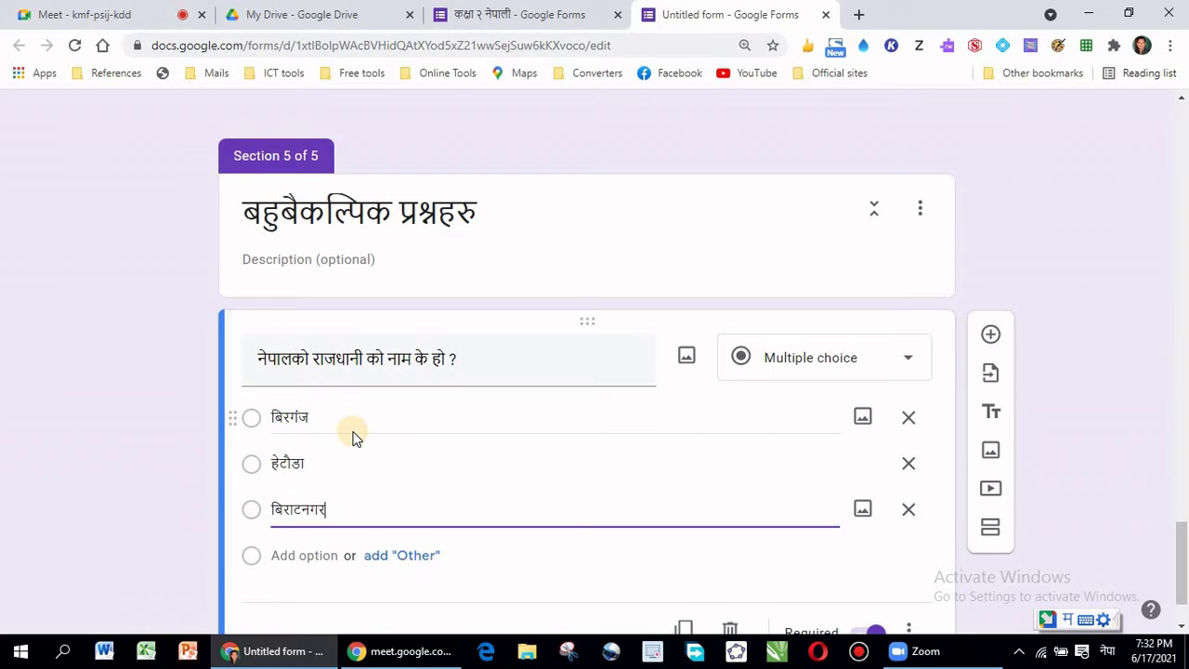
- Add a fourth answer option named काठमाण्डौ and remove the stray trailing क from the third option
{"action": "type", "text": "ka"}
{"action": "key", "text": "Return"}
{"action": "key", "text": "Return"}
{"action": "type", "text": "kaat"}
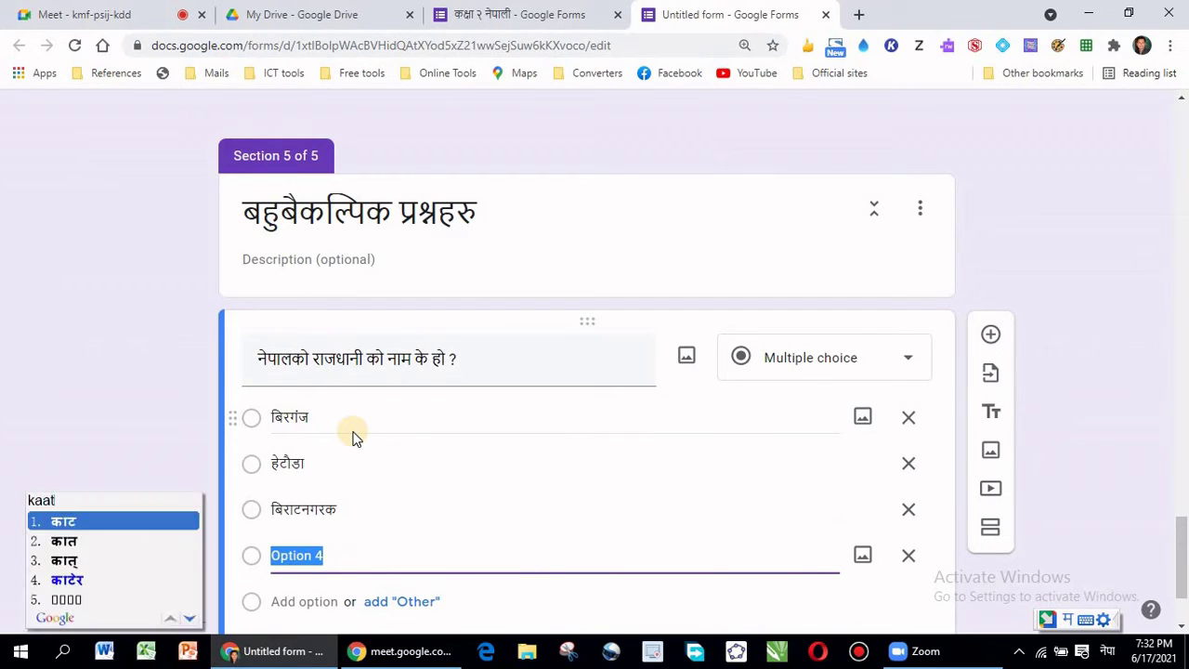
{"action": "type", "text": "hmaa"}
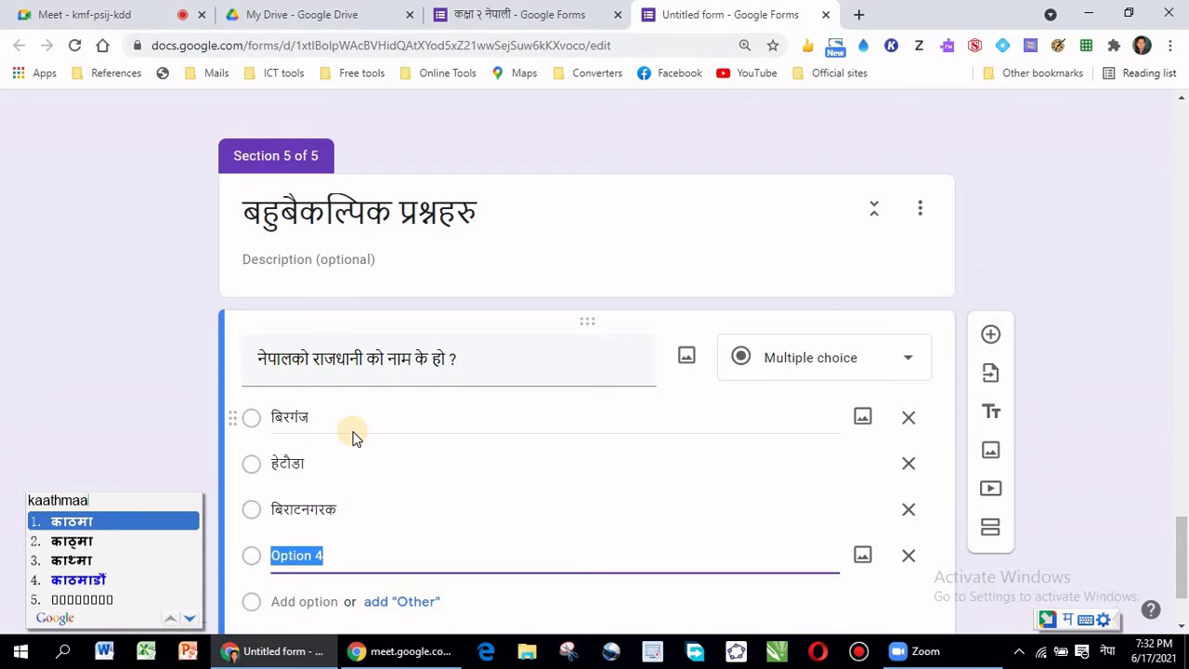
{"action": "type", "text": "ndu"}
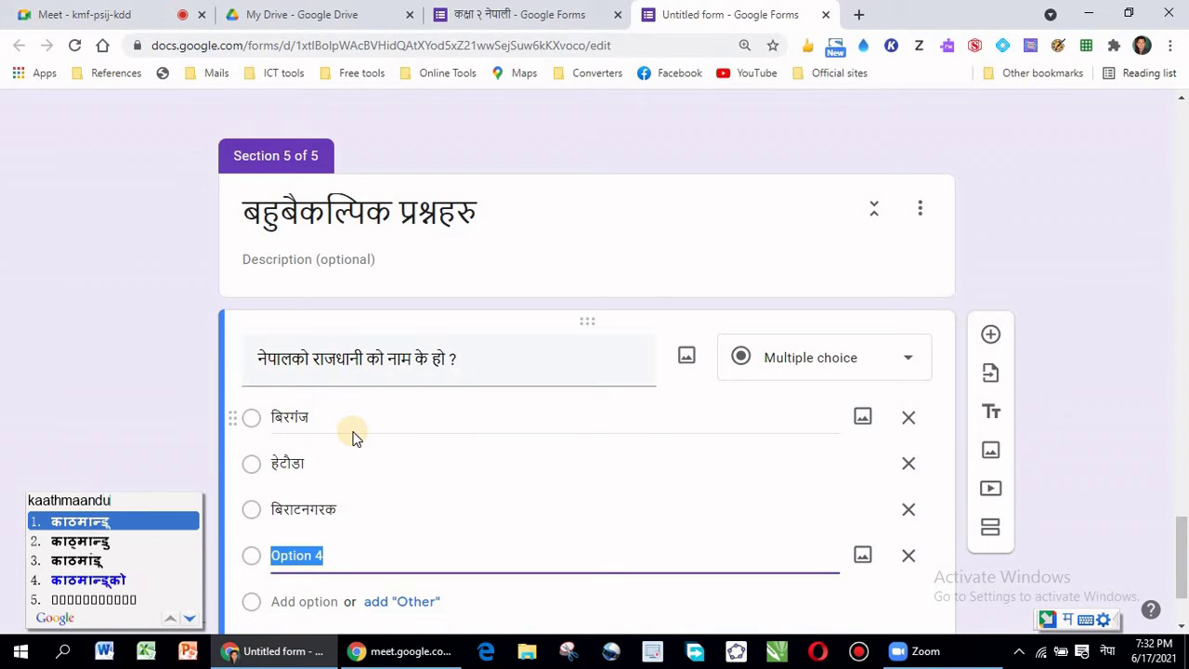
{"action": "key", "text": "BackSpace"}
{"action": "type", "text": "a"}
{"action": "key", "text": "space"}
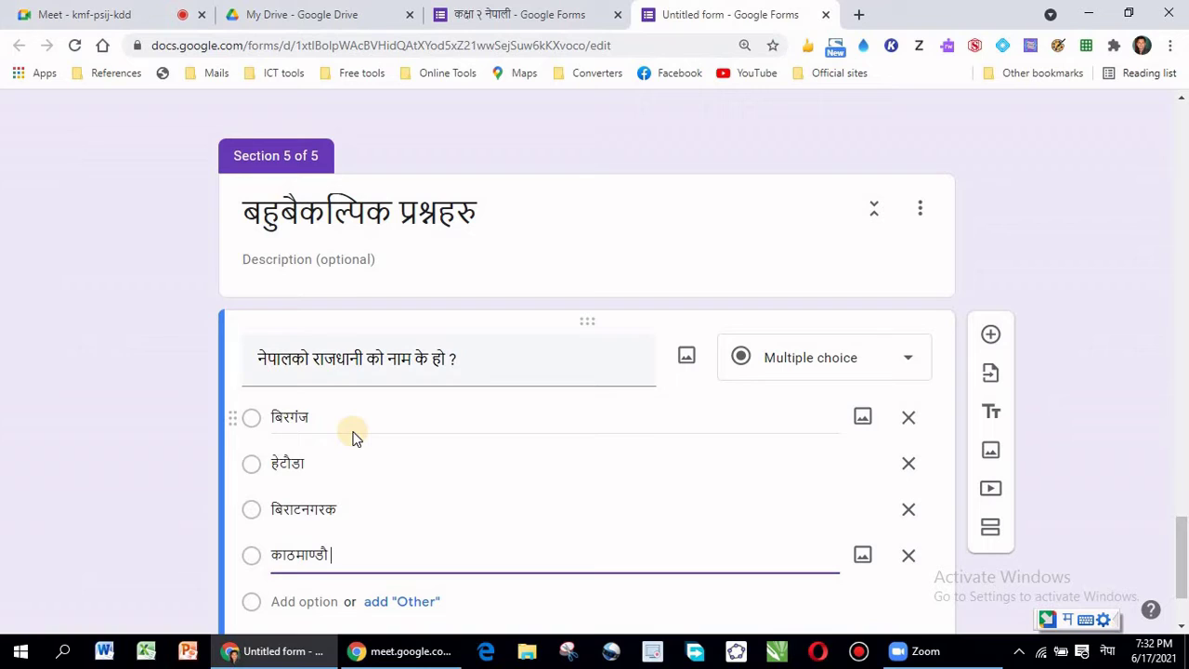
{"action": "double_click", "coordinate": [339, 512]}
{"action": "left_click", "coordinate": [339, 512]}
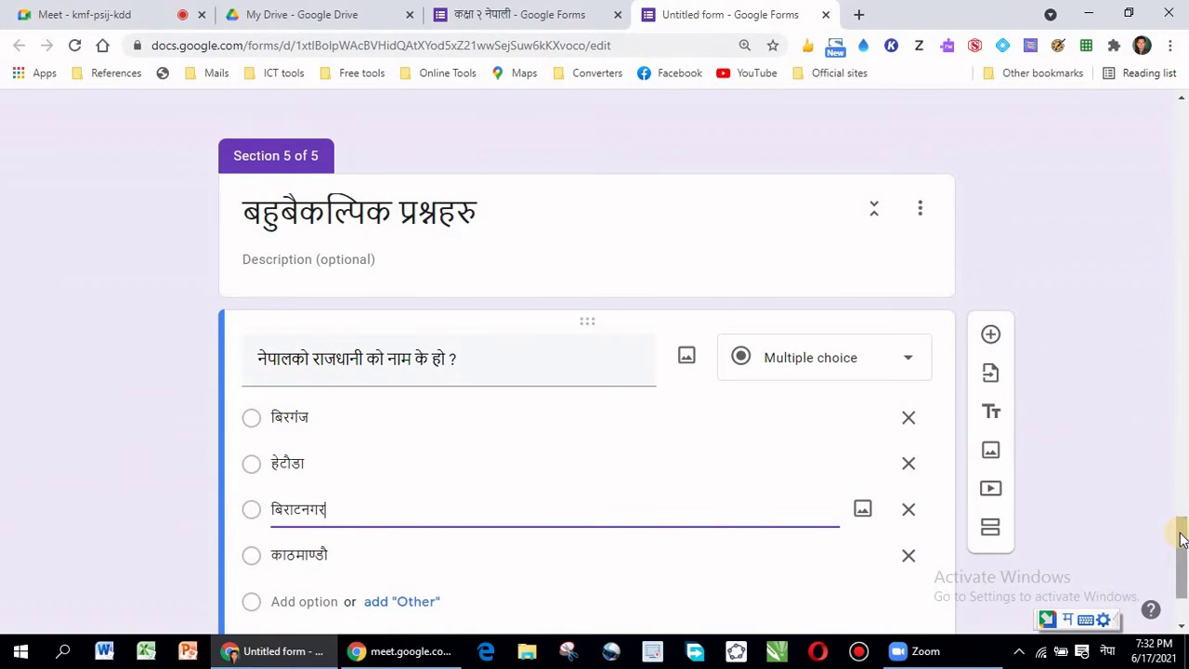
- View the form's responses and start choosing a spreadsheet as their destination
{"action": "left_click_drag", "start_coordinate": [1181, 540], "coordinate": [1180, 73]}
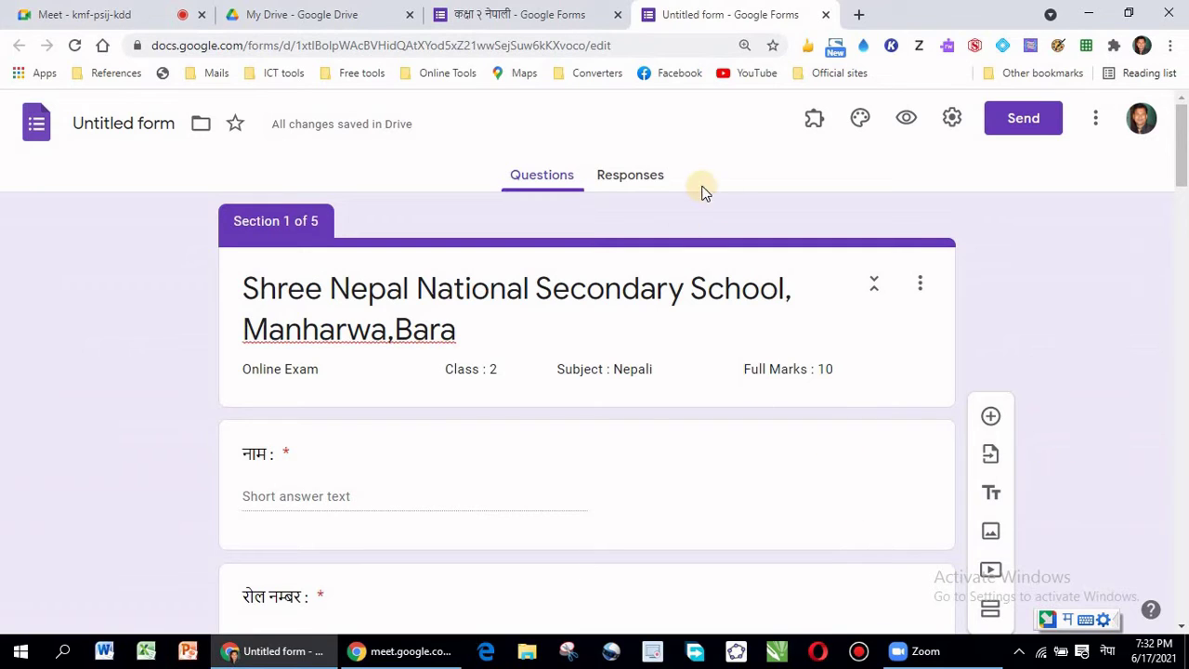
{"action": "left_click", "coordinate": [628, 178]}
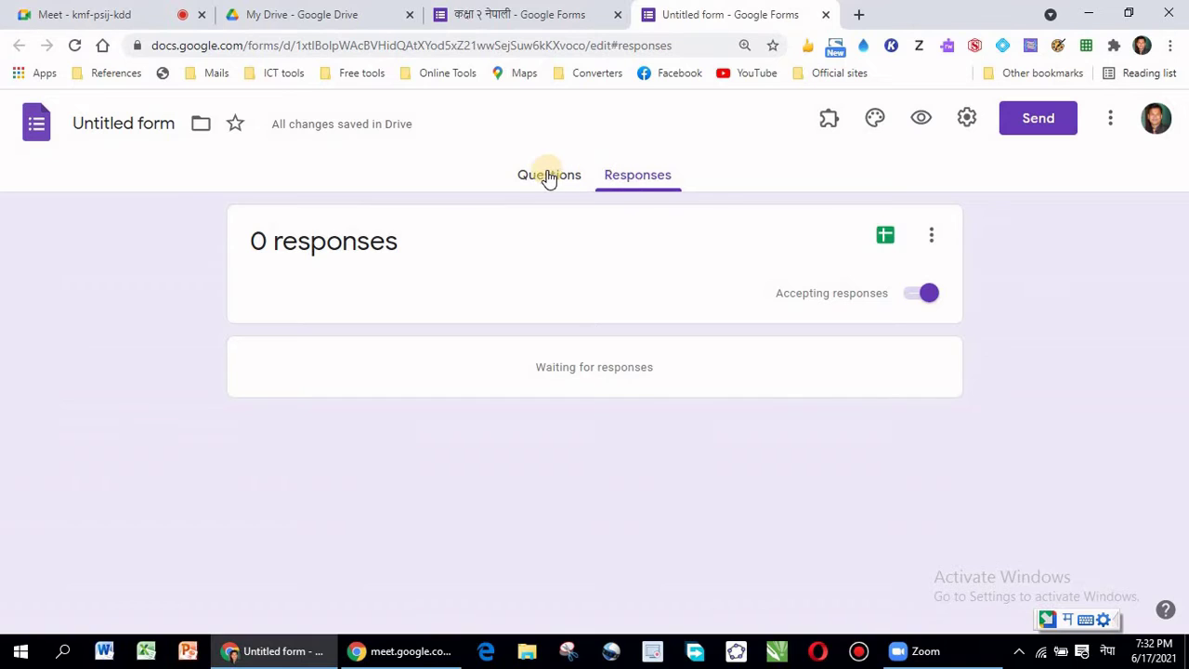
{"action": "left_click", "coordinate": [888, 237]}
{"action": "left_click", "coordinate": [883, 237]}
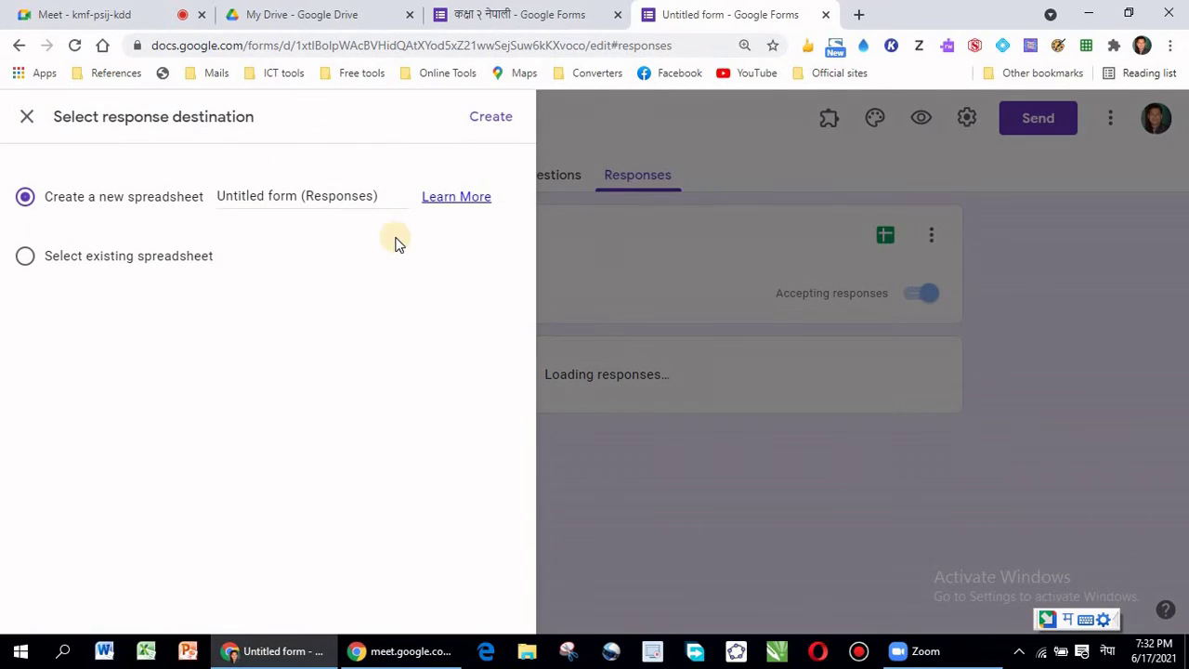
{"action": "left_click", "coordinate": [273, 196]}
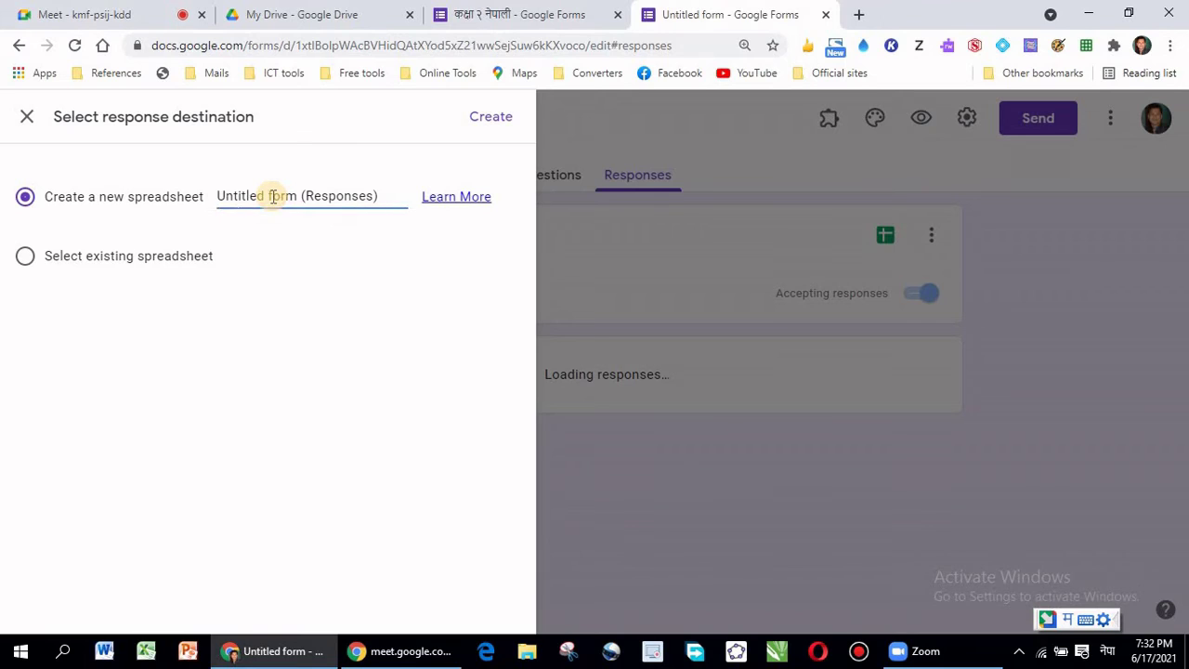
{"action": "triple_click", "coordinate": [272, 197]}
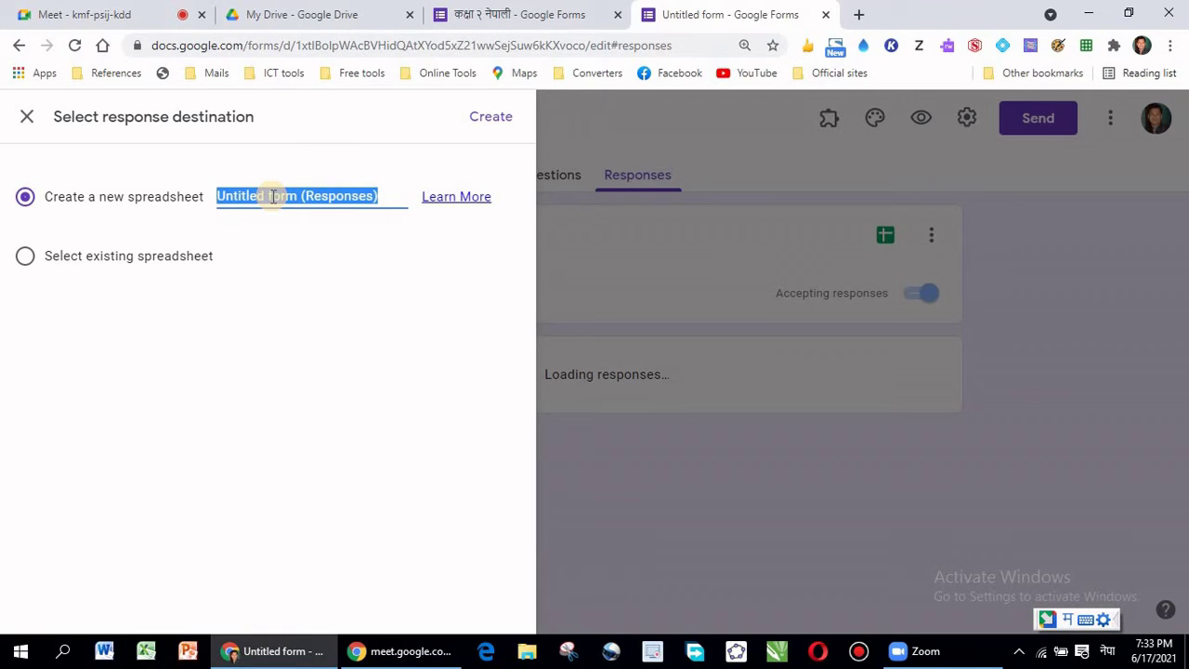
{"action": "type", "text": "Onle"}
{"action": "key", "text": "BackSpace"}
{"action": "key", "text": "BackSpace"}
{"action": "key", "text": "BackSpace"}
{"action": "key", "text": "BackSpace"}
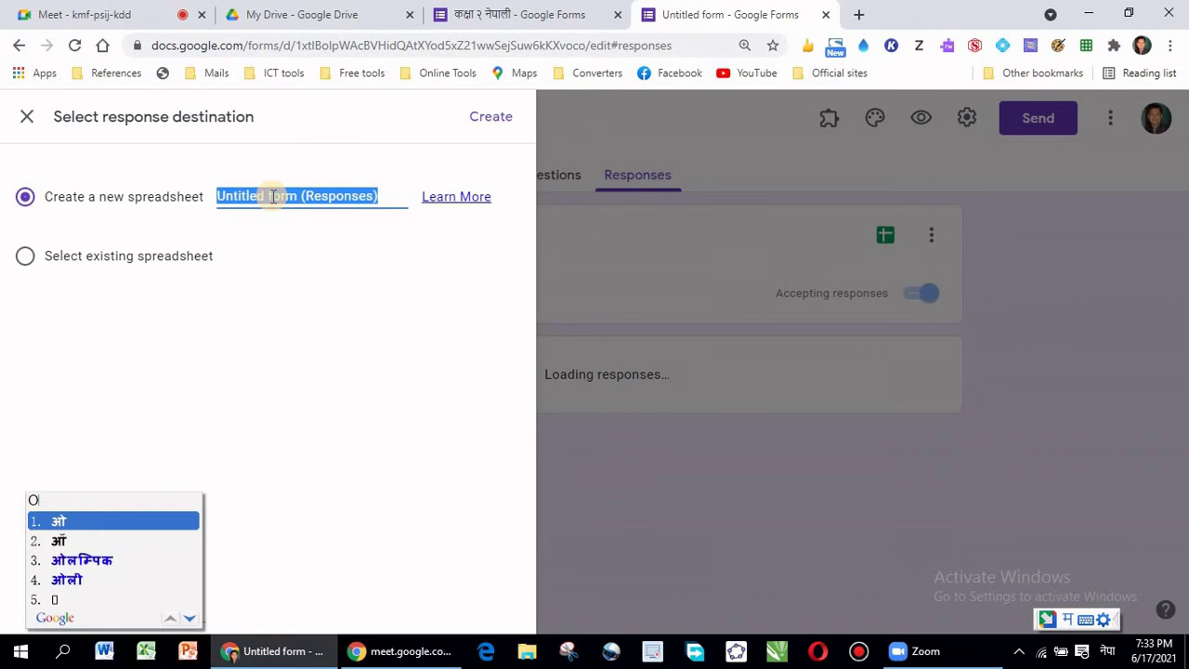
{"action": "type", "text": "Onlie"}
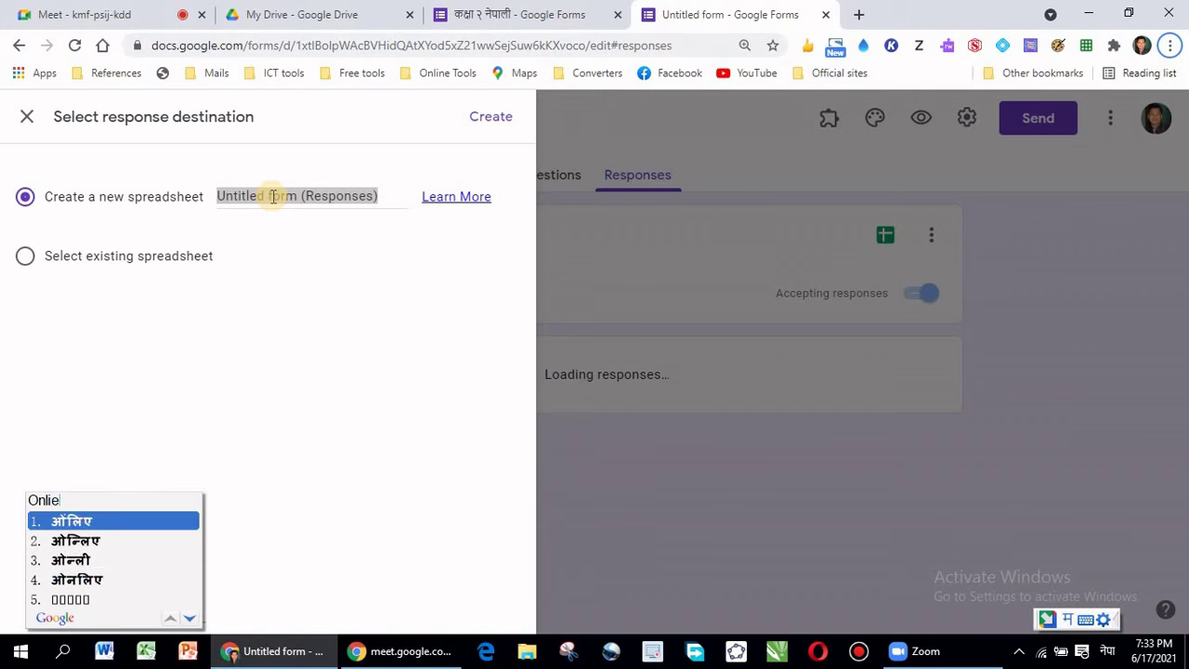
{"action": "key", "text": "BackSpace"}
{"action": "key", "text": "BackSpace"}
{"action": "key", "text": "BackSpace"}
{"action": "key", "text": "BackSpace"}
{"action": "key", "text": "BackSpace"}
{"action": "type", "text": "sk"}
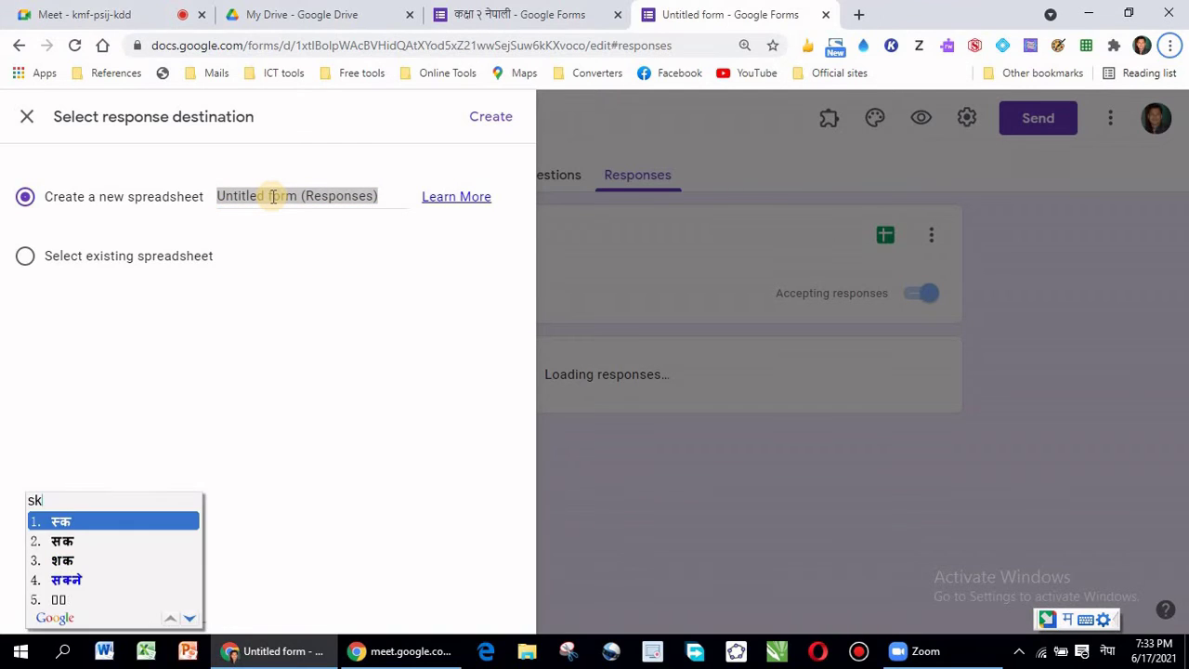
{"action": "key", "text": "BackSpace"}
{"action": "key", "text": "BackSpace"}
{"action": "type", "text": "kaskhaaa"}
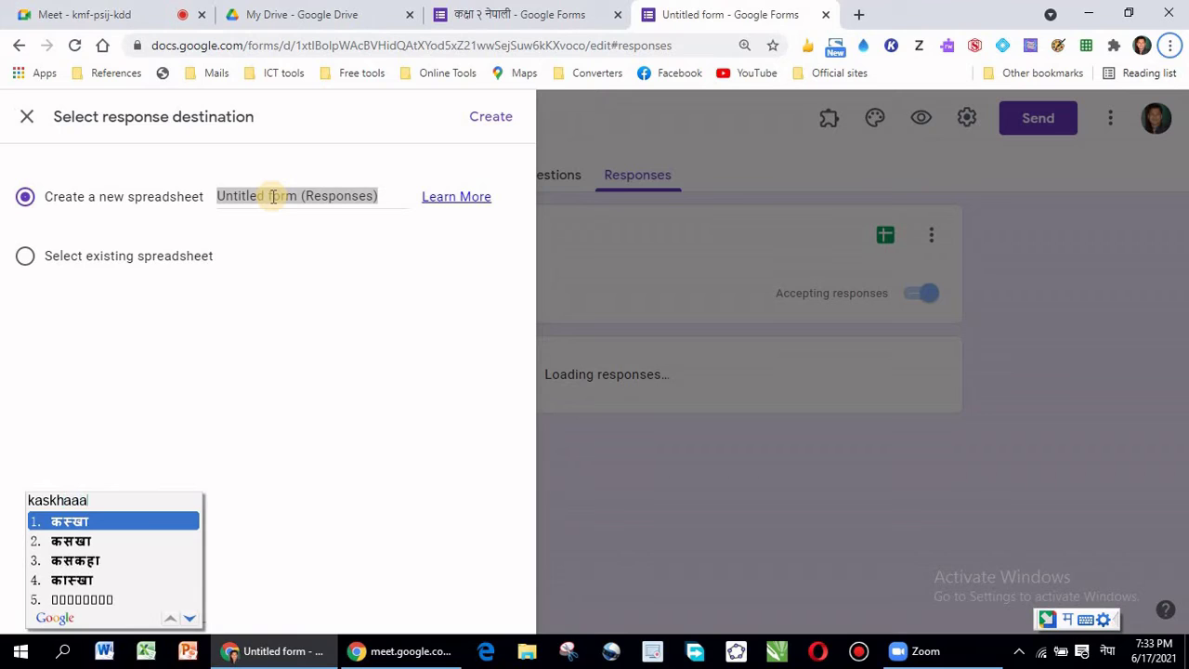
{"action": "key", "text": "BackSpace"}
{"action": "key", "text": "BackSpace"}
{"action": "key", "text": "BackSpace"}
{"action": "key", "text": "BackSpace"}
{"action": "key", "text": "BackSpace"}
{"action": "key", "text": "BackSpace"}
{"action": "type", "text": "ks"}
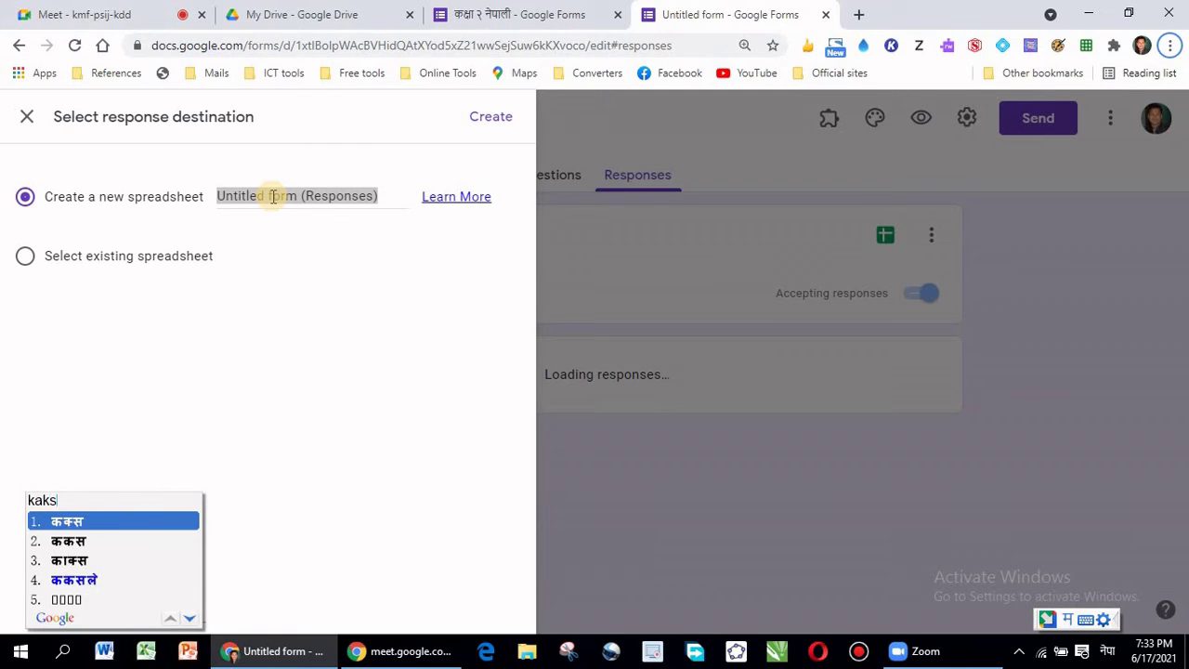
{"action": "type", "text": "haa"}
{"action": "key", "text": "space"}
{"action": "key", "text": "space"}
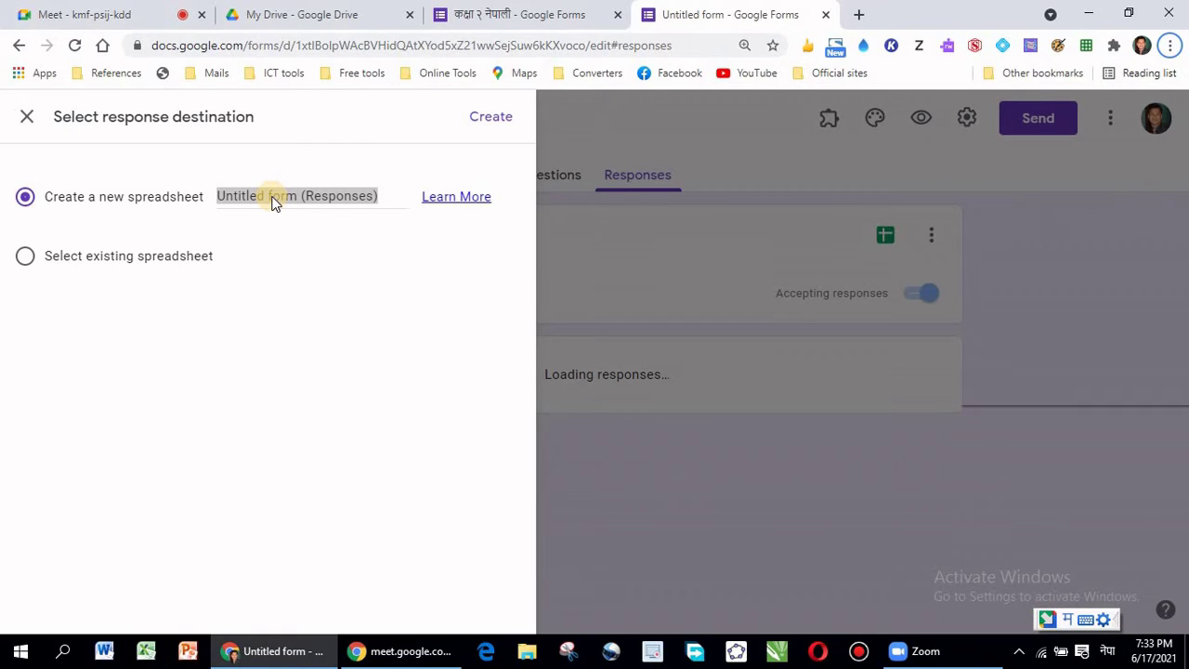
{"action": "type", "text": "ko"}
{"action": "key", "text": "space"}
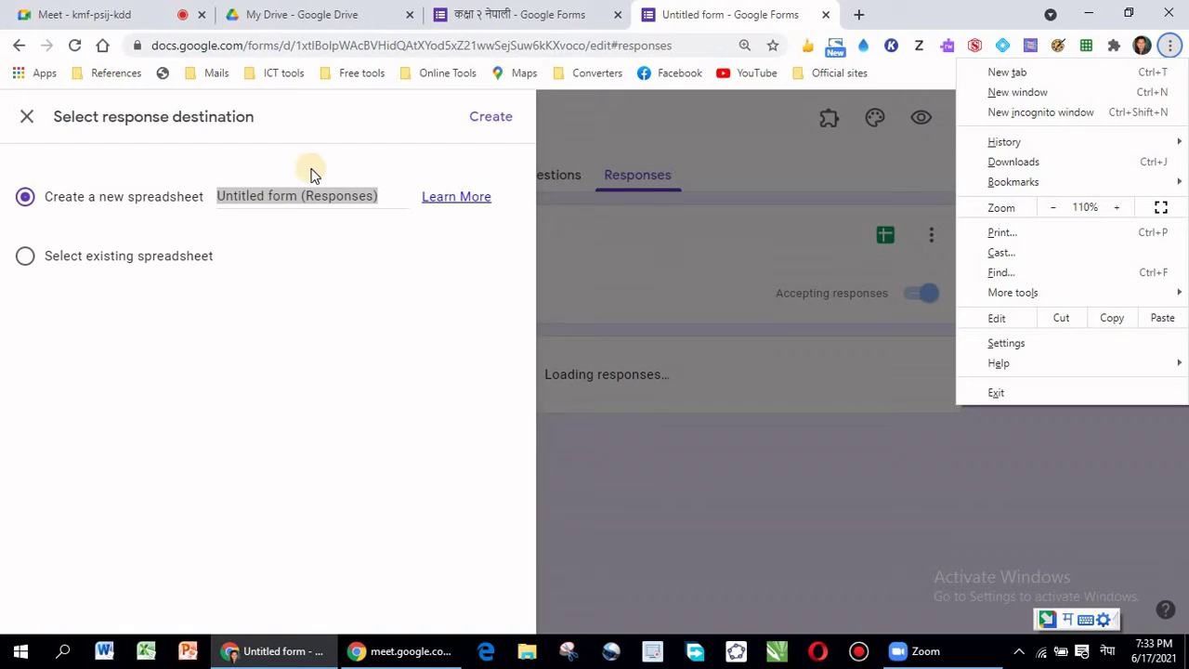
- Name the new response spreadsheet Online exam result grade-2 and create it
{"action": "left_click", "coordinate": [267, 195]}
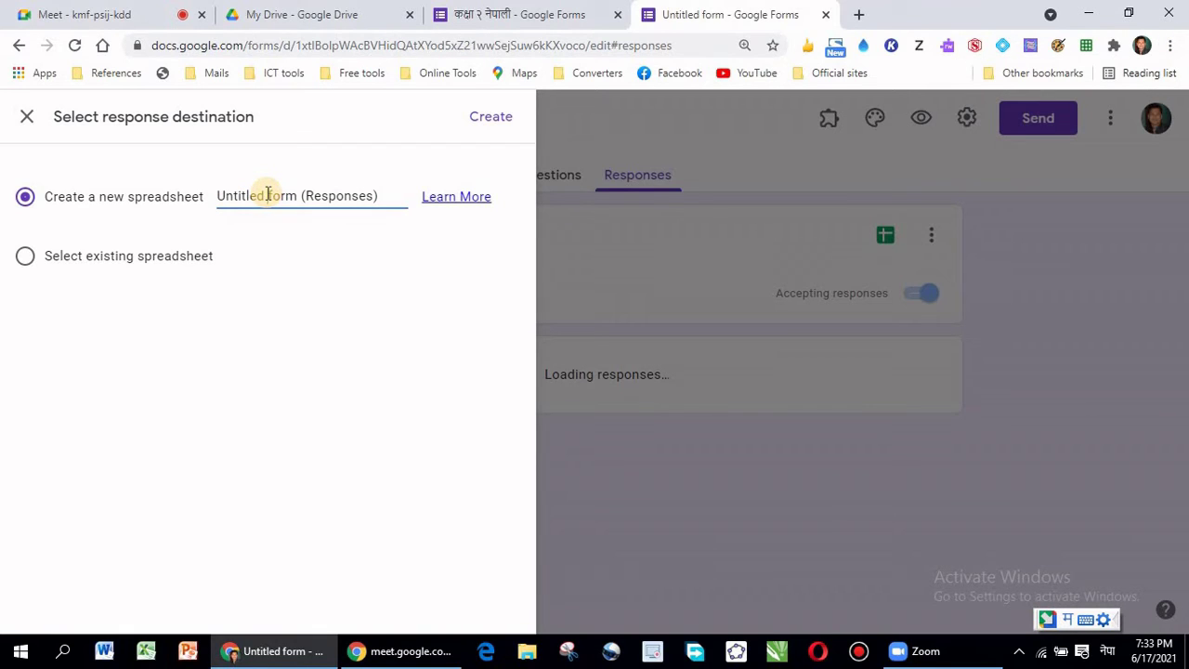
{"action": "triple_click", "coordinate": [266, 195]}
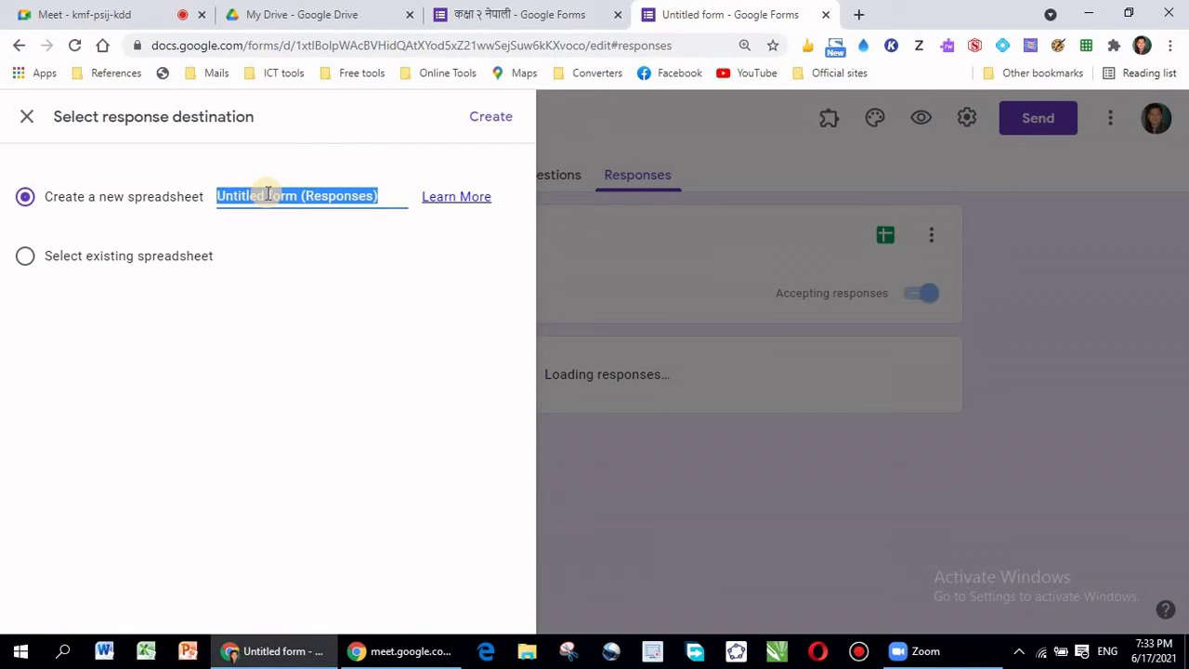
{"action": "type", "text": "onl"}
{"action": "key", "text": "BackSpace"}
{"action": "key", "text": "BackSpace"}
{"action": "key", "text": "BackSpace"}
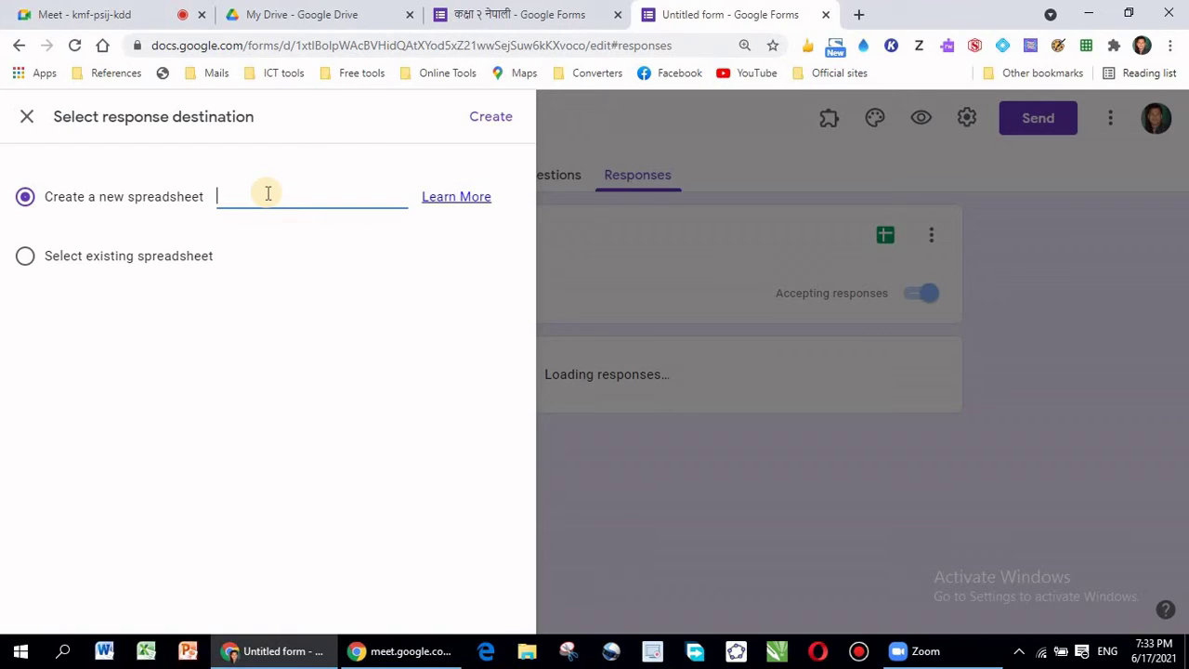
{"action": "type", "text": "Online "}
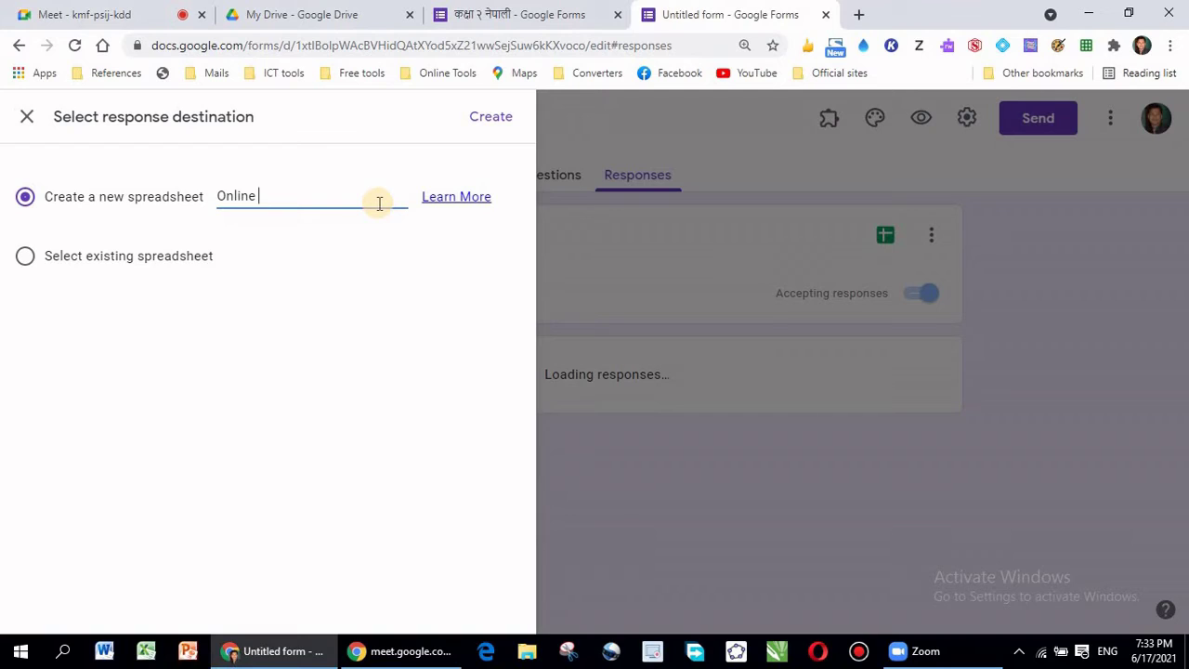
{"action": "type", "text": "exam result"}
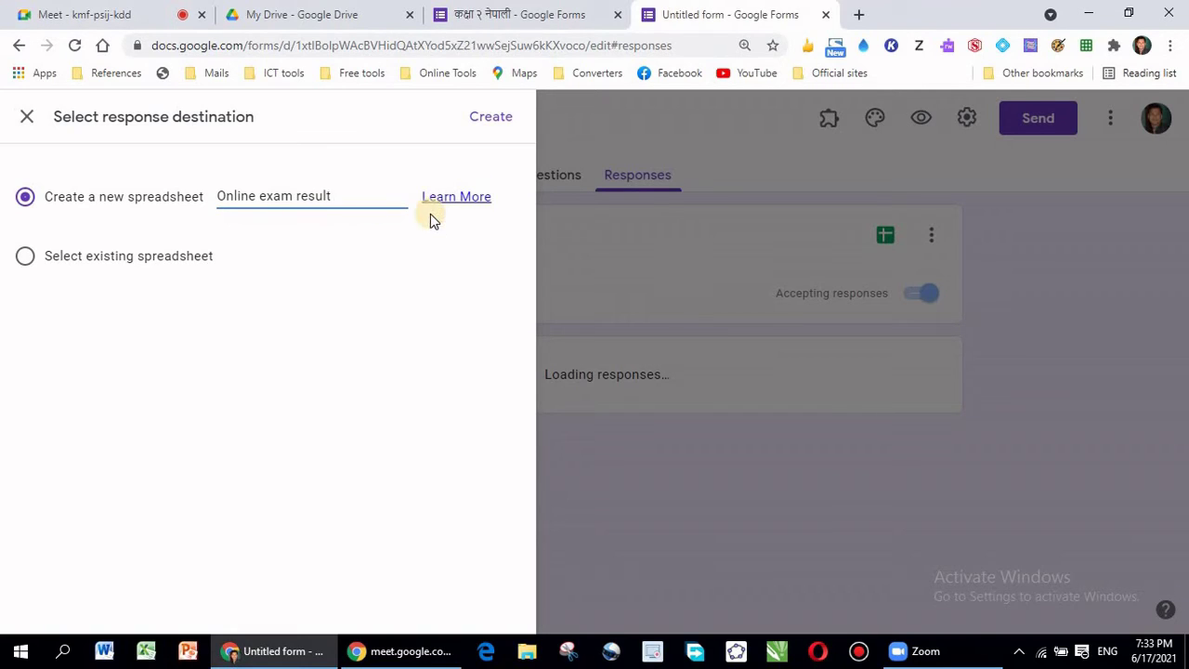
{"action": "type", "text": " grade-2"}
{"action": "left_click", "coordinate": [485, 128]}
{"action": "left_click", "coordinate": [485, 127]}
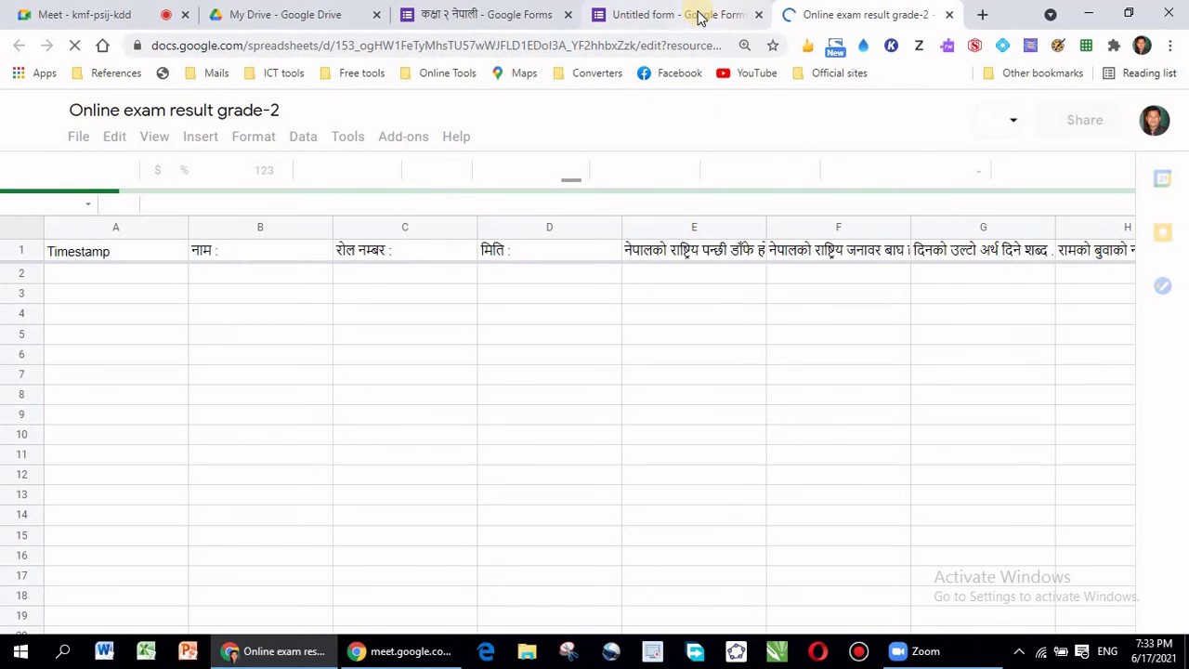
- Return to the untitled form and rename it online exam grade-2
{"action": "left_click", "coordinate": [692, 14]}
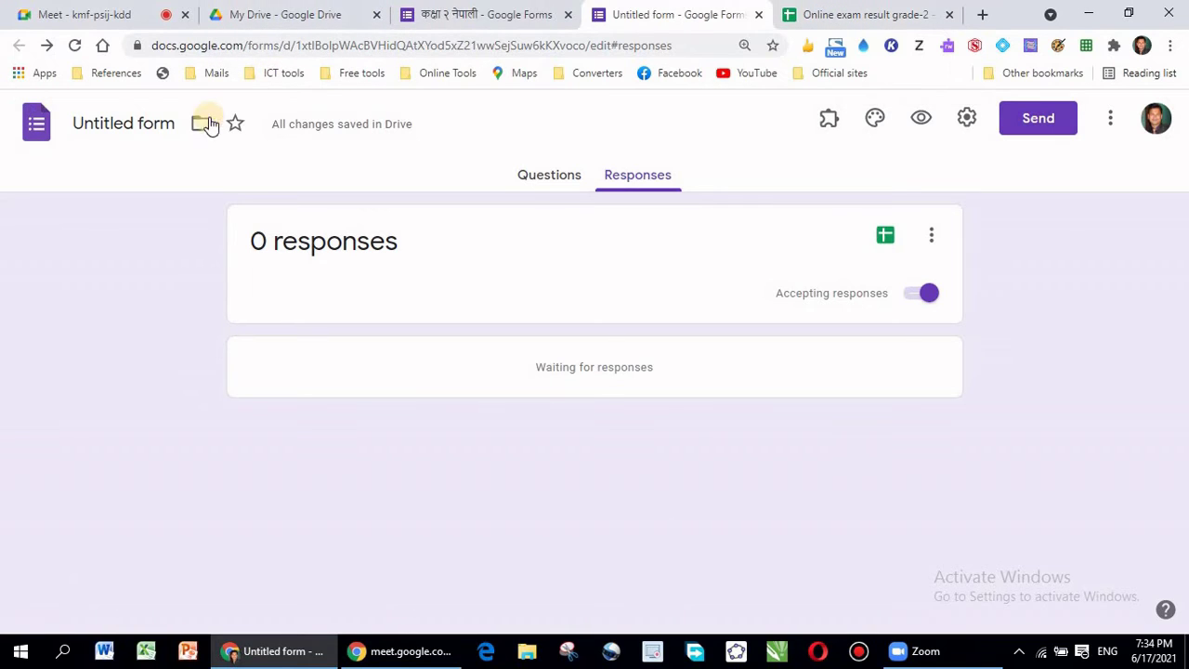
{"action": "left_click", "coordinate": [130, 124]}
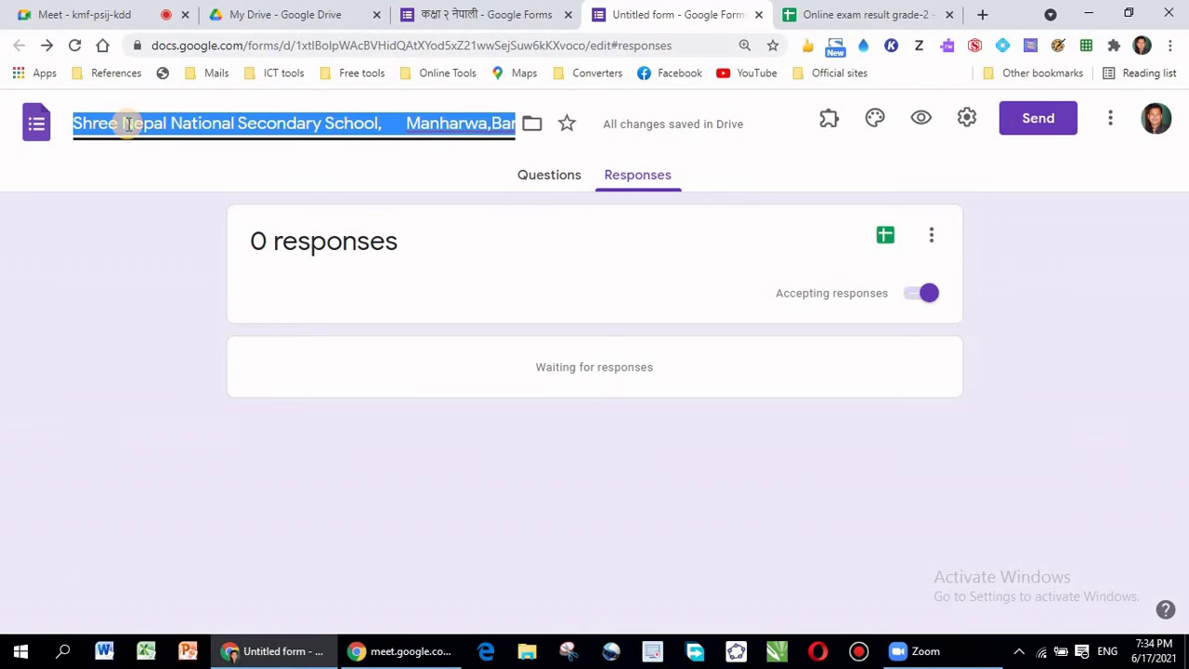
{"action": "left_click", "coordinate": [129, 124]}
{"action": "key", "text": "ctrl+a"}
{"action": "type", "text": "onln"}
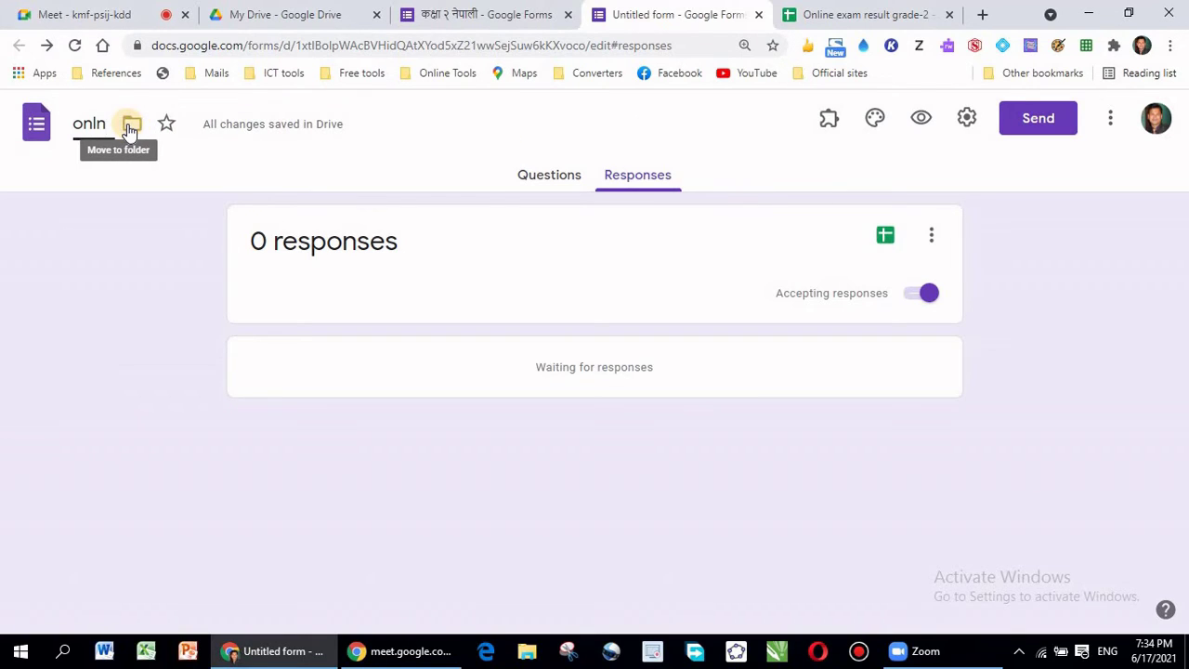
{"action": "key", "text": "BackSpace"}
{"action": "type", "text": "ie"}
{"action": "key", "text": "BackSpace"}
{"action": "type", "text": "ne"}
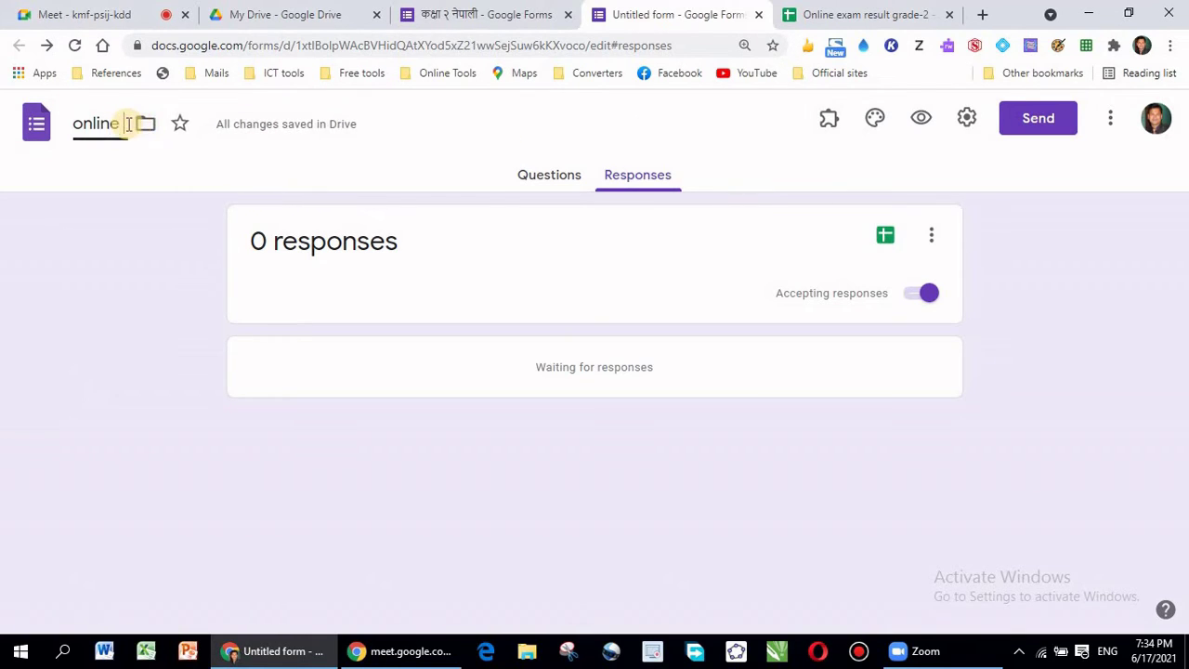
{"action": "type", "text": " exam grade-2"}
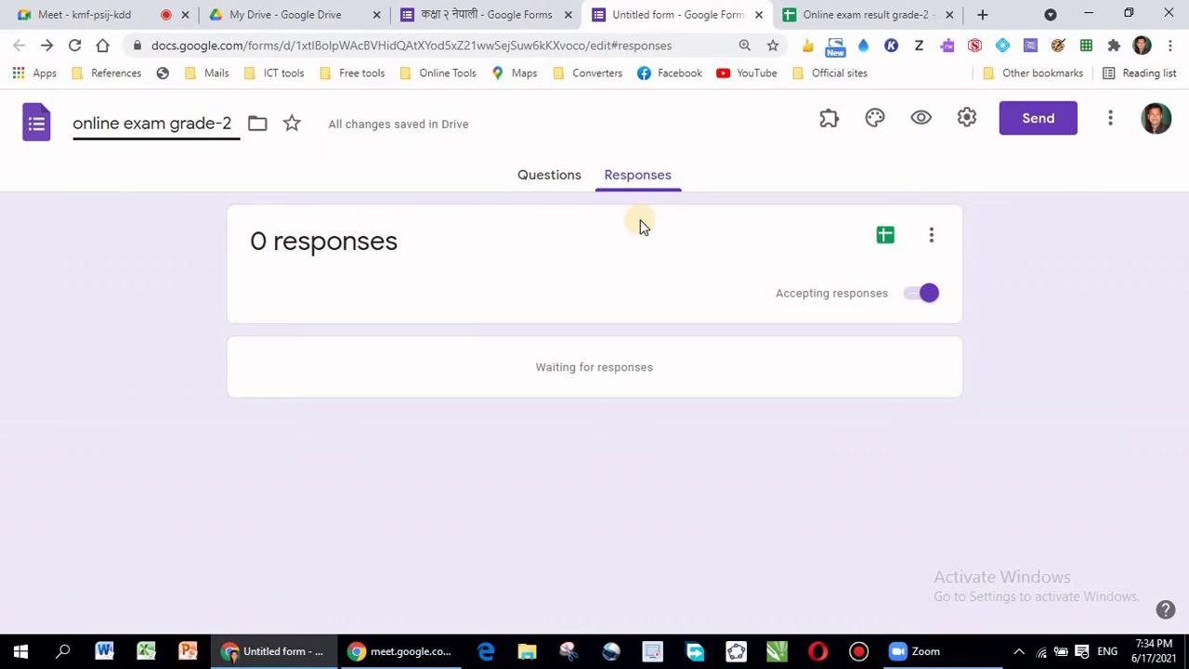
{"action": "left_click", "coordinate": [748, 171]}
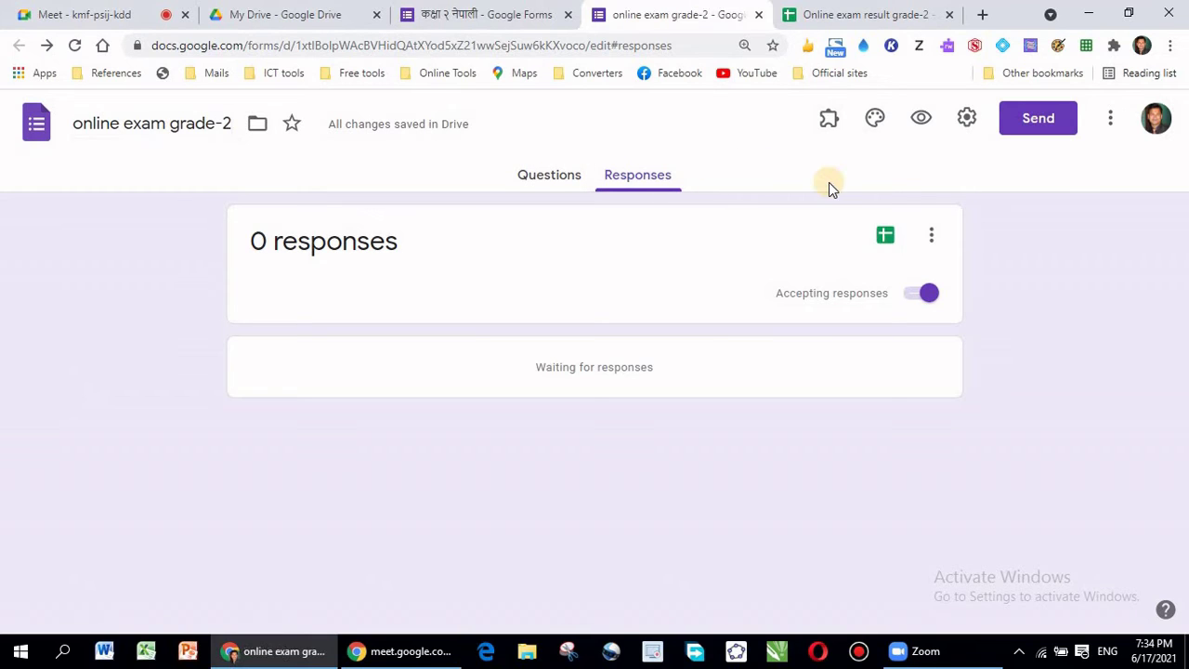
- Look over the linked response spreadsheet alongside the form, and return to the form's responses
{"action": "left_click", "coordinate": [839, 16]}
{"action": "left_click", "coordinate": [690, 15]}
{"action": "left_click", "coordinate": [848, 16]}
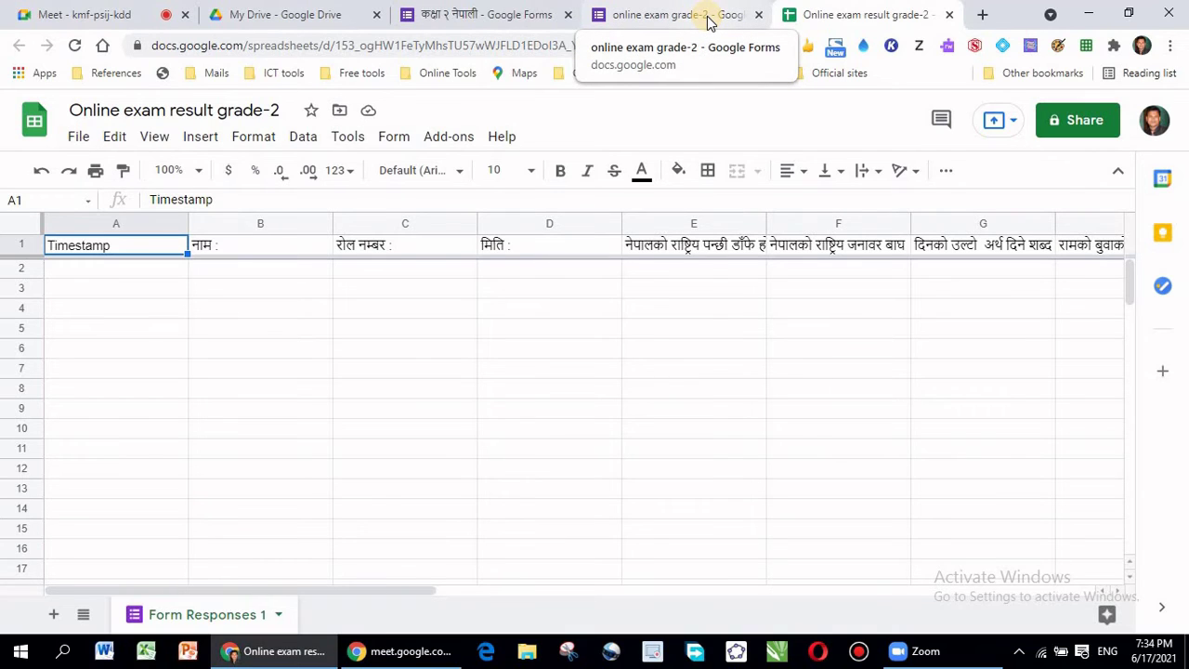
{"action": "left_click", "coordinate": [709, 18]}
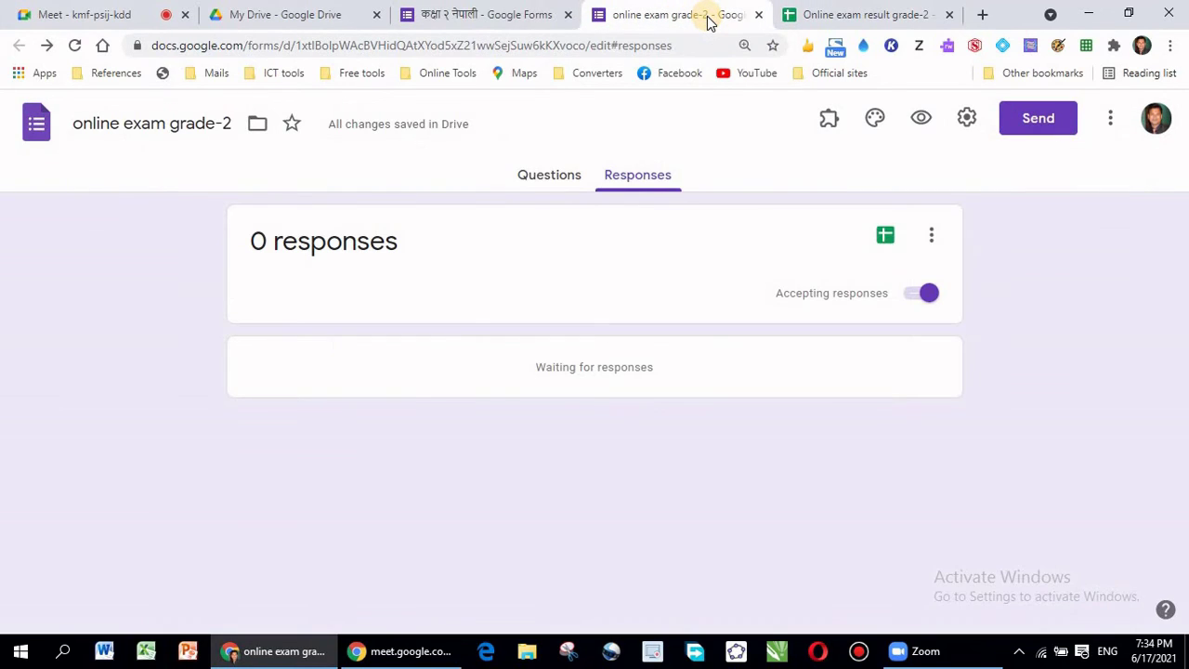
{"action": "left_click", "coordinate": [853, 16]}
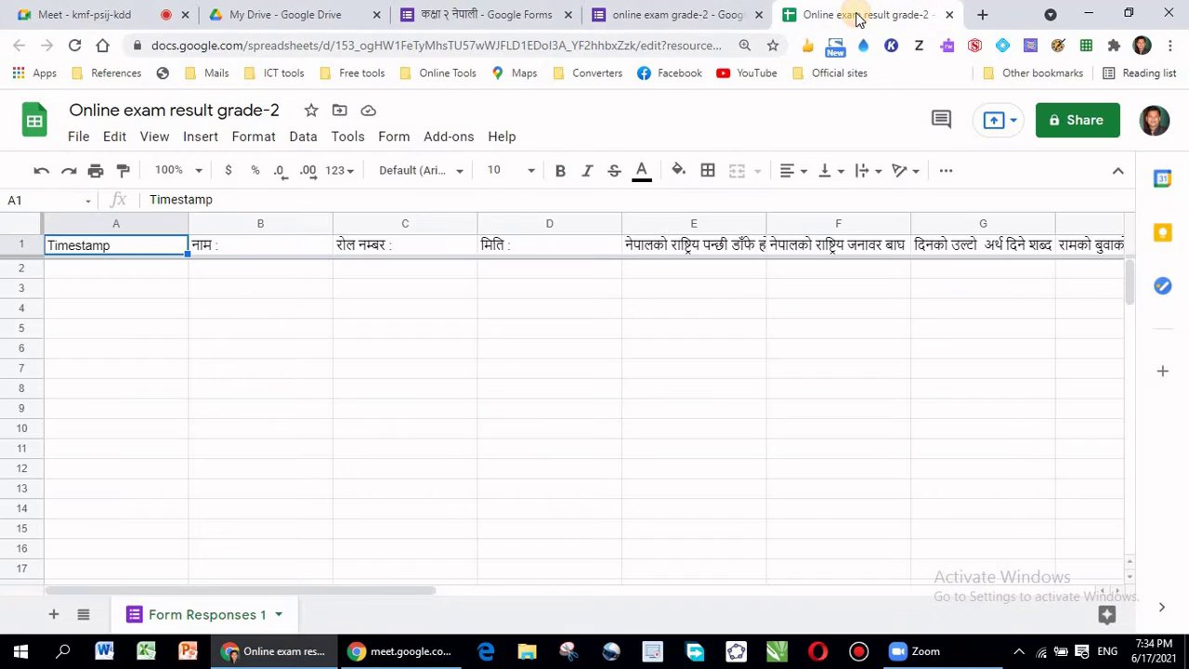
{"action": "left_click", "coordinate": [674, 14]}
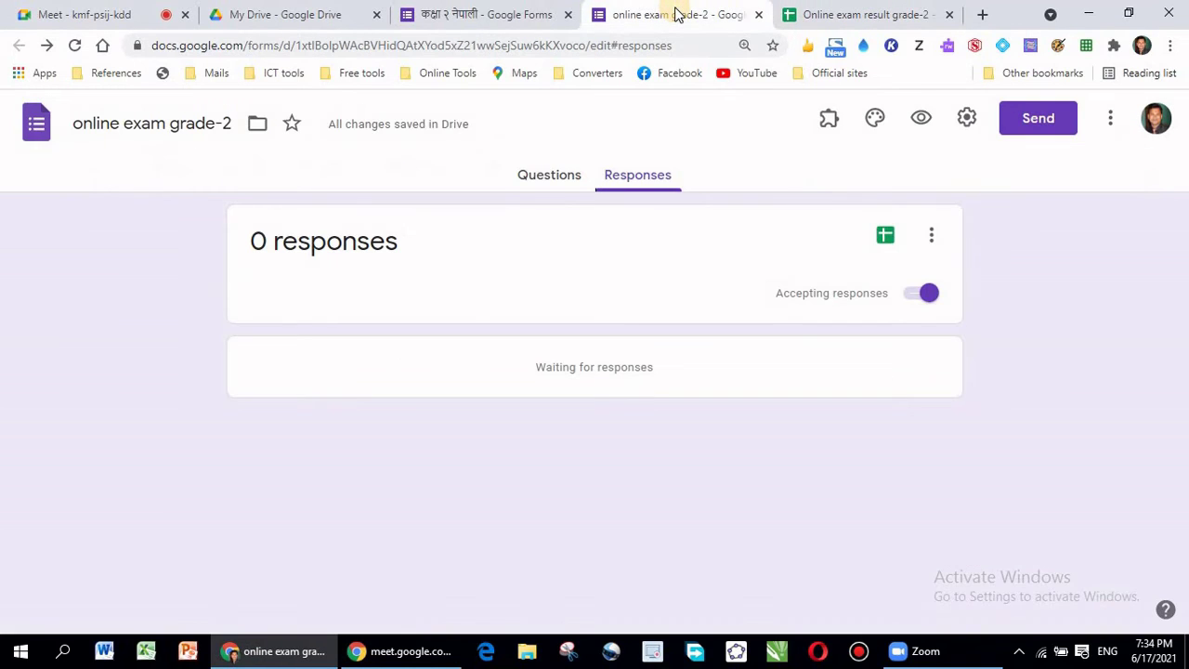
- Close the other Nepali form, preview the first page of online exam grade-2, and close the preview
{"action": "left_click", "coordinate": [568, 15]}
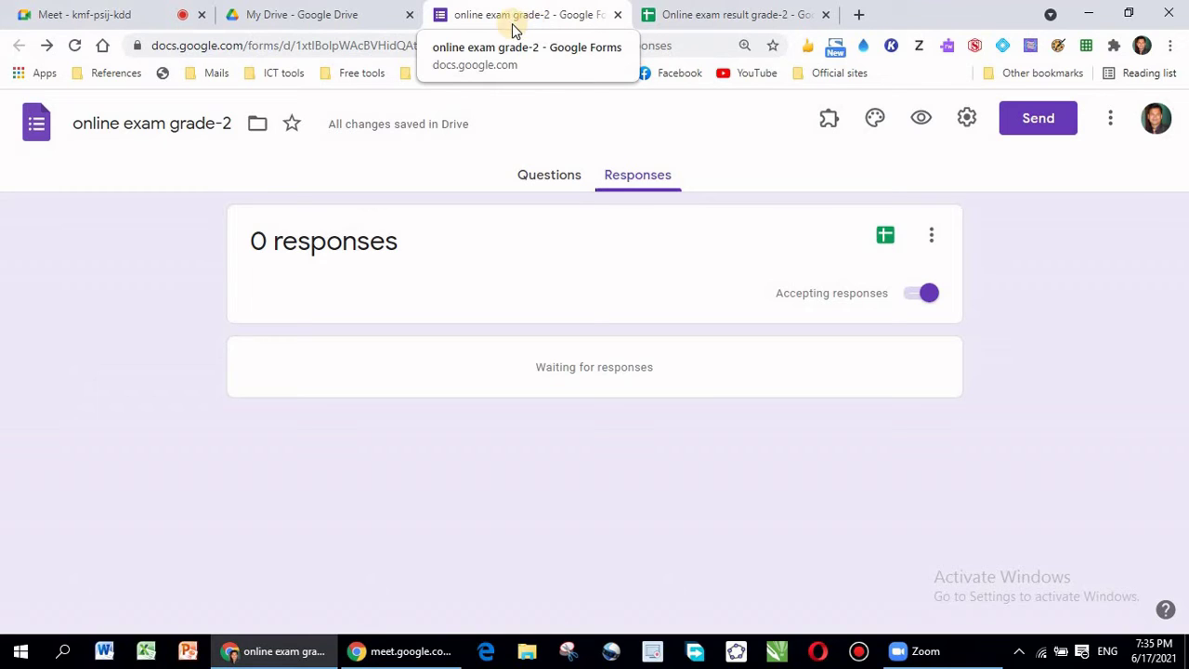
{"action": "left_click", "coordinate": [918, 122]}
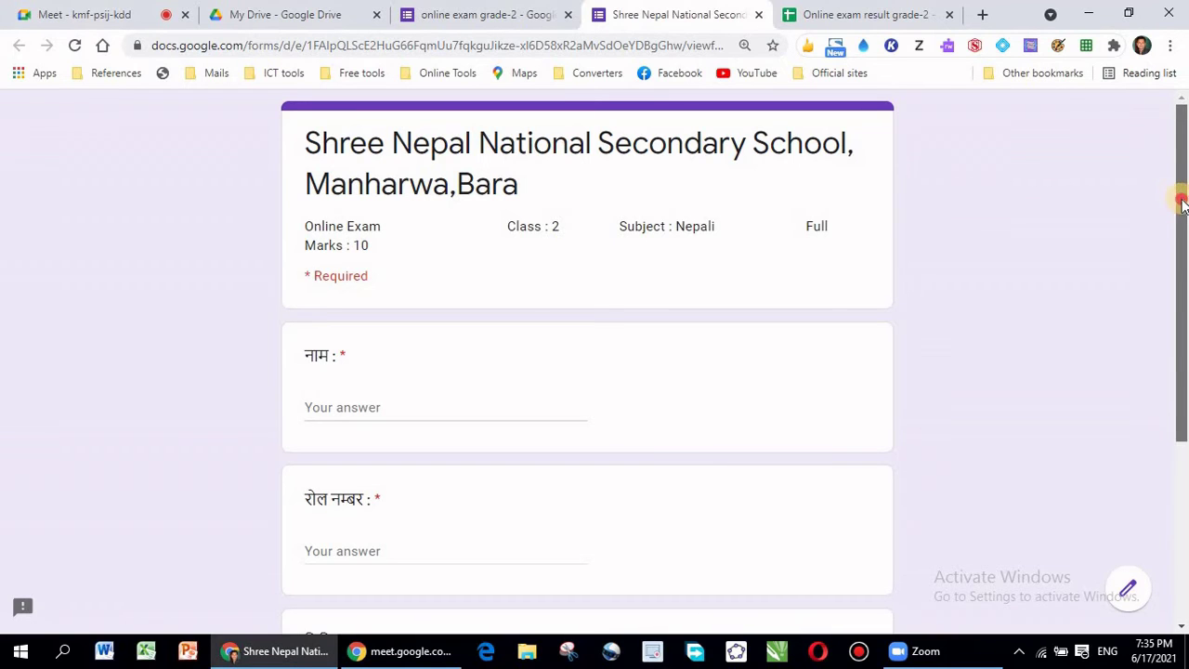
{"action": "left_click_drag", "start_coordinate": [1180, 190], "coordinate": [1183, 392]}
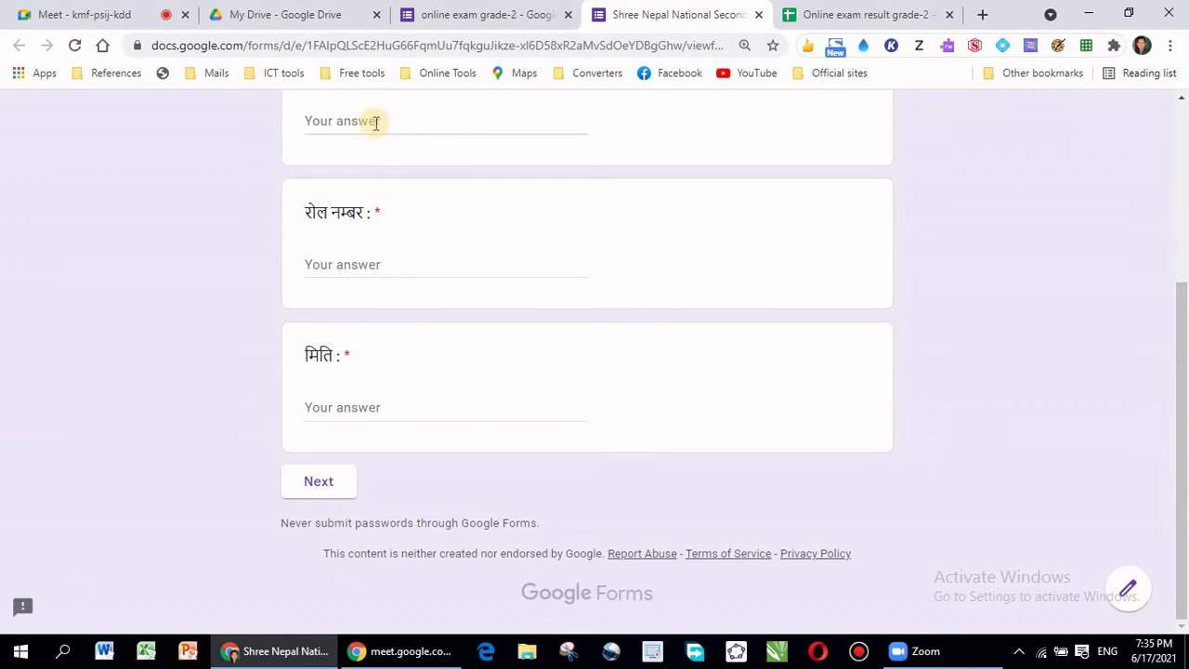
{"action": "left_click", "coordinate": [318, 485]}
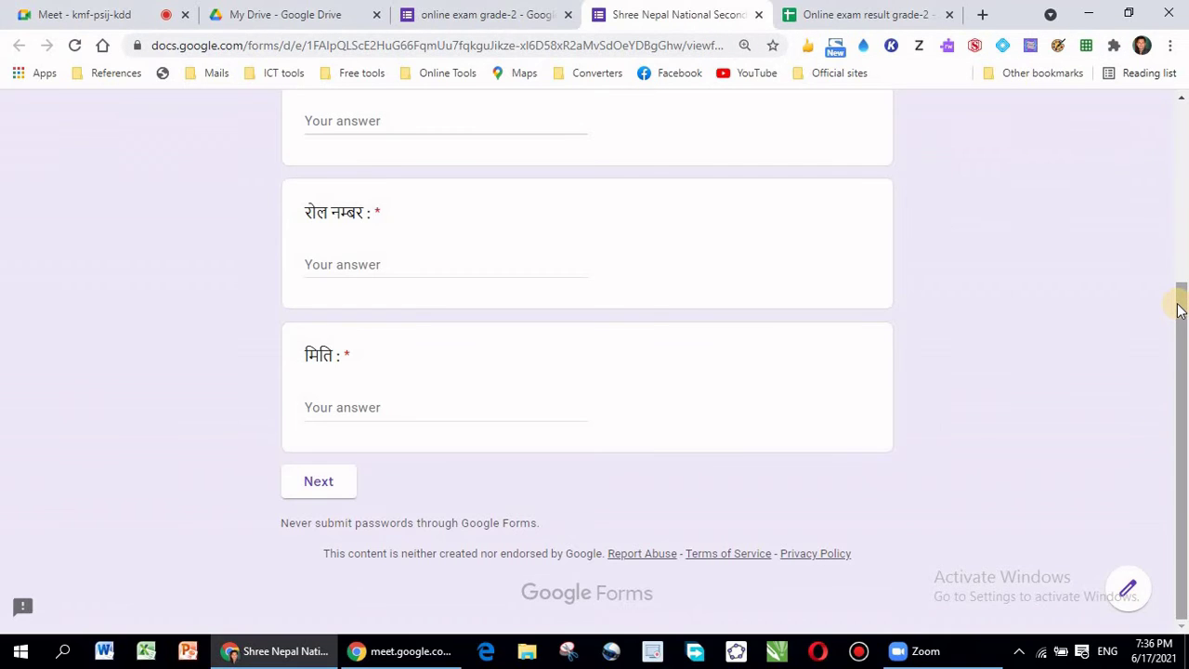
{"action": "scroll", "coordinate": [1178, 306], "scroll_direction": "up", "scroll_amount": 3}
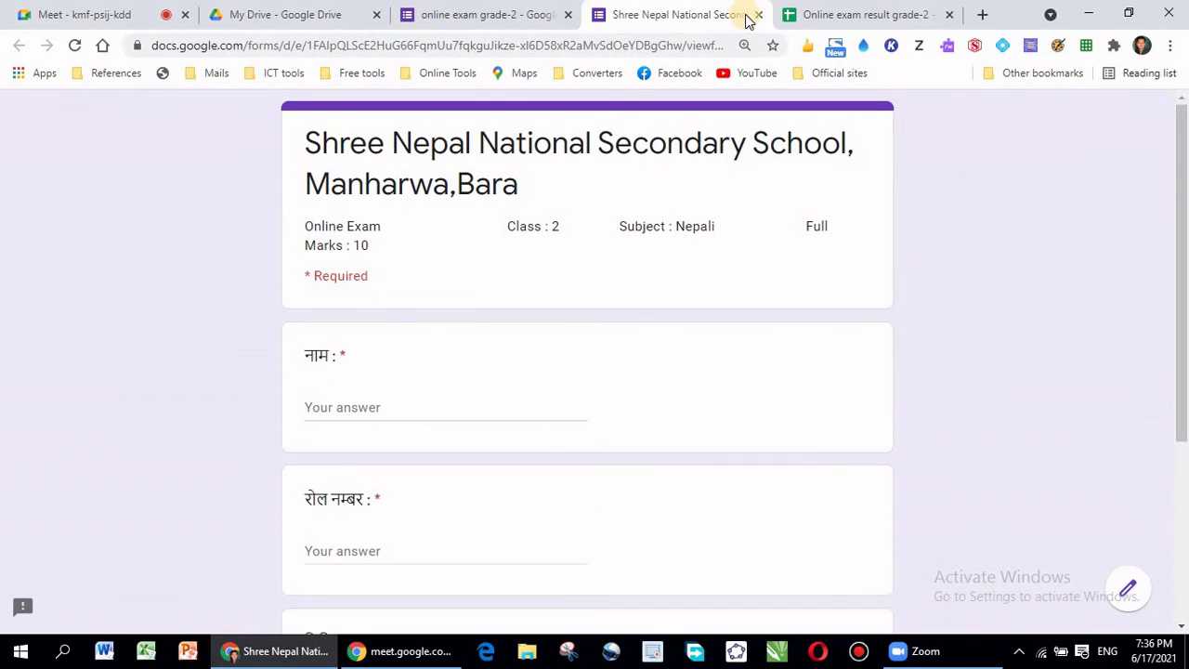
{"action": "left_click", "coordinate": [758, 16]}
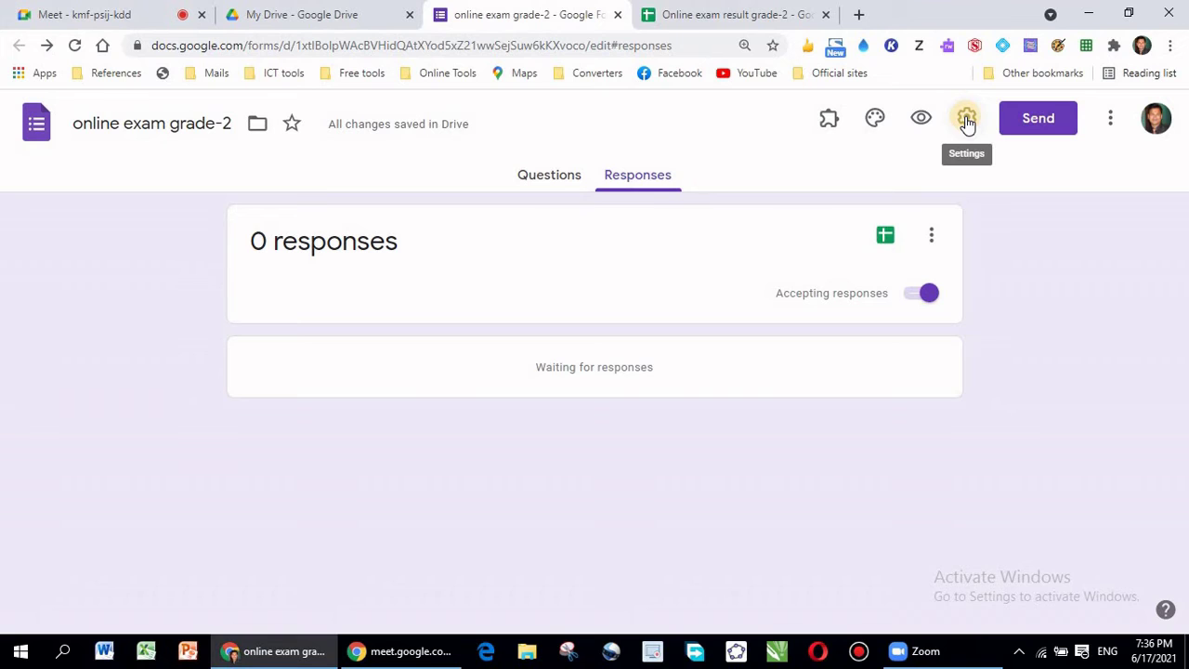
- Check the linked response spreadsheet Online exam result grade-2 and return to the form's responses
{"action": "left_click", "coordinate": [714, 11]}
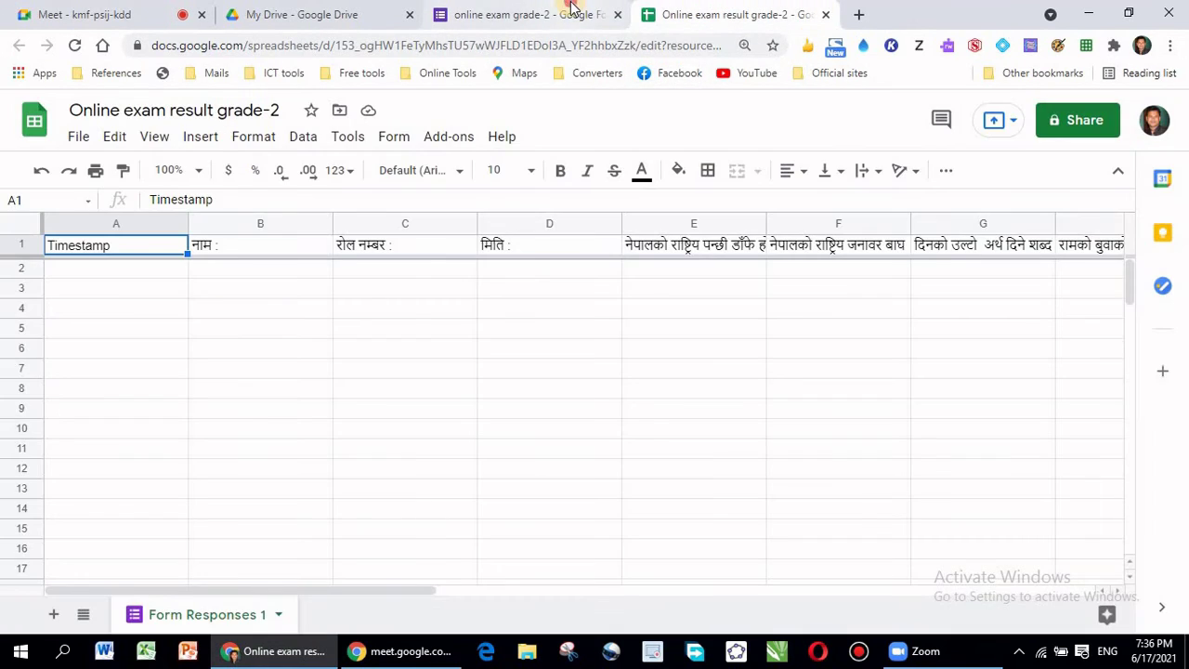
{"action": "left_click", "coordinate": [571, 10]}
{"action": "left_click", "coordinate": [716, 13]}
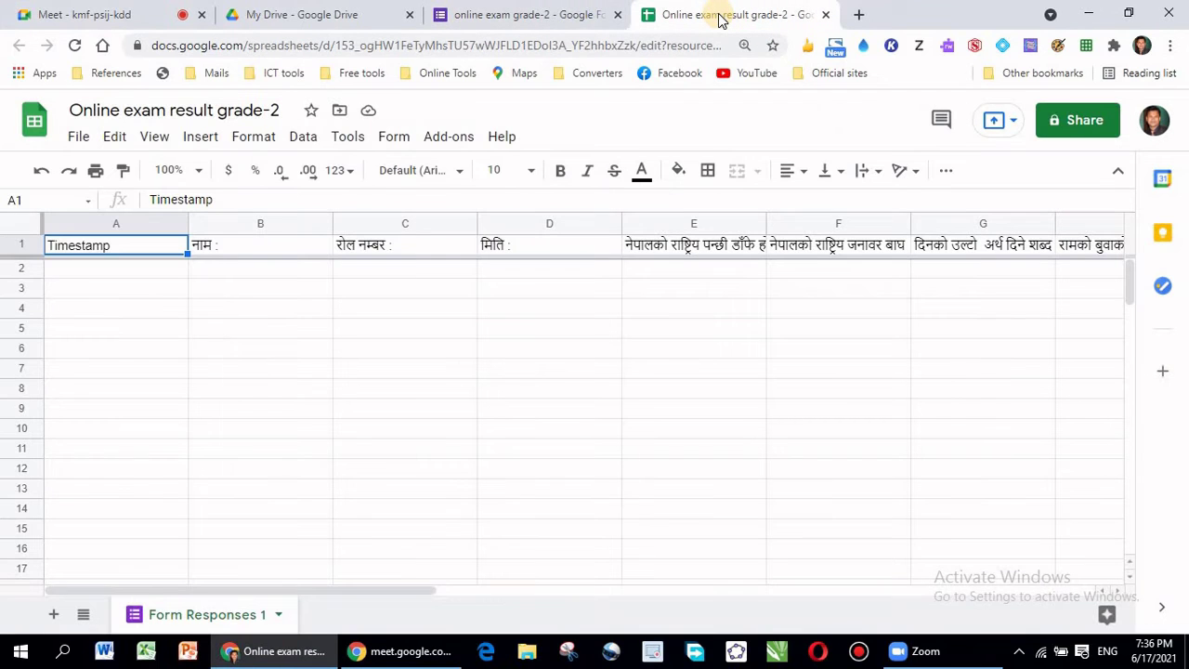
{"action": "left_click", "coordinate": [553, 17]}
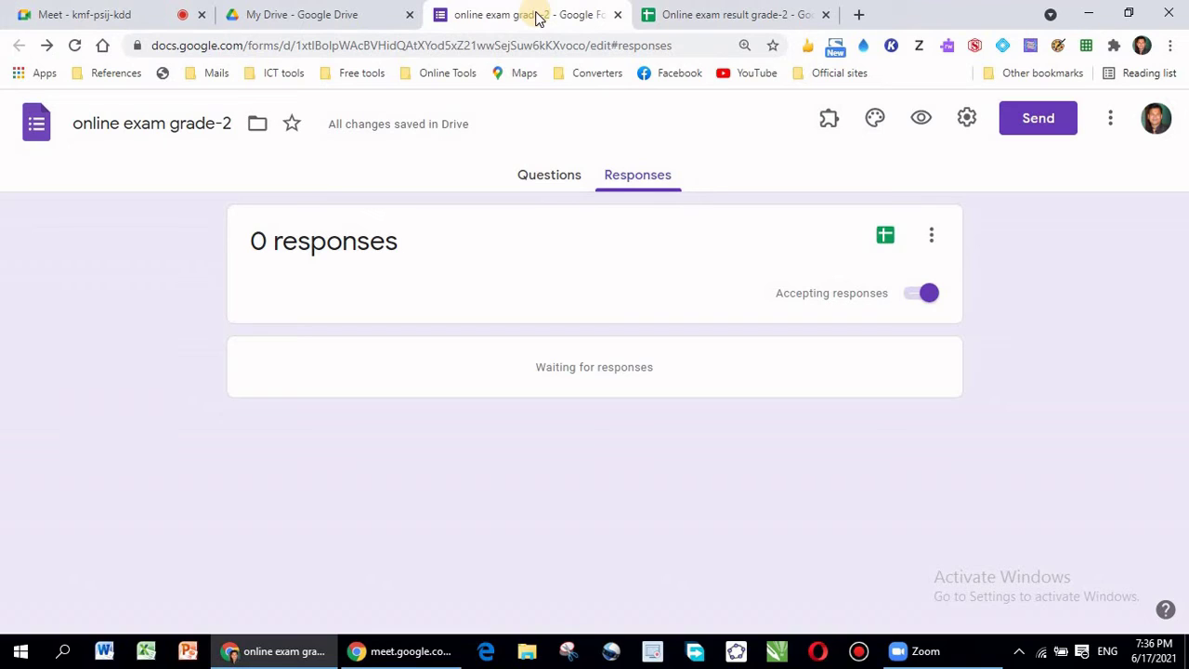
- In the form's general settings, limit respondents to 1 response and leave Collect emails turned off
{"action": "left_click", "coordinate": [967, 122]}
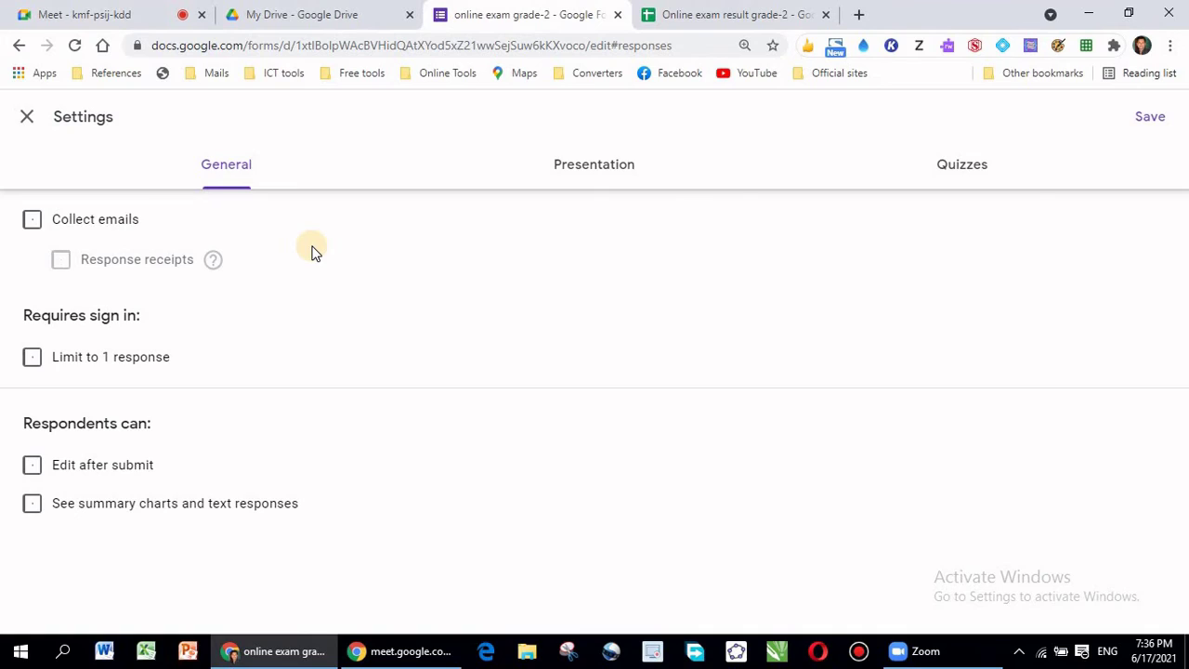
{"action": "left_click", "coordinate": [33, 223]}
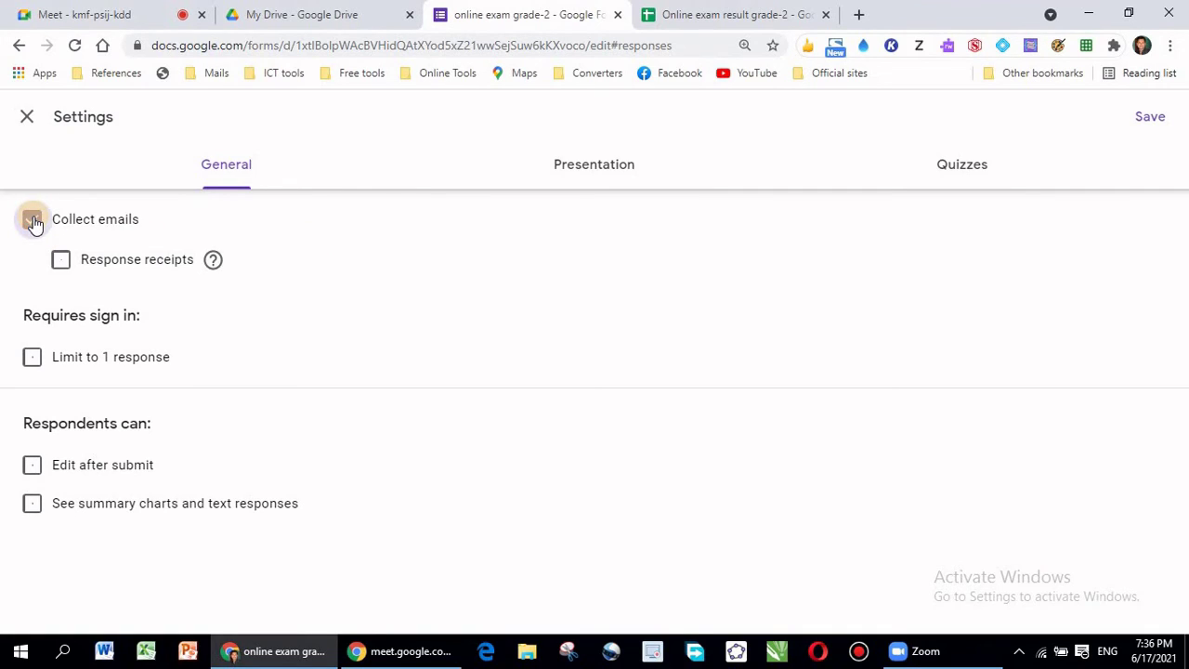
{"action": "left_click", "coordinate": [31, 360]}
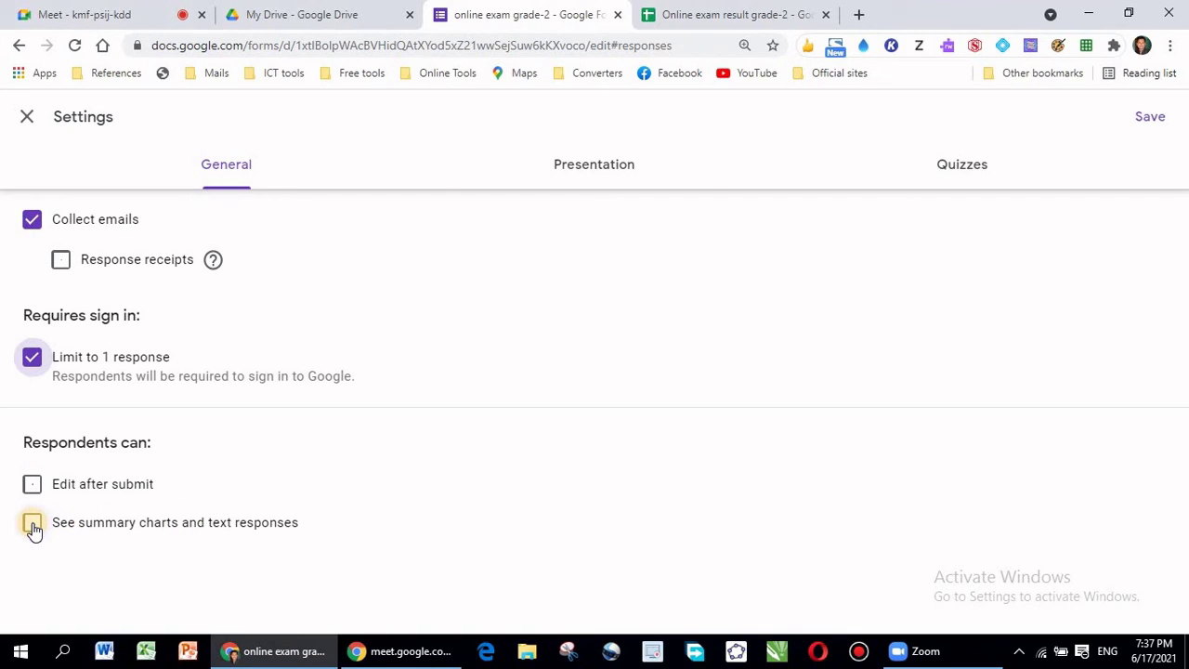
{"action": "left_click", "coordinate": [31, 221]}
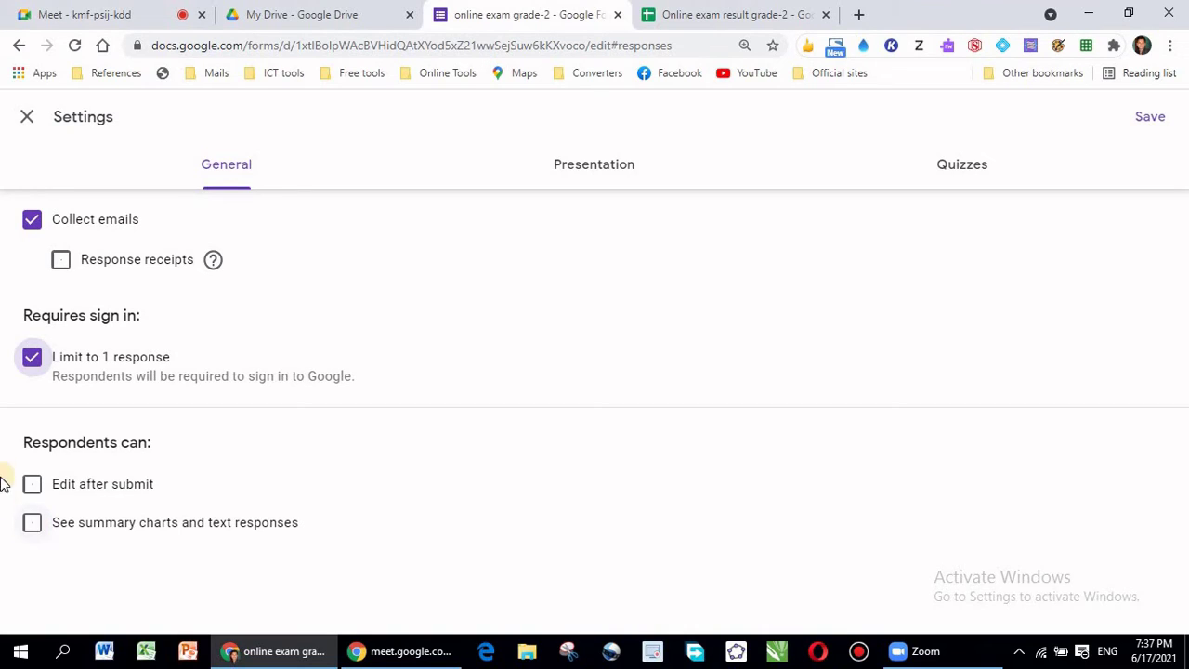
{"action": "left_click", "coordinate": [32, 223]}
{"action": "left_click", "coordinate": [585, 170]}
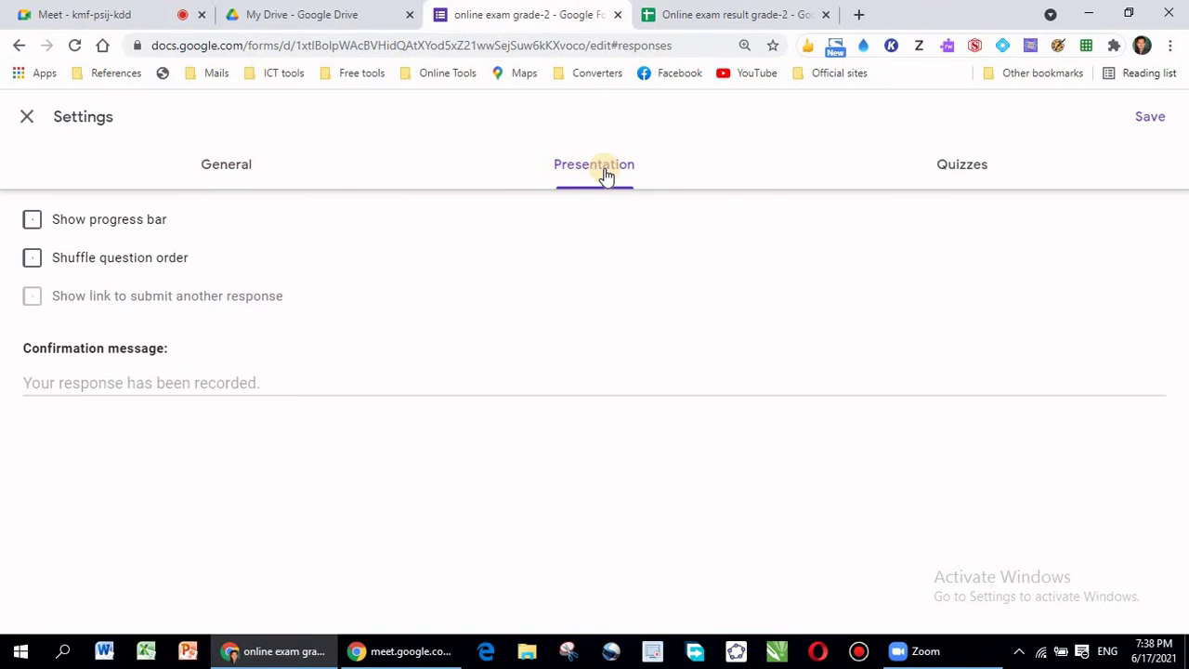
{"action": "left_click", "coordinate": [211, 177]}
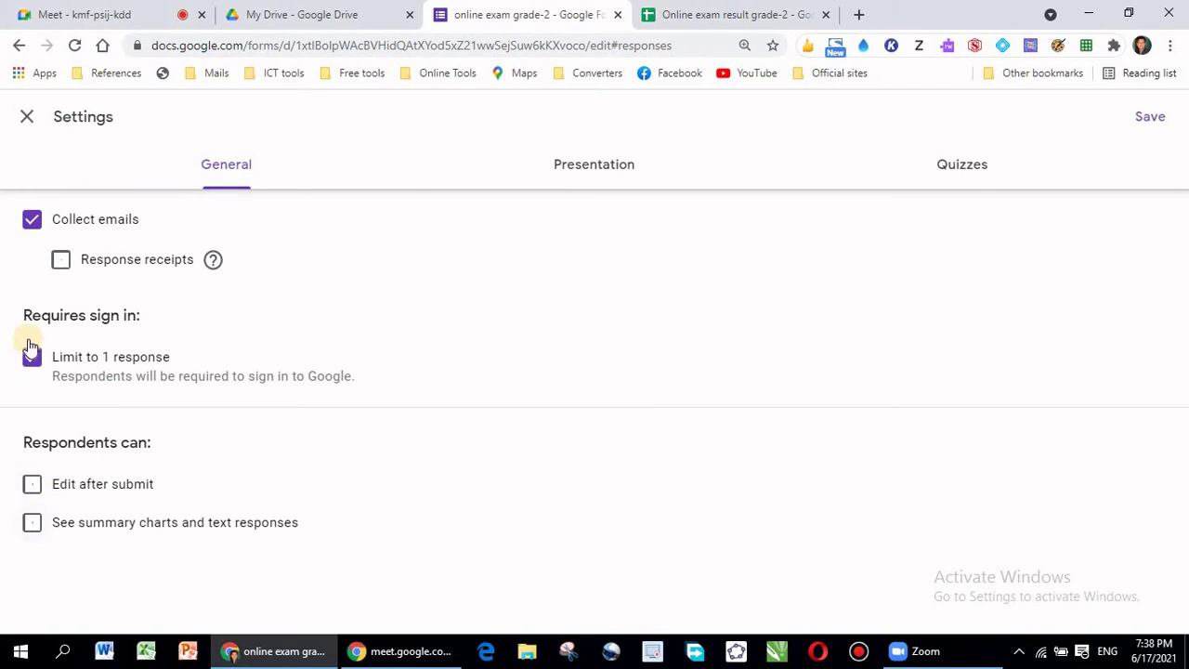
{"action": "left_click", "coordinate": [32, 228]}
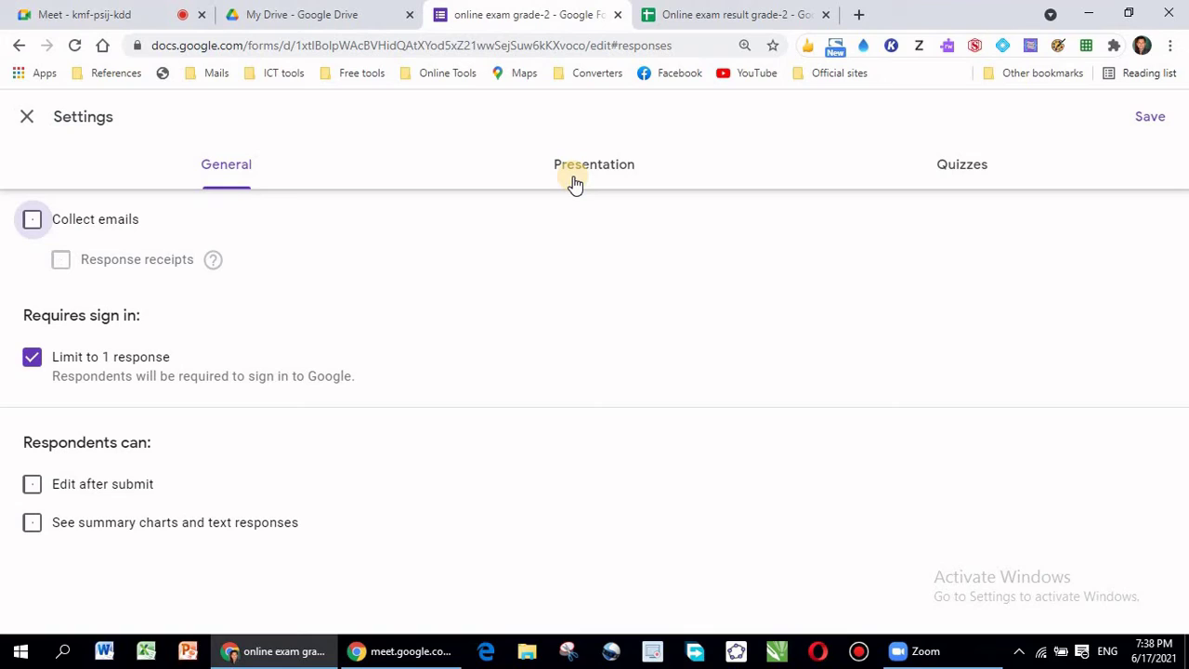
- Set the form's confirmation message to "Your firm has been submitted . Thank You." in the presentation settings
{"action": "left_click", "coordinate": [604, 167]}
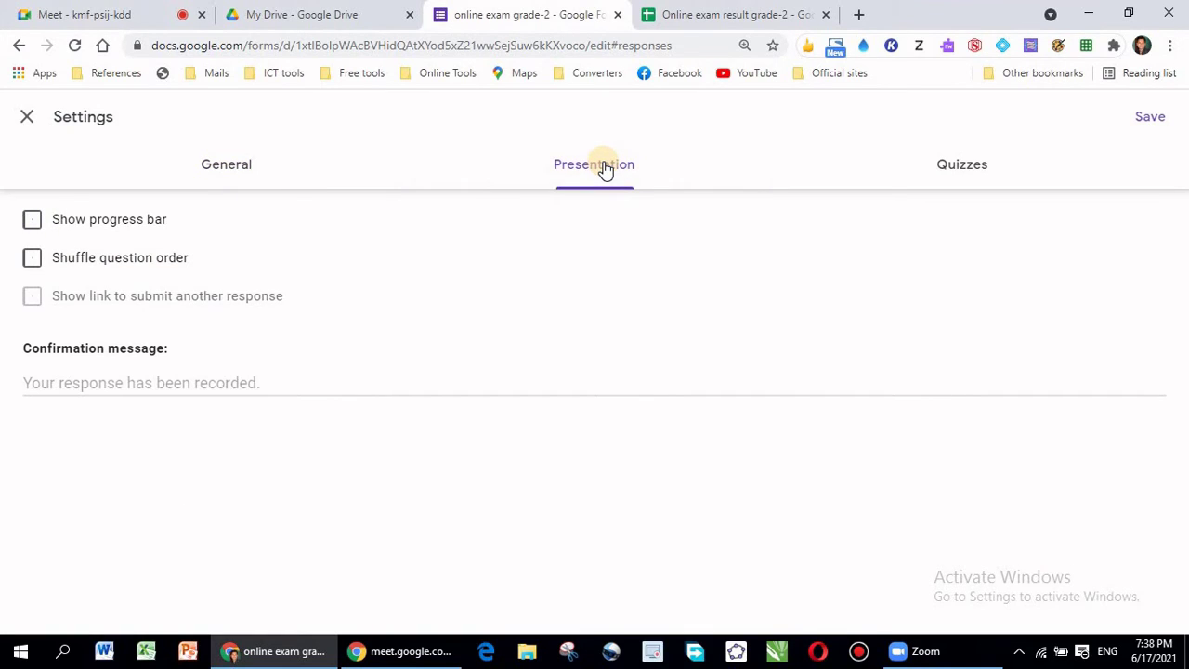
{"action": "left_click", "coordinate": [58, 385]}
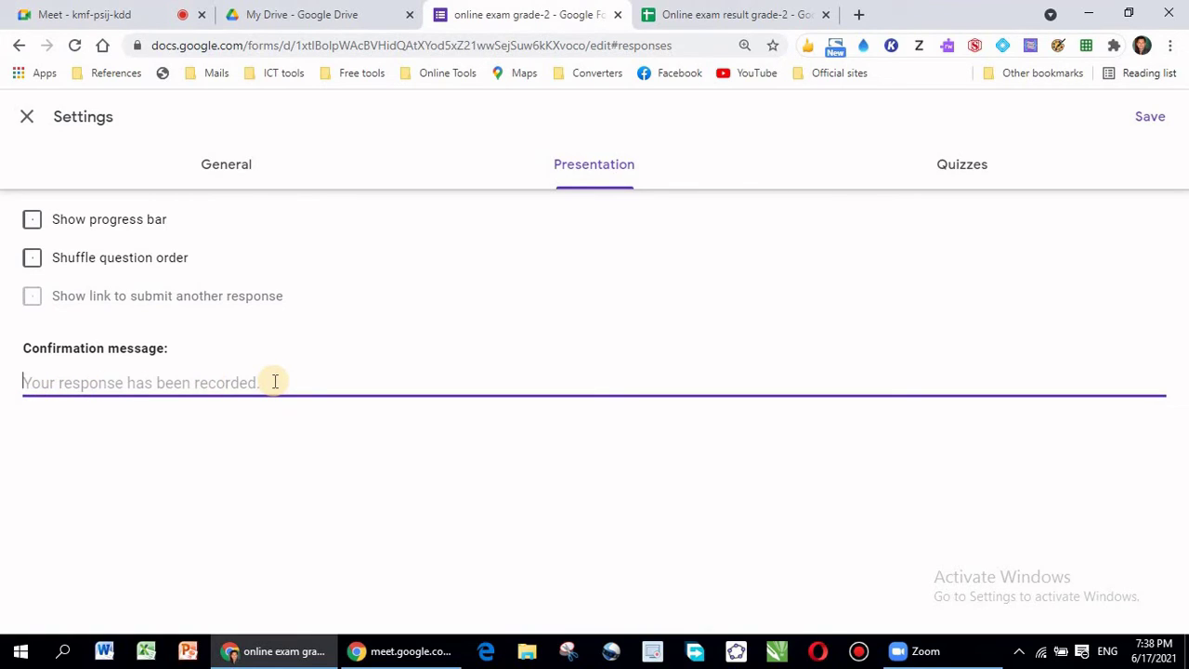
{"action": "type", "text": "Your se"}
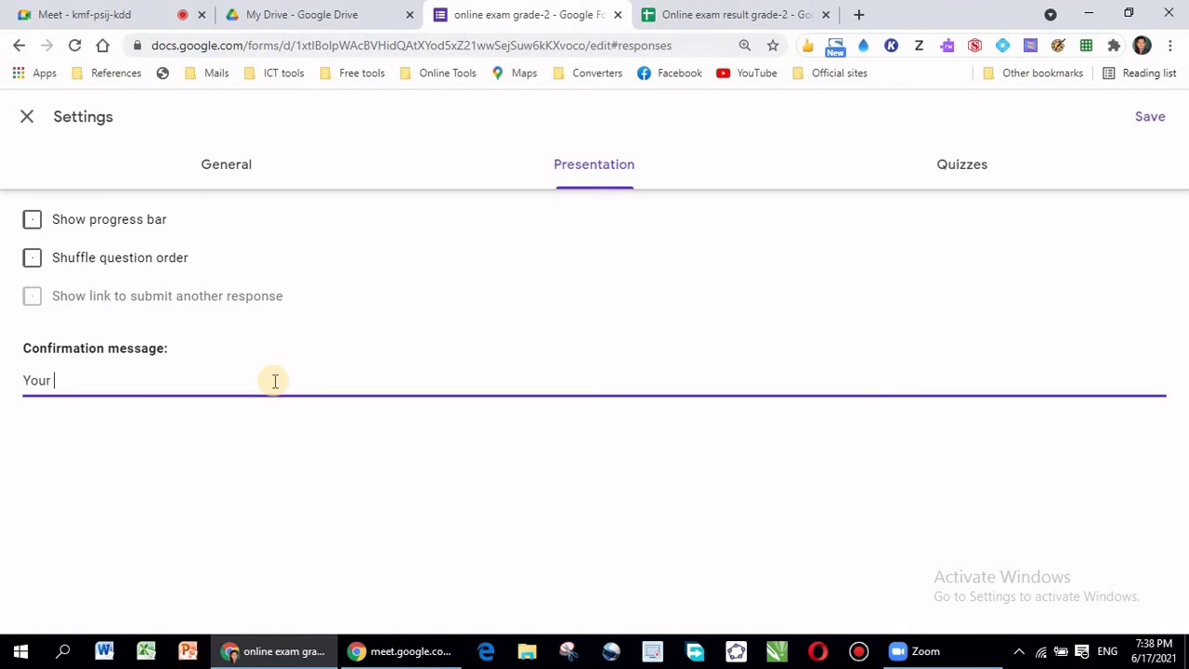
{"action": "key", "text": "BackSpace"}
{"action": "key", "text": "BackSpace"}
{"action": "key", "text": "BackSpace"}
{"action": "key", "text": "BackSpace"}
{"action": "key", "text": "BackSpace"}
{"action": "key", "text": "BackSpace"}
{"action": "key", "text": "BackSpace"}
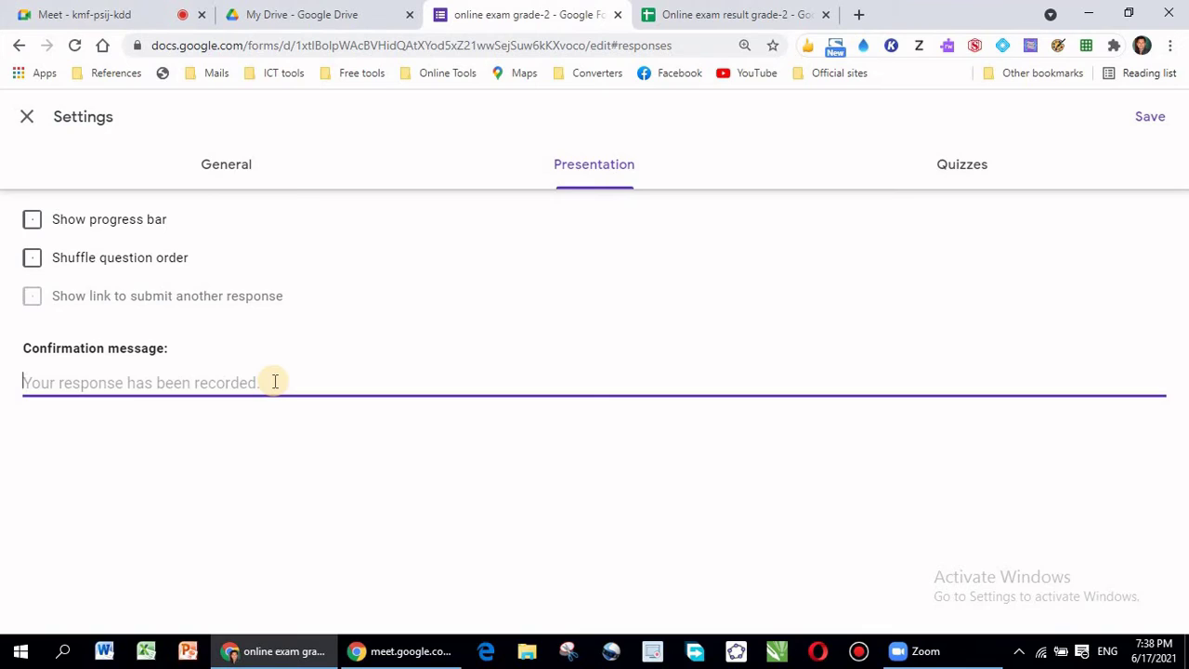
{"action": "type", "text": "Thank you"}
{"action": "key", "text": "BackSpace"}
{"action": "key", "text": "BackSpace"}
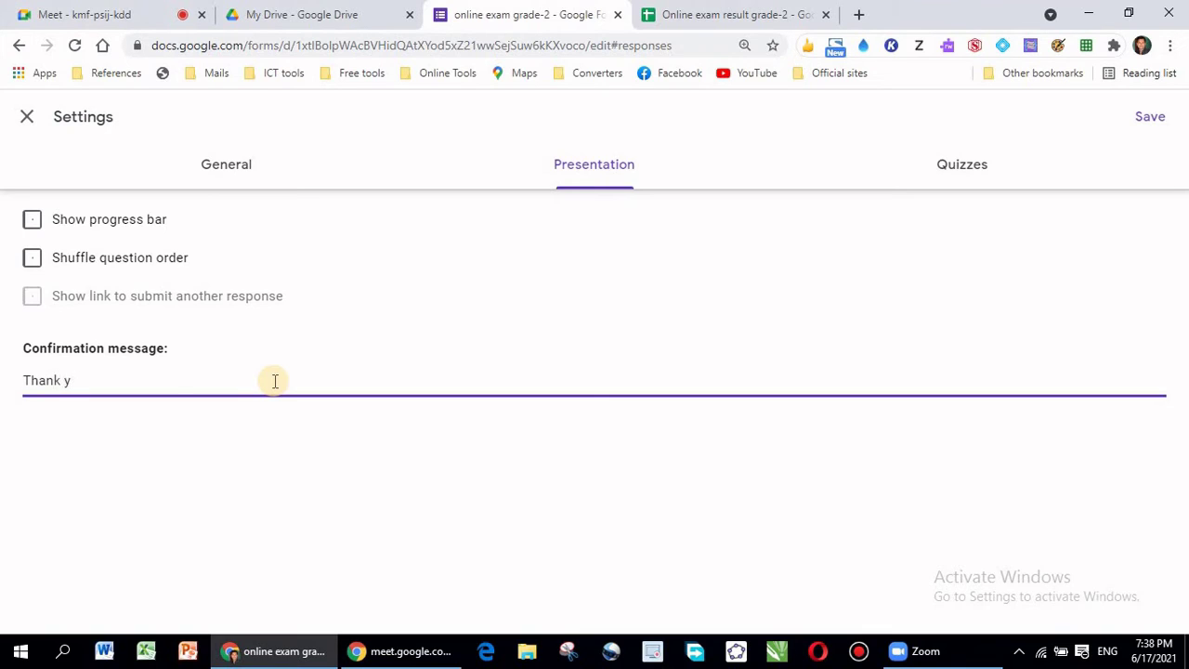
{"action": "key", "text": "BackSpace"}
{"action": "key", "text": "BackSpace"}
{"action": "key", "text": "BackSpace"}
{"action": "key", "text": "BackSpace"}
{"action": "key", "text": "BackSpace"}
{"action": "key", "text": "BackSpace"}
{"action": "key", "text": "BackSpace"}
{"action": "type", "text": "Your firm has e"}
{"action": "key", "text": "BackSpace"}
{"action": "type", "text": "been sub"}
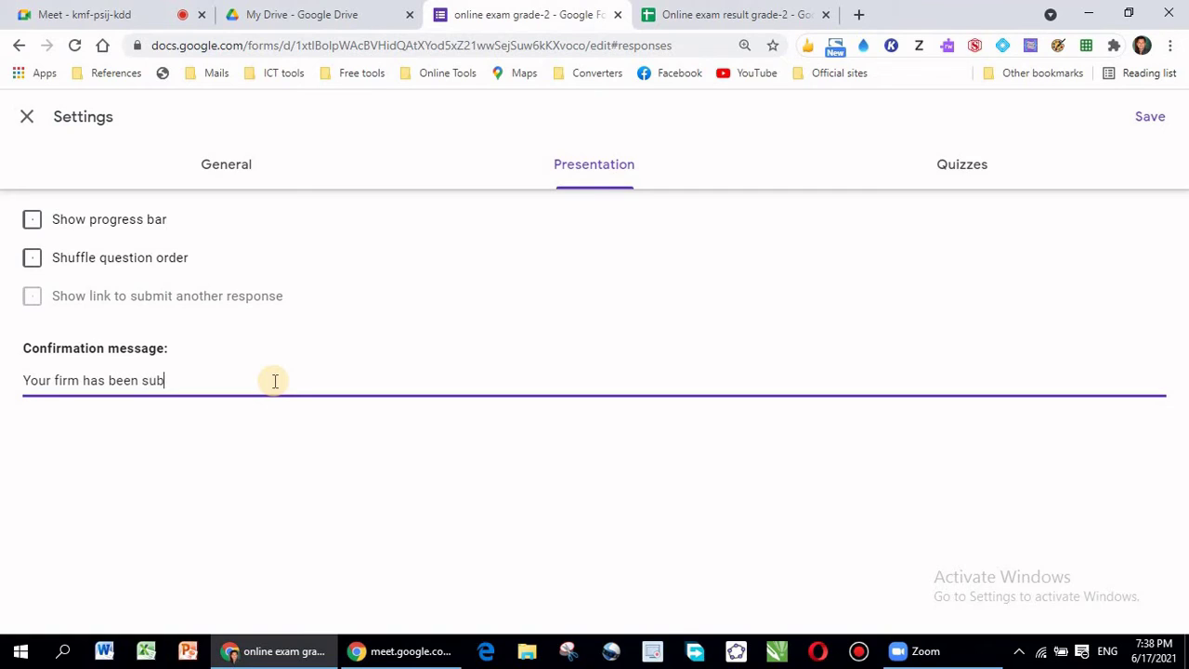
{"action": "type", "text": "mitted . Thank You"}
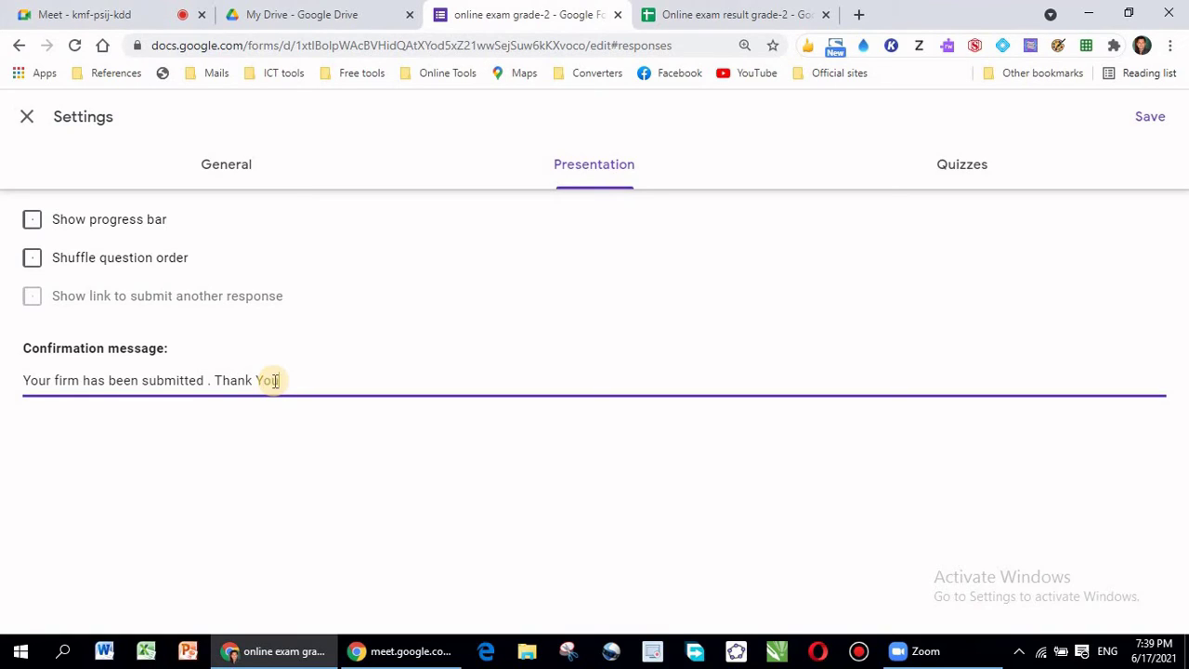
{"action": "type", "text": "."}
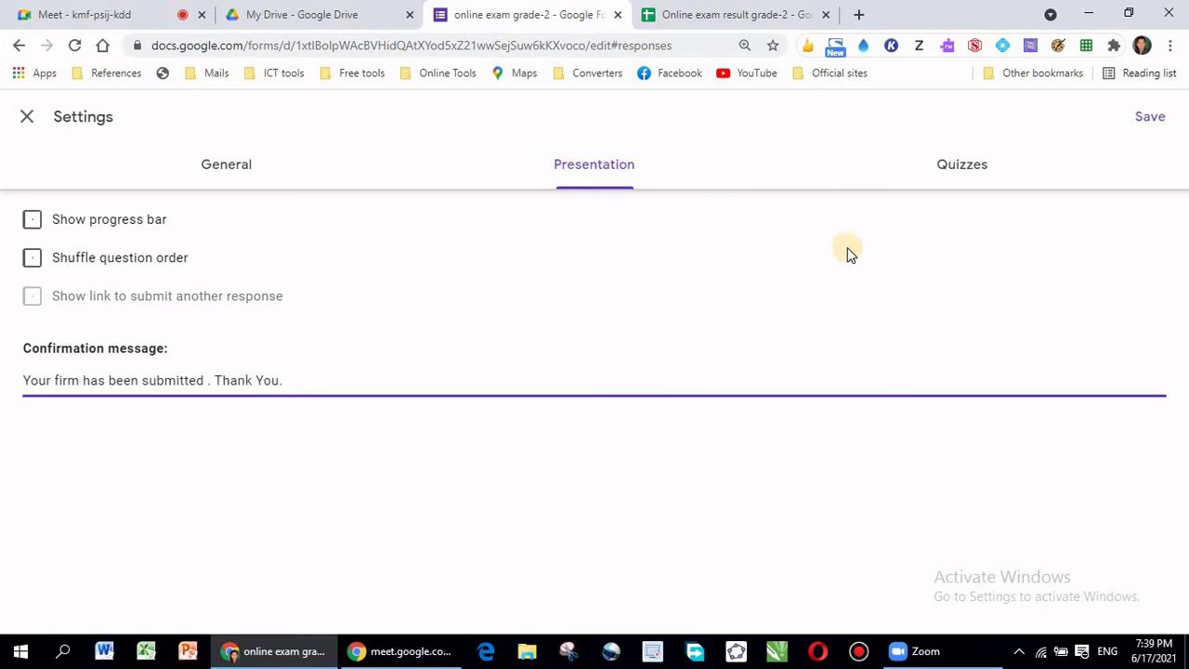
- Make the form a quiz so that questions carry point values and are graded automatically
{"action": "left_click", "coordinate": [966, 168]}
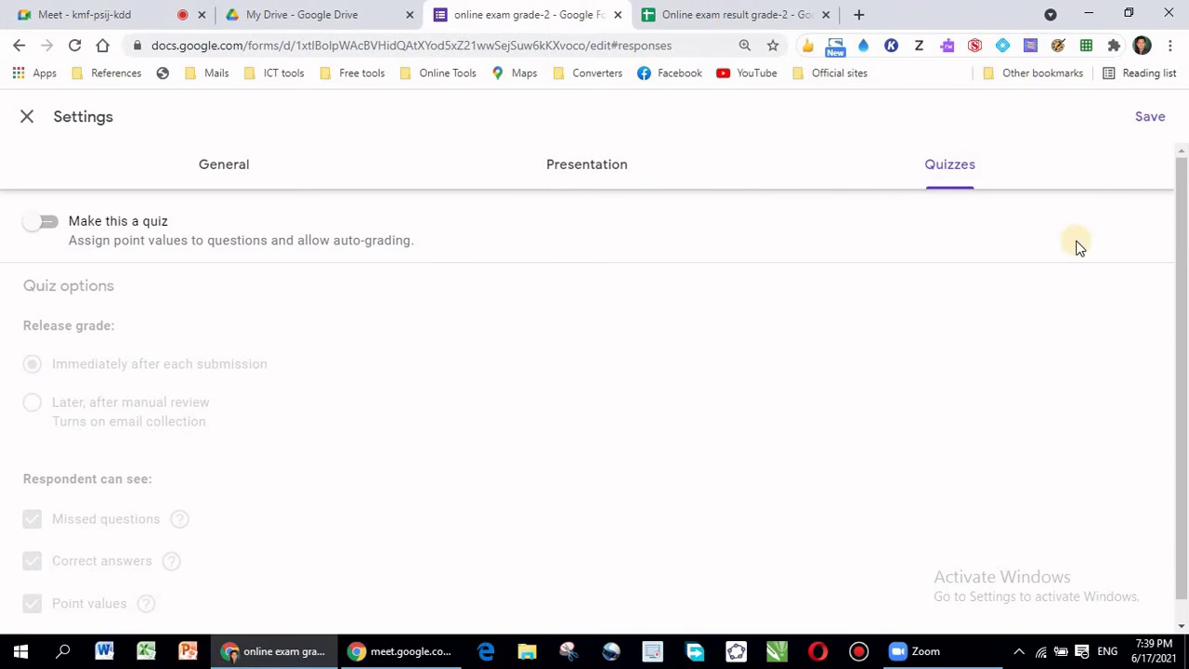
{"action": "left_click_drag", "start_coordinate": [1182, 249], "coordinate": [1182, 152]}
{"action": "left_click", "coordinate": [50, 226]}
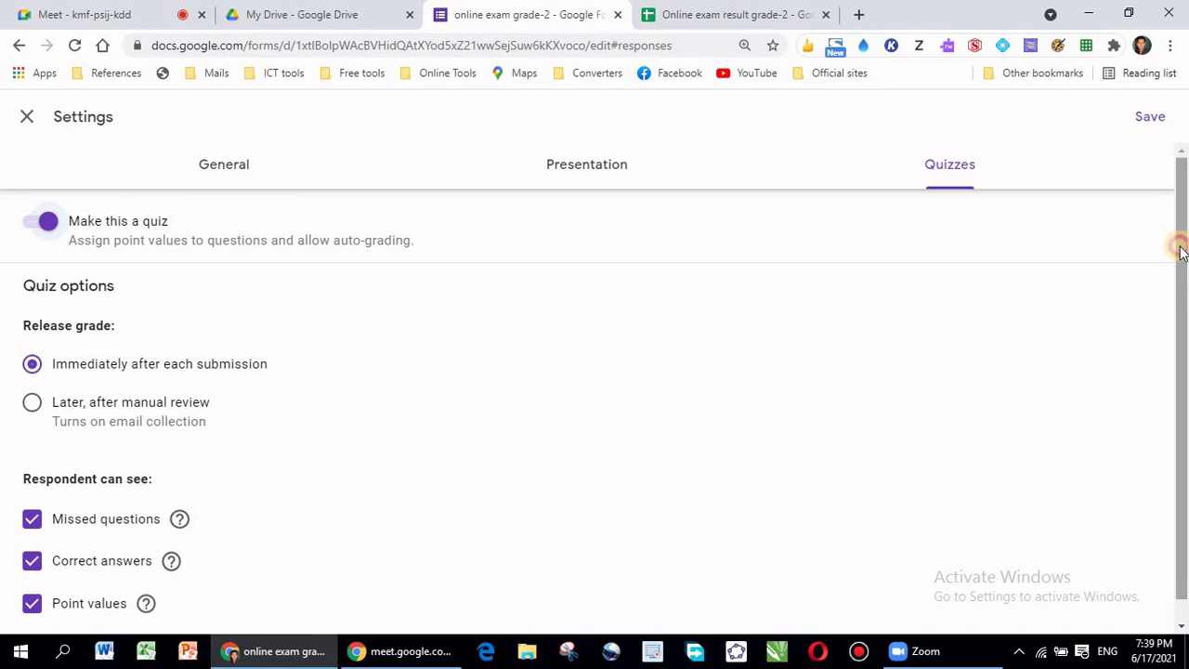
{"action": "left_click_drag", "start_coordinate": [1178, 244], "coordinate": [1177, 319]}
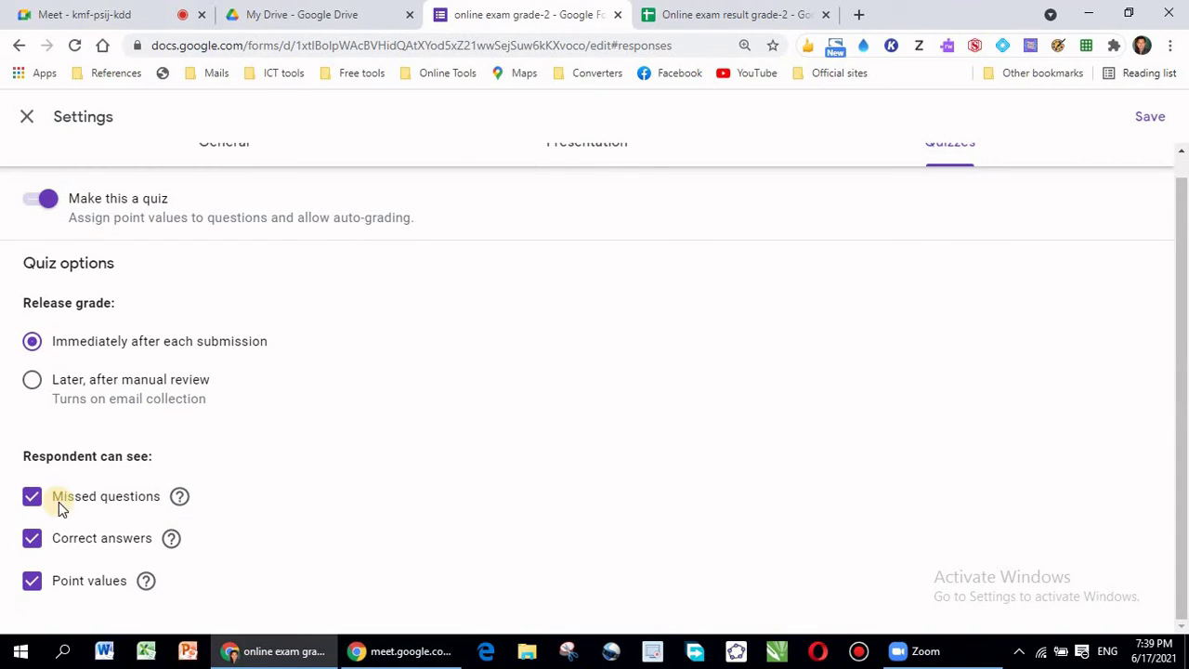
- Keep missed questions, correct answers and point values visible to respondents, and save the form settings
{"action": "left_click", "coordinate": [34, 499]}
{"action": "left_click", "coordinate": [34, 540]}
{"action": "left_click", "coordinate": [32, 583]}
{"action": "left_click", "coordinate": [33, 500]}
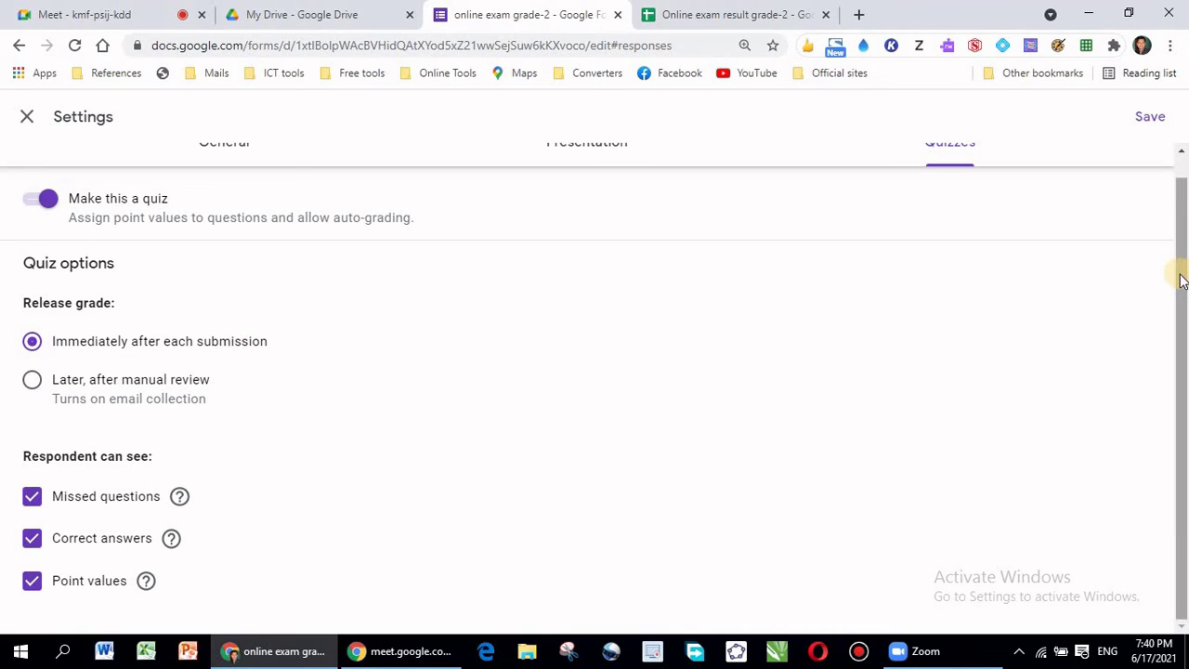
{"action": "mouse_move", "coordinate": [1181, 275]}
{"action": "left_mouse_down"}
{"action": "mouse_move", "coordinate": [1183, 241]}
{"action": "mouse_move", "coordinate": [1181, 279]}
{"action": "left_mouse_up"}
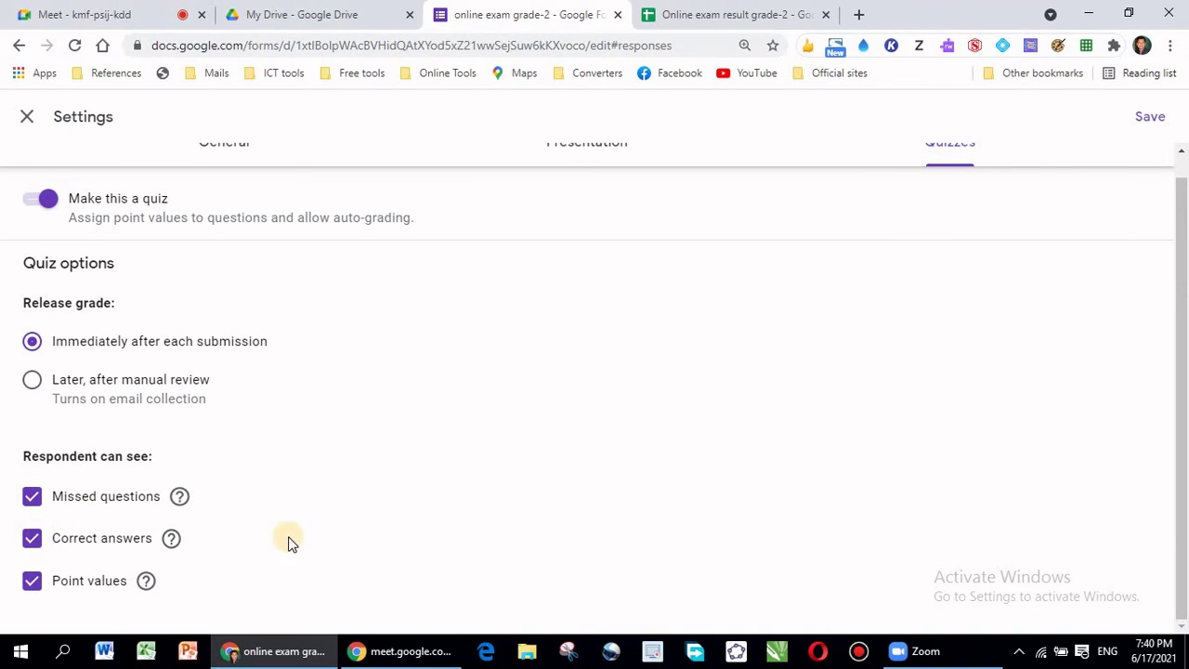
{"action": "left_click", "coordinate": [32, 497]}
{"action": "left_click", "coordinate": [33, 499]}
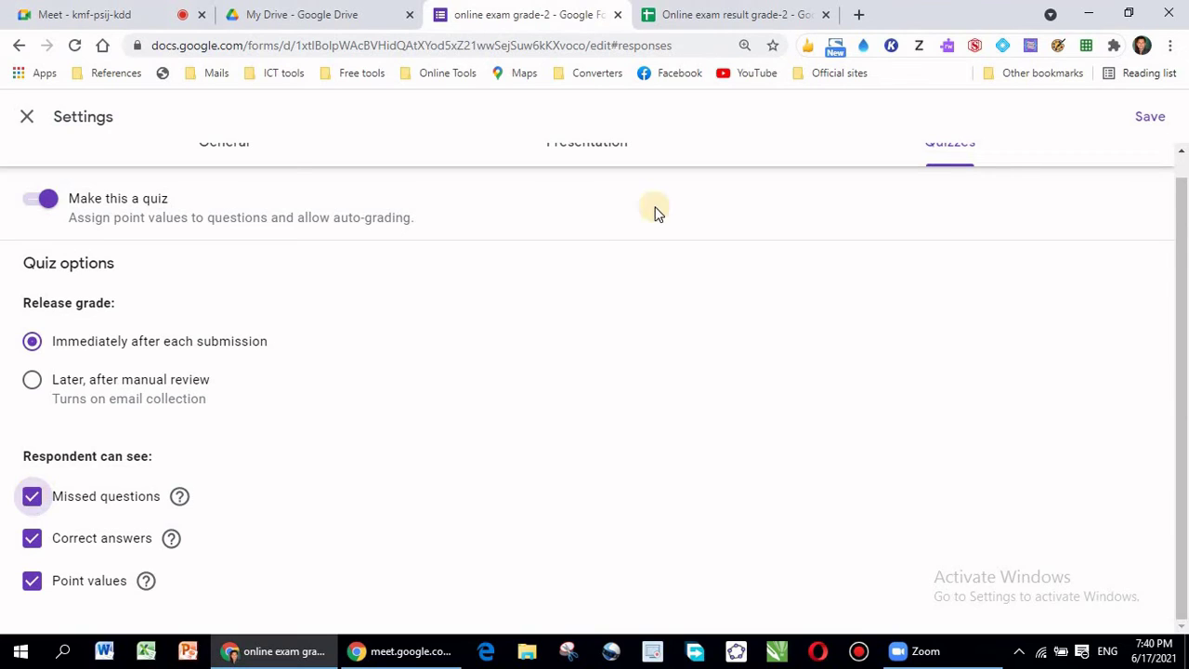
{"action": "left_click_drag", "start_coordinate": [1178, 223], "coordinate": [1181, 152]}
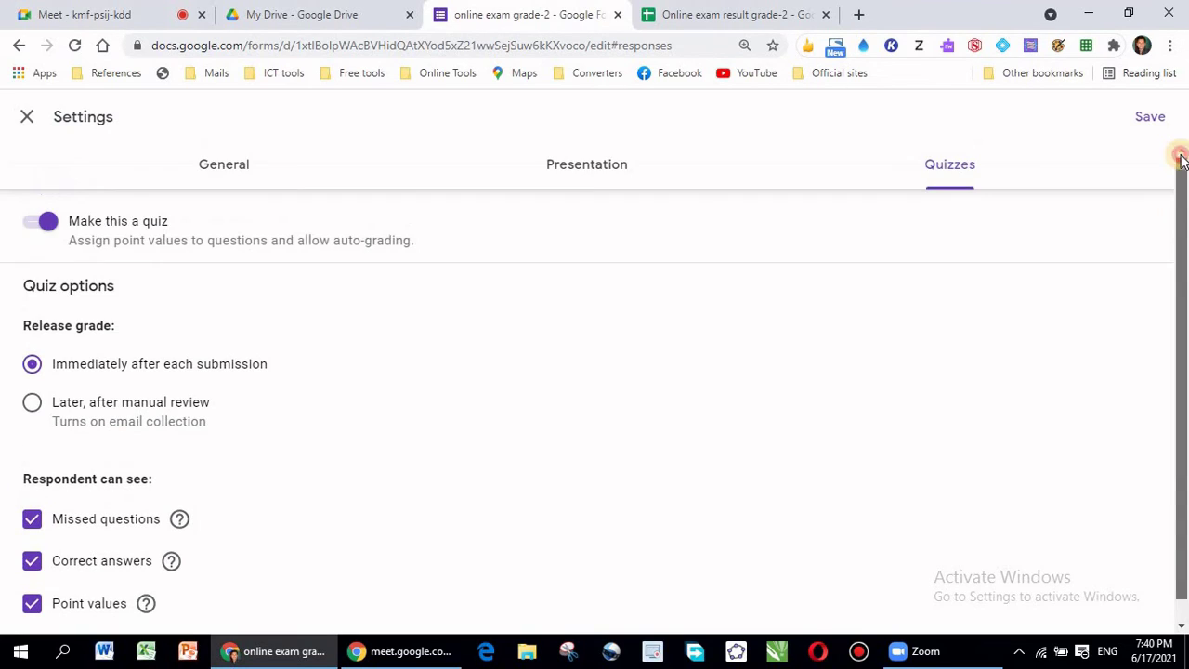
{"action": "left_click", "coordinate": [1149, 118]}
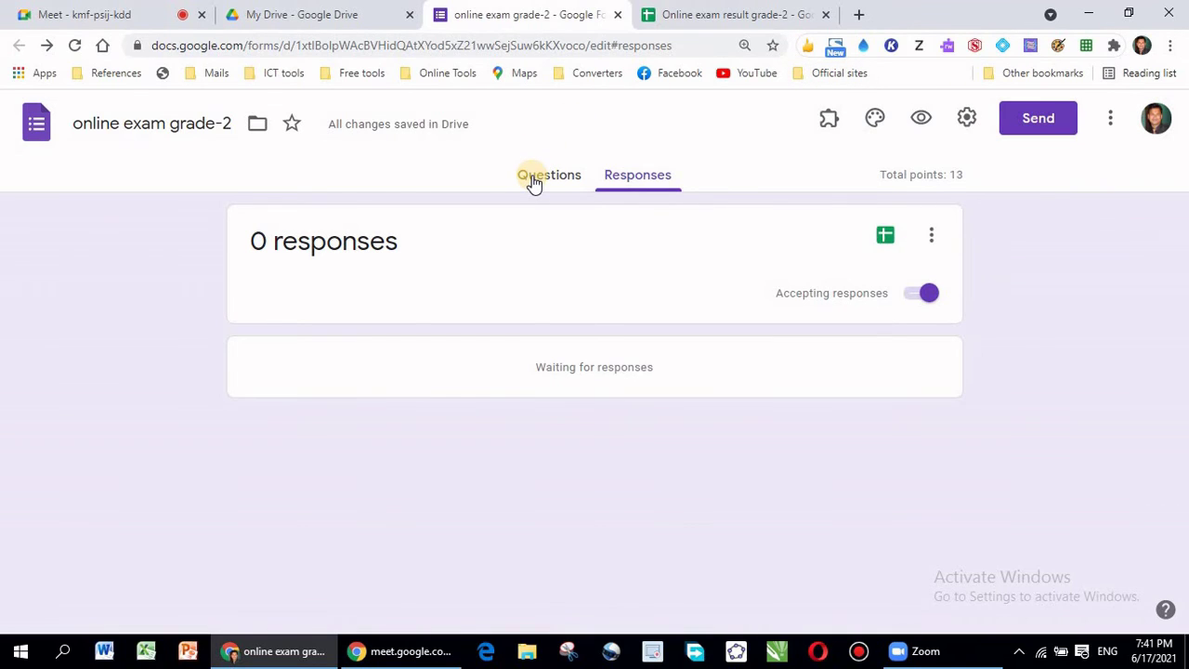
- Review the saved general, presentation and quiz settings once more and save them again
{"action": "left_click", "coordinate": [967, 122]}
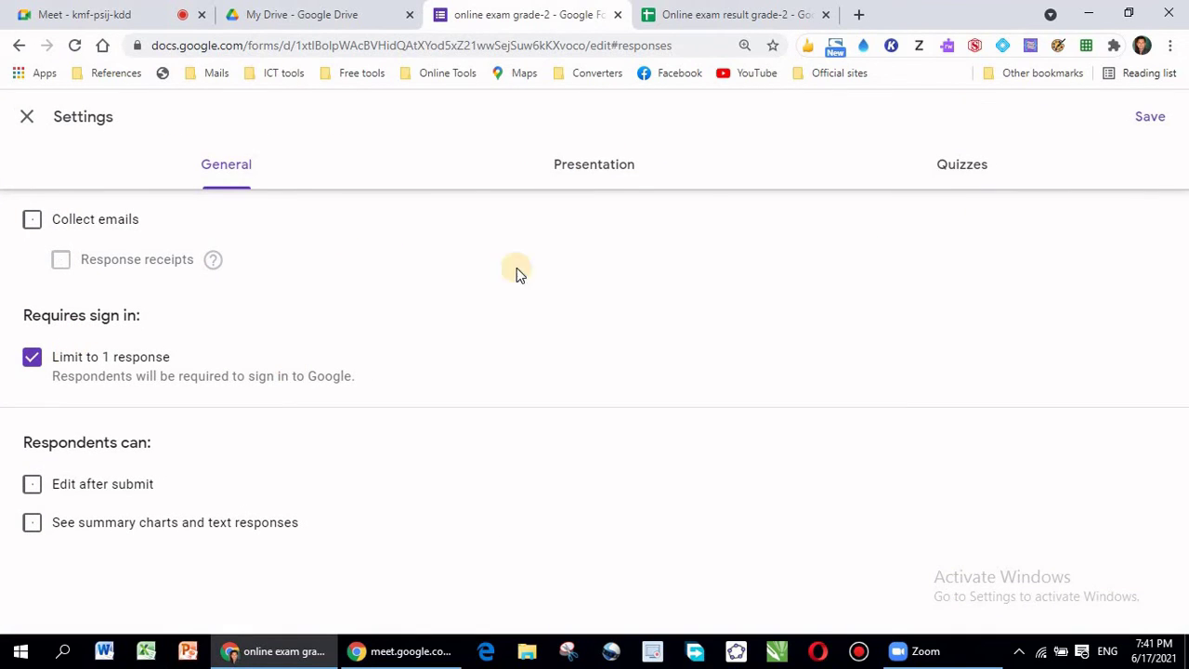
{"action": "left_click", "coordinate": [581, 164]}
{"action": "left_click", "coordinate": [960, 178]}
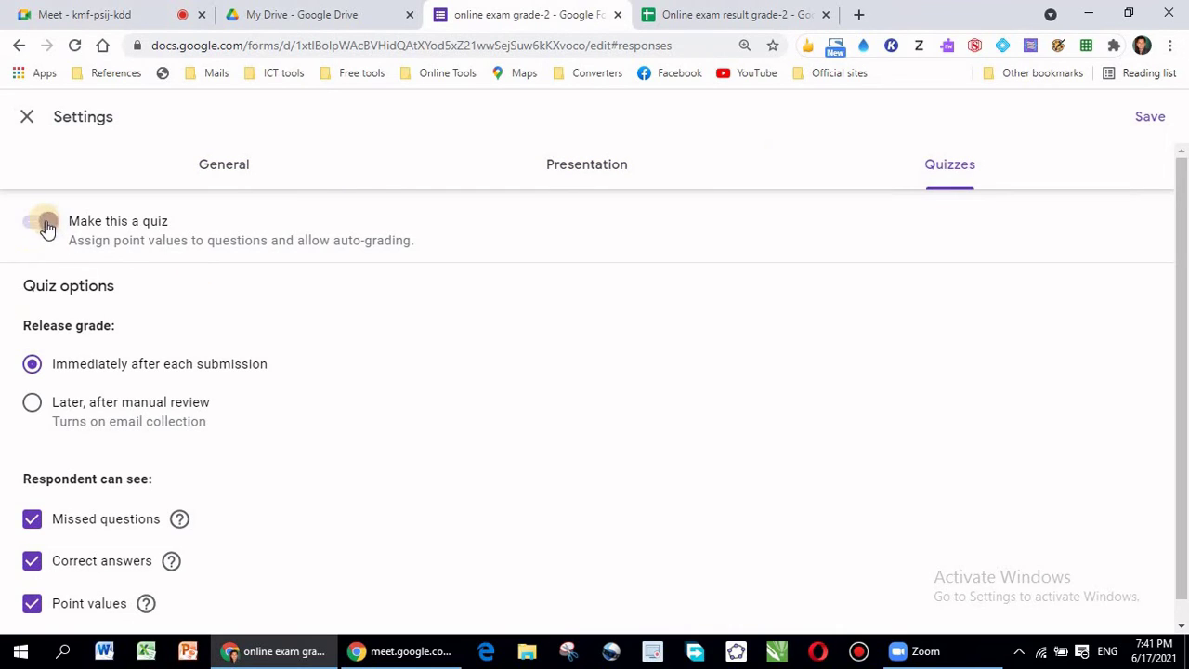
{"action": "left_click", "coordinate": [1149, 119]}
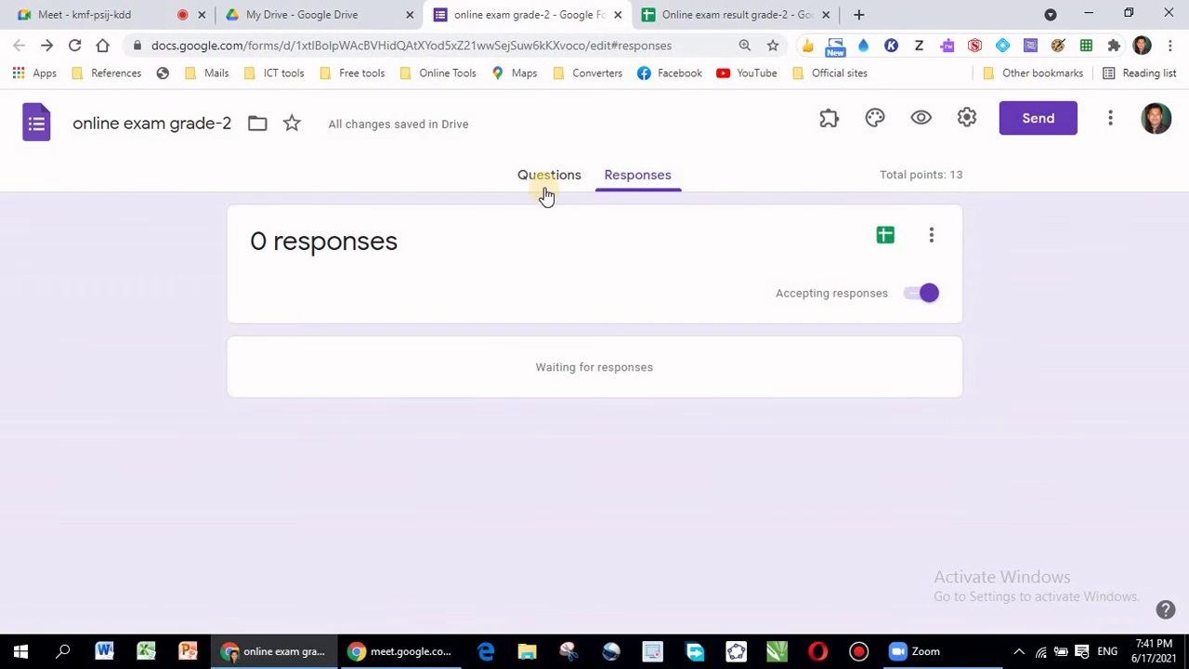
- Return to the form's questions and set the नाम question in section 1 to 0 points in its answer key
{"action": "left_click", "coordinate": [545, 180]}
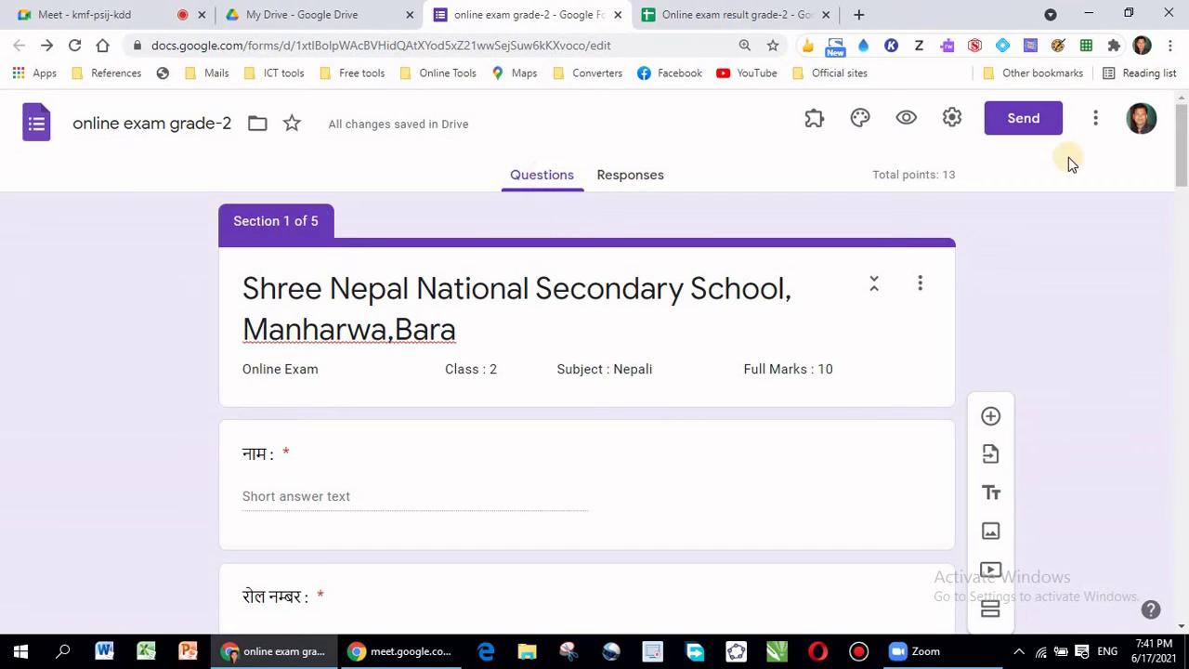
{"action": "scroll", "coordinate": [1181, 172], "scroll_direction": "down", "scroll_amount": 2}
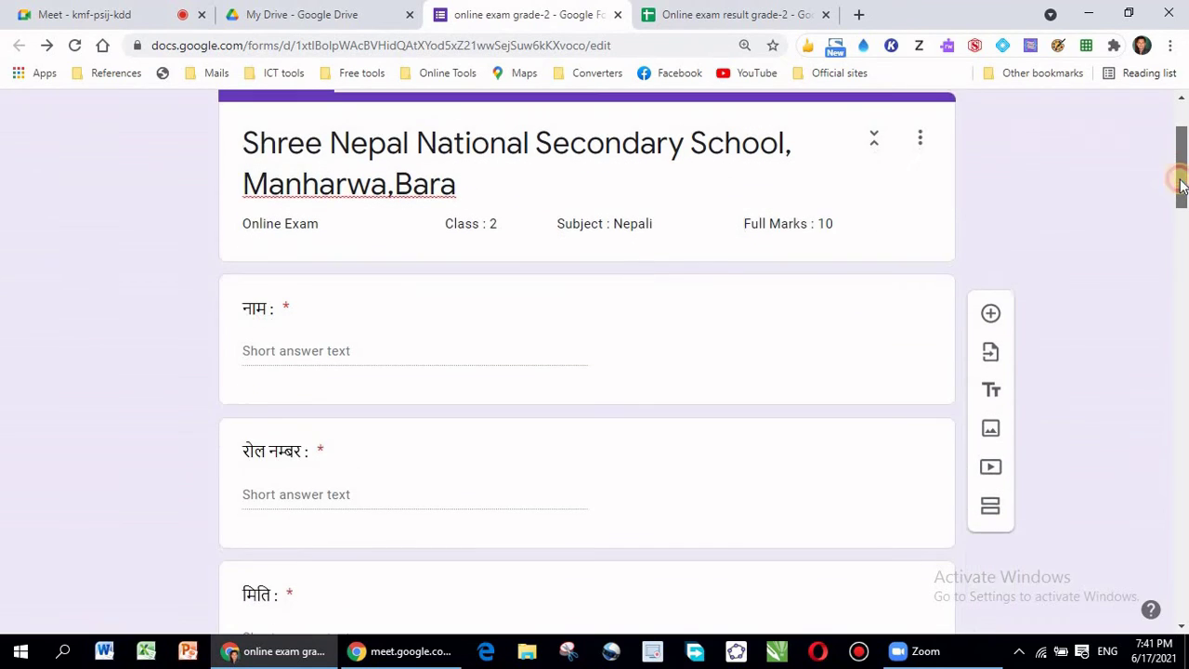
{"action": "left_click", "coordinate": [308, 280]}
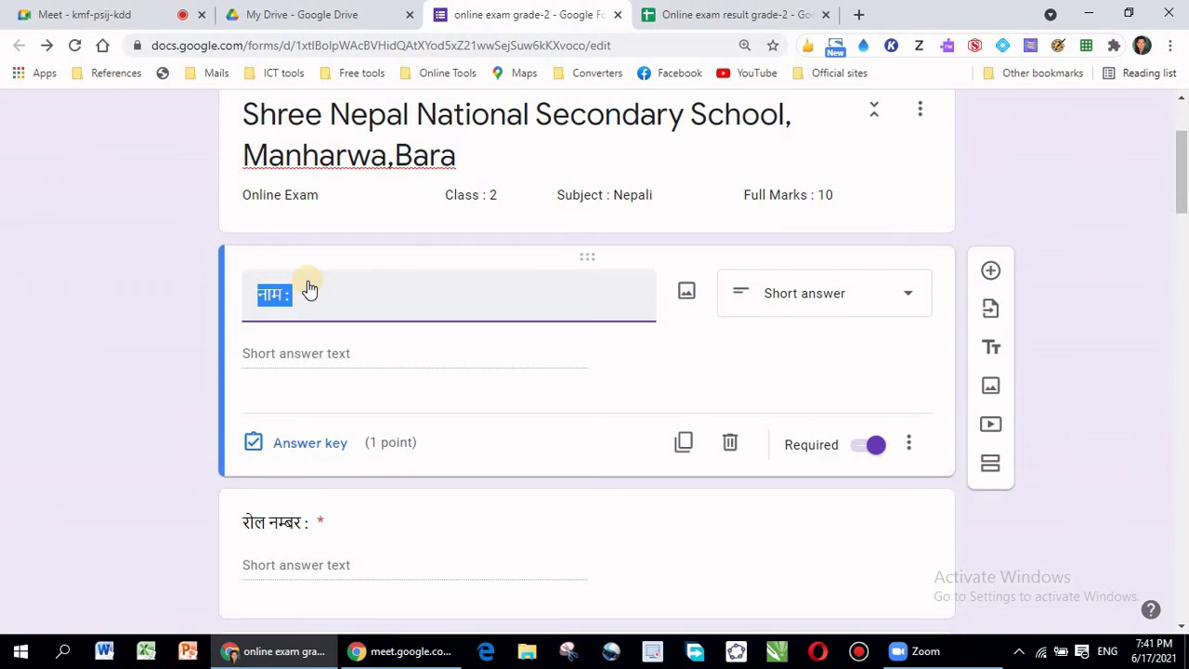
{"action": "left_click", "coordinate": [313, 308]}
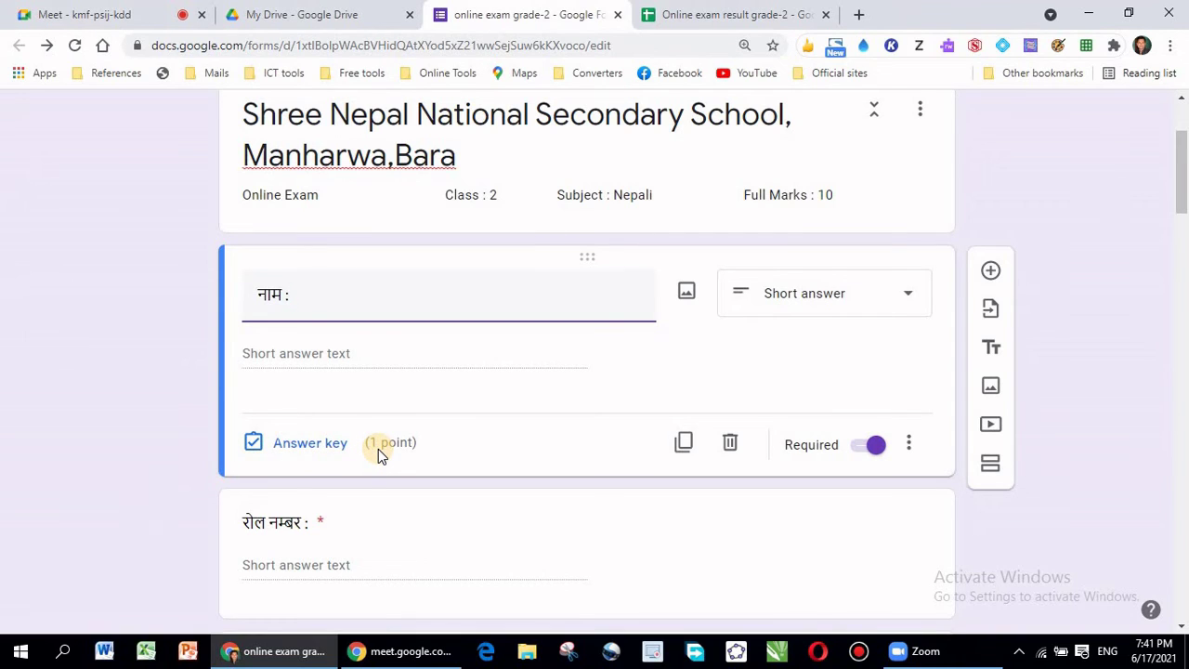
{"action": "left_click", "coordinate": [253, 446]}
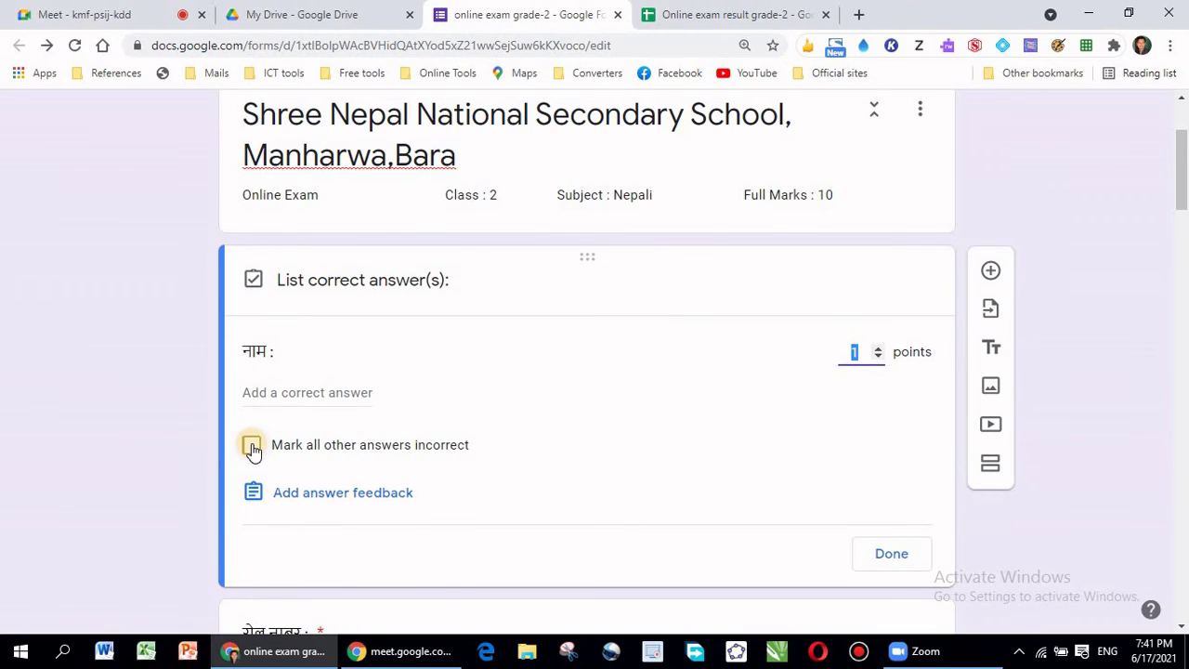
{"action": "left_click", "coordinate": [878, 357]}
{"action": "left_click", "coordinate": [883, 562]}
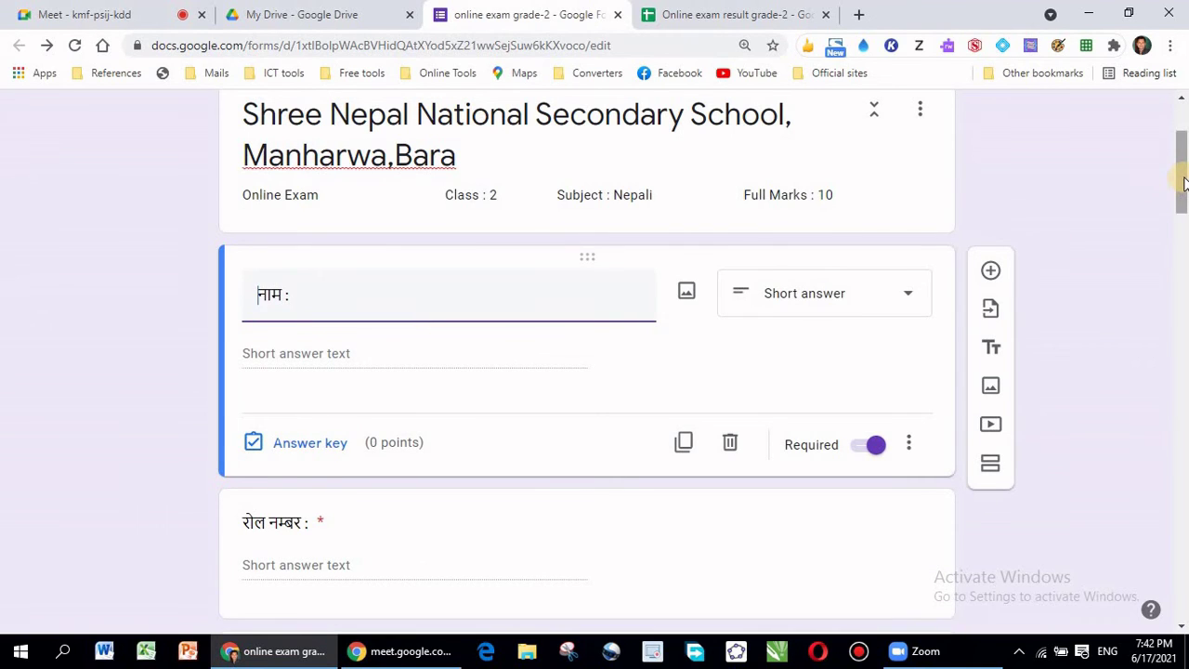
- Set the रोल नम्बर question in section 1 to 0 points in its answer key
{"action": "left_click_drag", "start_coordinate": [1182, 183], "coordinate": [1182, 231]}
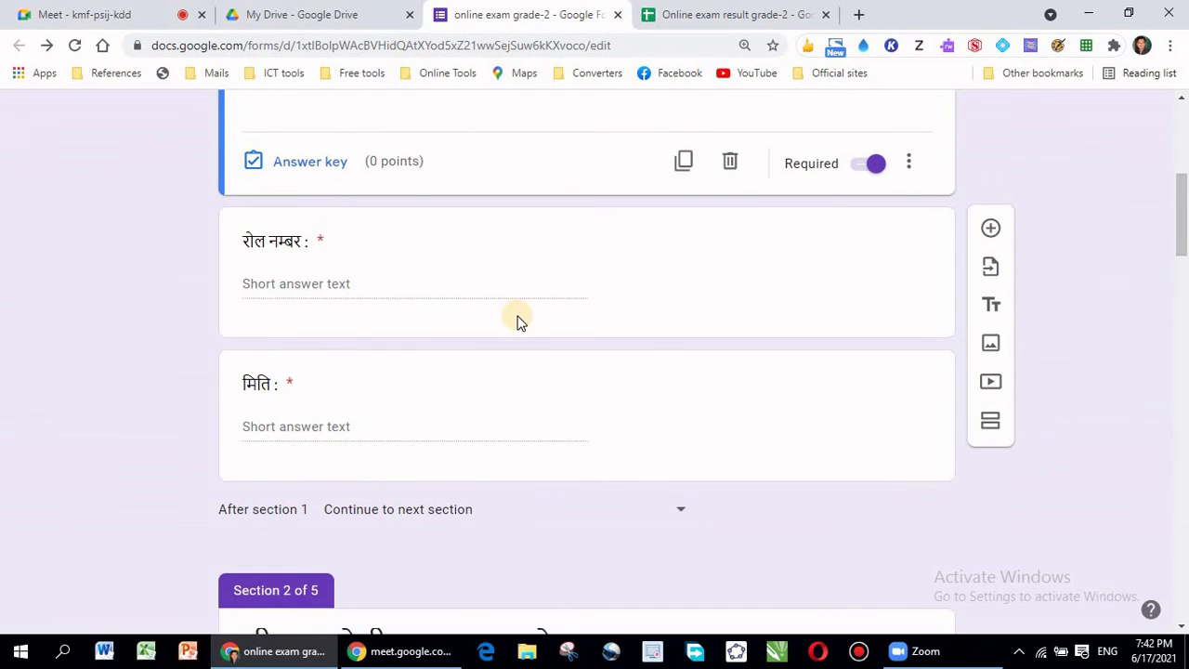
{"action": "left_click", "coordinate": [316, 251]}
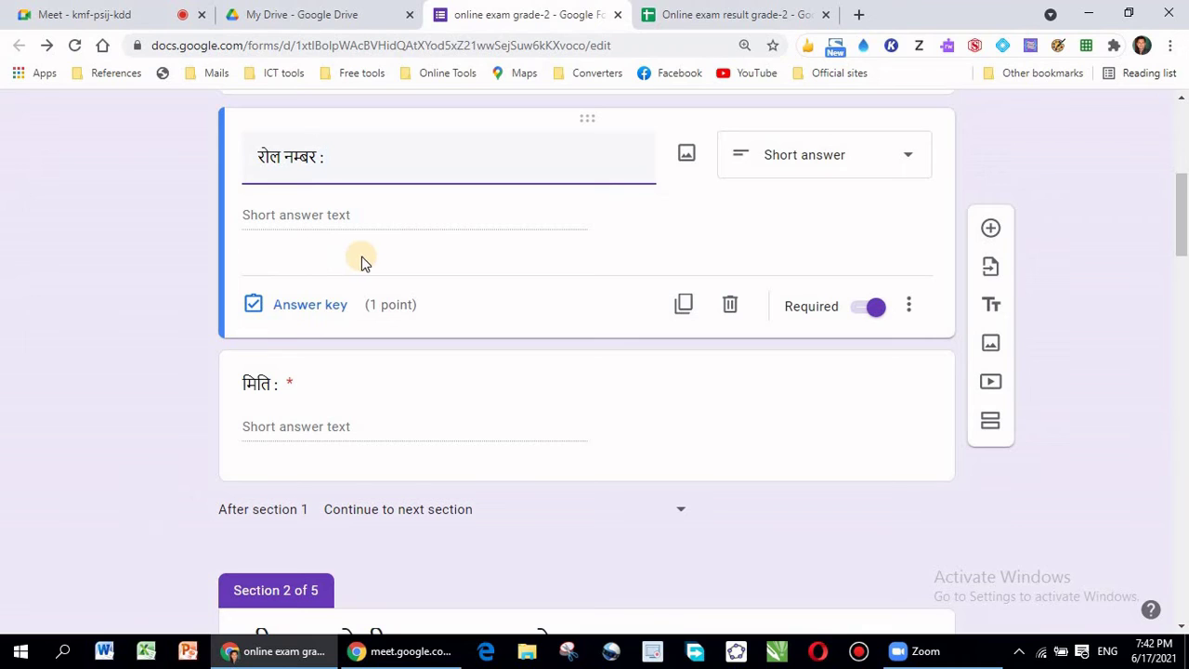
{"action": "left_click", "coordinate": [253, 308]}
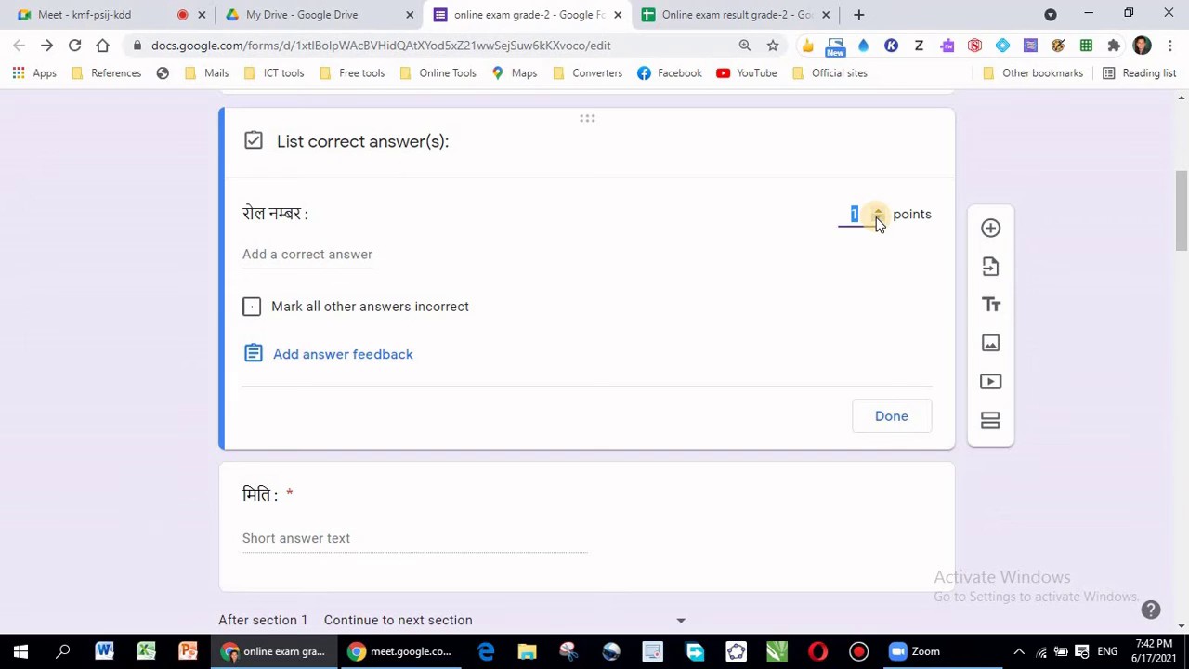
{"action": "left_click", "coordinate": [879, 219]}
{"action": "left_click", "coordinate": [894, 418]}
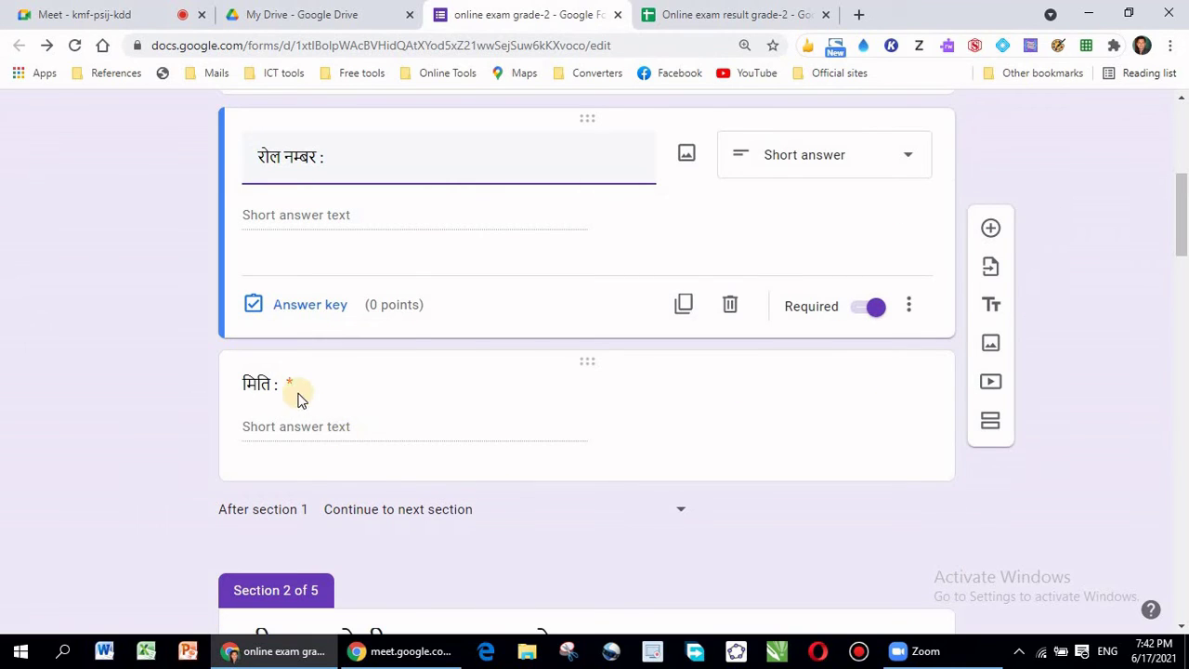
- Set the मिति question in section 1 to 0 points in its answer key
{"action": "left_click", "coordinate": [283, 387]}
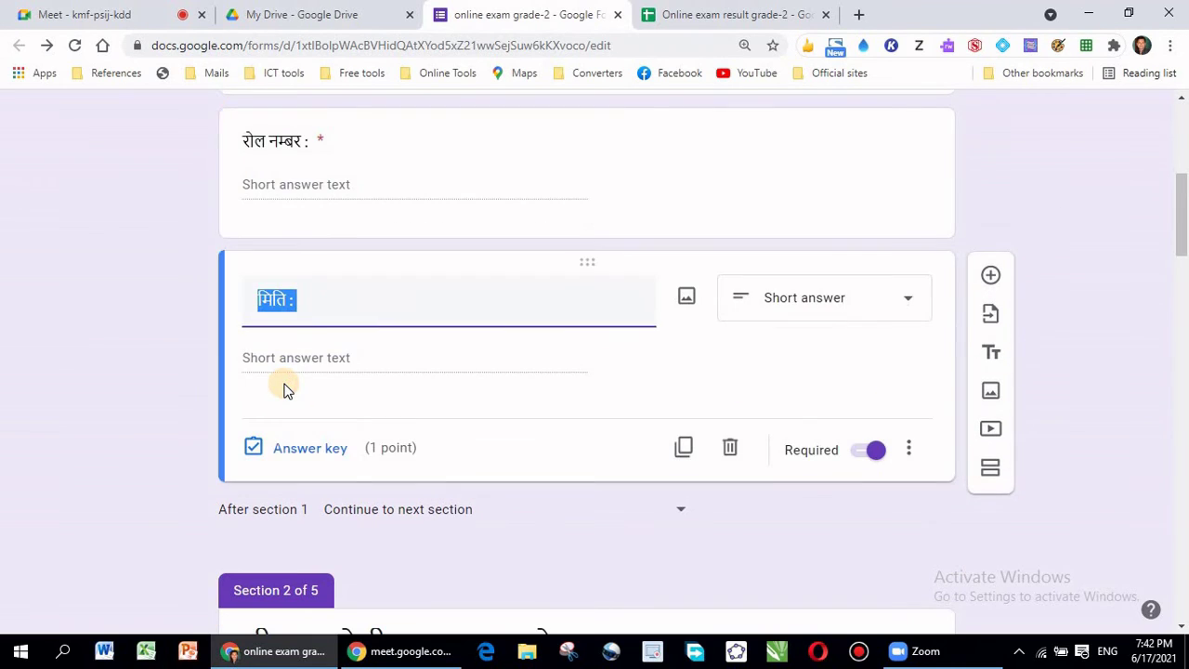
{"action": "left_click", "coordinate": [252, 450]}
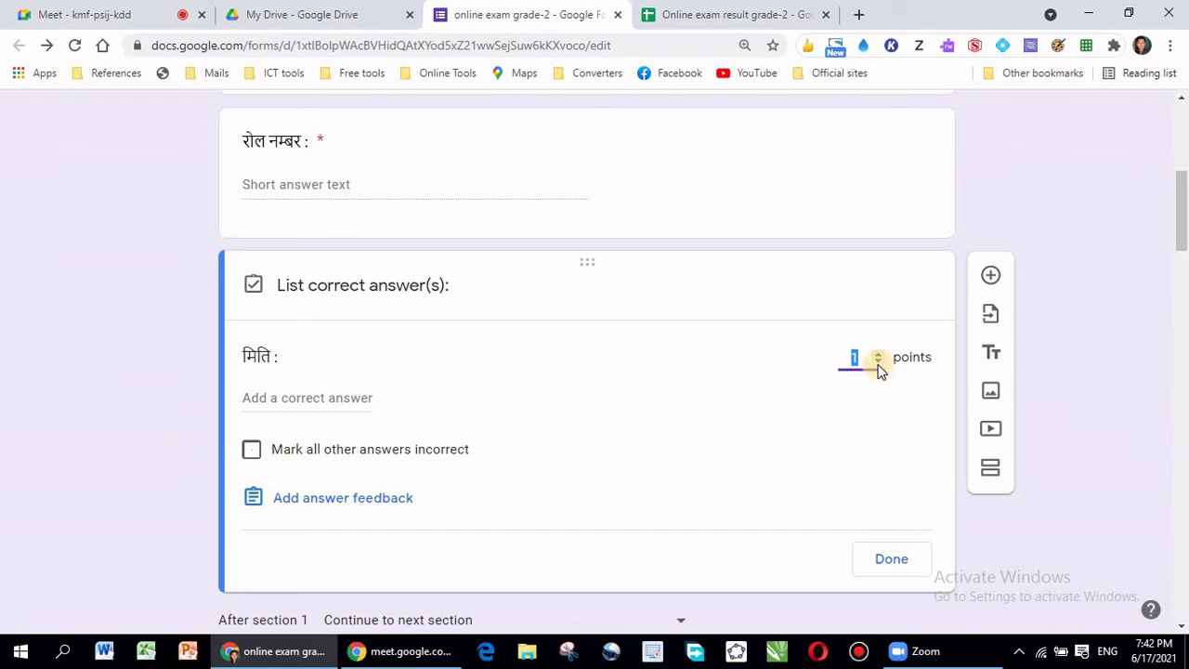
{"action": "left_click", "coordinate": [876, 362]}
{"action": "left_click", "coordinate": [883, 562]}
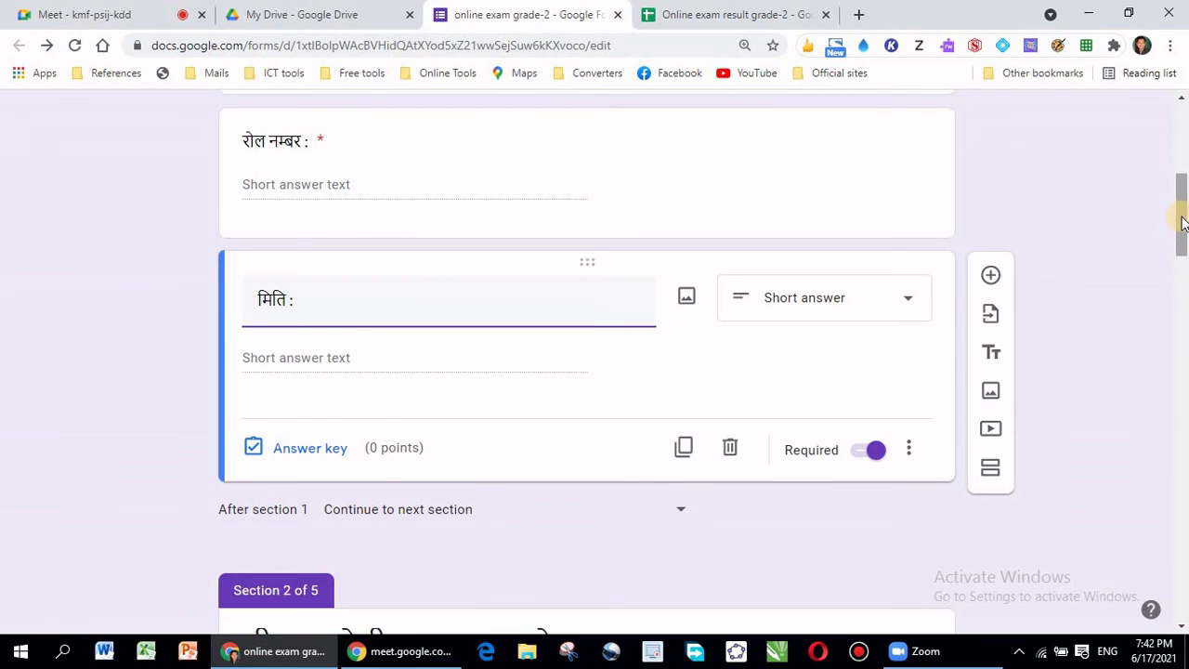
{"action": "left_click_drag", "start_coordinate": [1182, 221], "coordinate": [1182, 284]}
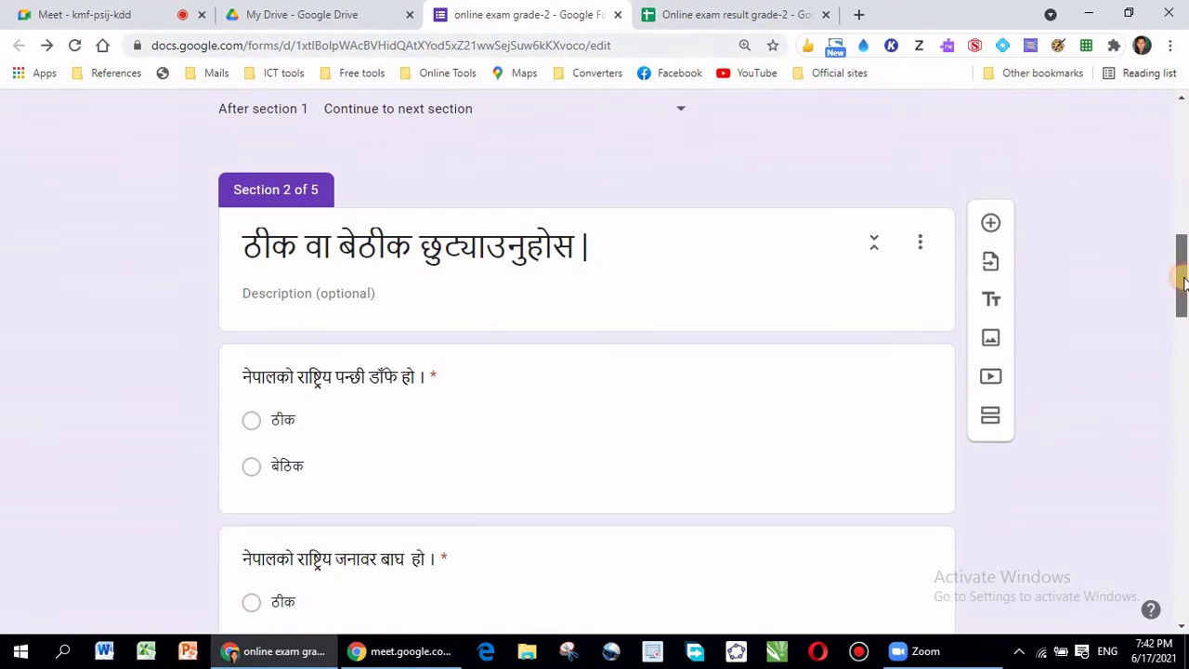
{"action": "left_click", "coordinate": [378, 256]}
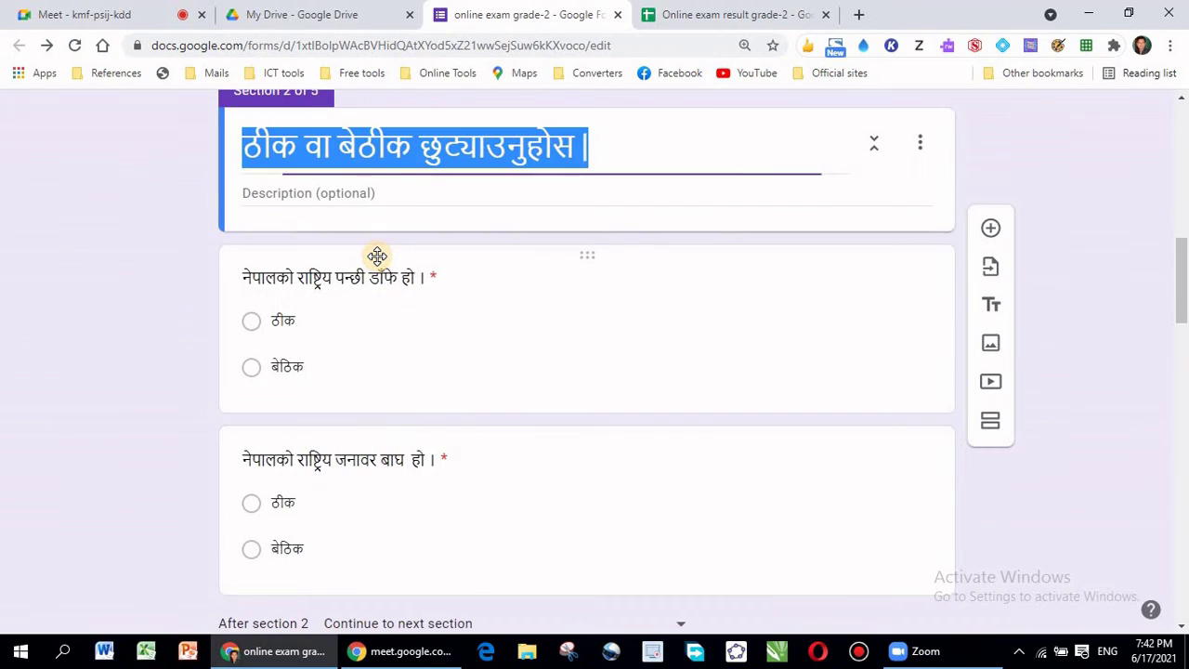
{"action": "left_click", "coordinate": [318, 285]}
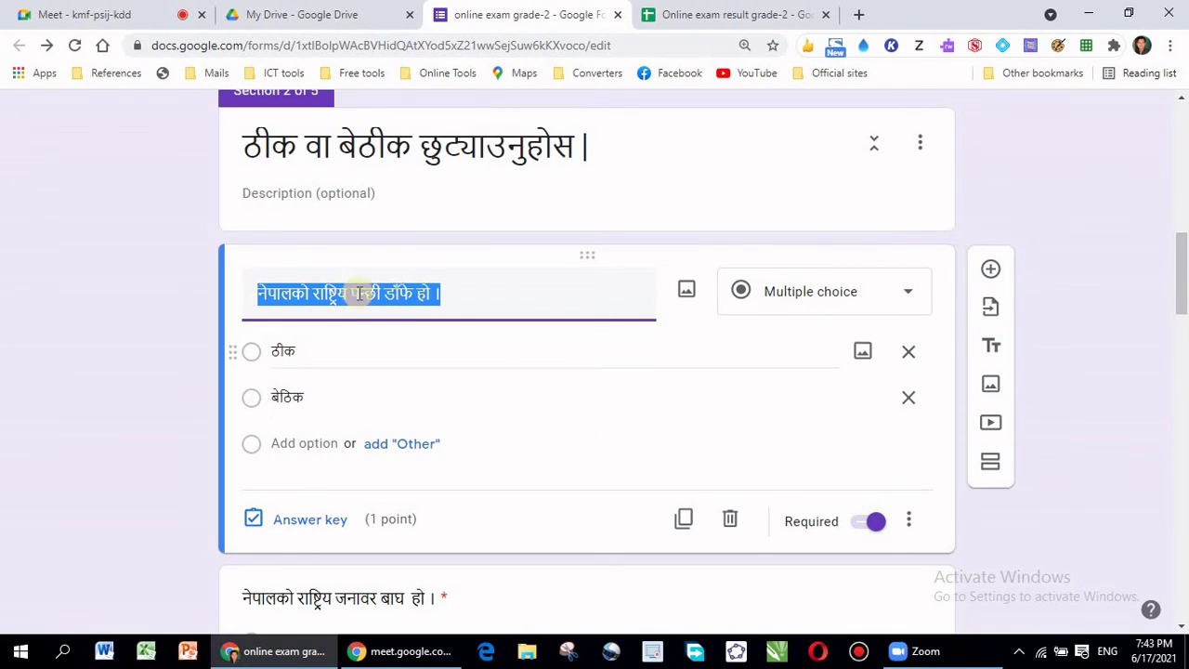
{"action": "left_click", "coordinate": [252, 522]}
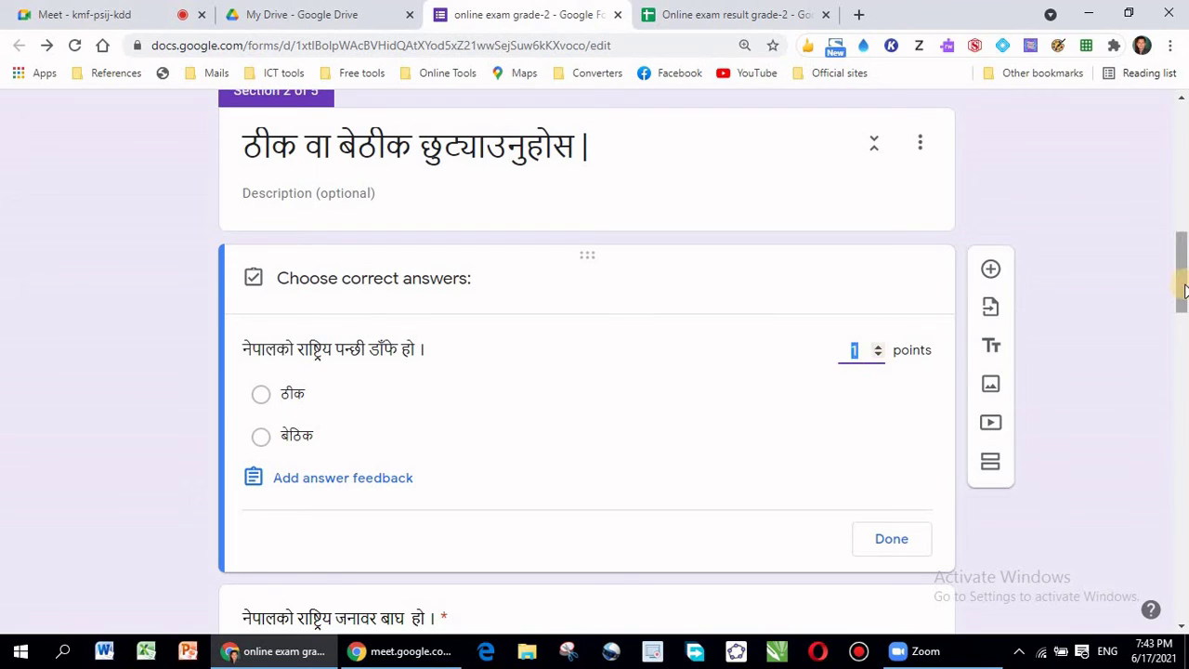
{"action": "left_click_drag", "start_coordinate": [1182, 281], "coordinate": [1183, 315]}
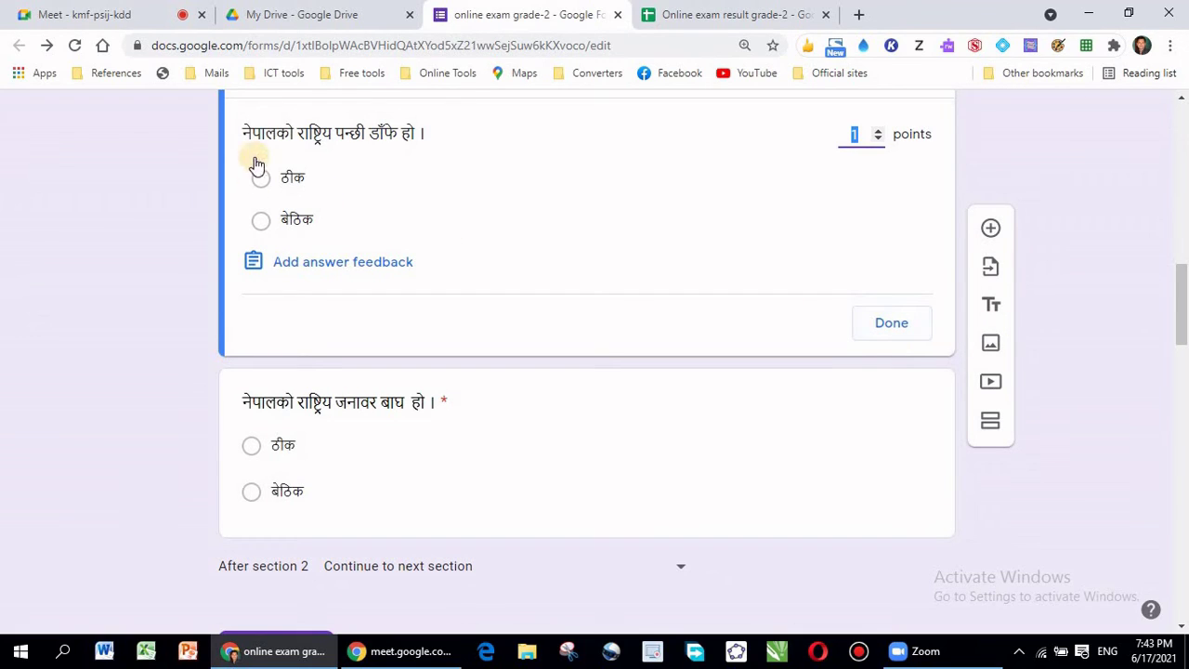
{"action": "left_click", "coordinate": [370, 132]}
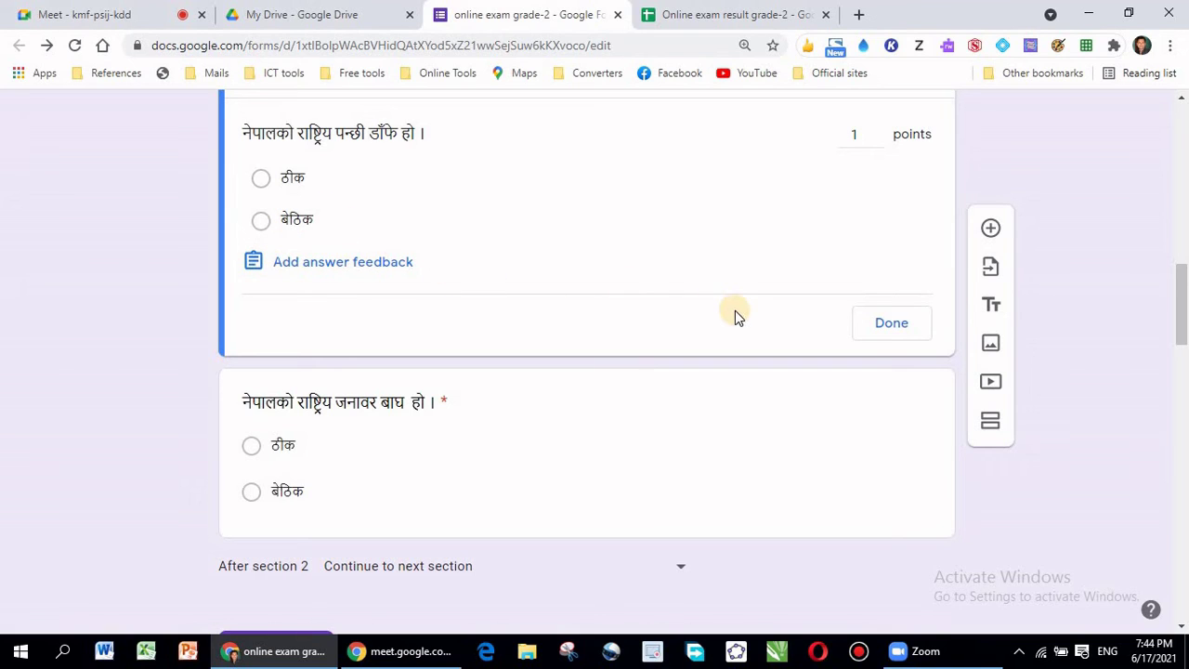
{"action": "left_click", "coordinate": [892, 325]}
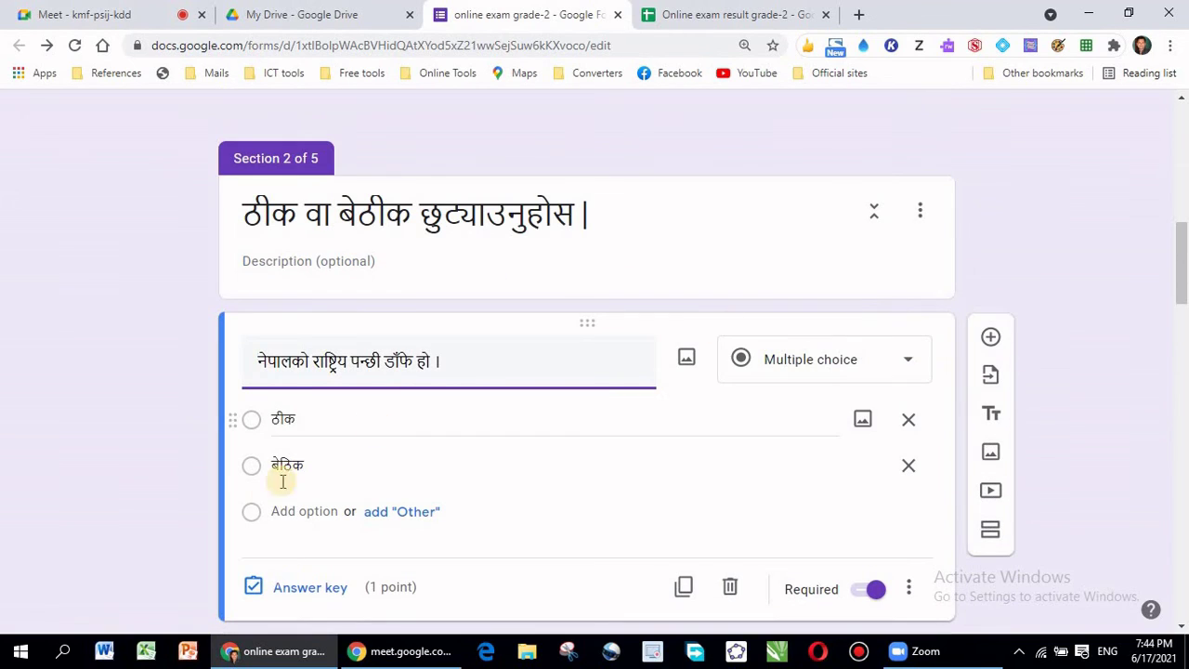
- Mark ठीक as the only correct answer to the national bird question in section 2 and finish its answer key
{"action": "left_click", "coordinate": [253, 588]}
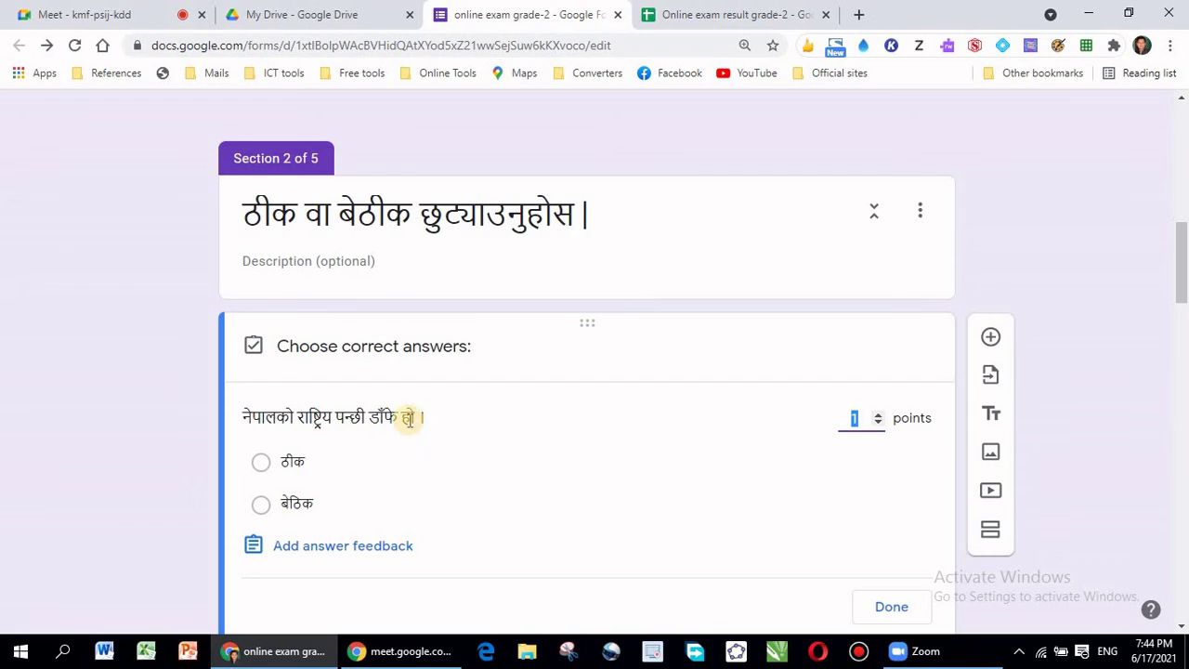
{"action": "left_click", "coordinate": [264, 470]}
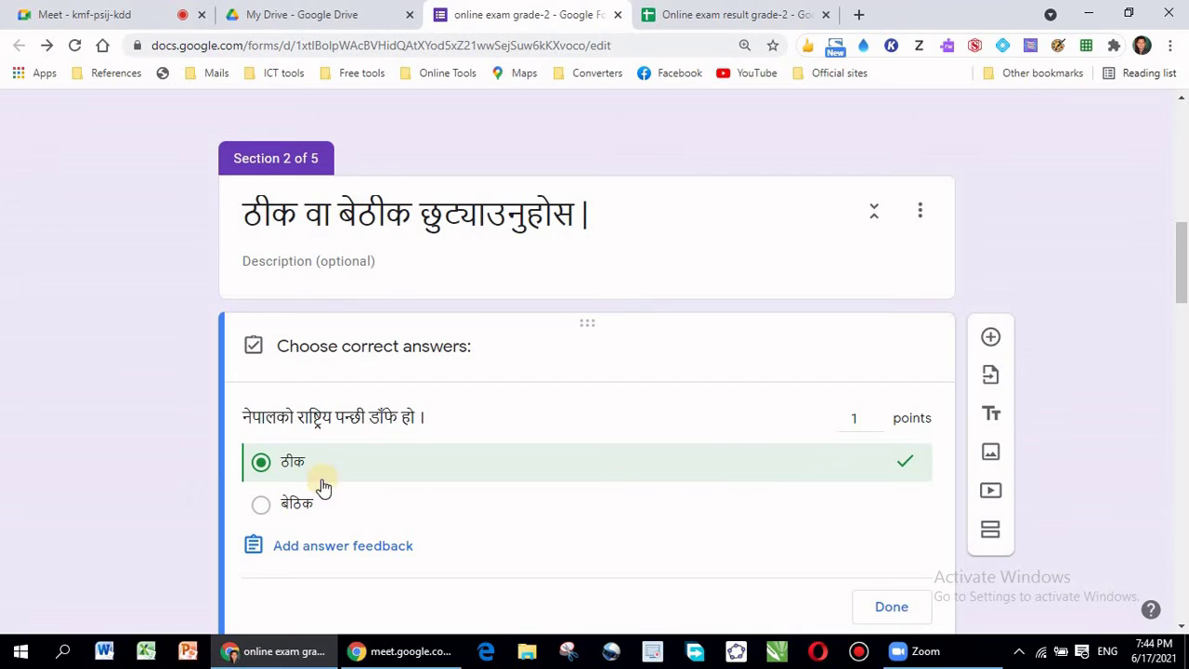
{"action": "left_click", "coordinate": [262, 507]}
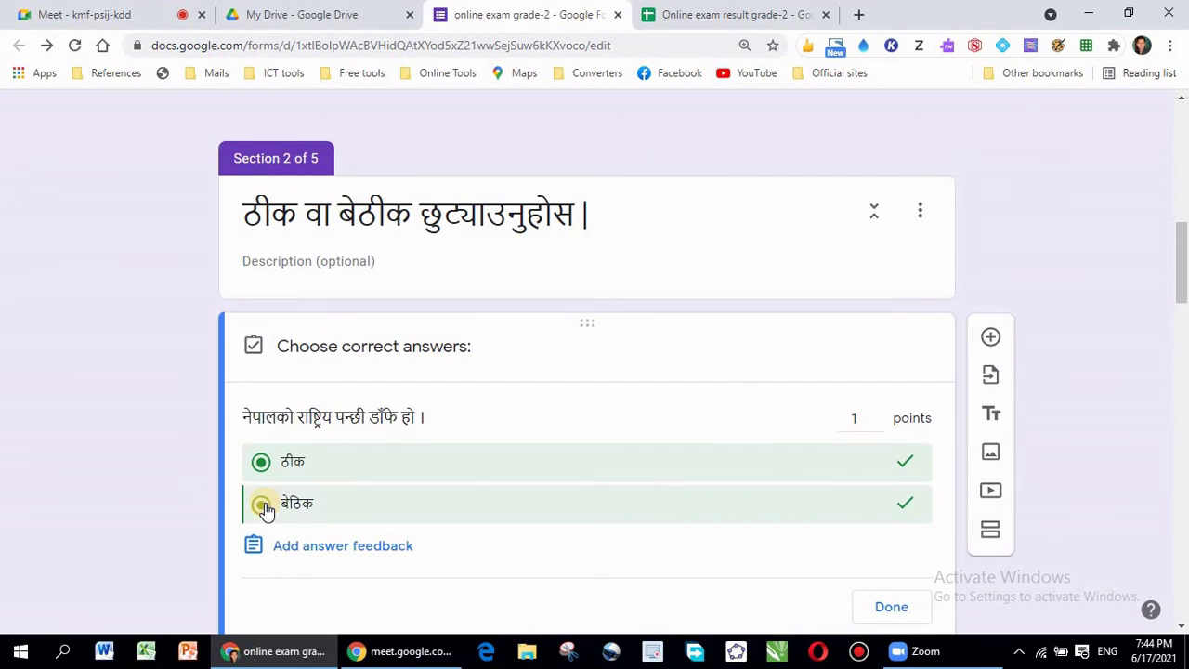
{"action": "left_click", "coordinate": [907, 509]}
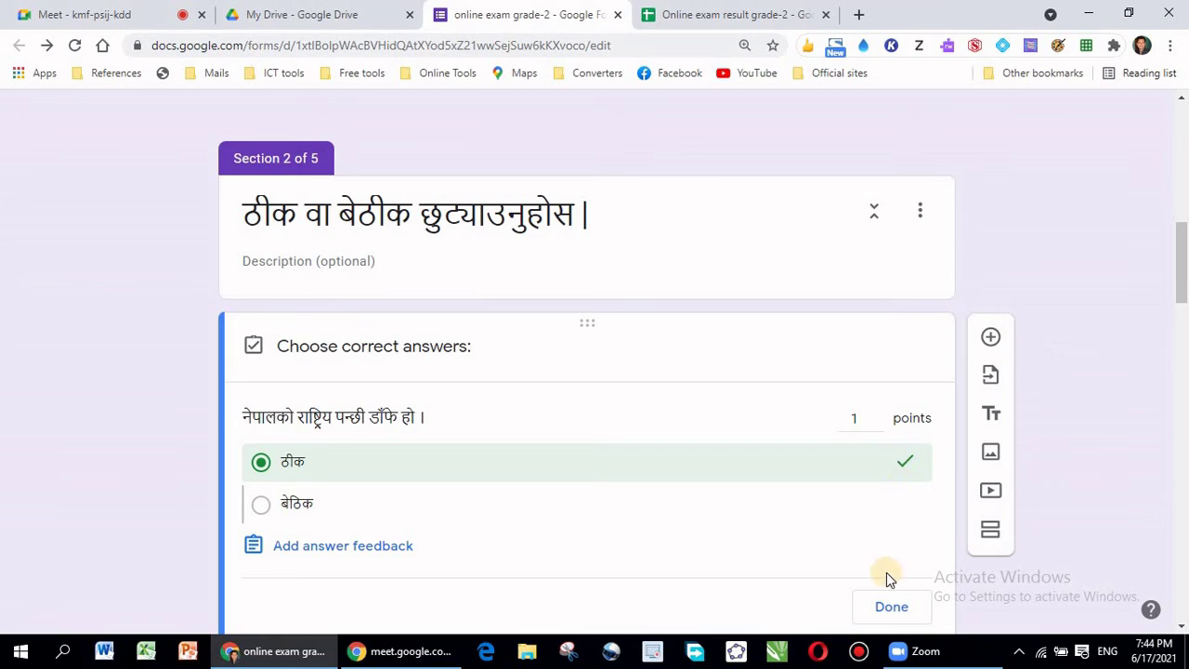
{"action": "left_click", "coordinate": [887, 609]}
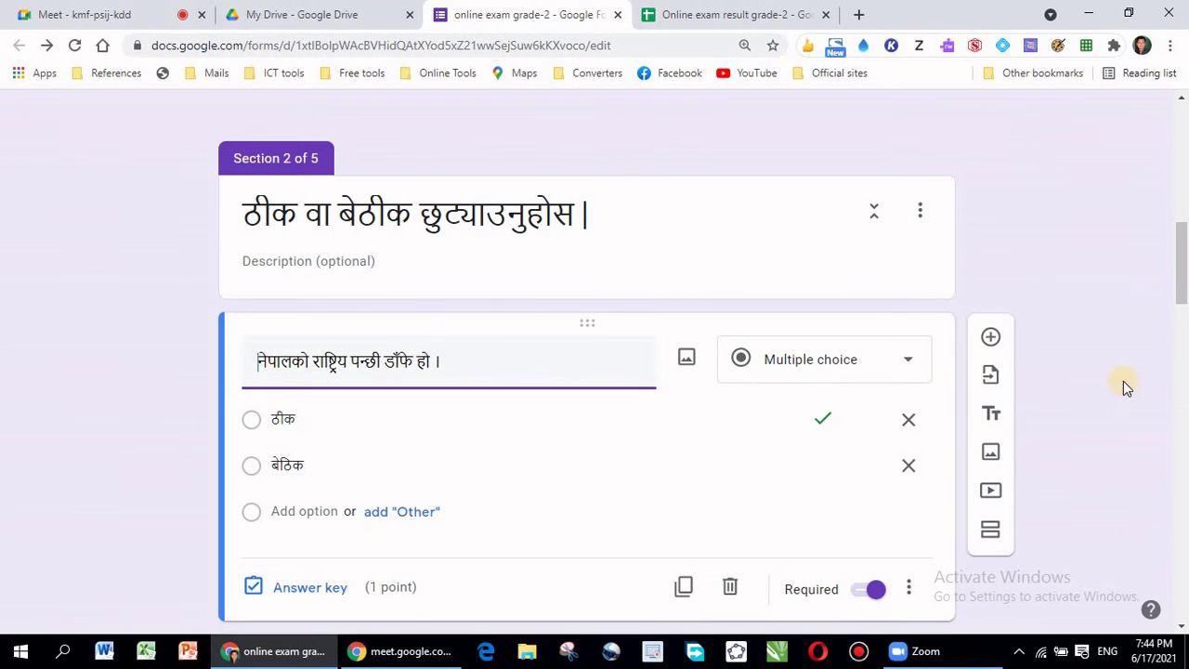
- Mark बेठिक as the correct answer to the national animal question in section 2 and finish its answer key
{"action": "left_click_drag", "start_coordinate": [1180, 284], "coordinate": [1181, 338]}
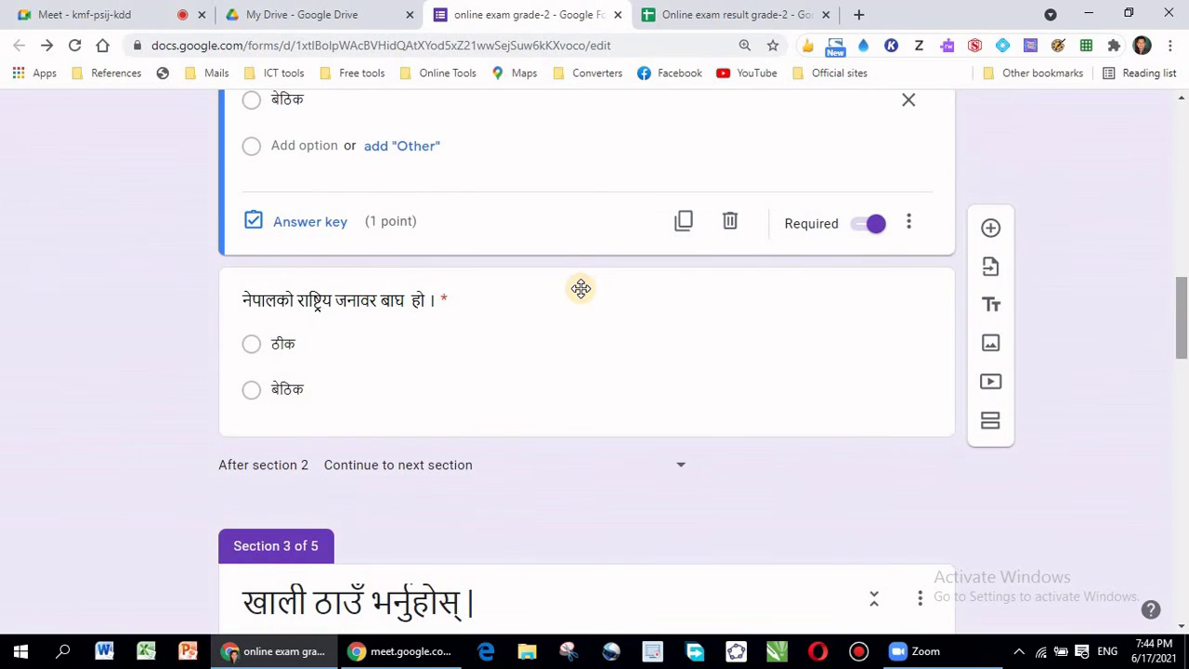
{"action": "left_click", "coordinate": [378, 298]}
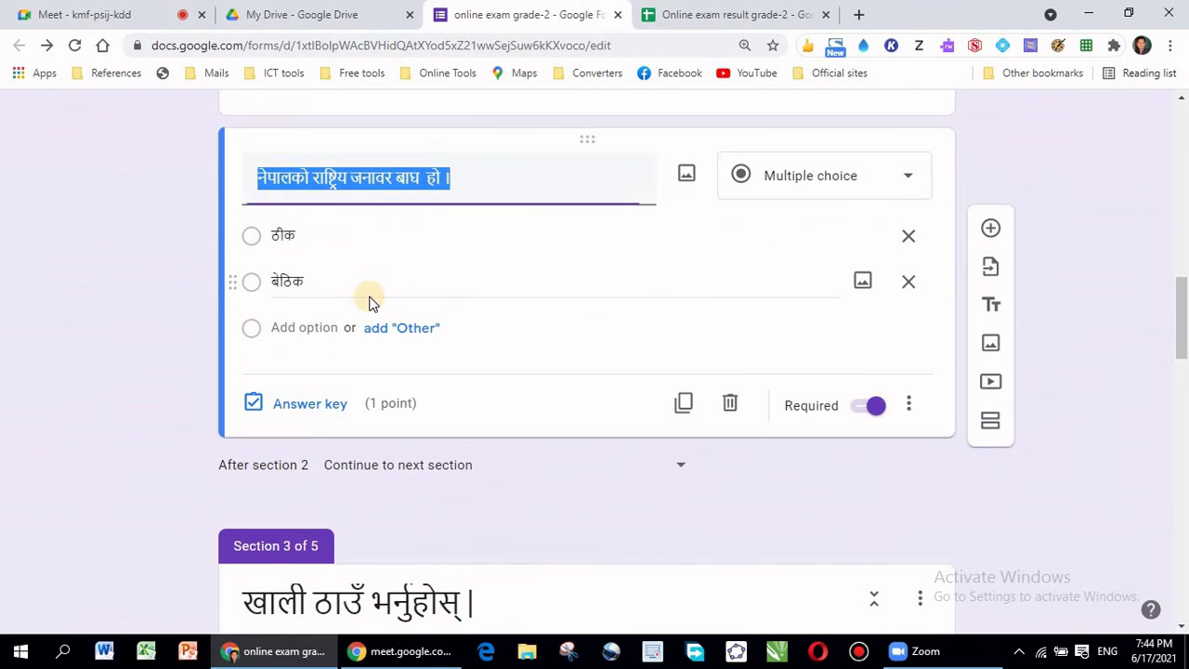
{"action": "left_click", "coordinate": [252, 405]}
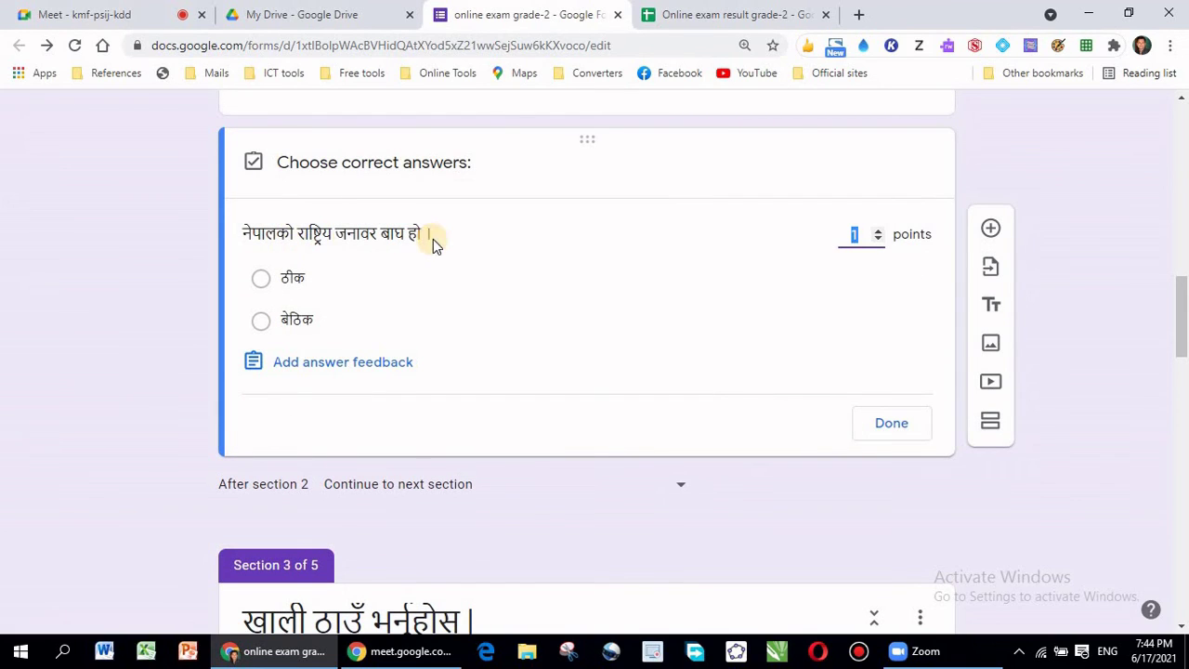
{"action": "left_click", "coordinate": [261, 325]}
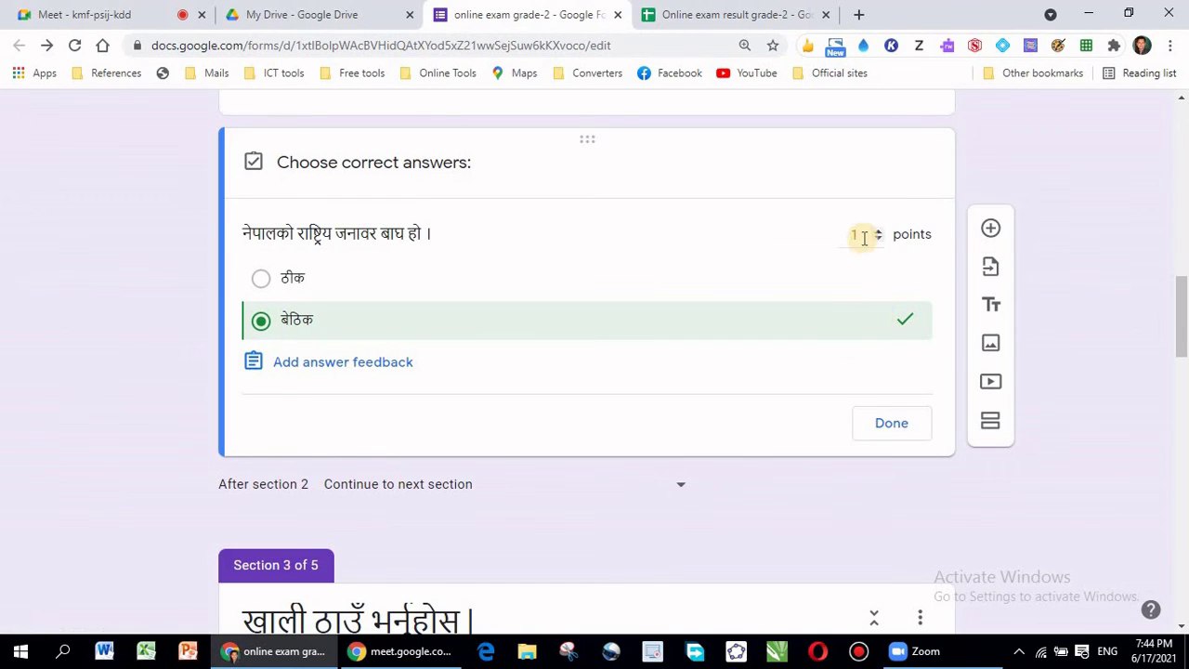
{"action": "left_click", "coordinate": [881, 430]}
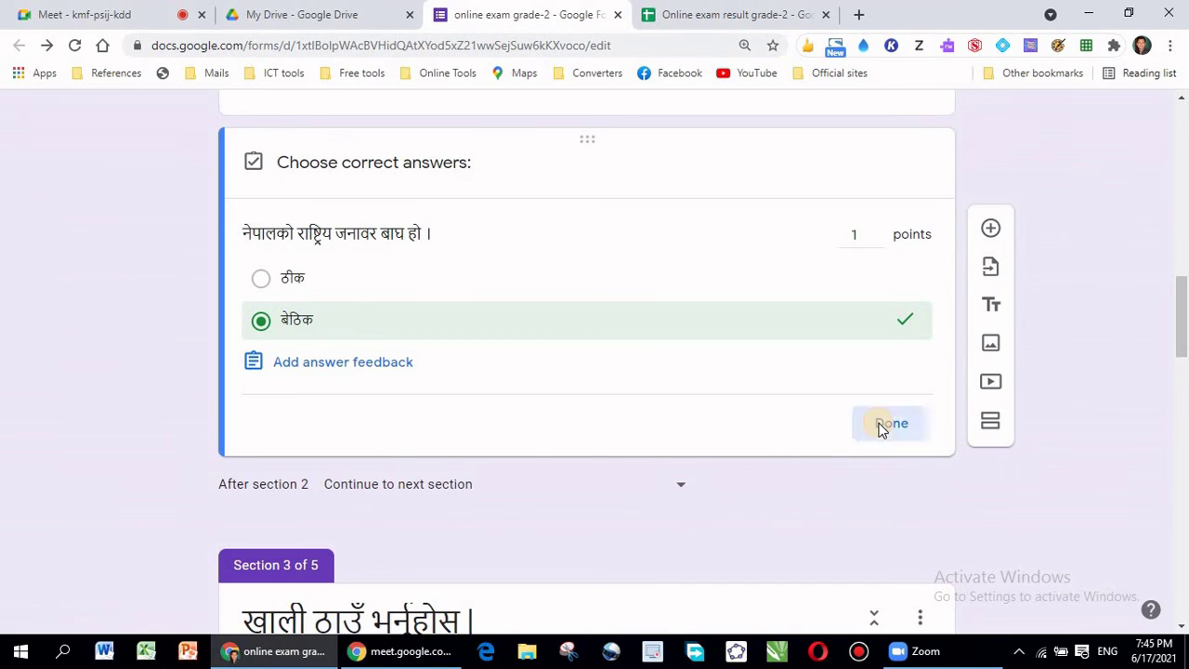
- Mark रात as the correct answer to section 3's question on the opposite of दिन and finish its answer key
{"action": "left_click_drag", "start_coordinate": [1182, 337], "coordinate": [1180, 379]}
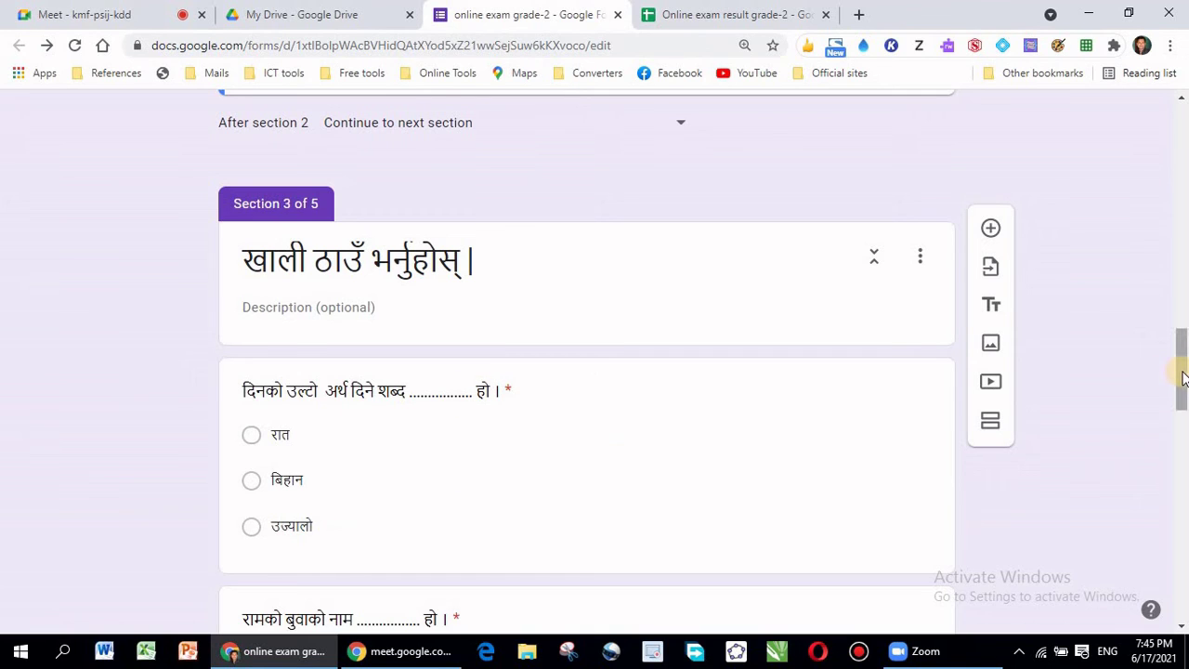
{"action": "left_click_drag", "start_coordinate": [1180, 379], "coordinate": [1182, 381]}
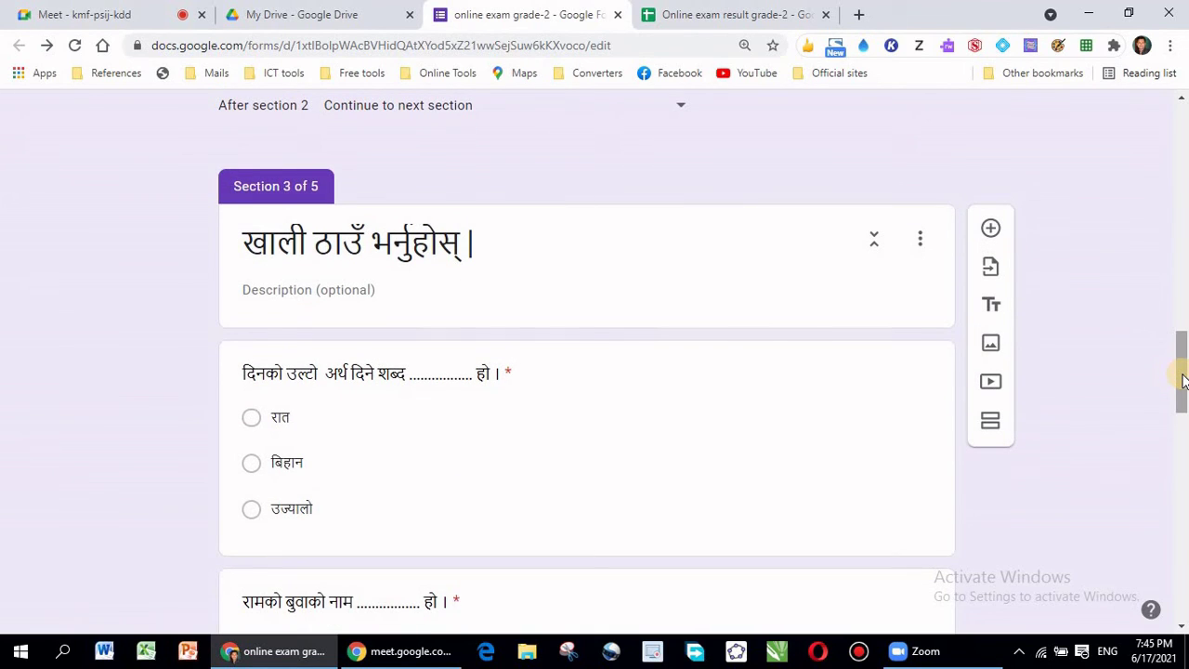
{"action": "left_click", "coordinate": [317, 372]}
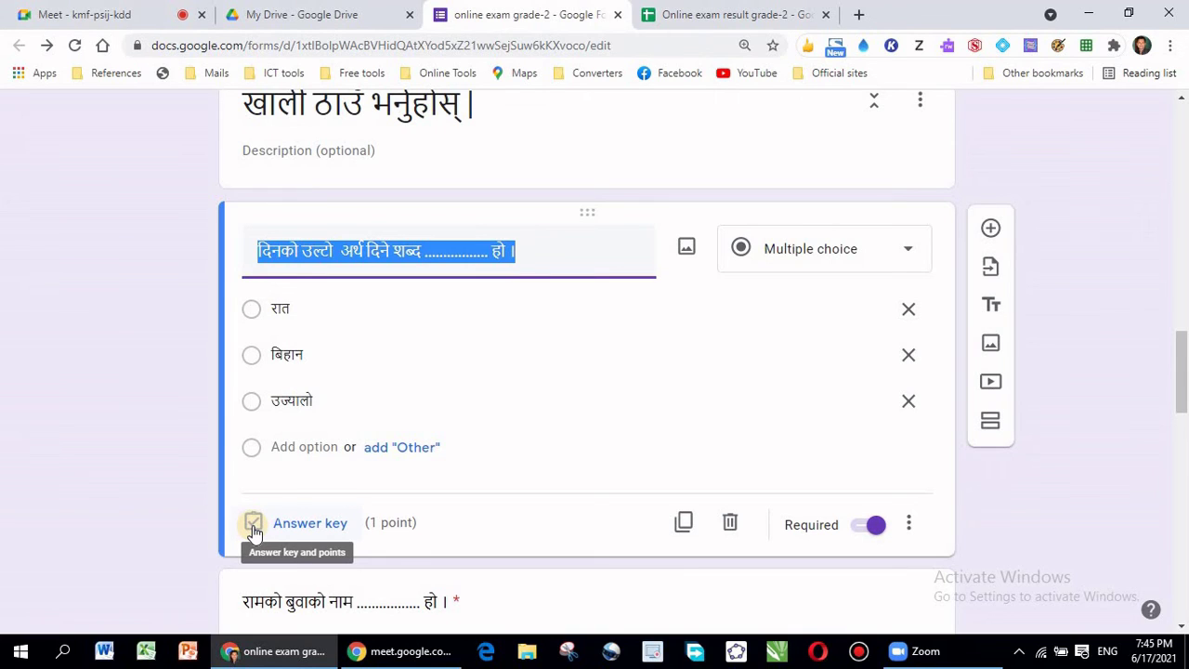
{"action": "left_click", "coordinate": [293, 311]}
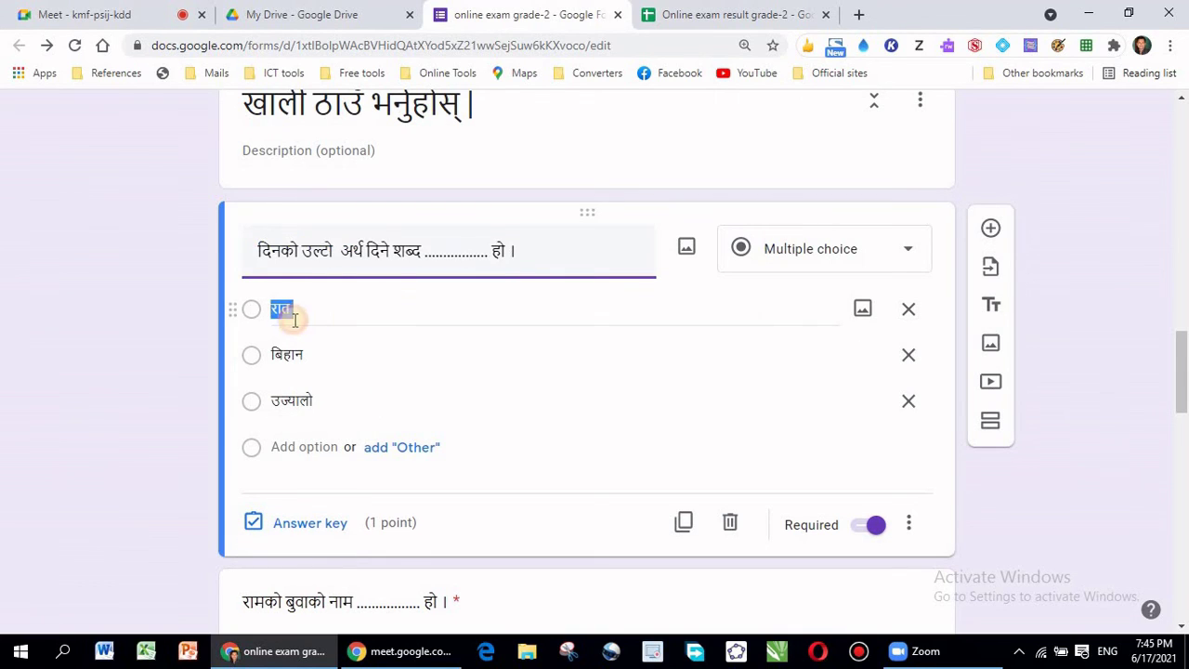
{"action": "left_click", "coordinate": [334, 356]}
{"action": "left_click", "coordinate": [340, 400]}
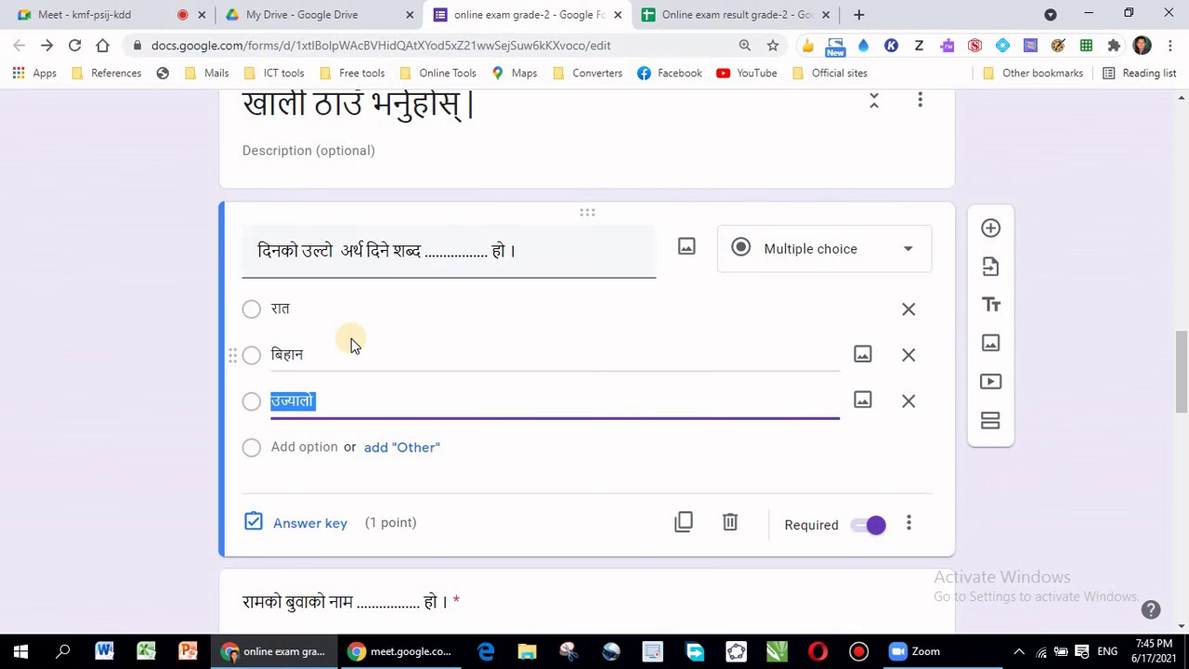
{"action": "left_click", "coordinate": [255, 523]}
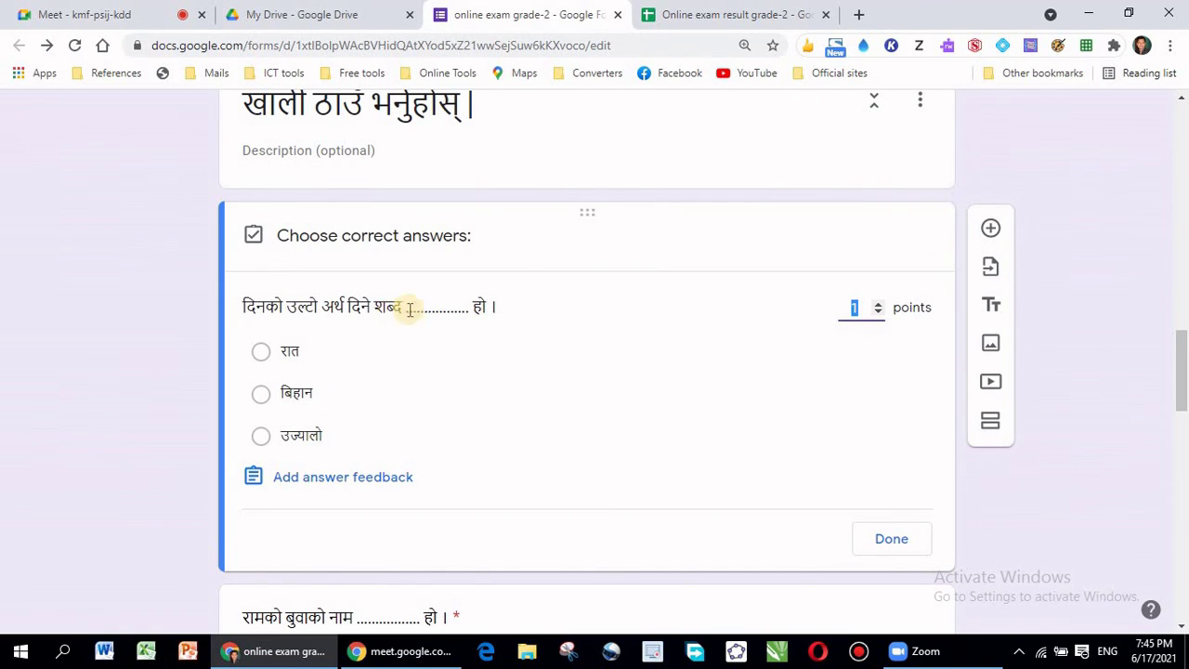
{"action": "left_click", "coordinate": [260, 353]}
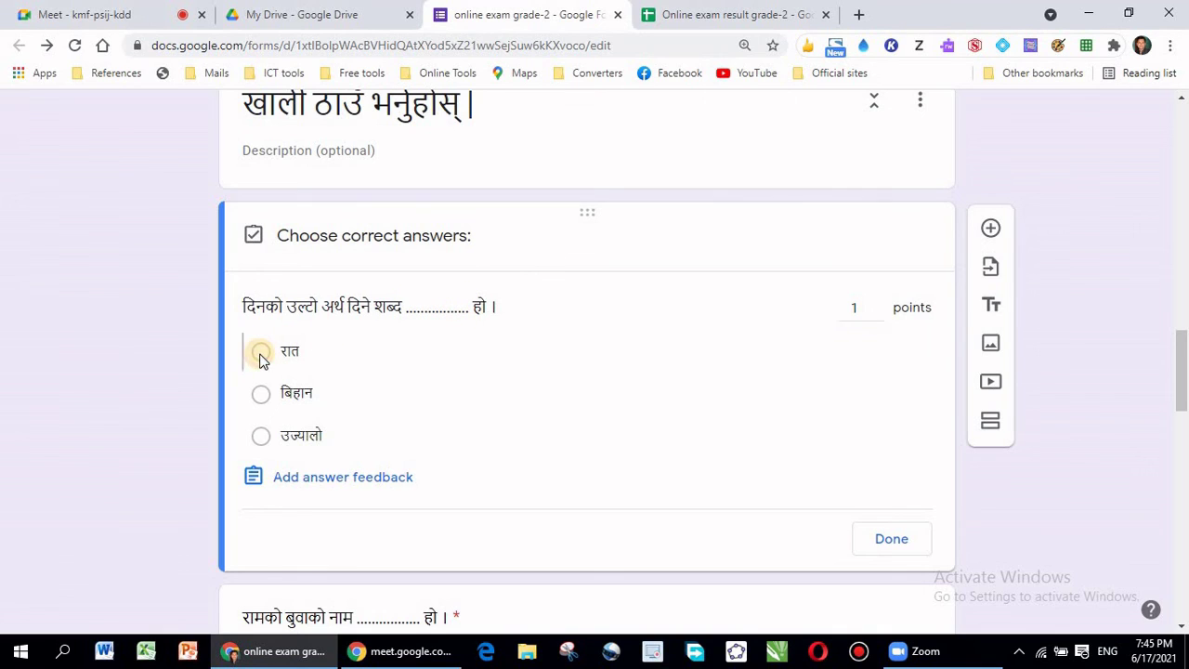
{"action": "left_click", "coordinate": [889, 549]}
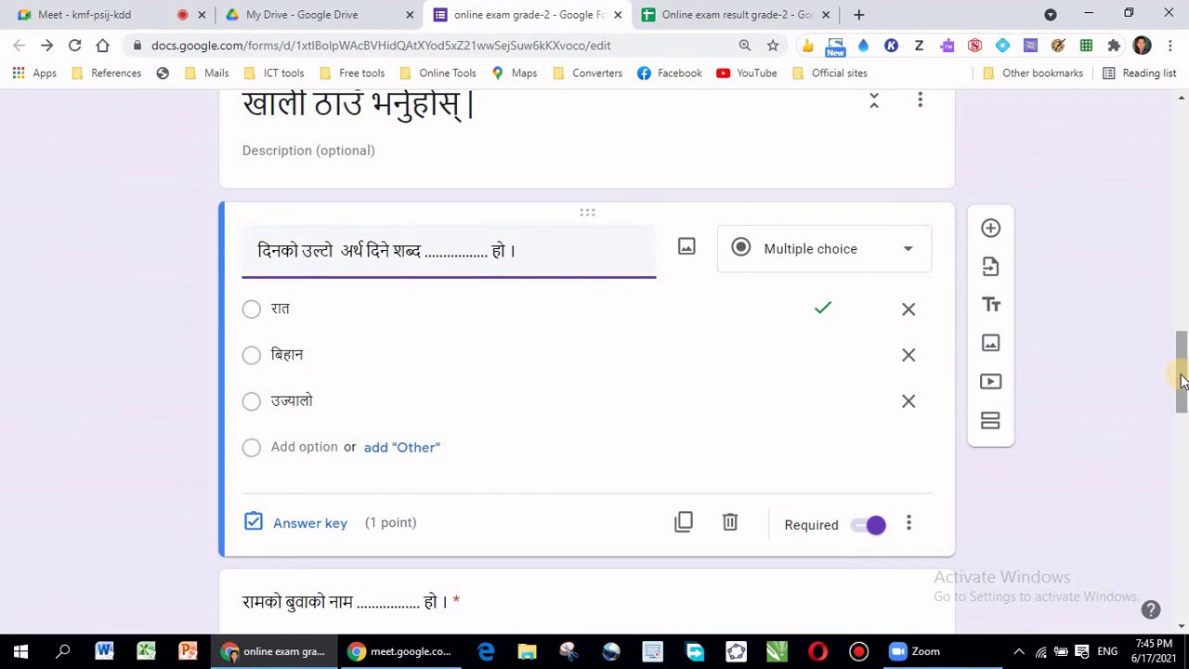
- Mark दशरथ as the correct answer to section 3's question about राम's father and finish its answer key
{"action": "left_click_drag", "start_coordinate": [1181, 379], "coordinate": [1182, 437]}
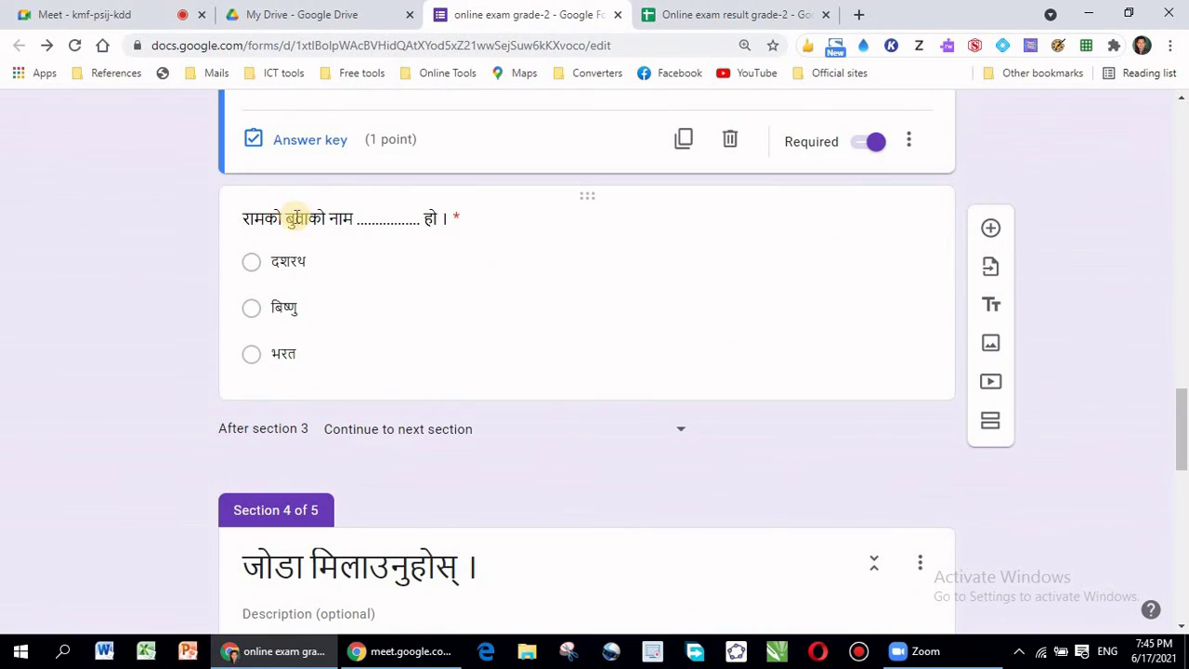
{"action": "left_click", "coordinate": [297, 219]}
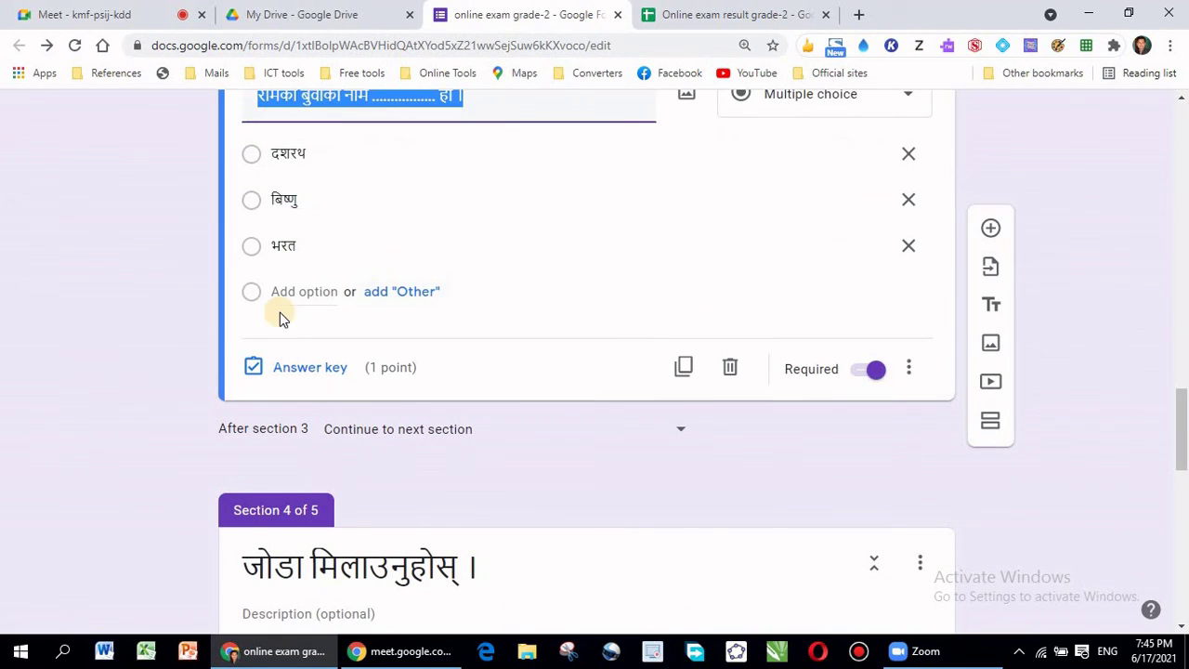
{"action": "left_click", "coordinate": [254, 368]}
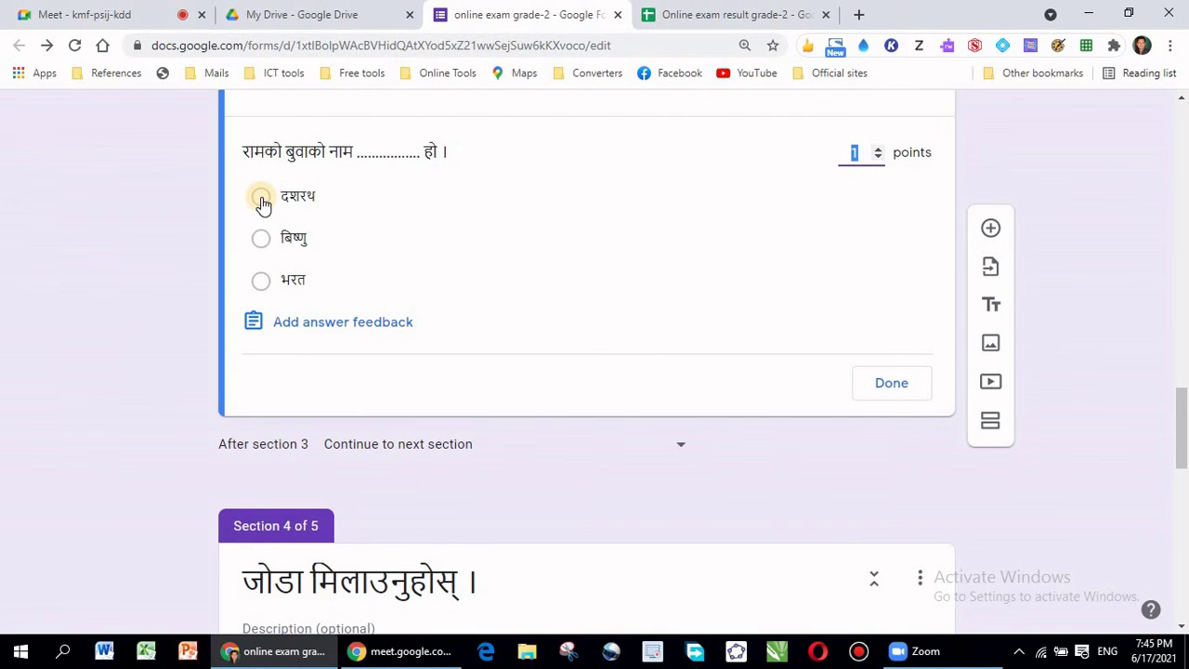
{"action": "left_click", "coordinate": [261, 199]}
{"action": "left_click", "coordinate": [879, 388]}
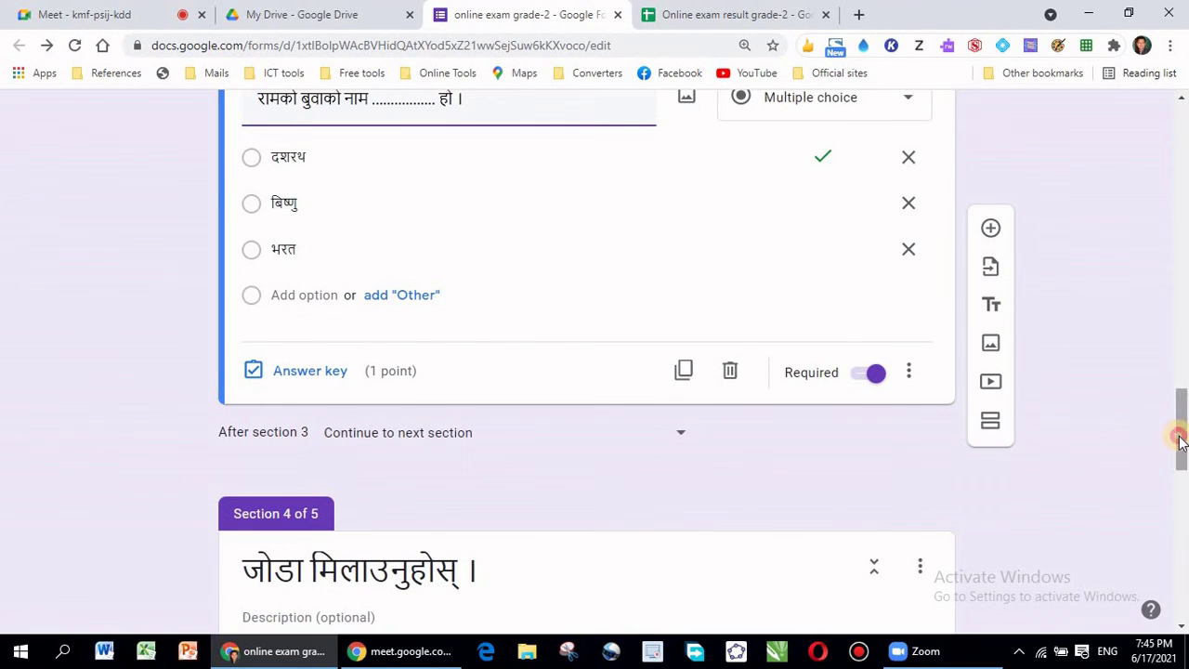
- Complete section 4's grid answer key: गाई–घरपालुवा जनावर, बाघ–जंगली जनावर, झिंगा–किरा, परेवा–चरा and सेतो–रङ्ग
{"action": "left_click_drag", "start_coordinate": [1182, 439], "coordinate": [1181, 484]}
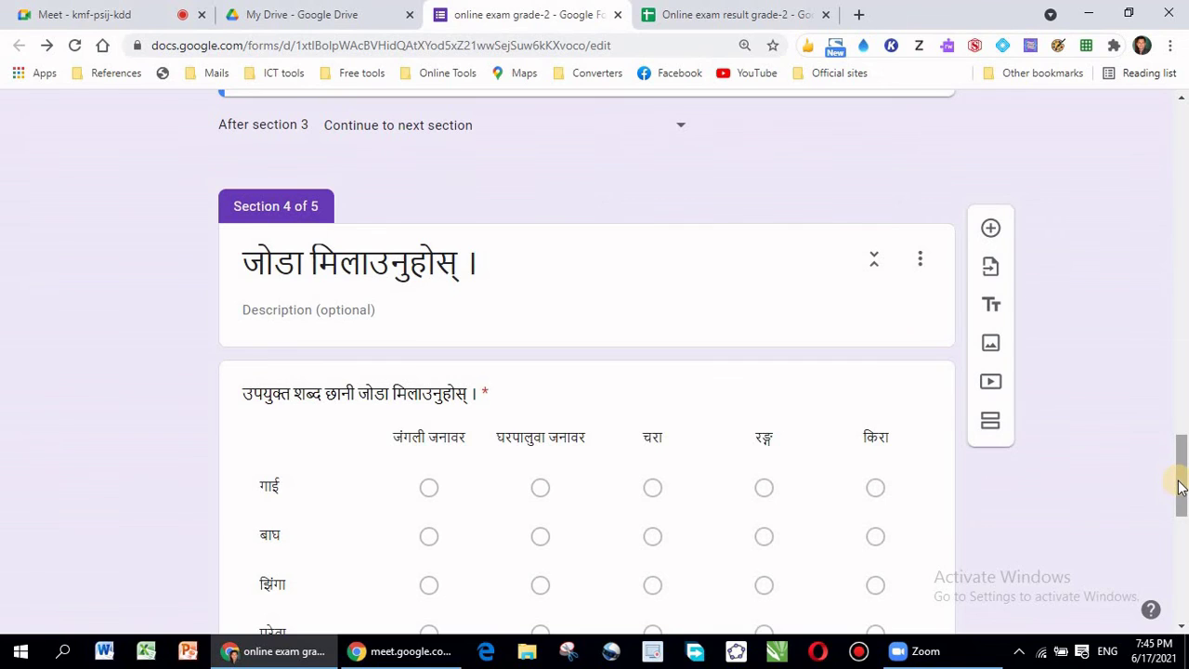
{"action": "left_click_drag", "start_coordinate": [1178, 490], "coordinate": [1180, 516]}
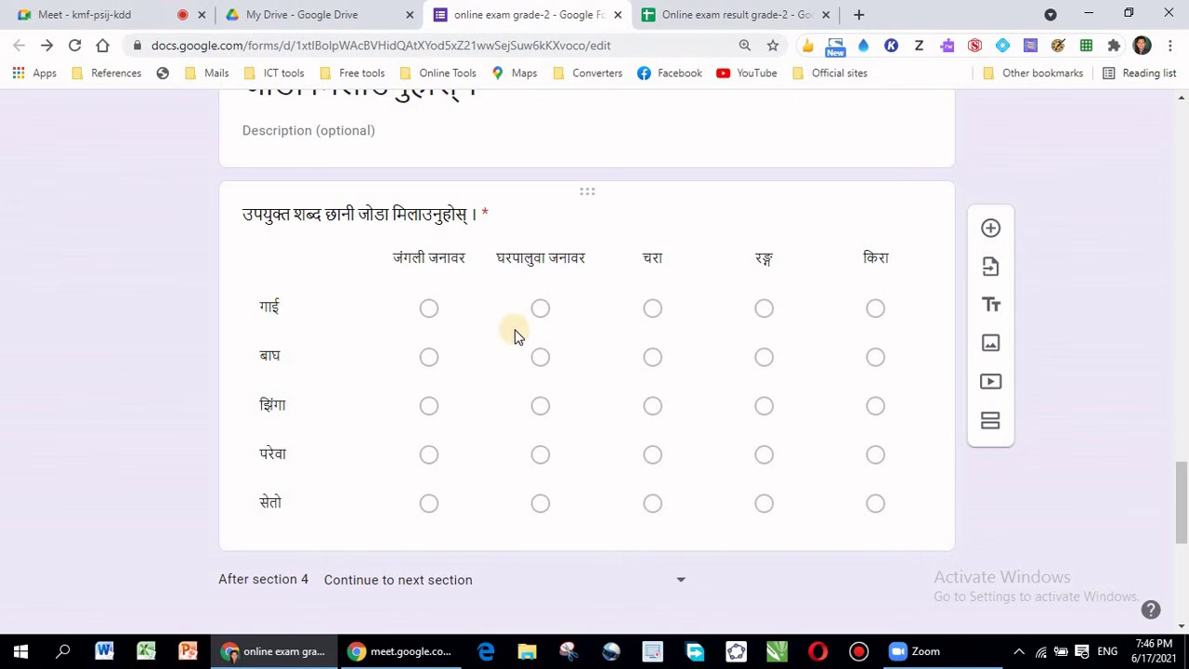
{"action": "left_click", "coordinate": [540, 313]}
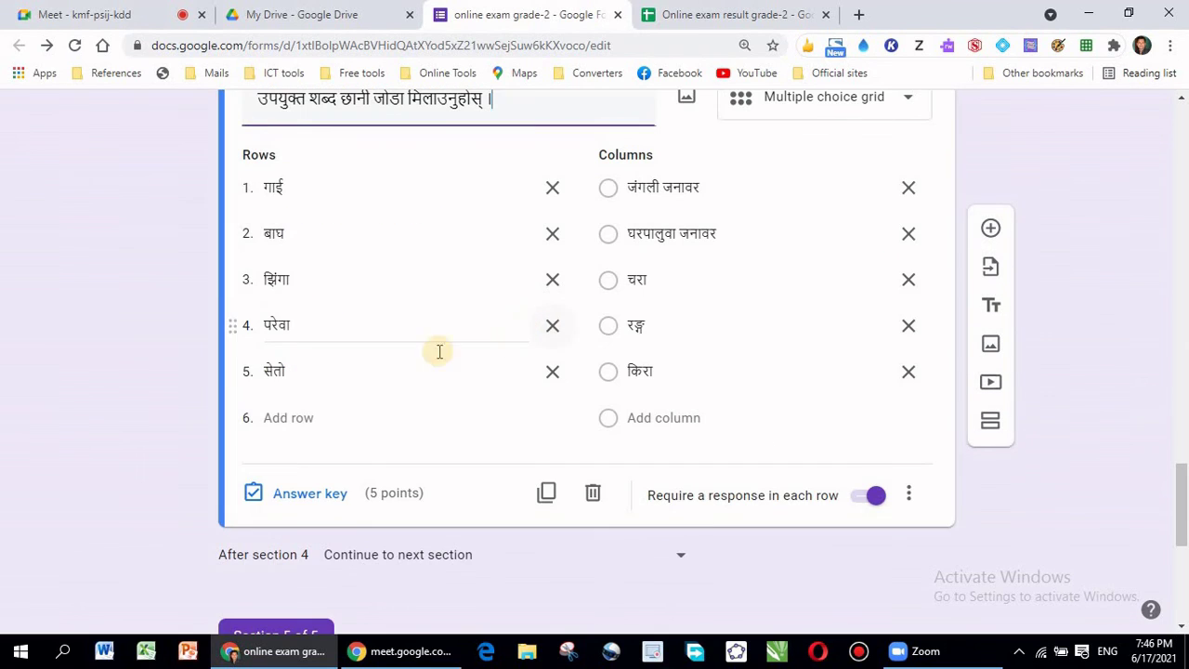
{"action": "left_click", "coordinate": [257, 495]}
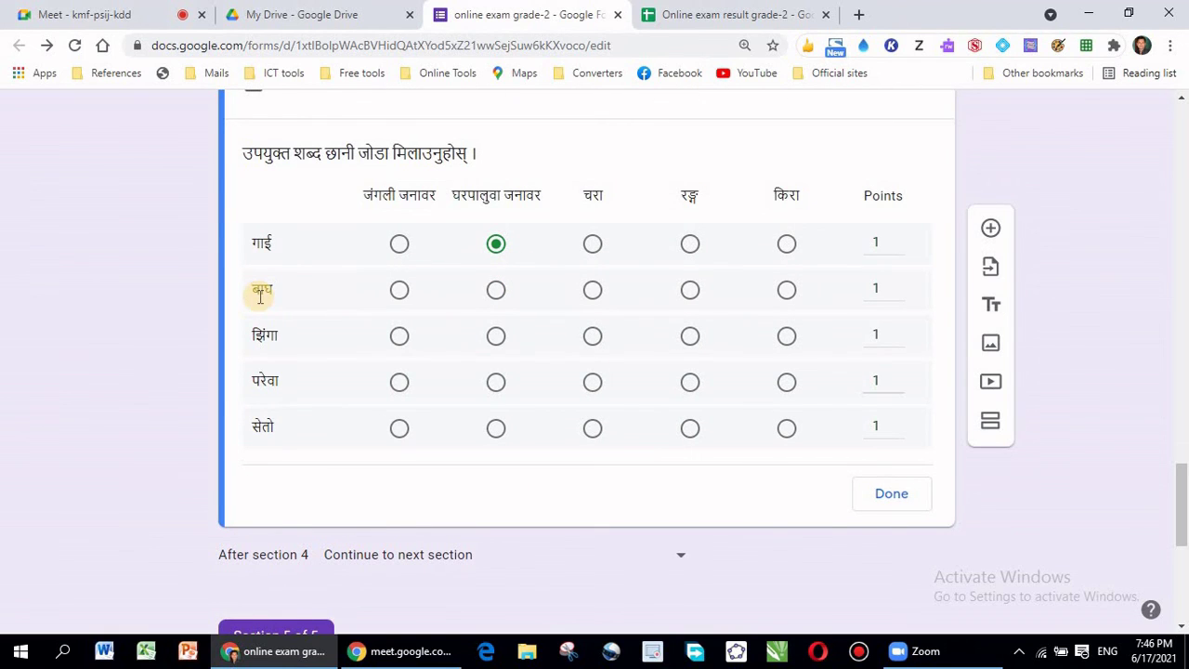
{"action": "left_click", "coordinate": [400, 291]}
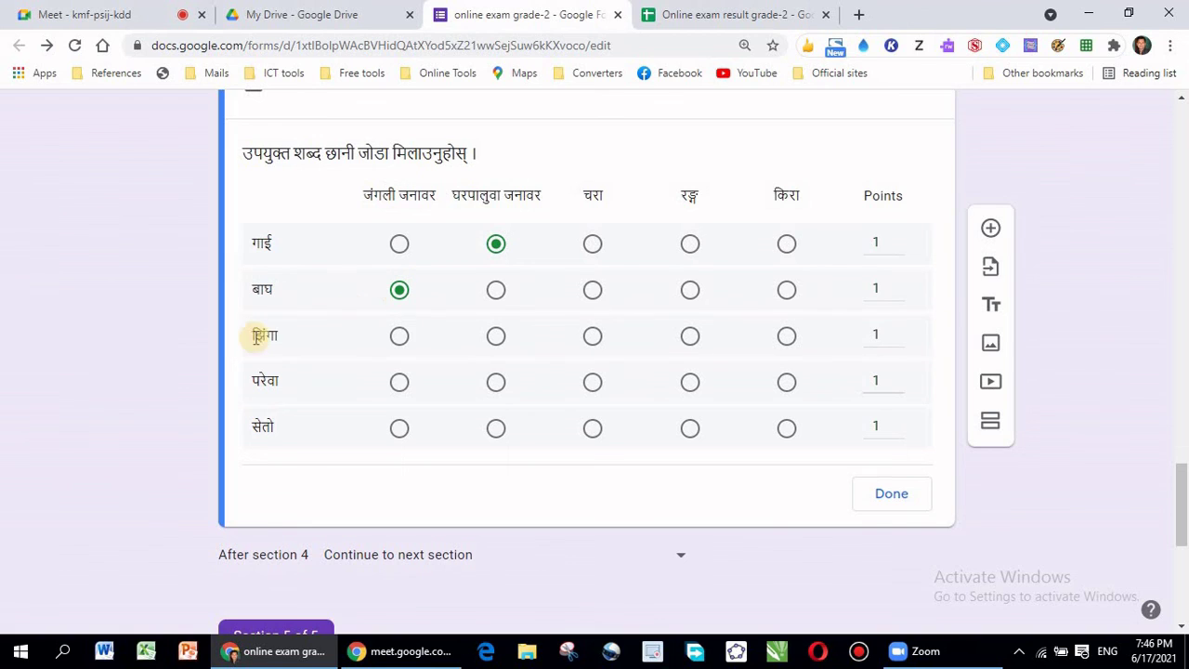
{"action": "left_click", "coordinate": [787, 337]}
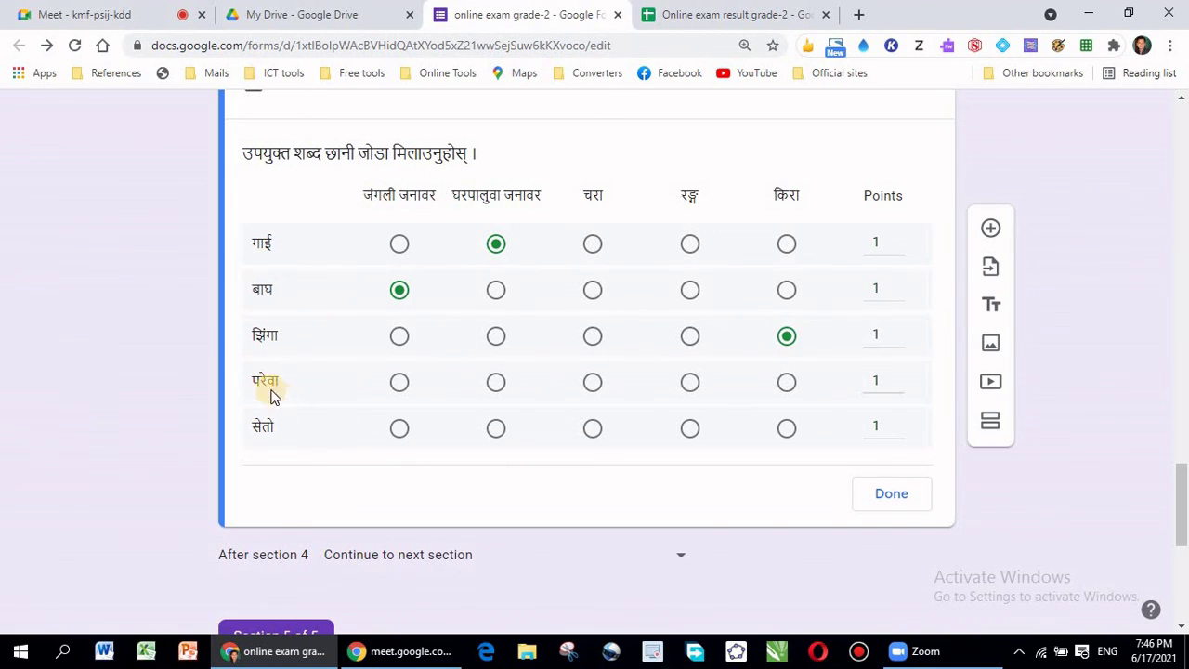
{"action": "left_click", "coordinate": [594, 387]}
{"action": "left_click", "coordinate": [491, 246]}
{"action": "left_click", "coordinate": [691, 433]}
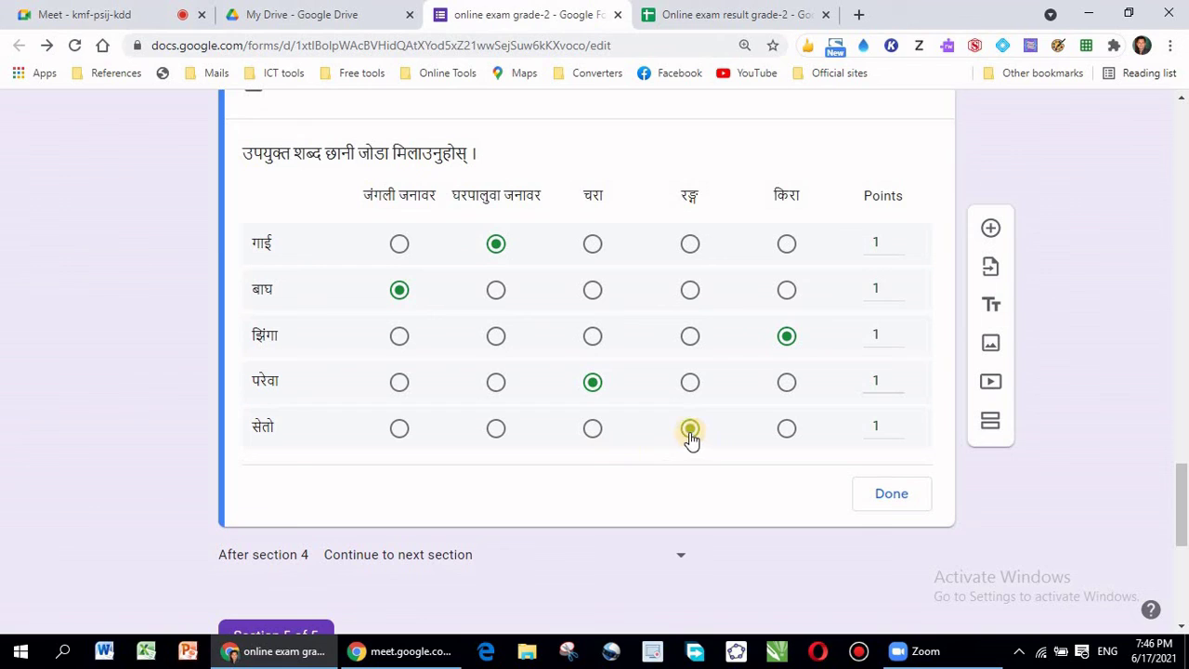
{"action": "left_click", "coordinate": [884, 244]}
{"action": "left_click", "coordinate": [890, 495]}
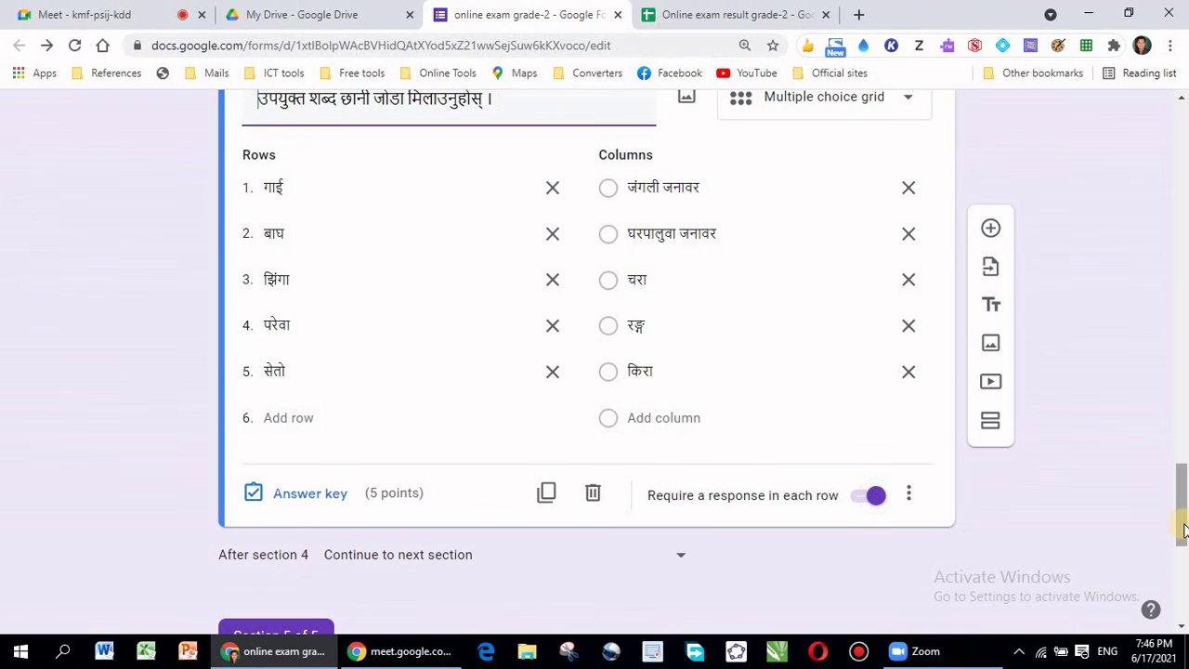
- Mark काठमाण्डौ as the correct answer to section 5's question about Nepal's capital and finish its answer key
{"action": "left_click_drag", "start_coordinate": [1182, 526], "coordinate": [1182, 597]}
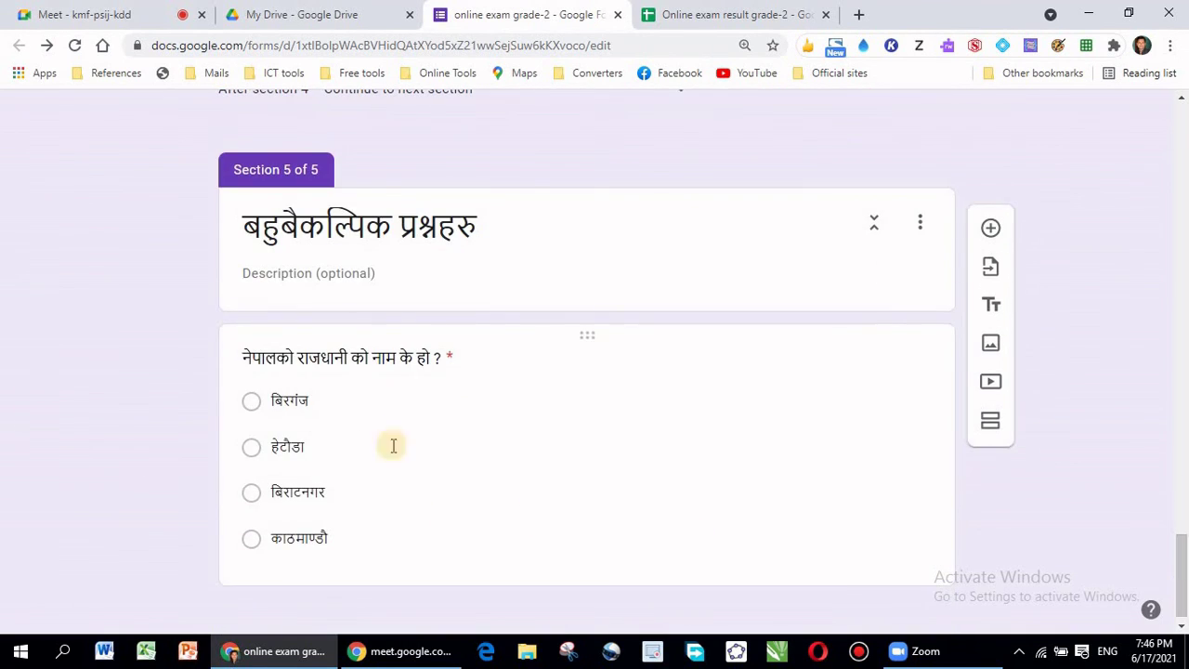
{"action": "left_click", "coordinate": [353, 361]}
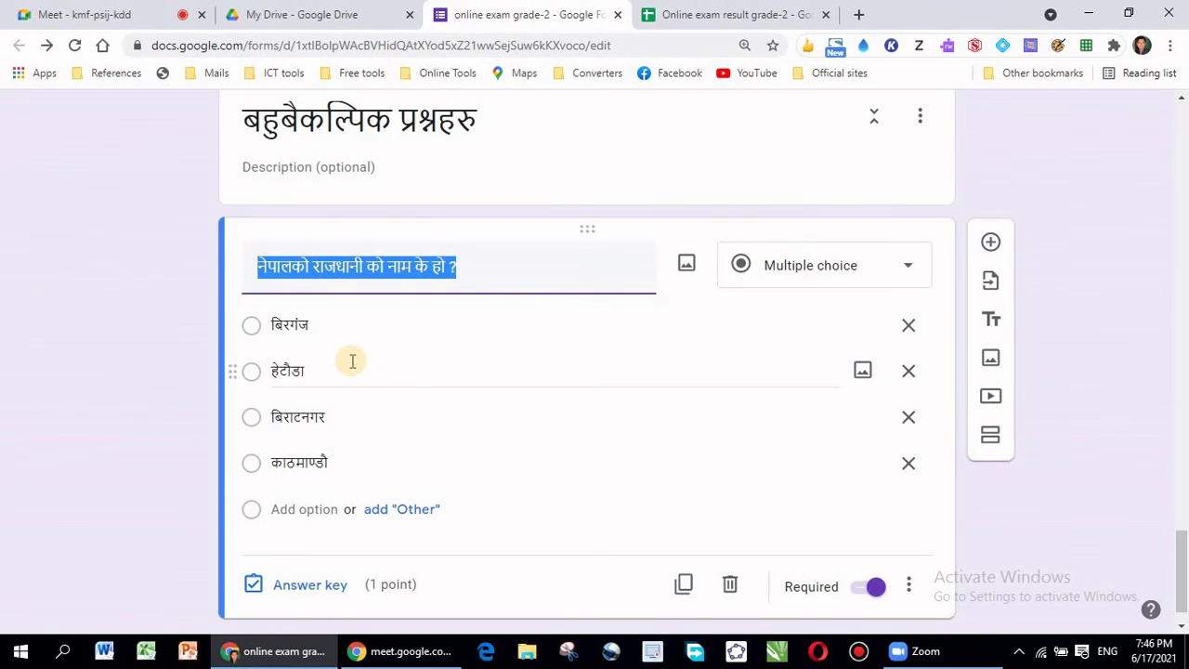
{"action": "left_click", "coordinate": [253, 586]}
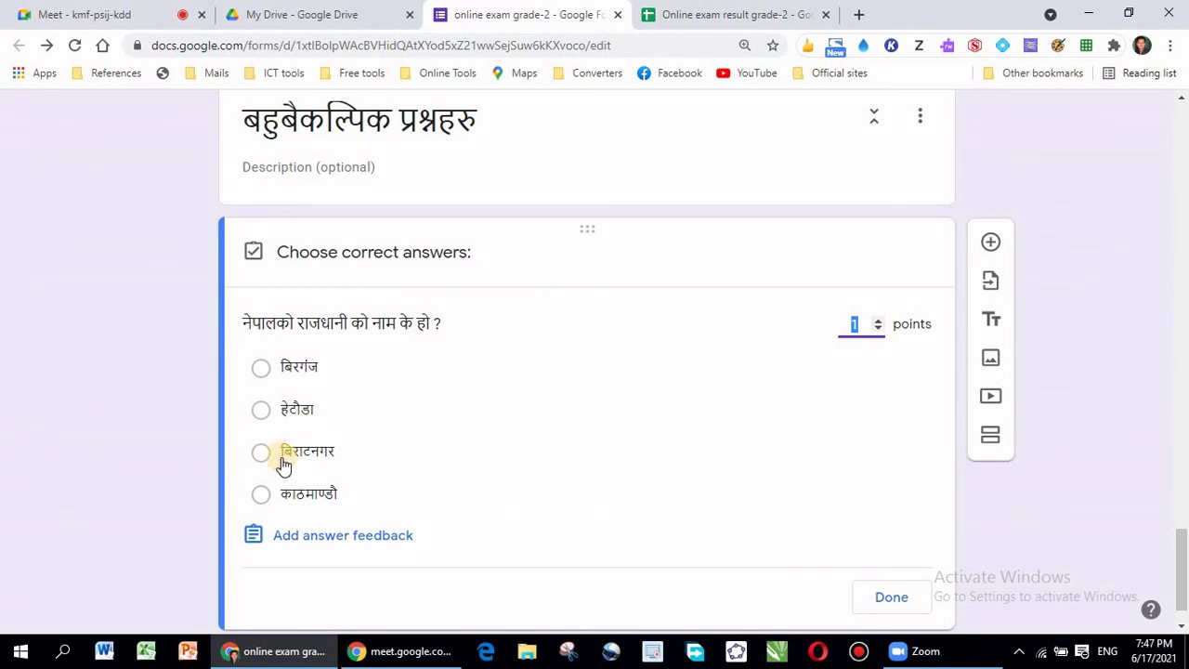
{"action": "left_click", "coordinate": [265, 497]}
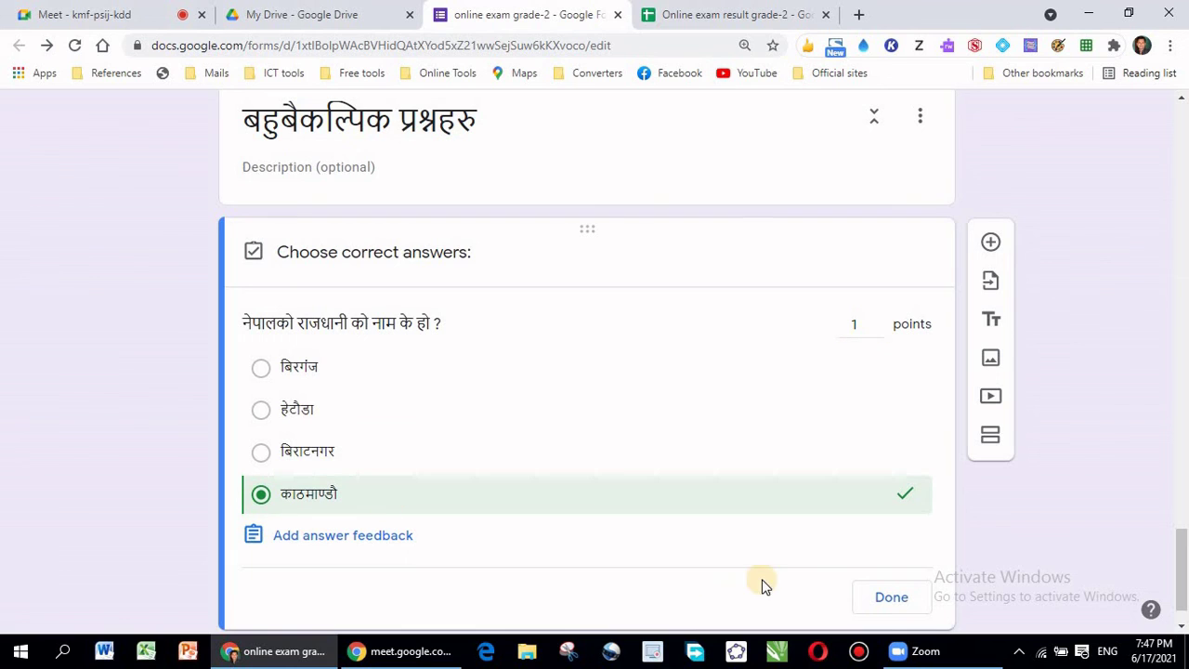
{"action": "left_click", "coordinate": [886, 600]}
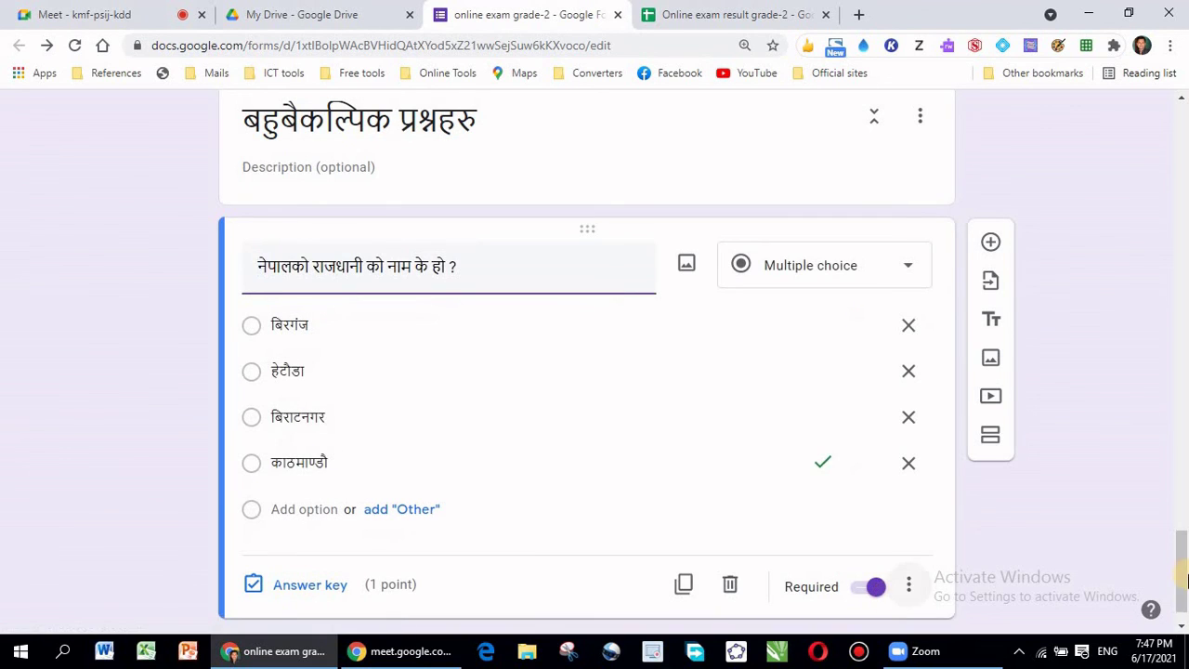
- Open the form's sending options, choose sharing by link, shorten the URL and copy it to the clipboard
{"action": "left_click_drag", "start_coordinate": [1183, 576], "coordinate": [1182, 97]}
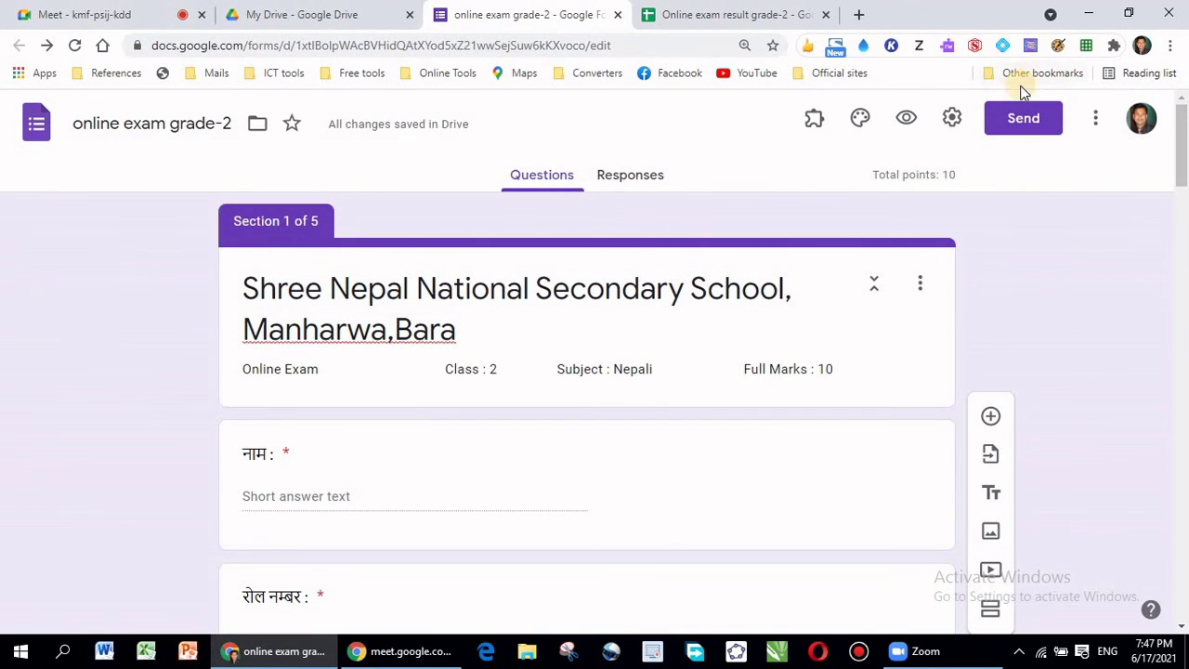
{"action": "left_click", "coordinate": [1020, 123]}
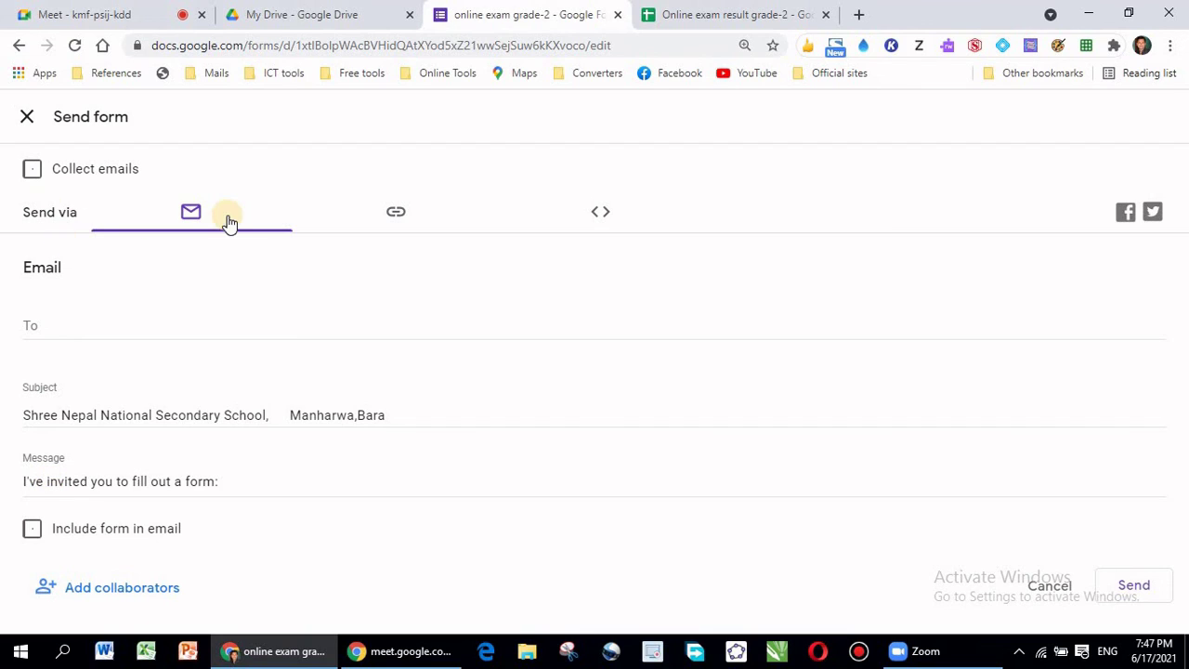
{"action": "left_click", "coordinate": [398, 215]}
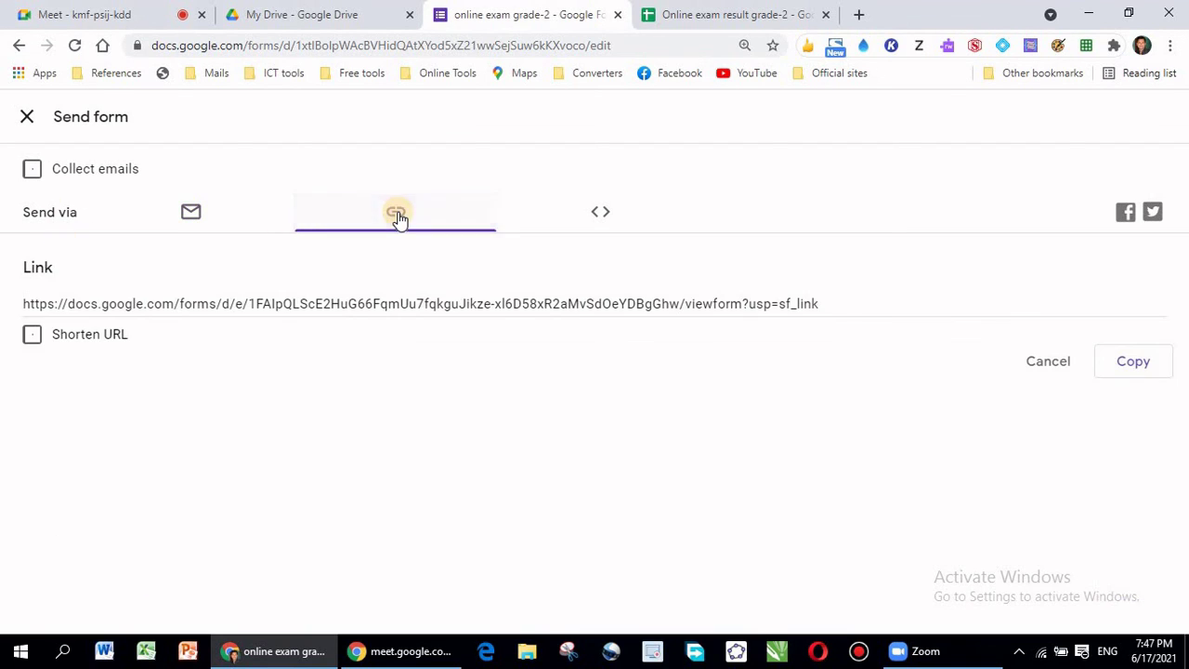
{"action": "left_click", "coordinate": [33, 336]}
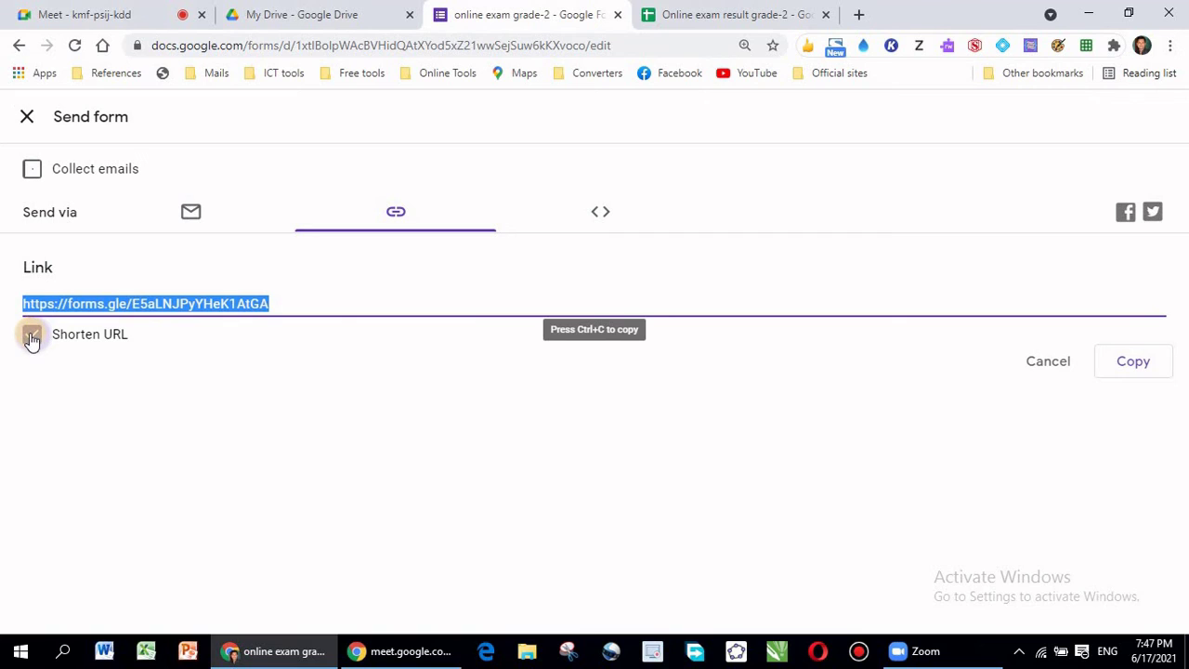
{"action": "left_click", "coordinate": [32, 336]}
{"action": "left_click", "coordinate": [31, 336]}
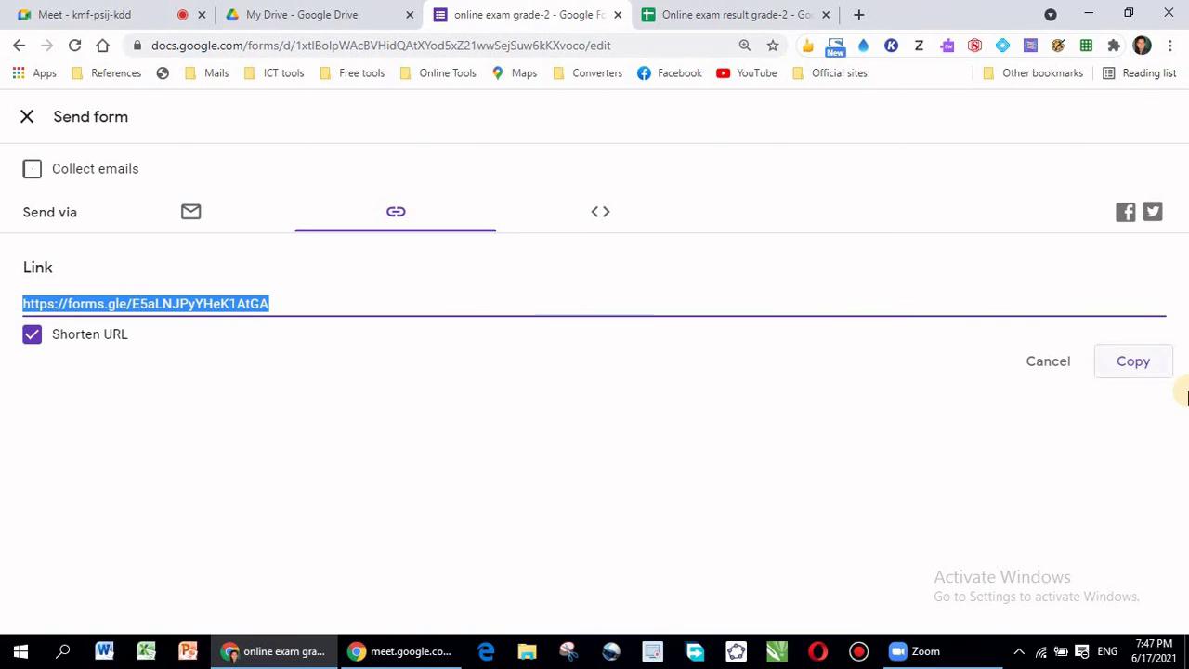
{"action": "left_click", "coordinate": [1124, 367]}
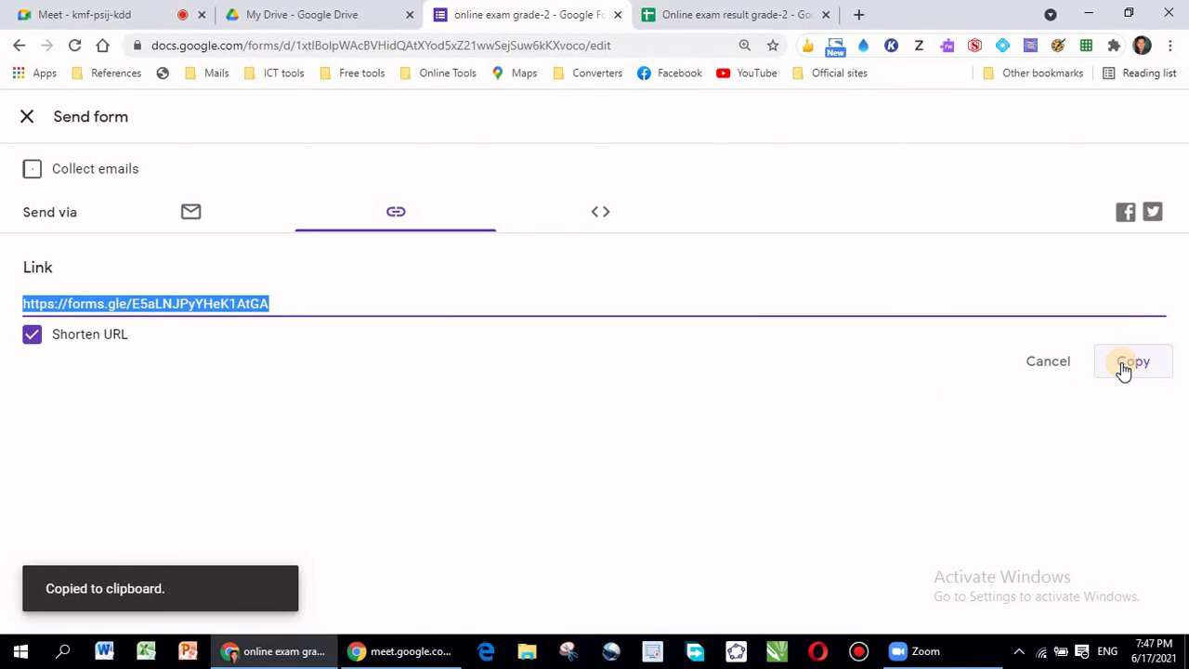
{"action": "left_click", "coordinate": [1124, 367]}
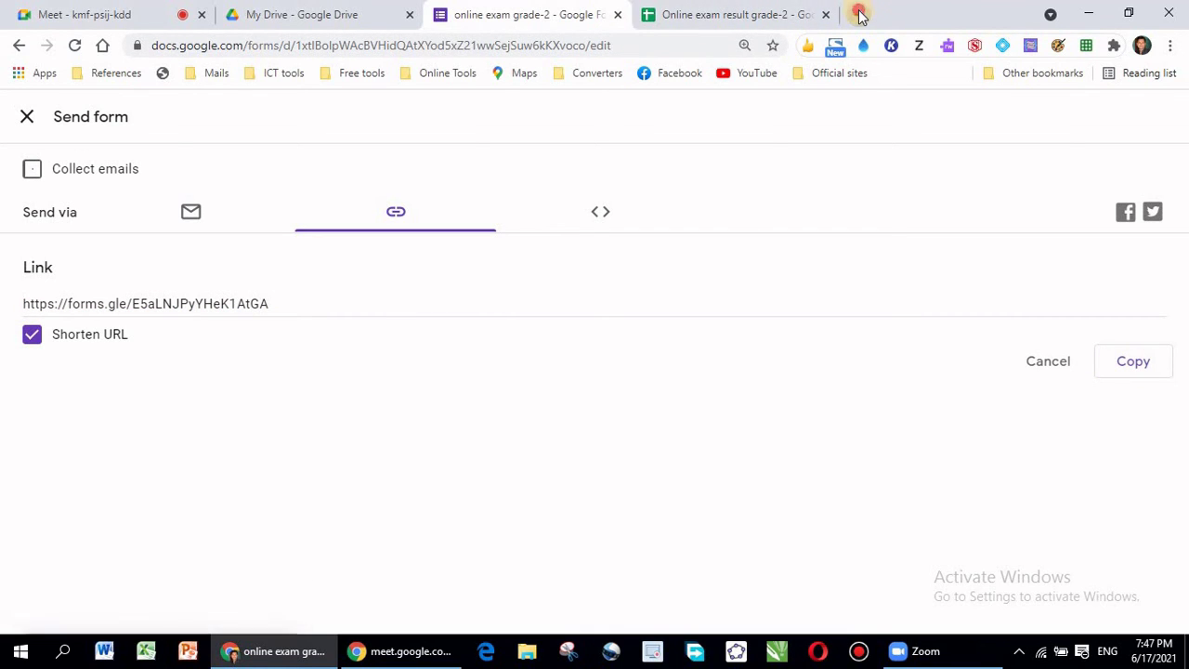
- Open Facebook in a new browser tab and bring up the Messenger conversation list
{"action": "left_click", "coordinate": [860, 14]}
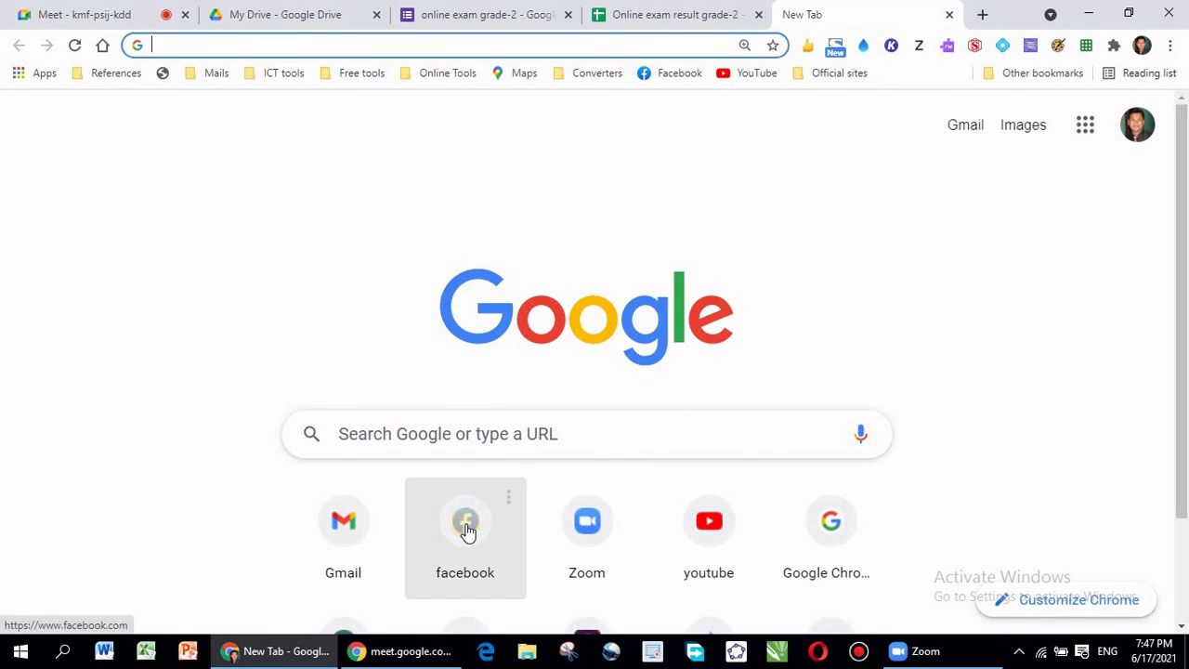
{"action": "left_click", "coordinate": [466, 528]}
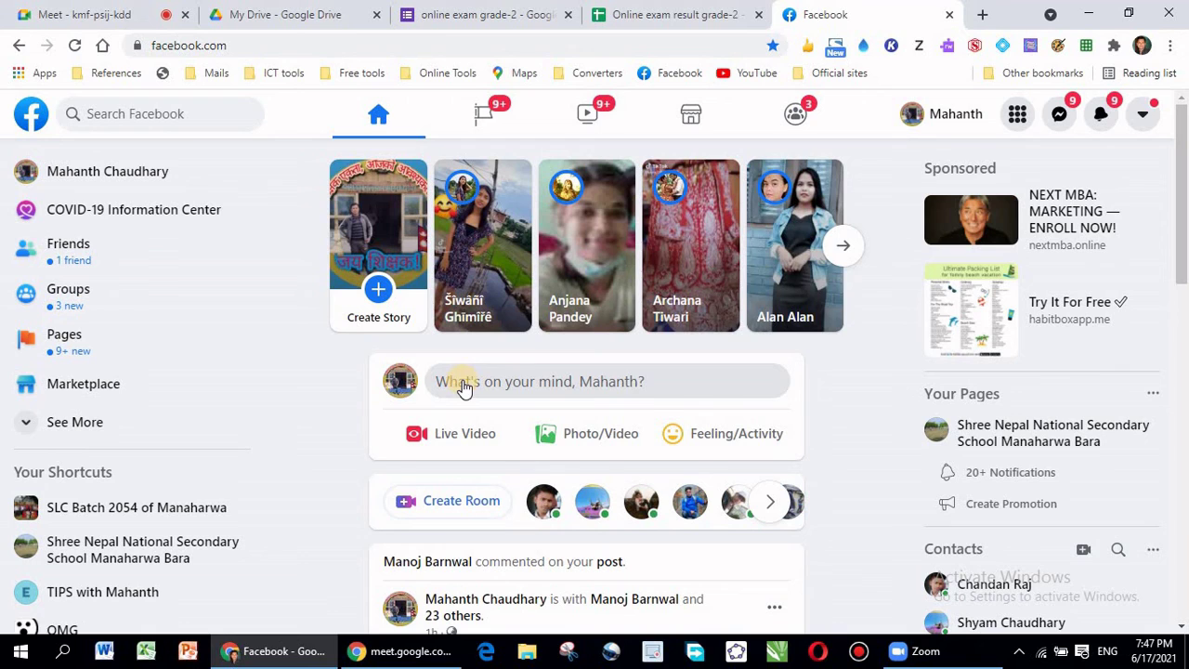
{"action": "left_click", "coordinate": [1059, 115]}
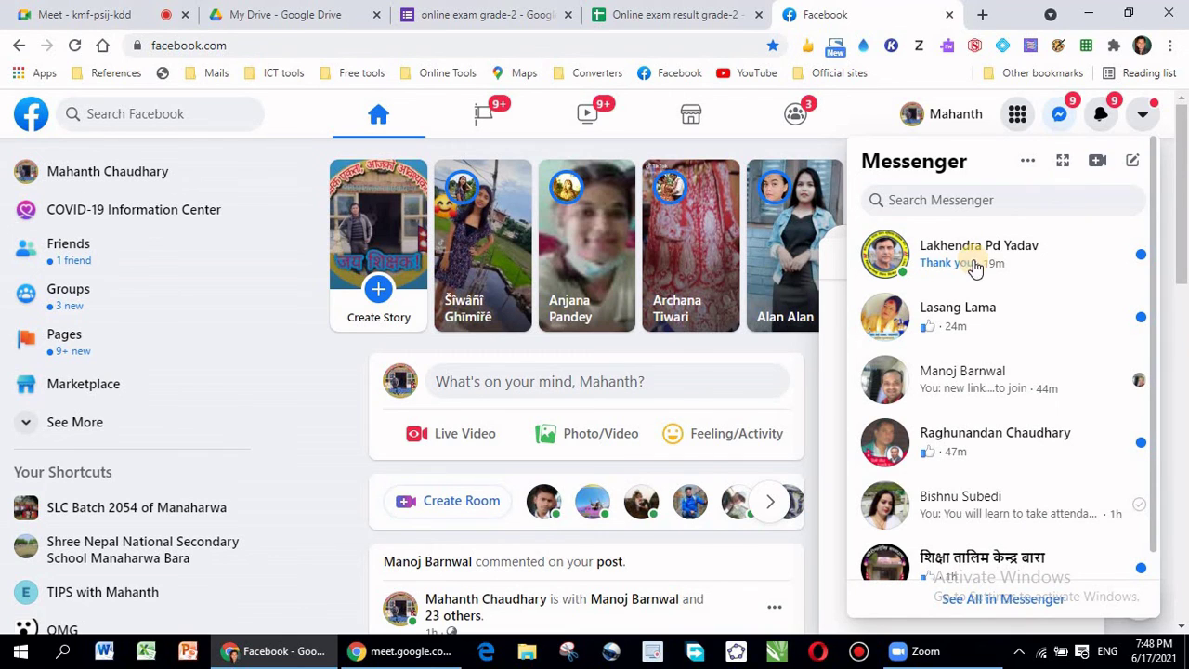
{"action": "left_click", "coordinate": [962, 206]}
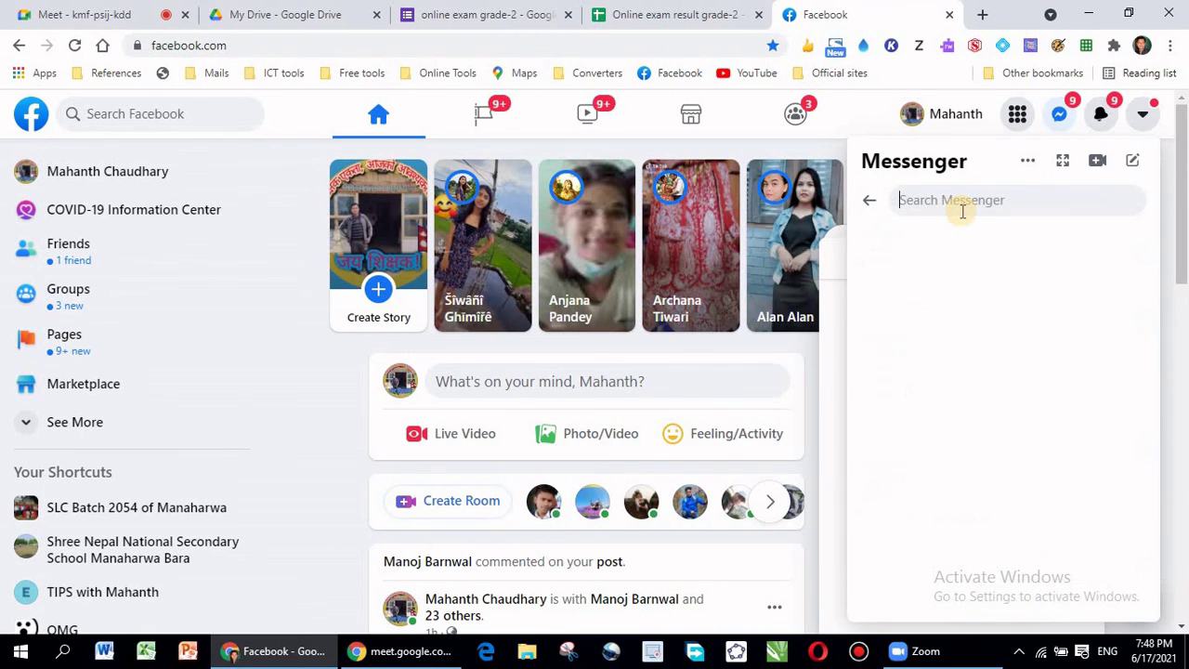
{"action": "type", "text": "Ma"}
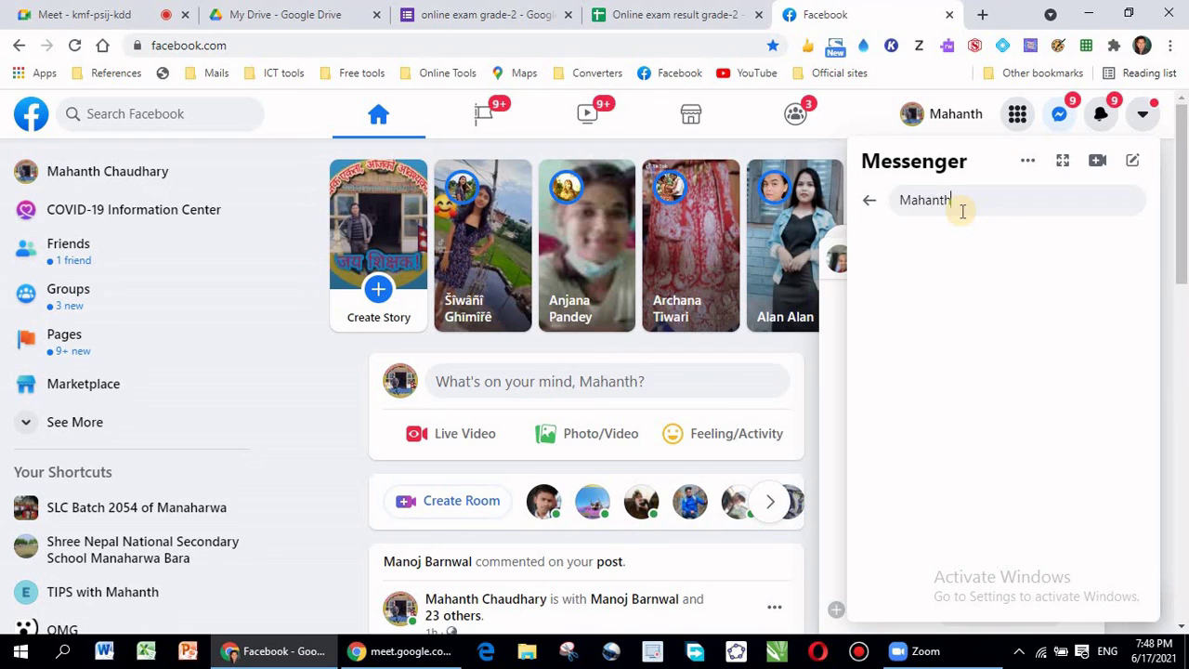
{"action": "type", "text": "hanth"}
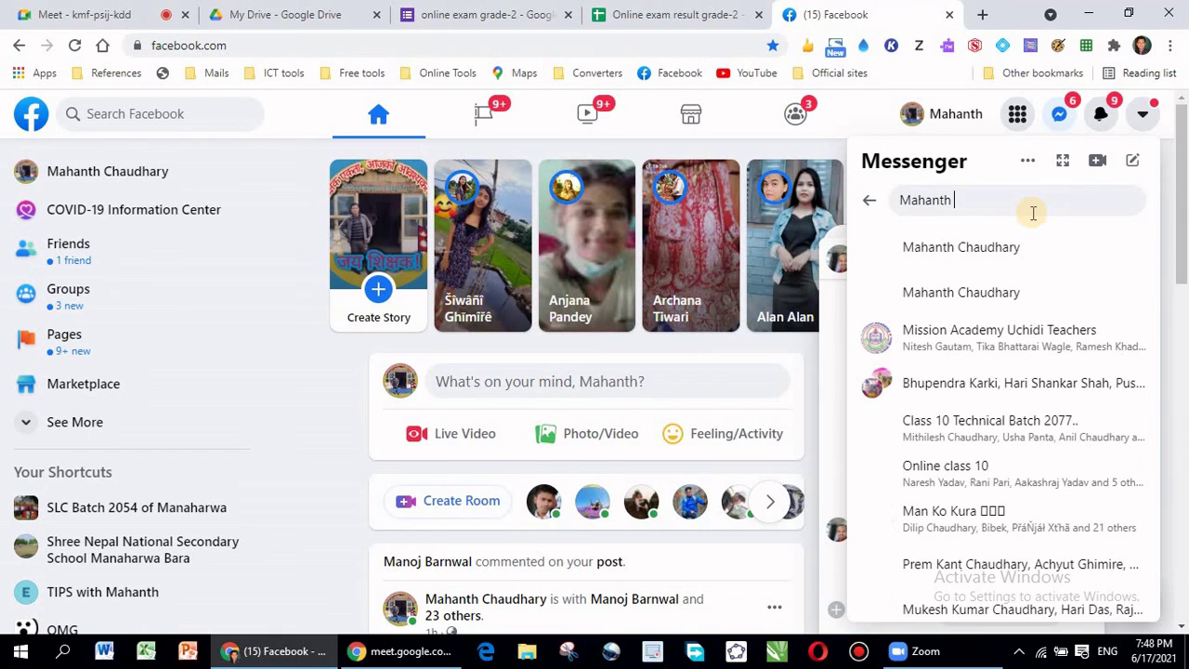
{"action": "left_click", "coordinate": [957, 251]}
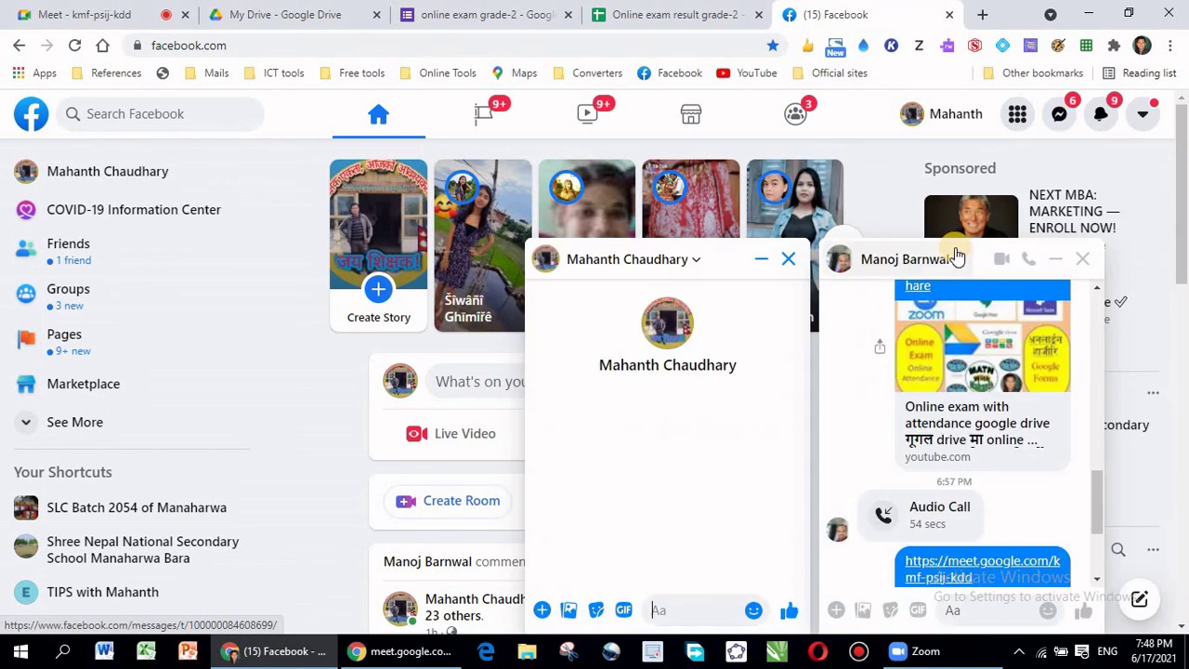
{"action": "left_click", "coordinate": [677, 608]}
{"action": "key", "text": "ctrl+v"}
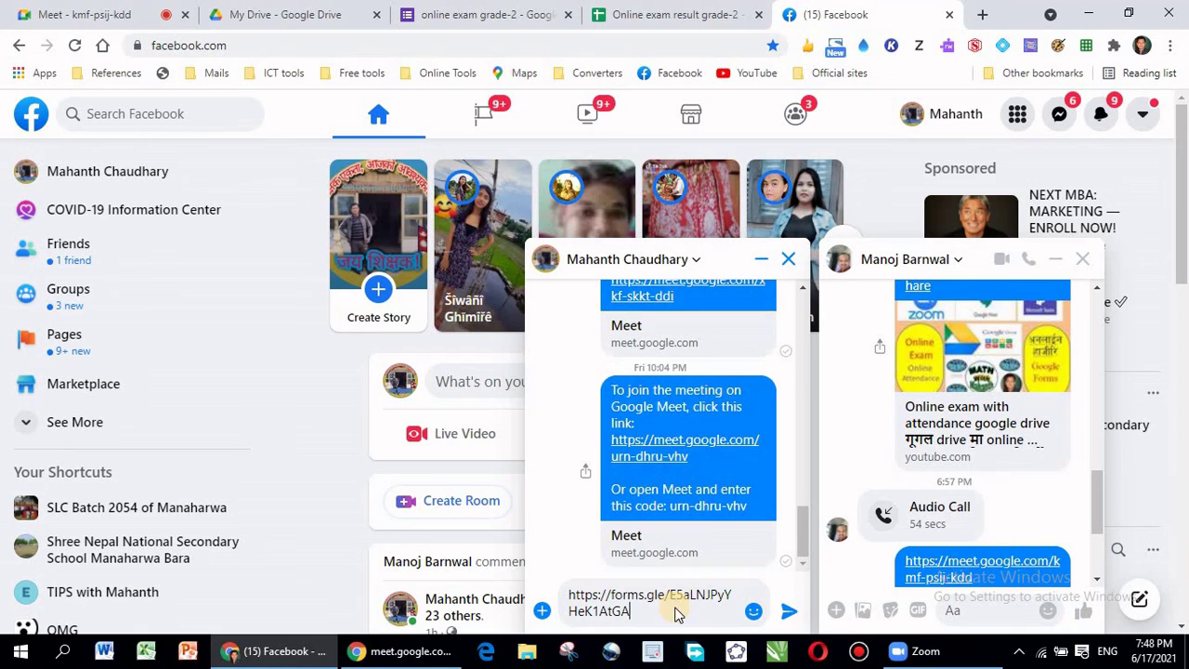
{"action": "key", "text": "Return"}
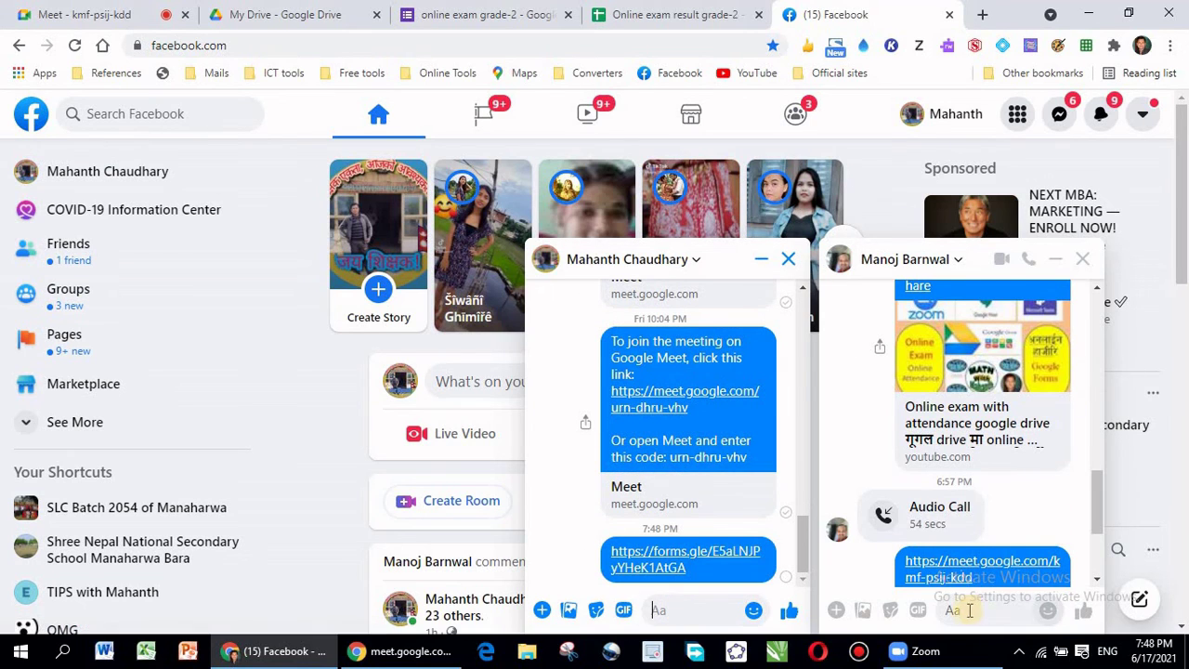
- Send the same form link in the other open Messenger chat and close the chat with the own account
{"action": "left_click", "coordinate": [957, 611]}
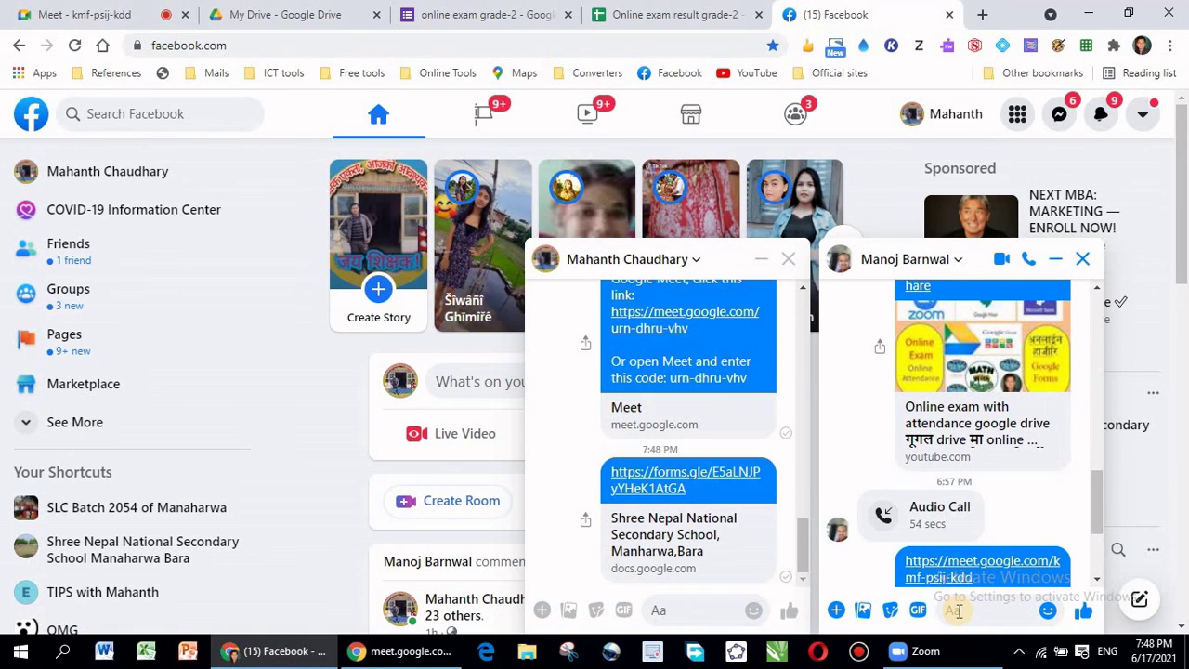
{"action": "key", "text": "ctrl+v"}
{"action": "key", "text": "Return"}
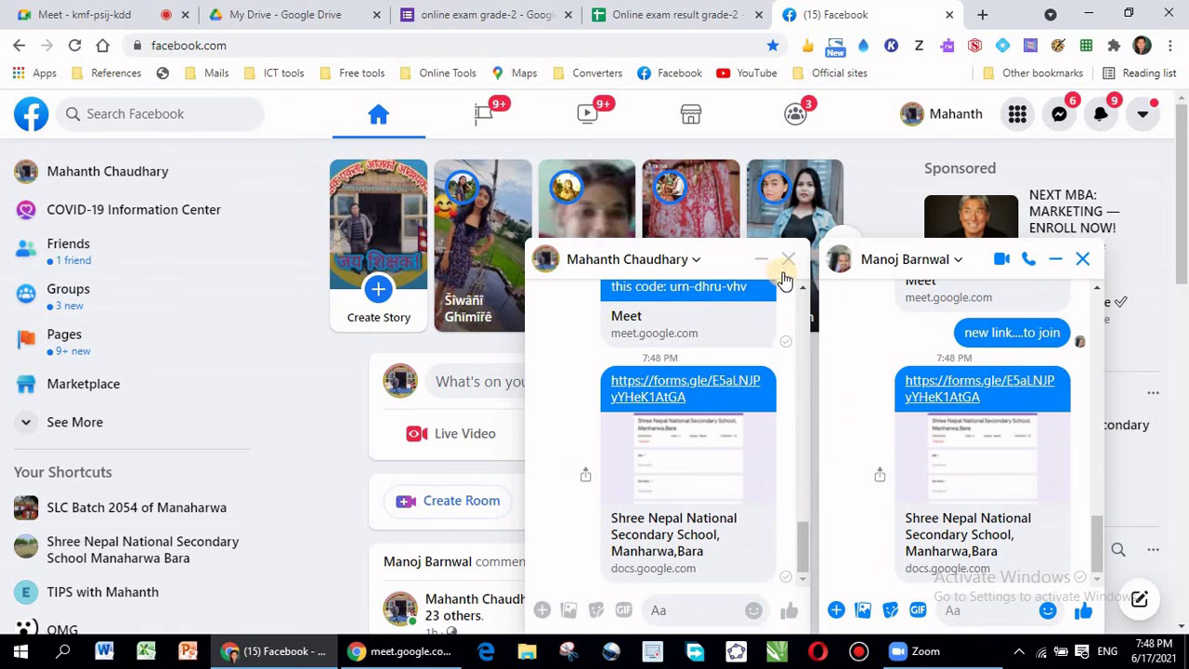
{"action": "left_click", "coordinate": [787, 262]}
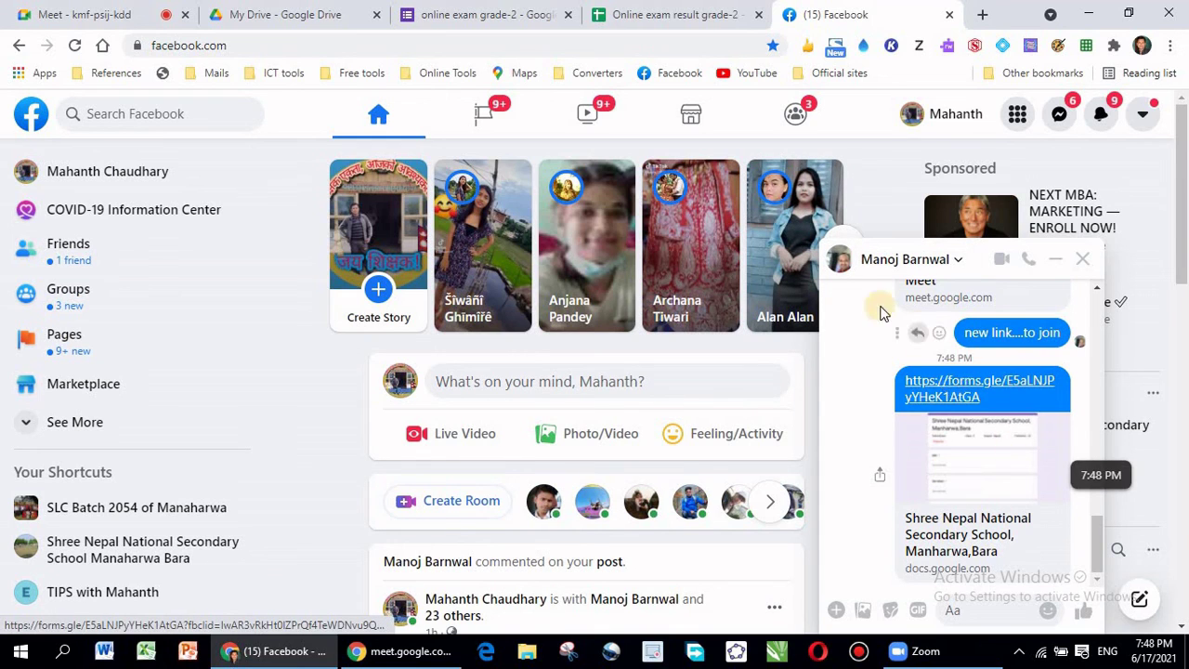
- Switch to Google Drive, launch Google Classroom from the Google apps and open the Class-2 class
{"action": "left_click", "coordinate": [309, 19]}
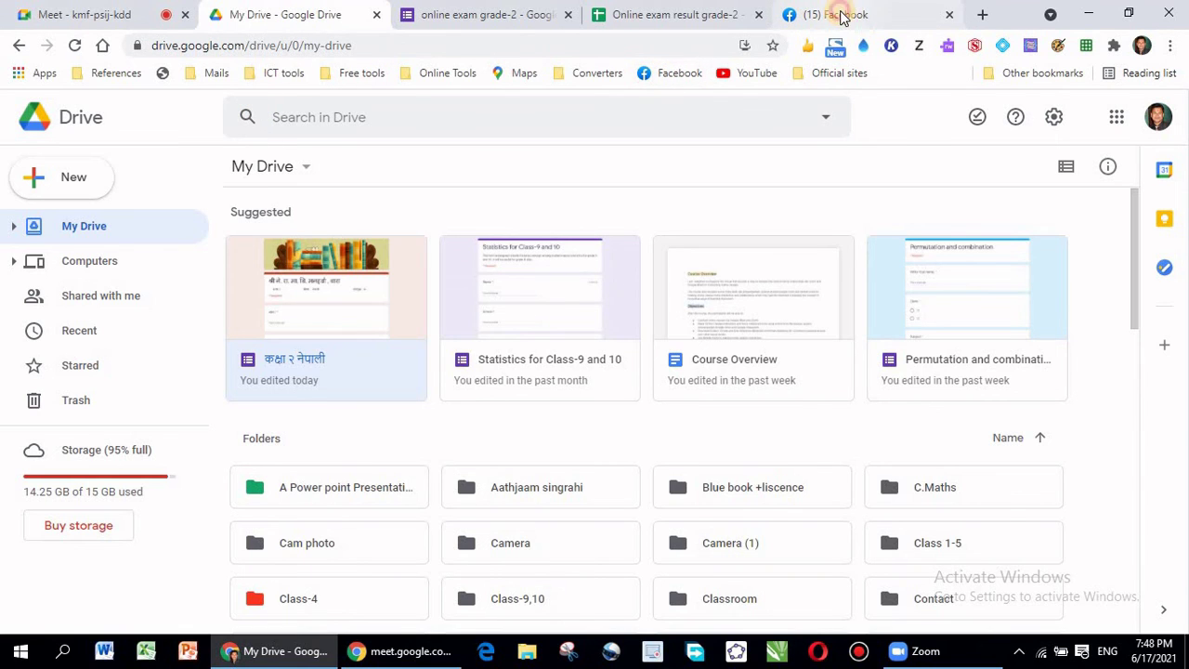
{"action": "left_click", "coordinate": [837, 13]}
{"action": "left_click", "coordinate": [527, 17]}
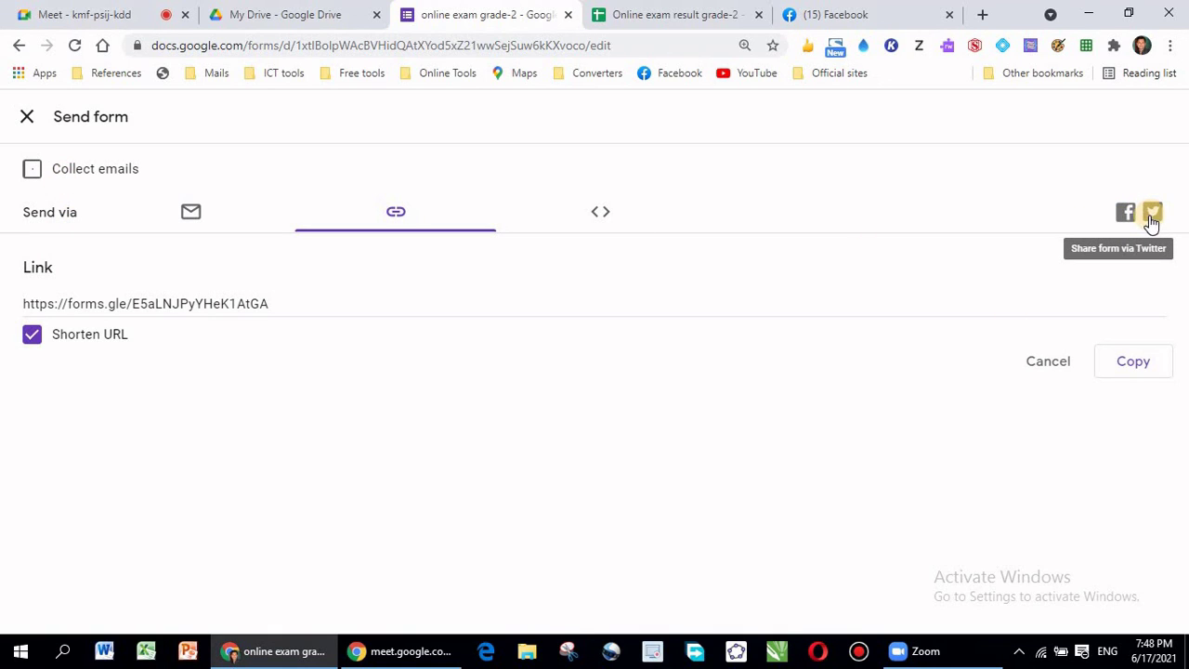
{"action": "left_click", "coordinate": [267, 19]}
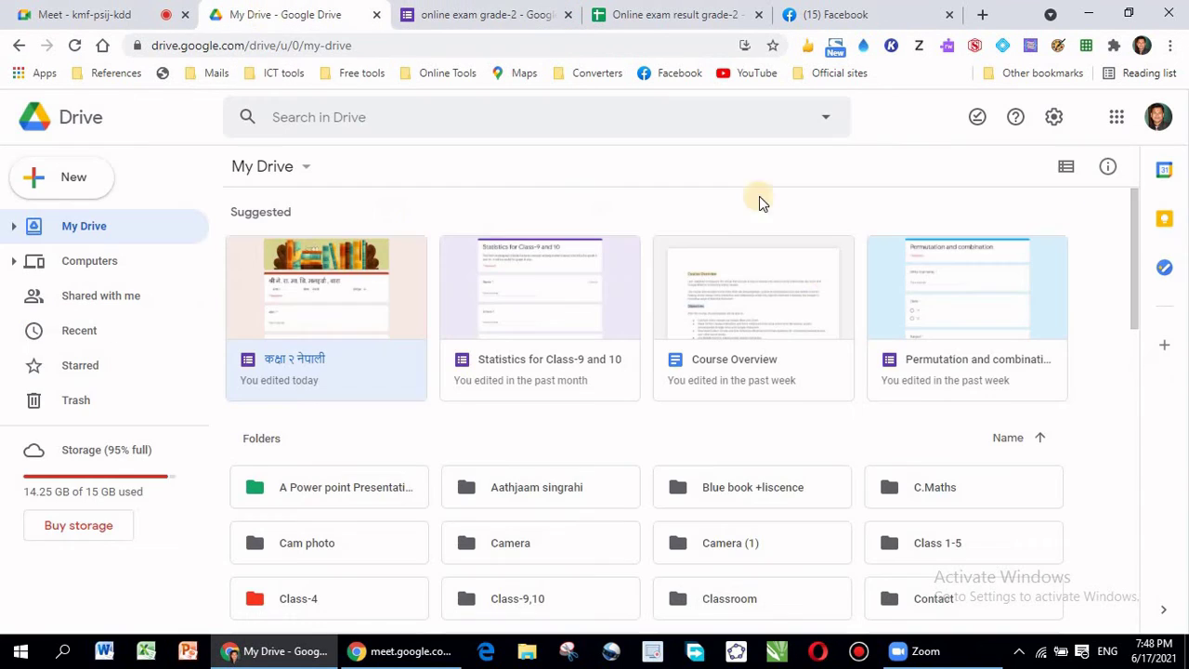
{"action": "left_click", "coordinate": [1117, 118]}
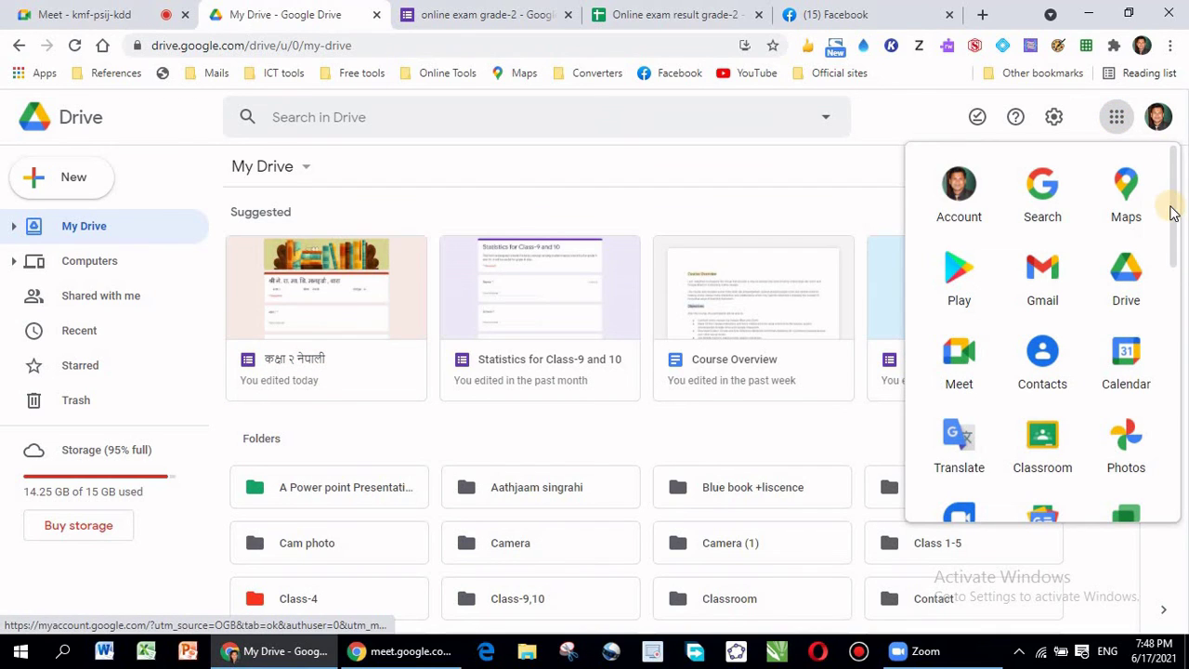
{"action": "left_click_drag", "start_coordinate": [1171, 229], "coordinate": [1173, 266]}
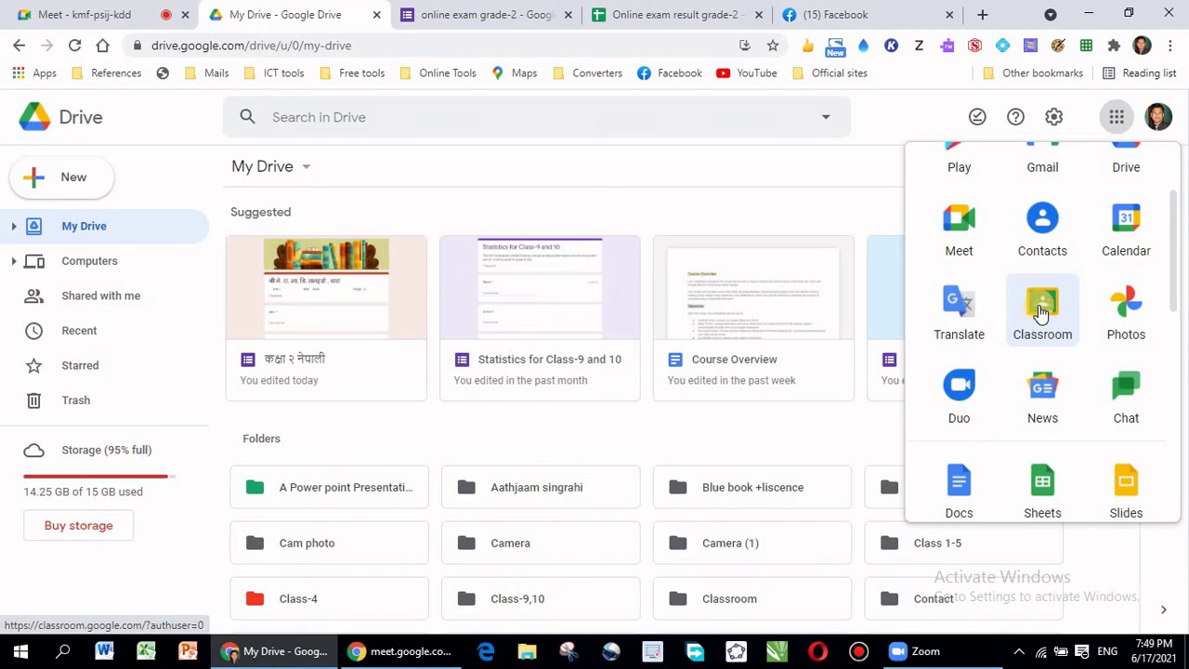
{"action": "left_click", "coordinate": [1040, 312]}
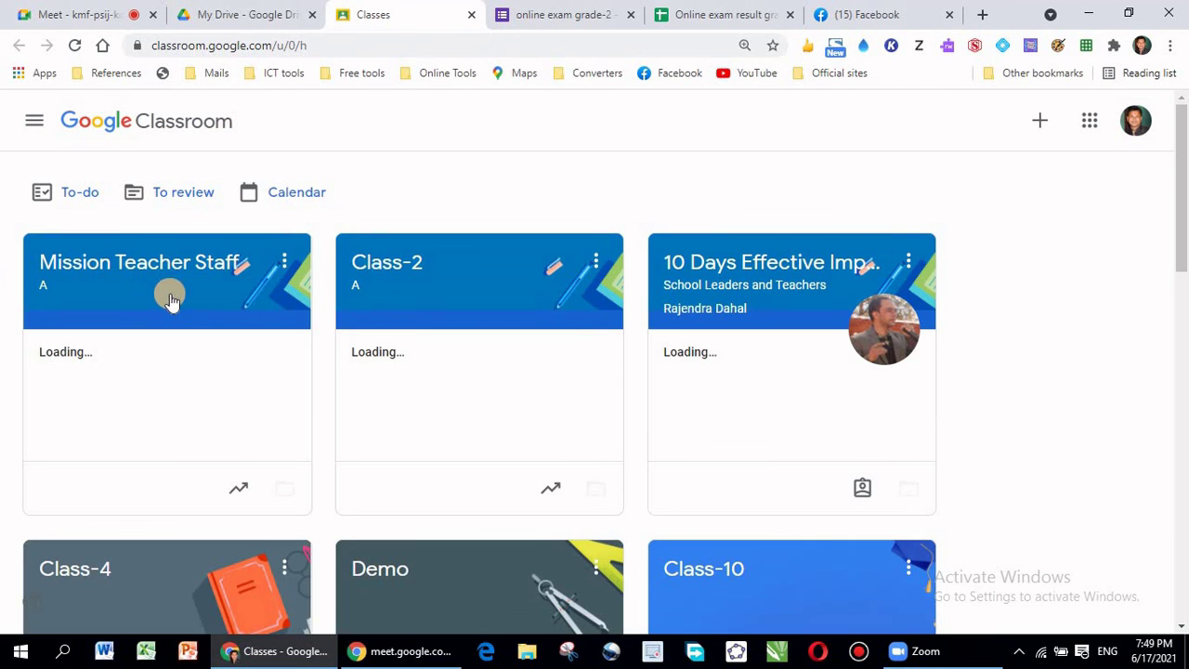
{"action": "left_click", "coordinate": [406, 269]}
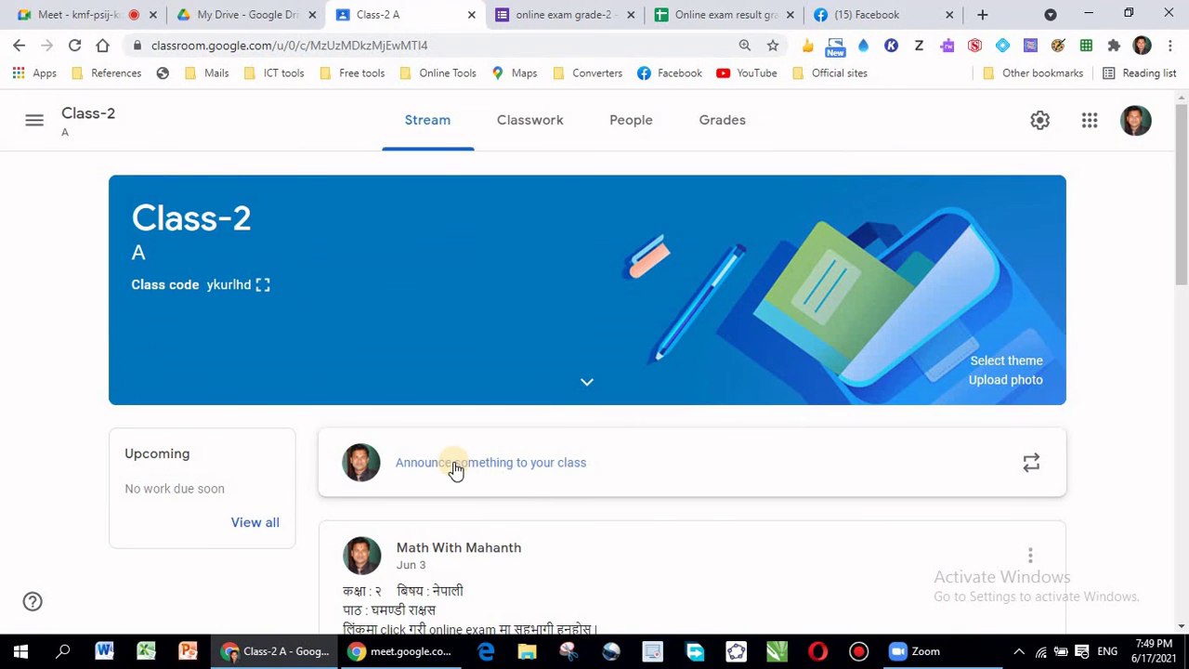
{"action": "left_click", "coordinate": [455, 468]}
{"action": "type", "text": "https://forms.gle/E5aLNJPyYHeK1AtGA"}
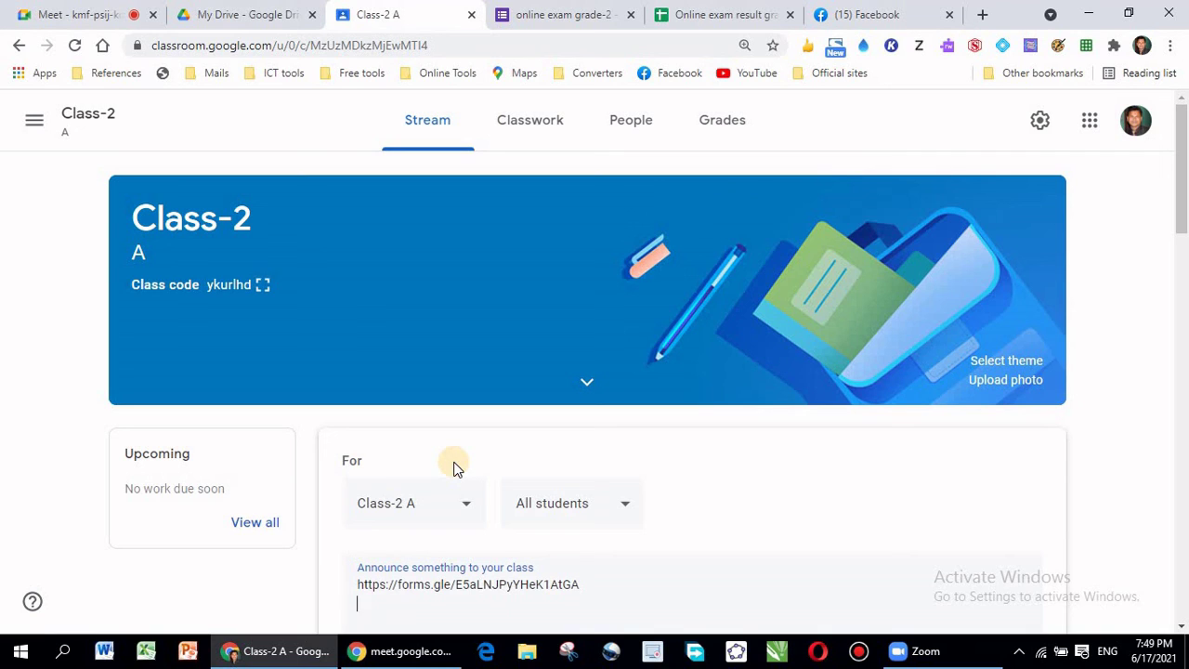
{"action": "key", "text": "Return"}
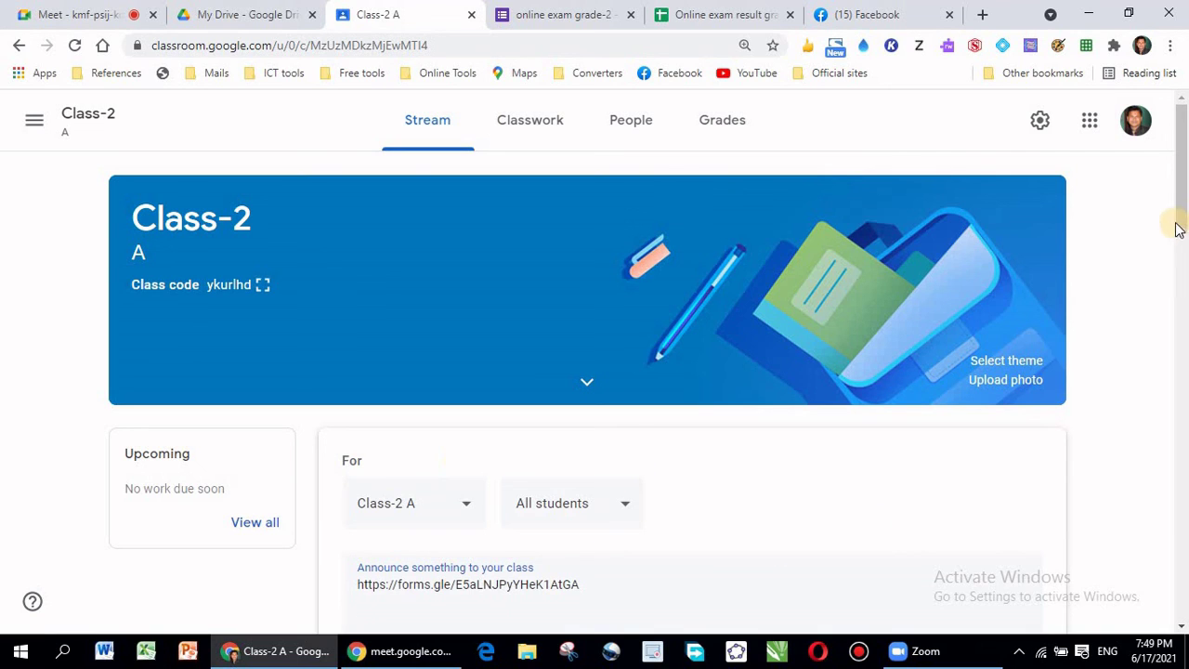
{"action": "left_click_drag", "start_coordinate": [1179, 228], "coordinate": [1180, 290]}
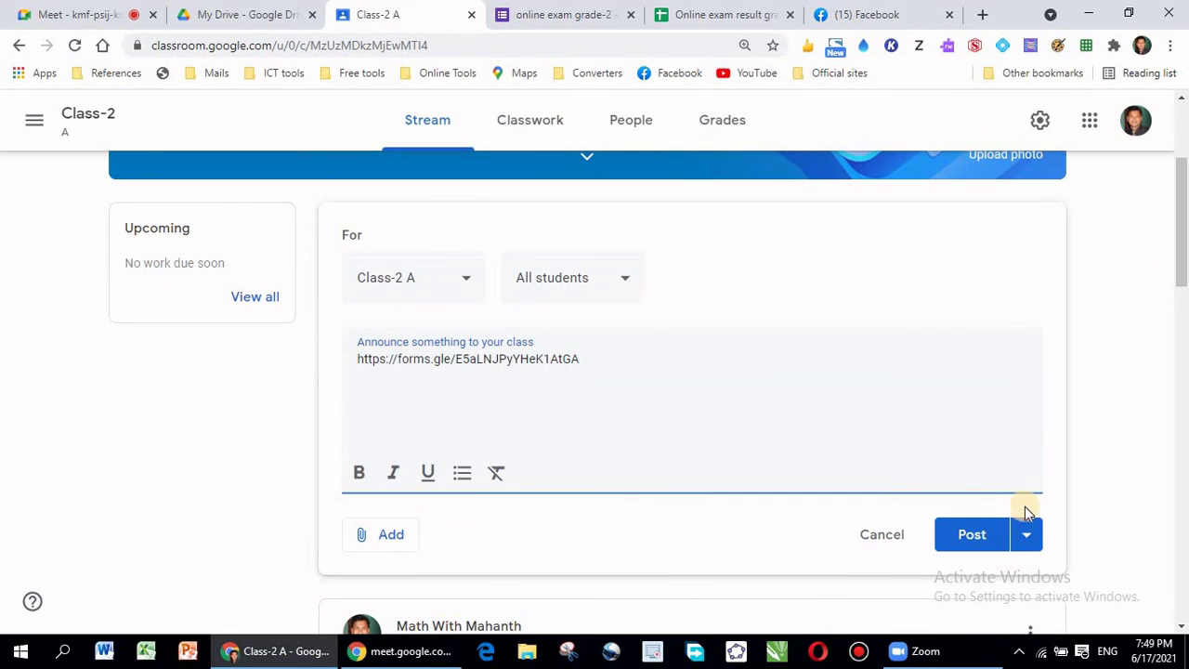
{"action": "left_click", "coordinate": [972, 535]}
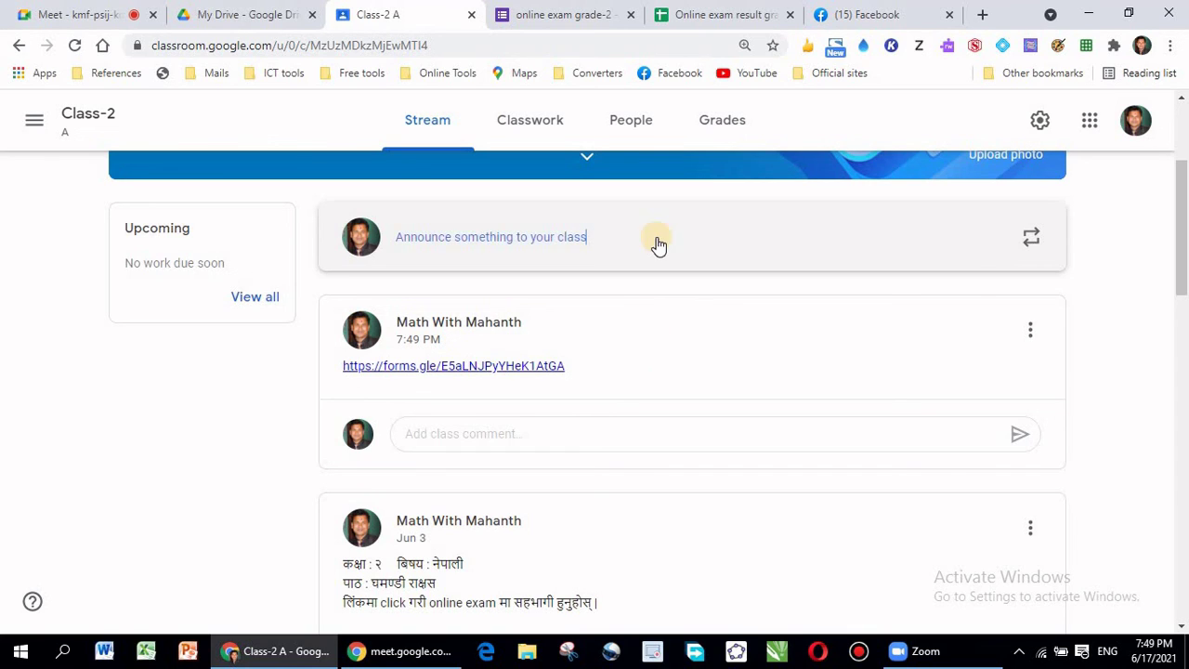
- Close the browser tabs of the exam form, Facebook and the exam result spreadsheet
{"action": "left_click", "coordinate": [630, 15]}
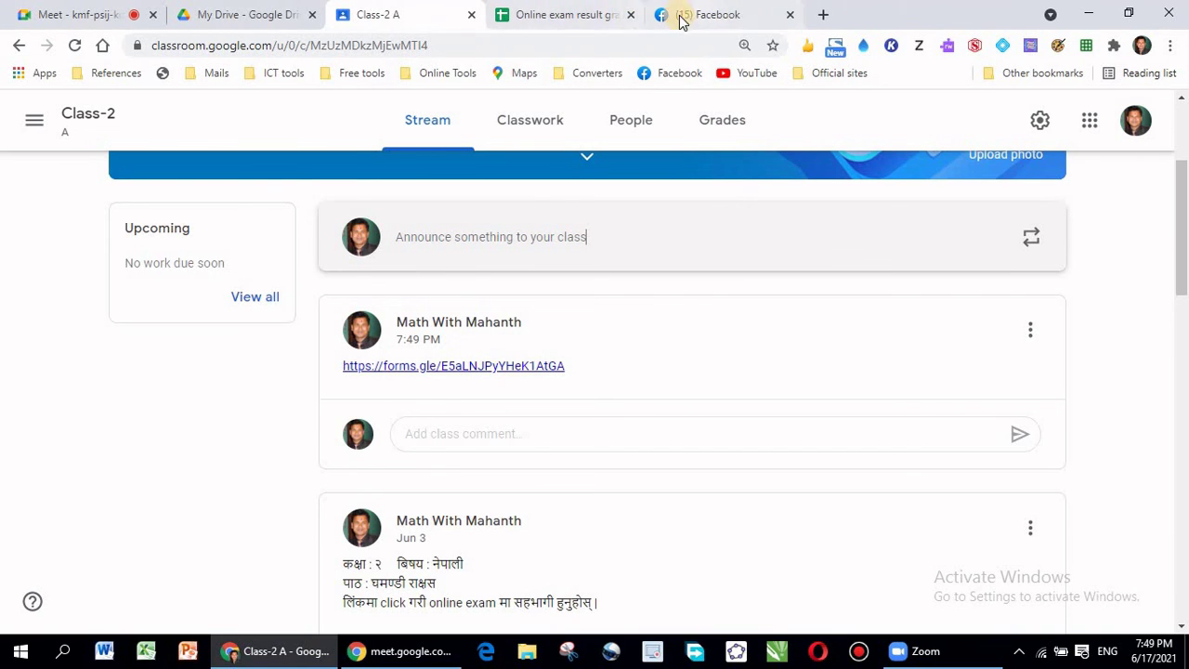
{"action": "left_click", "coordinate": [789, 15]}
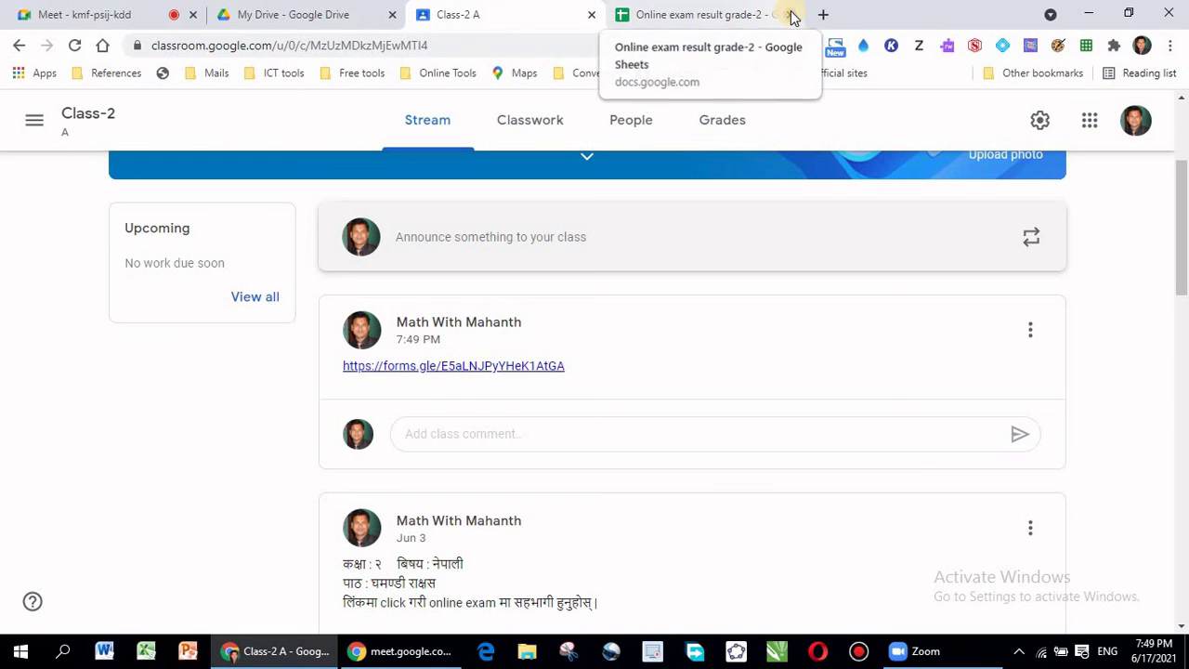
{"action": "left_click", "coordinate": [789, 15]}
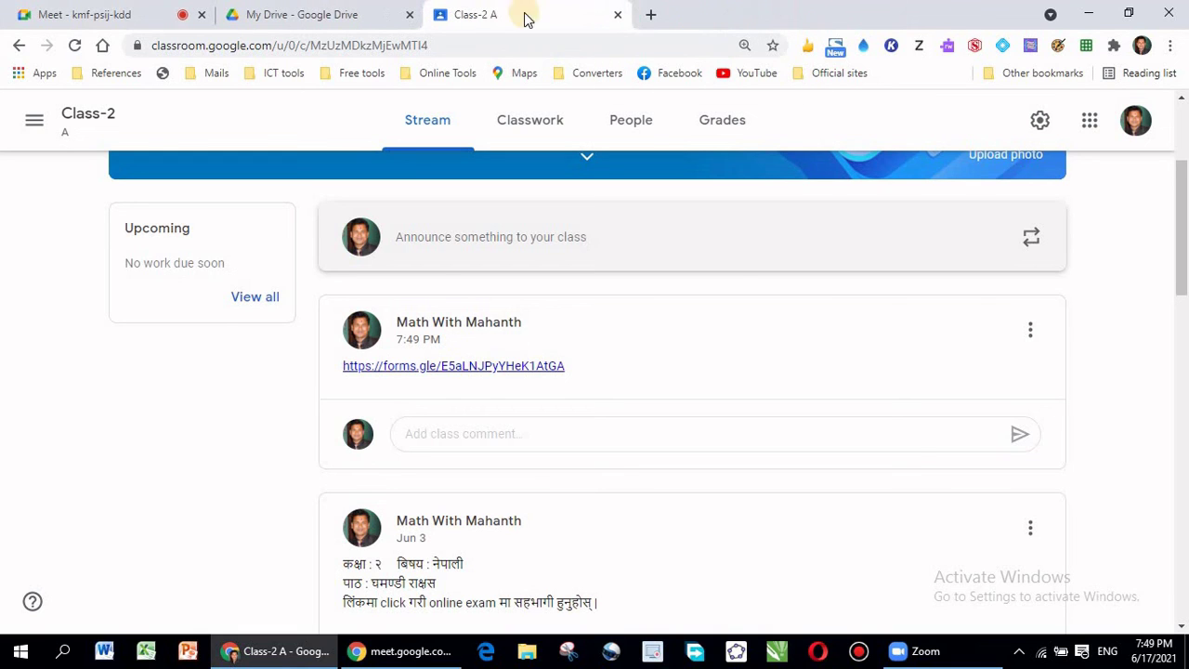
- Switch to the Google Meet call and stop presenting the screen
{"action": "left_click", "coordinate": [332, 15]}
{"action": "left_click", "coordinate": [502, 24]}
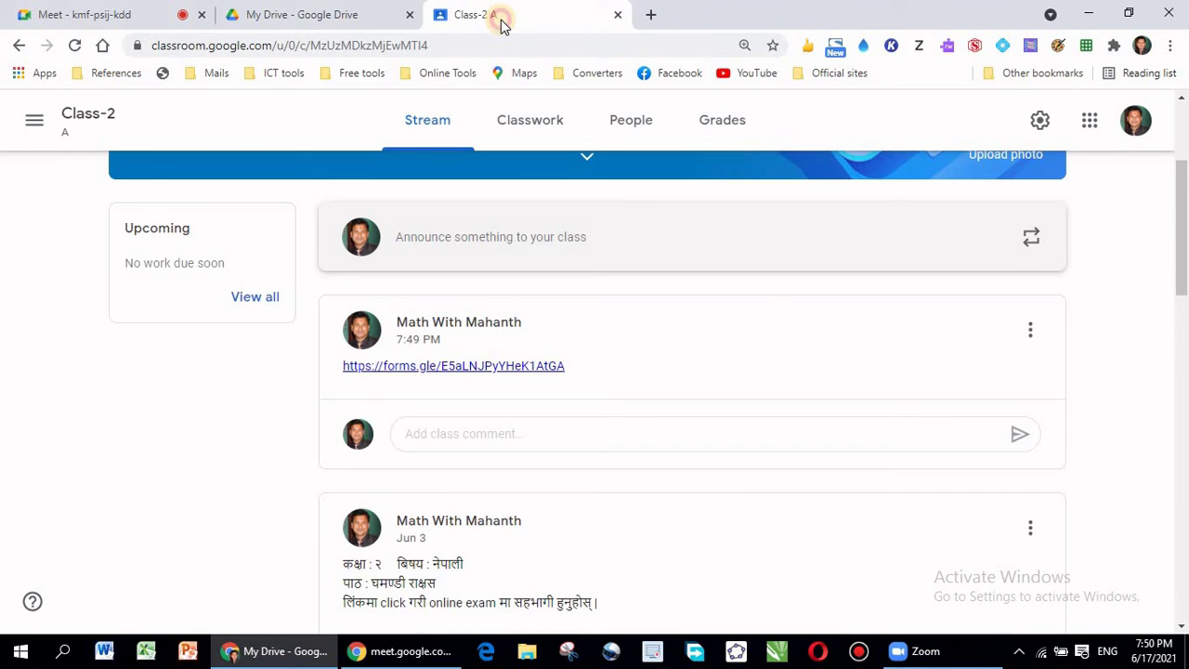
{"action": "left_click", "coordinate": [265, 13]}
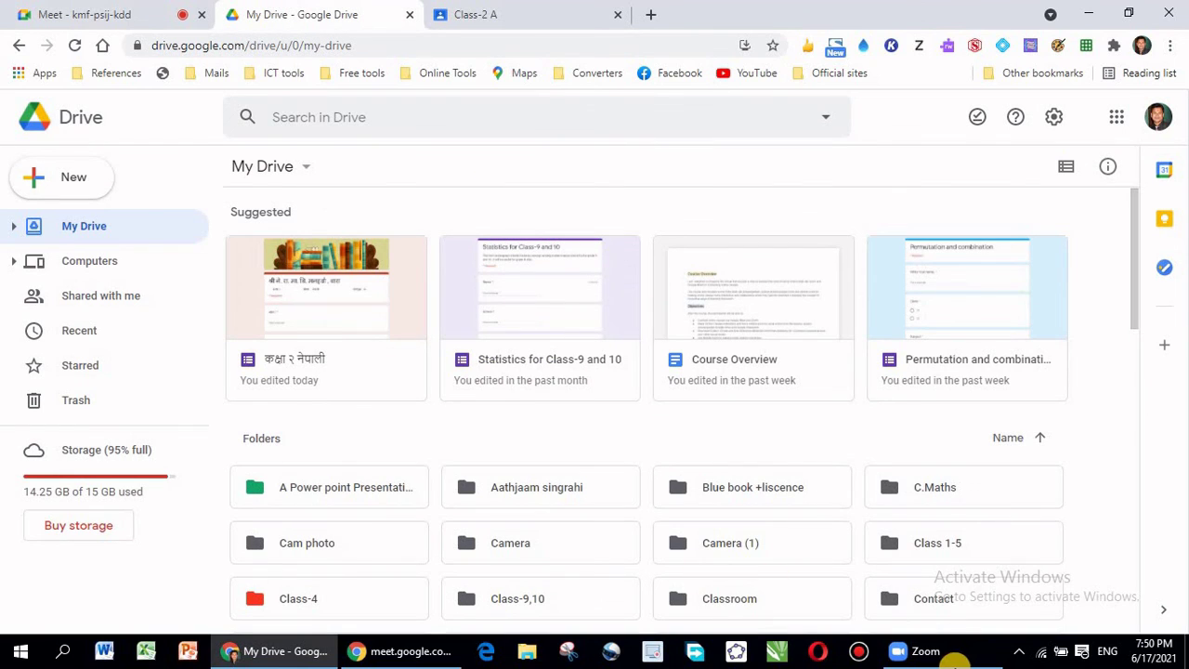
{"action": "left_click", "coordinate": [137, 13]}
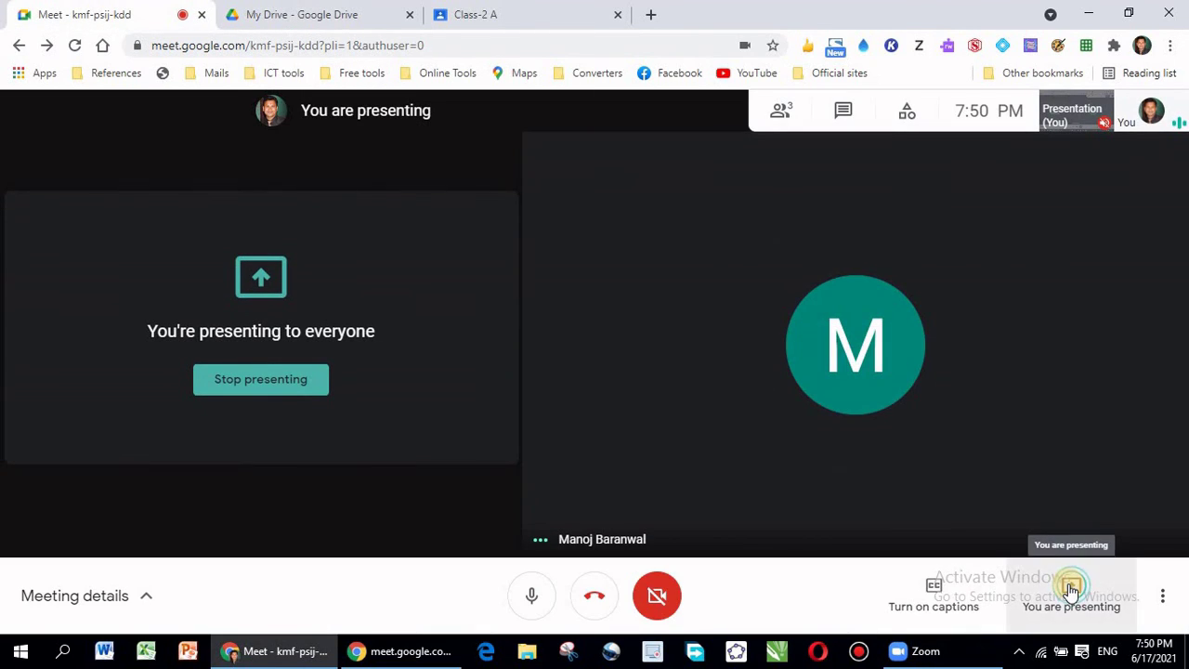
{"action": "left_click", "coordinate": [269, 380]}
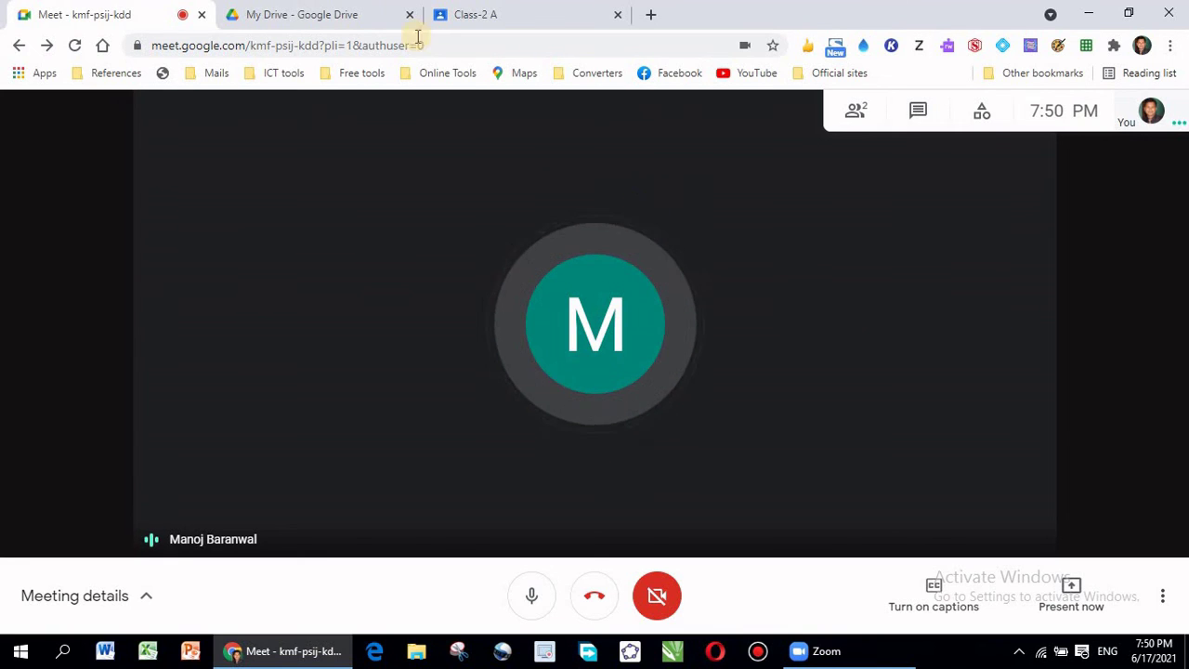
- Close the browser tabs of the Class-2 classroom and Google Drive
{"action": "left_click", "coordinate": [327, 20]}
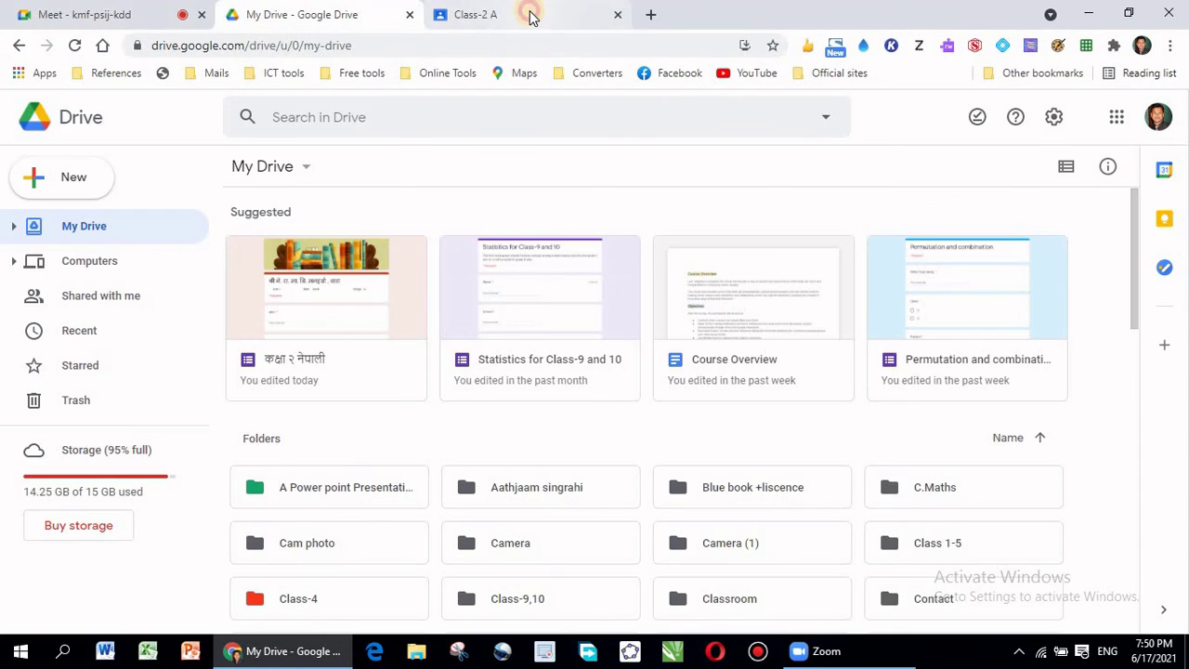
{"action": "left_click", "coordinate": [528, 14]}
{"action": "left_click", "coordinate": [618, 15]}
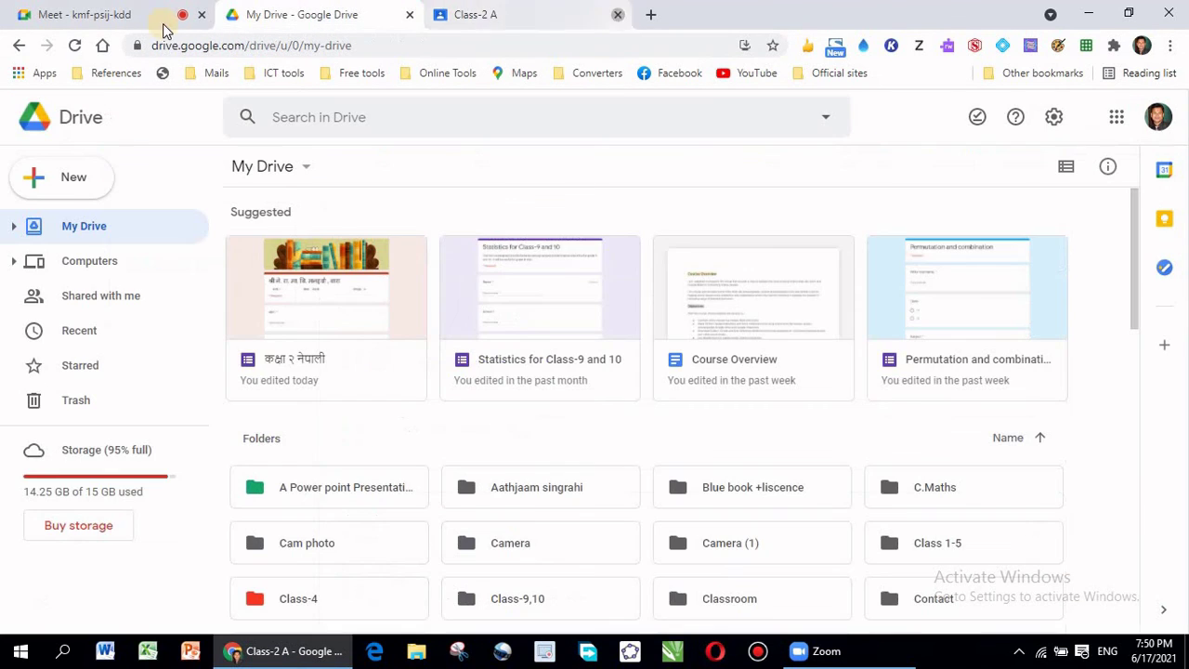
{"action": "left_click", "coordinate": [105, 19]}
{"action": "left_click", "coordinate": [340, 21]}
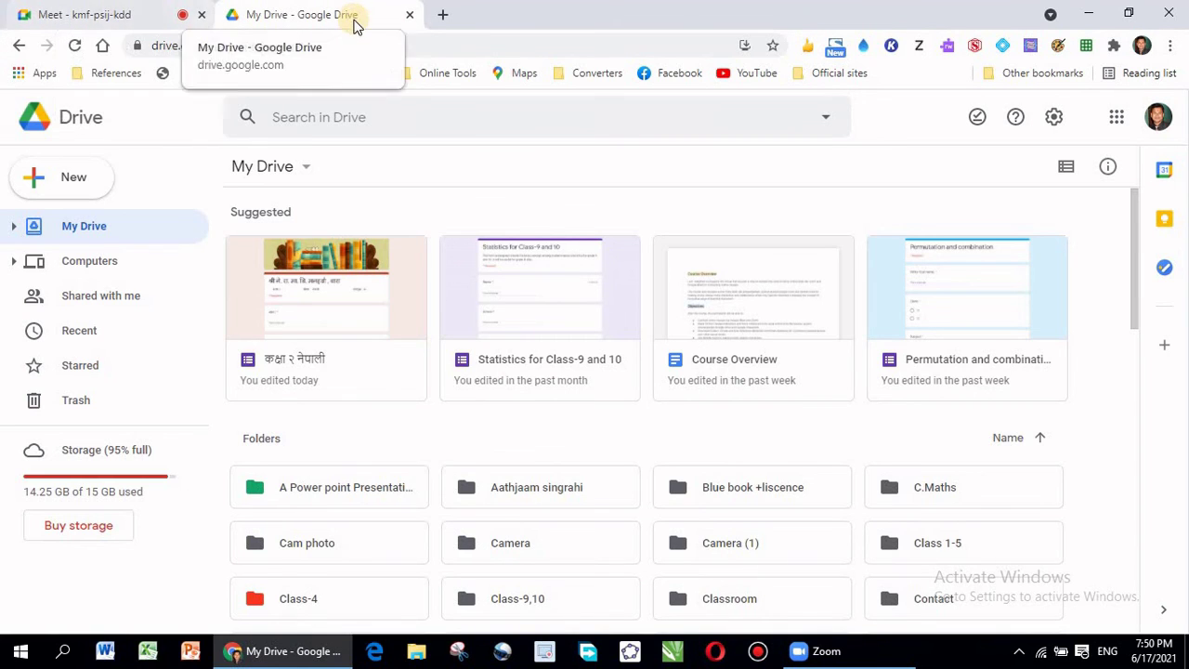
{"action": "left_click", "coordinate": [102, 14]}
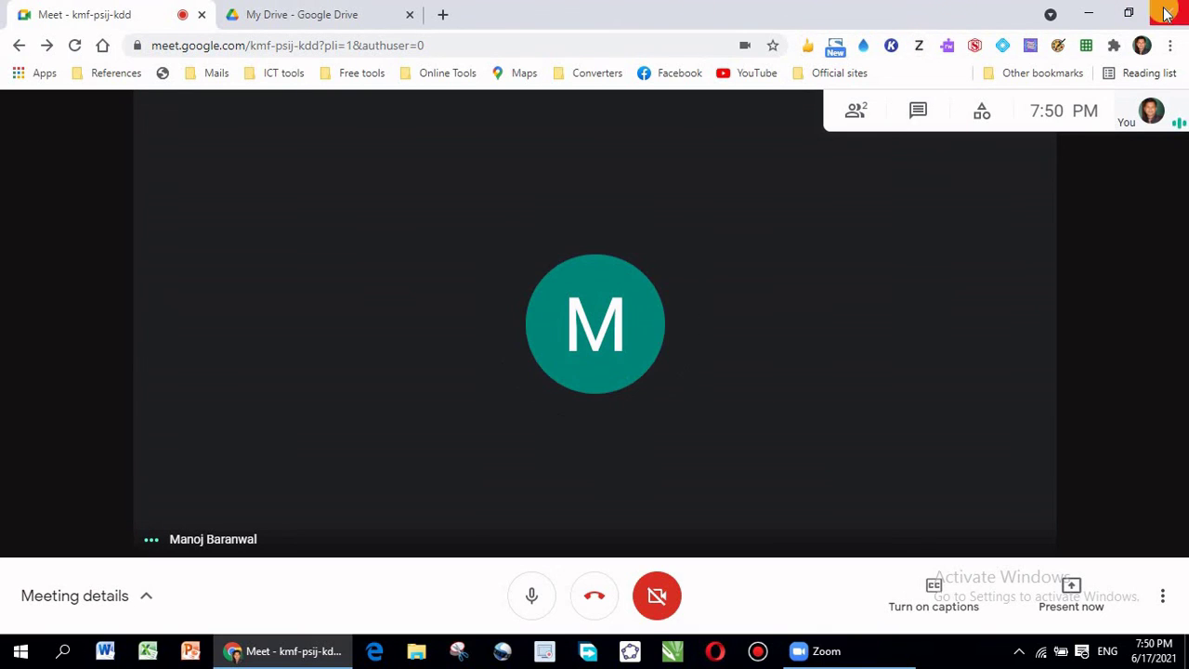
{"action": "left_click", "coordinate": [408, 15]}
- Show the Windows desktop and refresh it twice
{"action": "key", "text": "super+d"}
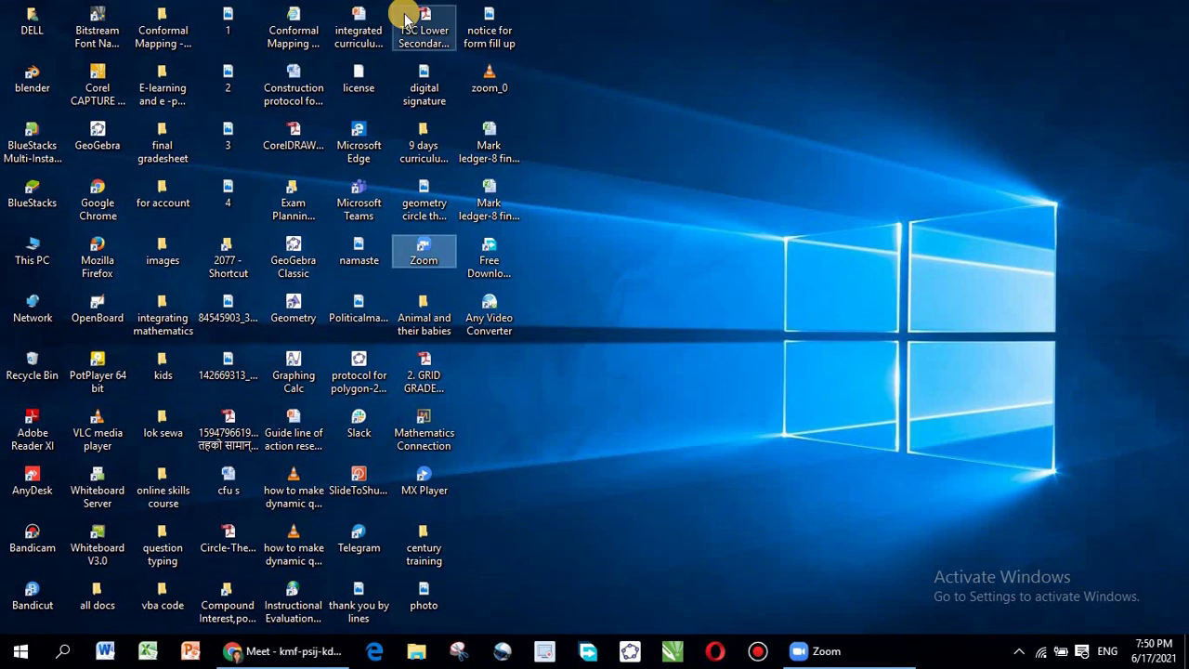
{"action": "right_click", "coordinate": [661, 130]}
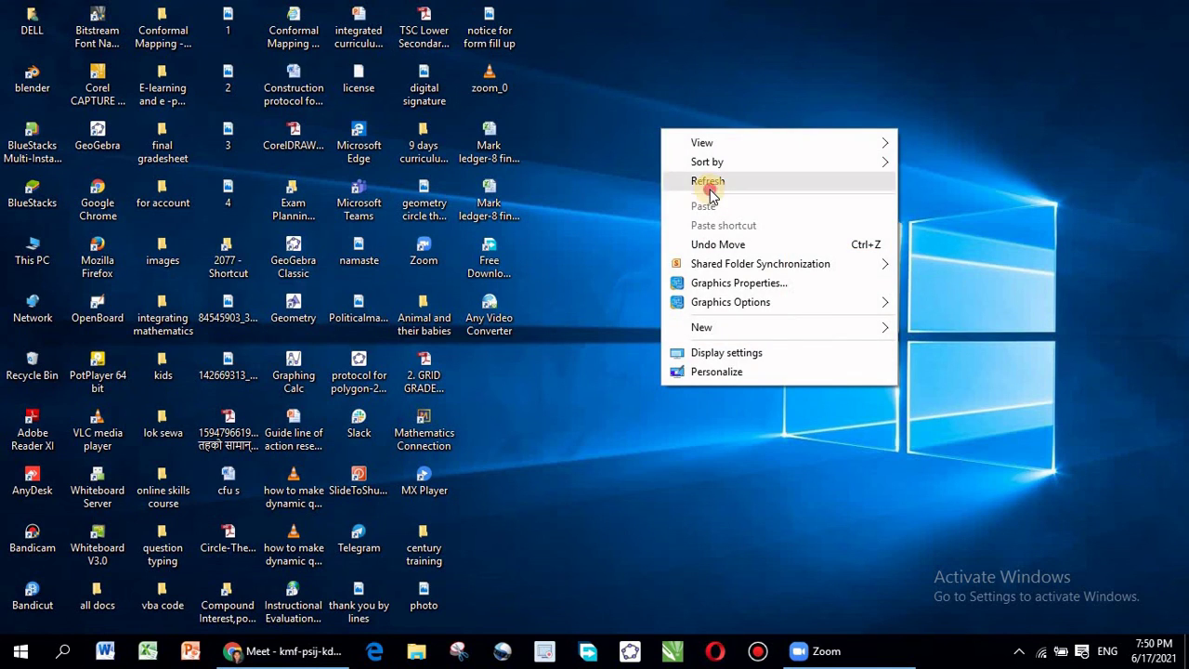
{"action": "left_click", "coordinate": [692, 181]}
{"action": "right_click", "coordinate": [682, 163]}
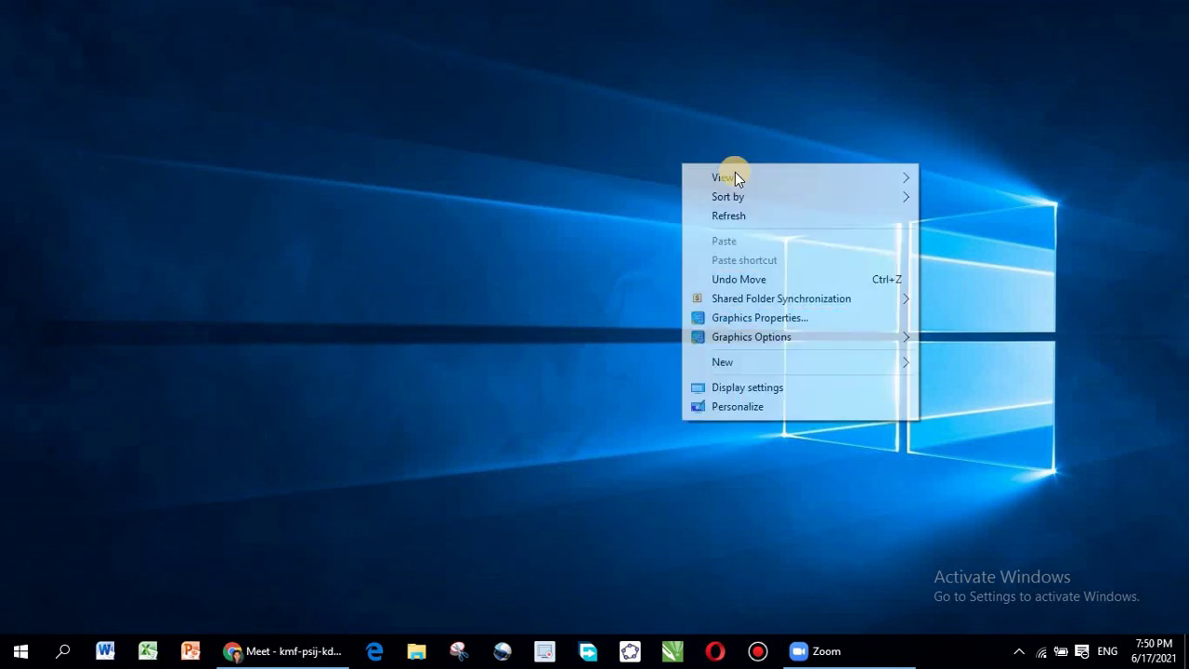
{"action": "left_click", "coordinate": [732, 219]}
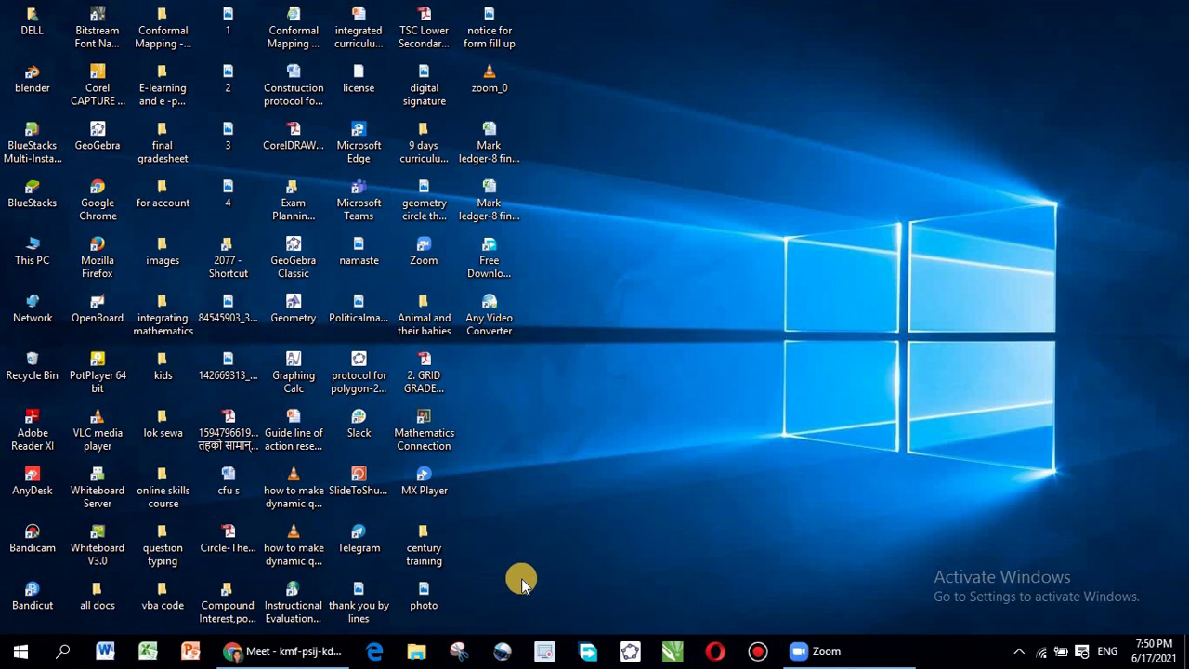